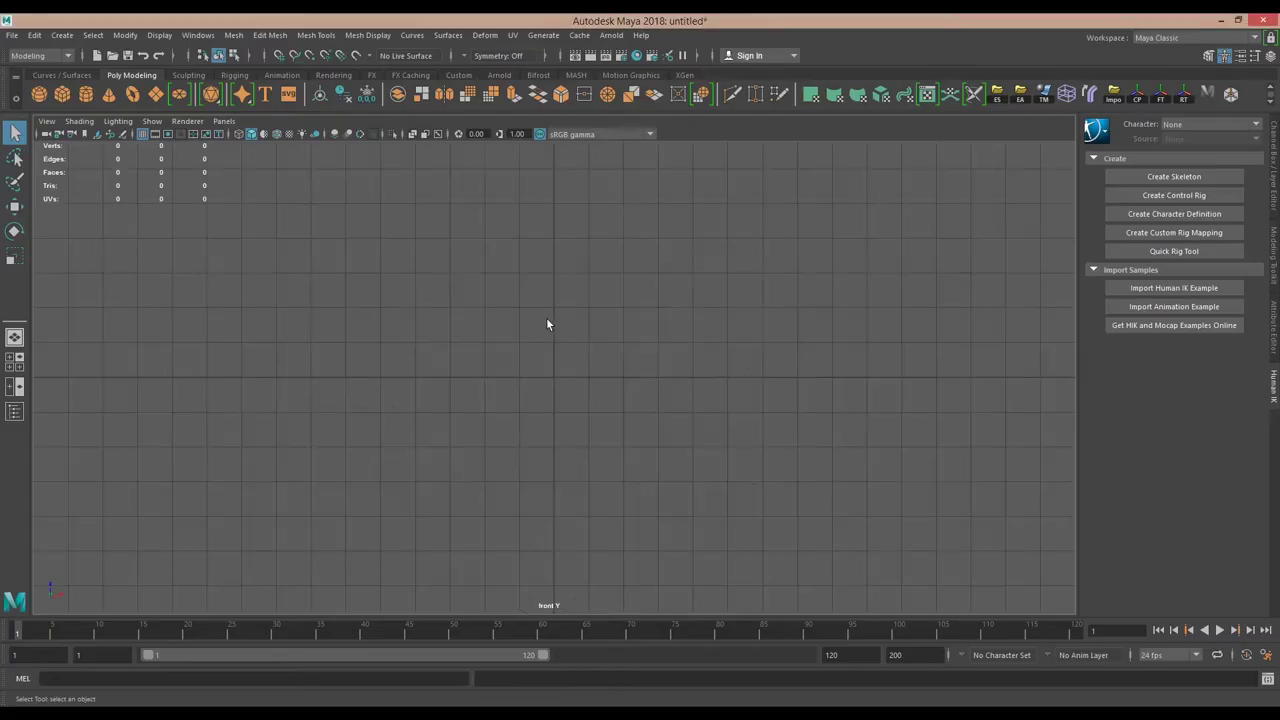
Import the sword concept image as a reference image plane.
click(46, 121)
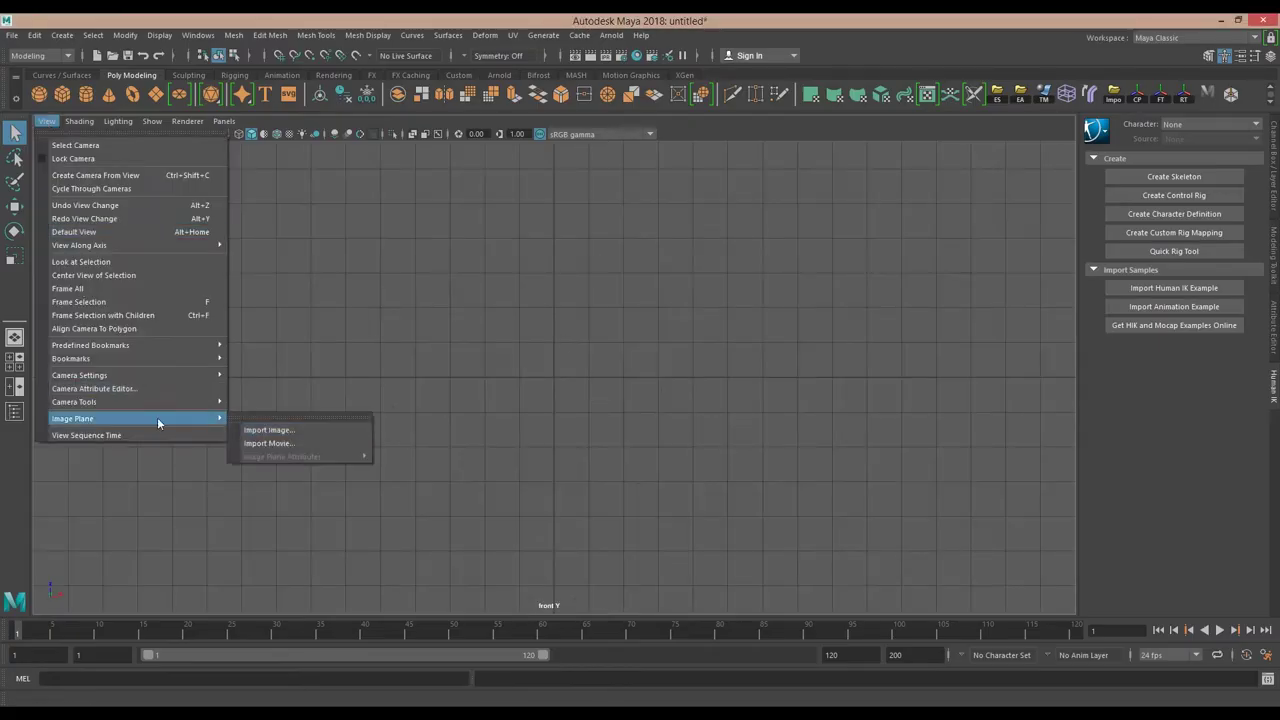
click(296, 430)
double_click(494, 312)
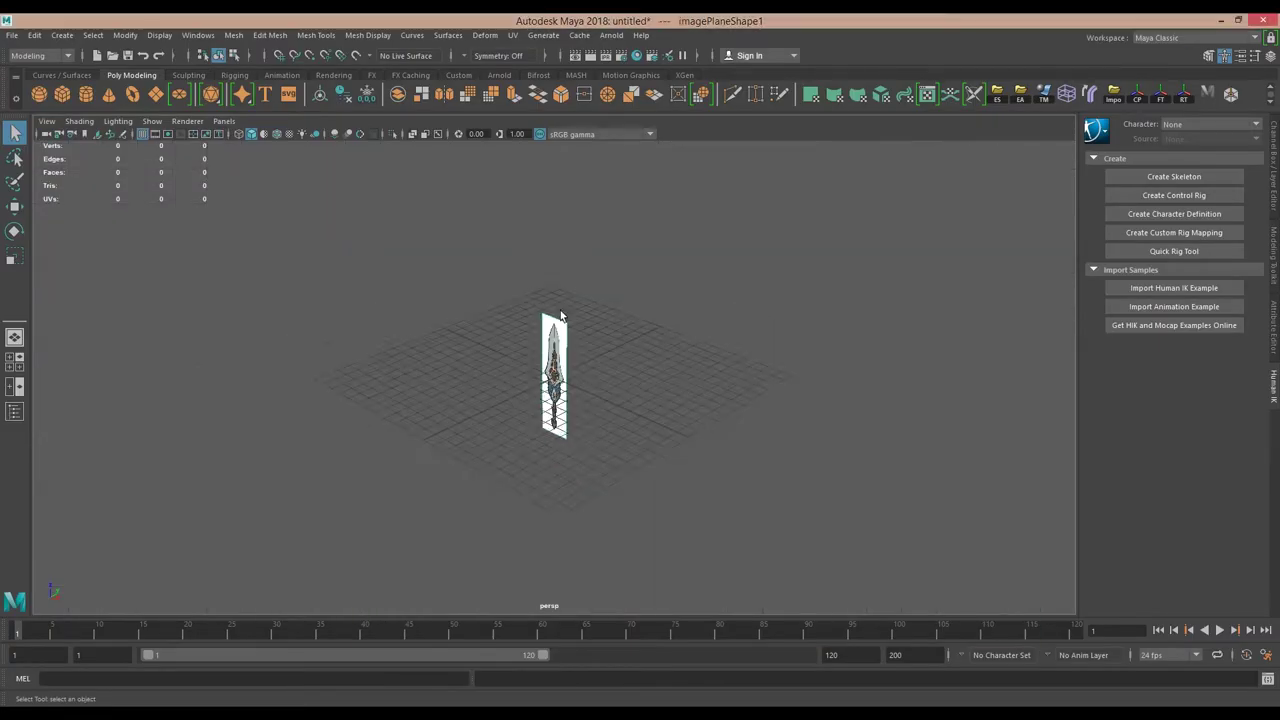
Deselect the image plane, frame the sword reference with F, and create a polygon plane.
click(697, 419)
key(f)
scroll(651, 357, up, 5)
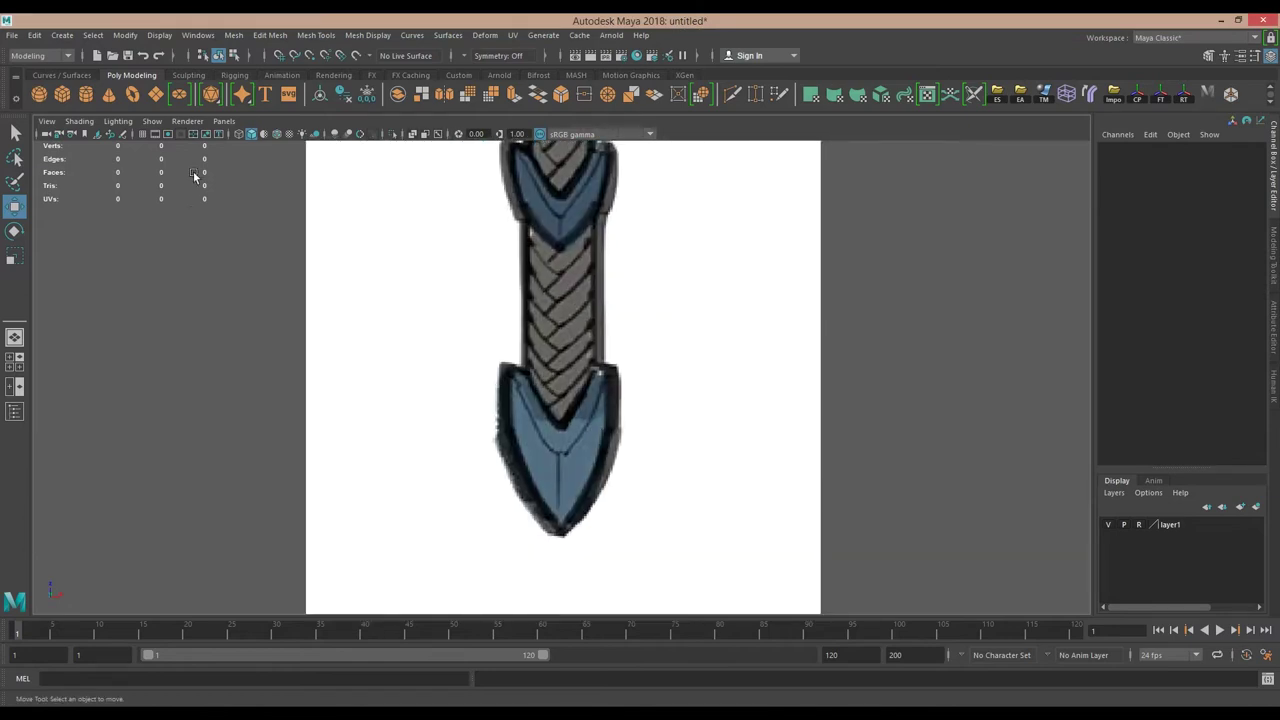
click(155, 93)
Rotate the plane 180, show wireframe on shaded, and insert a first edge loop.
key(f)
key(e)
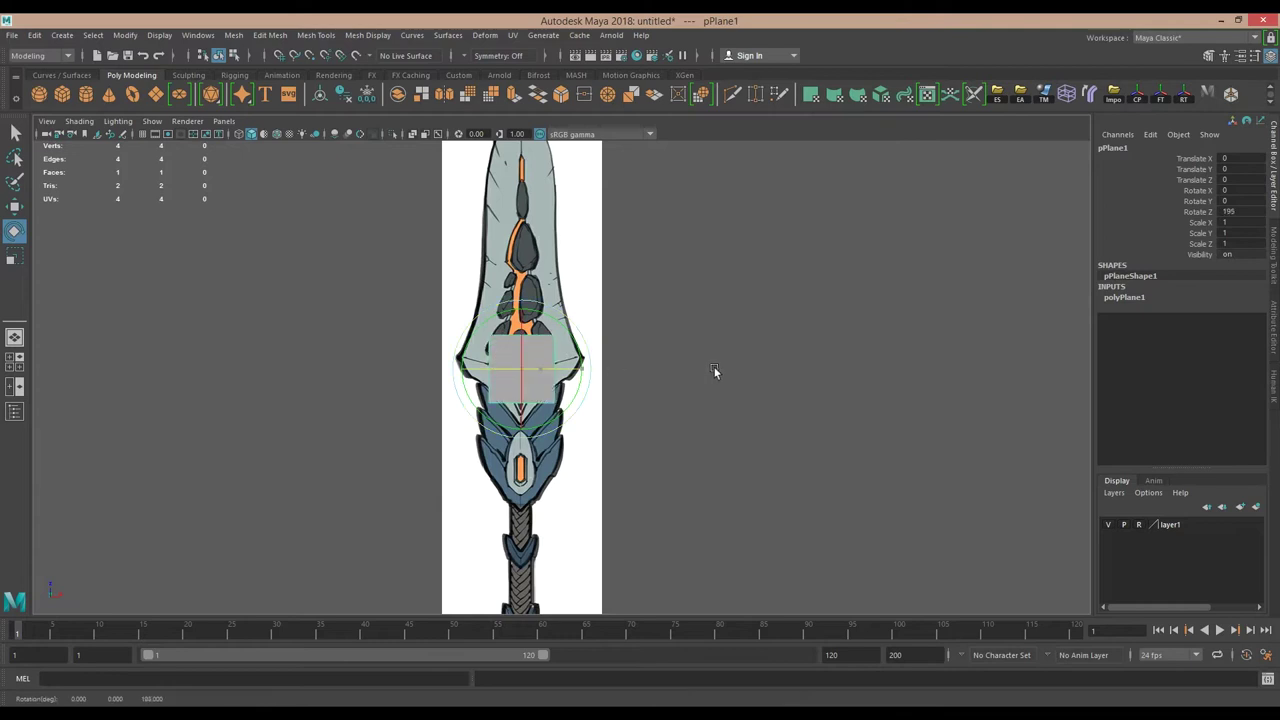
scroll(518, 354, up, 4)
key(4)
click(482, 404)
key(w)
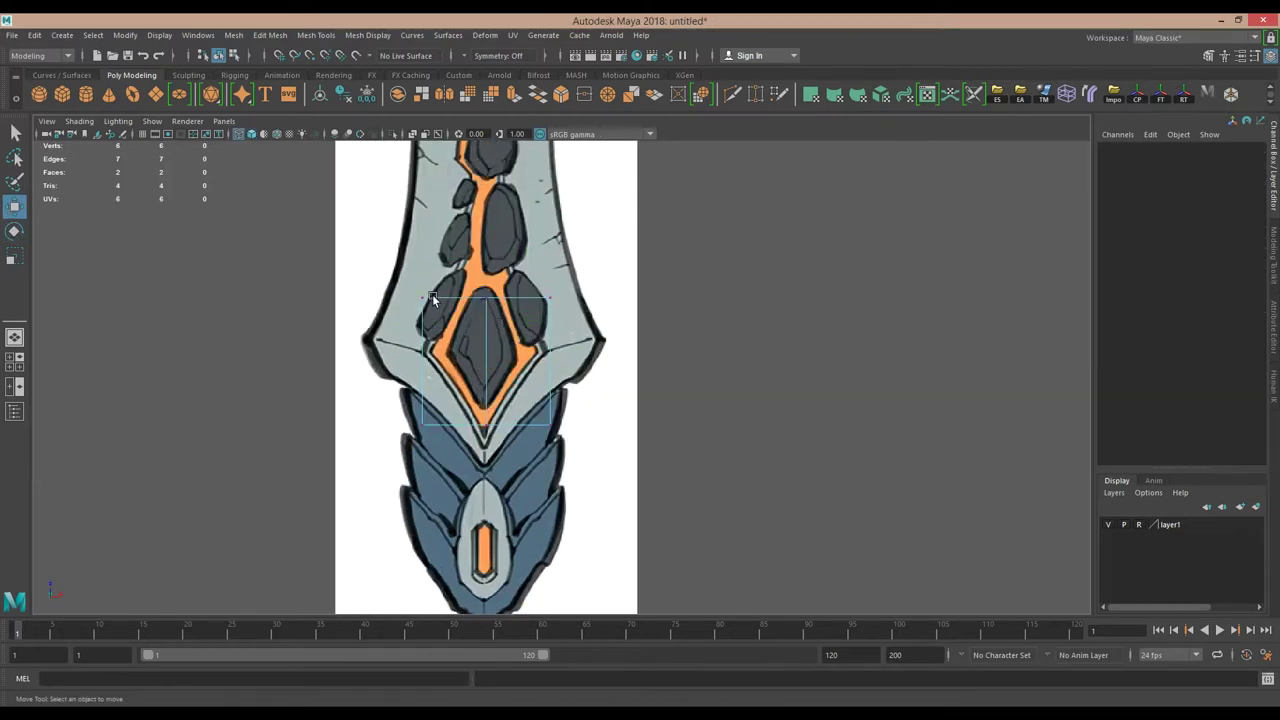
Move the top vertices onto the outline and extrude the top edges up to the blade tip.
right_drag(420, 300, 400, 285)
drag(410, 290, 560, 306)
scroll(639, 242, up, 3)
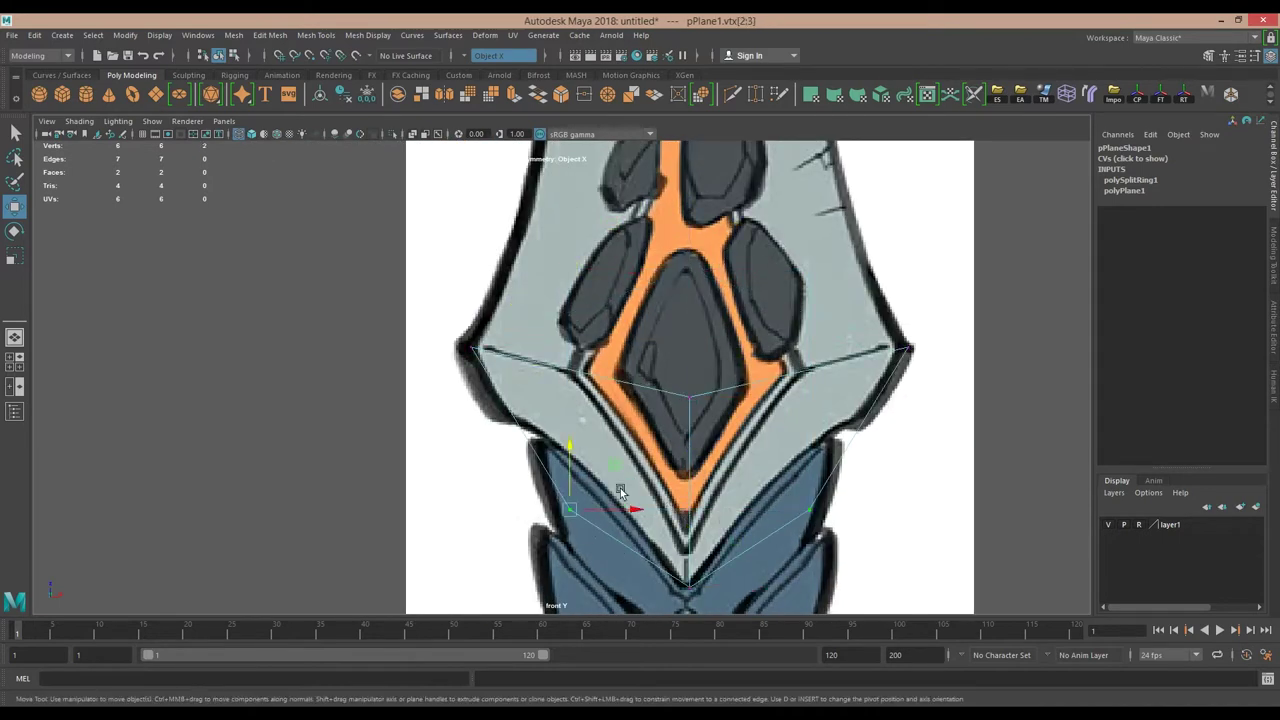
alt+middle_drag(664, 387, 596, 330)
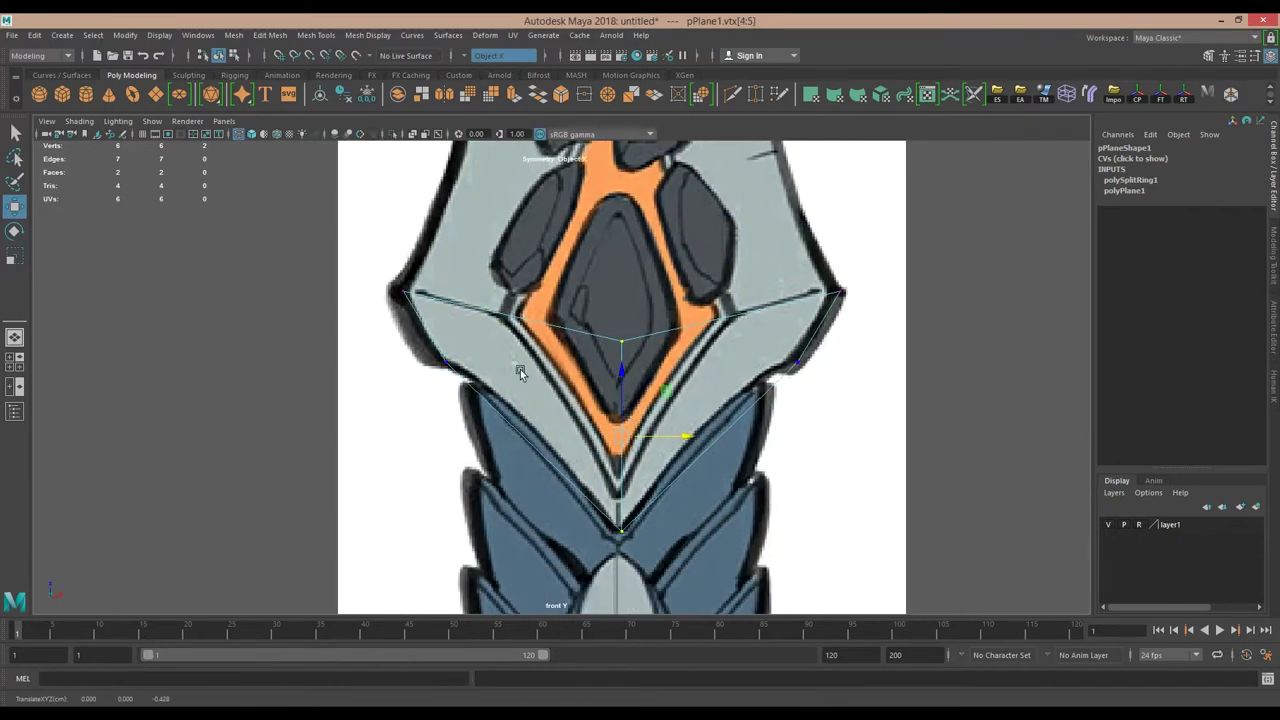
key(ctrl+e)
scroll(520, 372, down, 5)
scroll(596, 424, up, 2)
scroll(559, 196, up, 3)
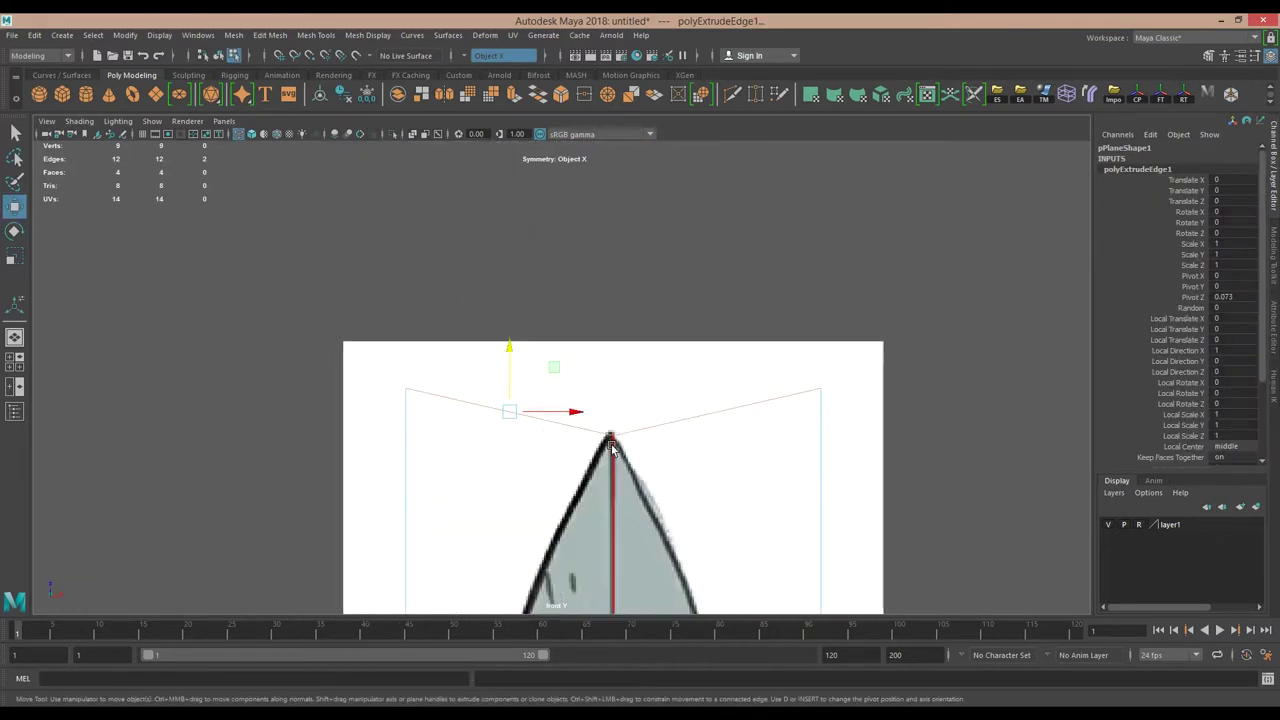
scroll(520, 300, up, 3)
drag(449, 420, 499, 425)
scroll(648, 462, down, 3)
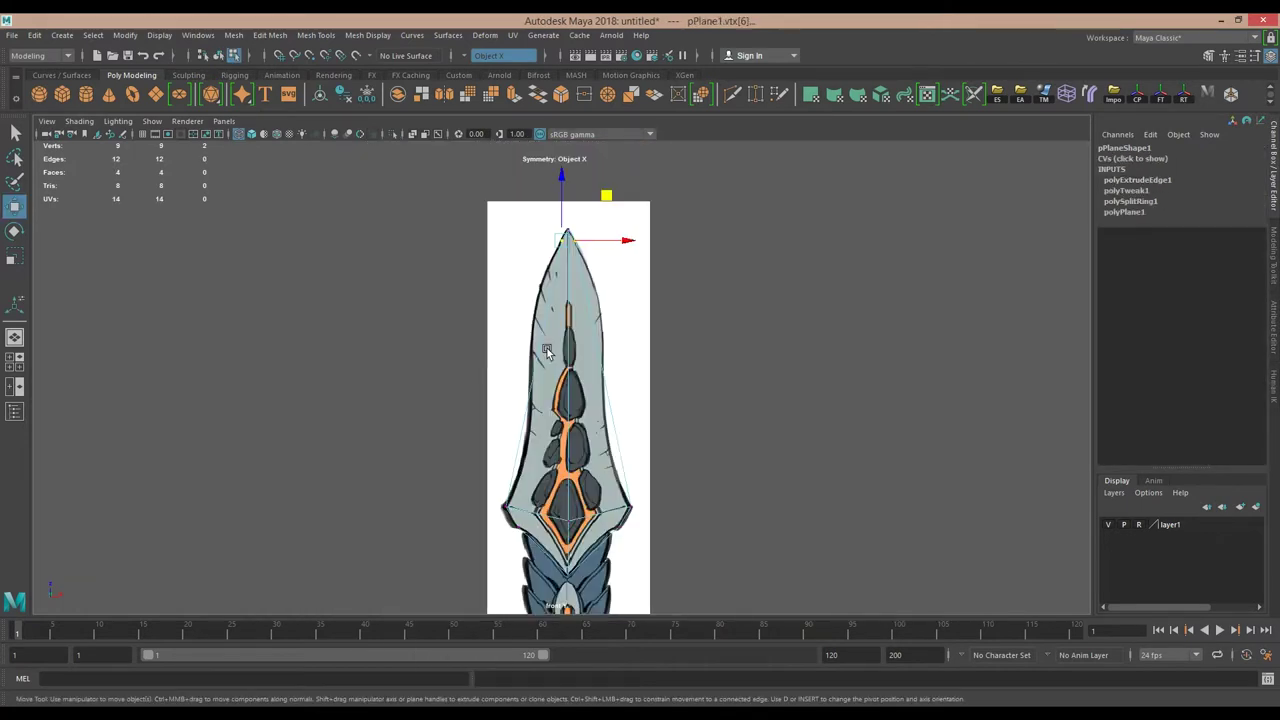
scroll(620, 200, up, 2)
Insert several edge loops along the blade, from the lower blade up to the tip.
click(594, 409)
scroll(570, 350, up, 2)
alt+middle_drag(569, 351, 529, 306)
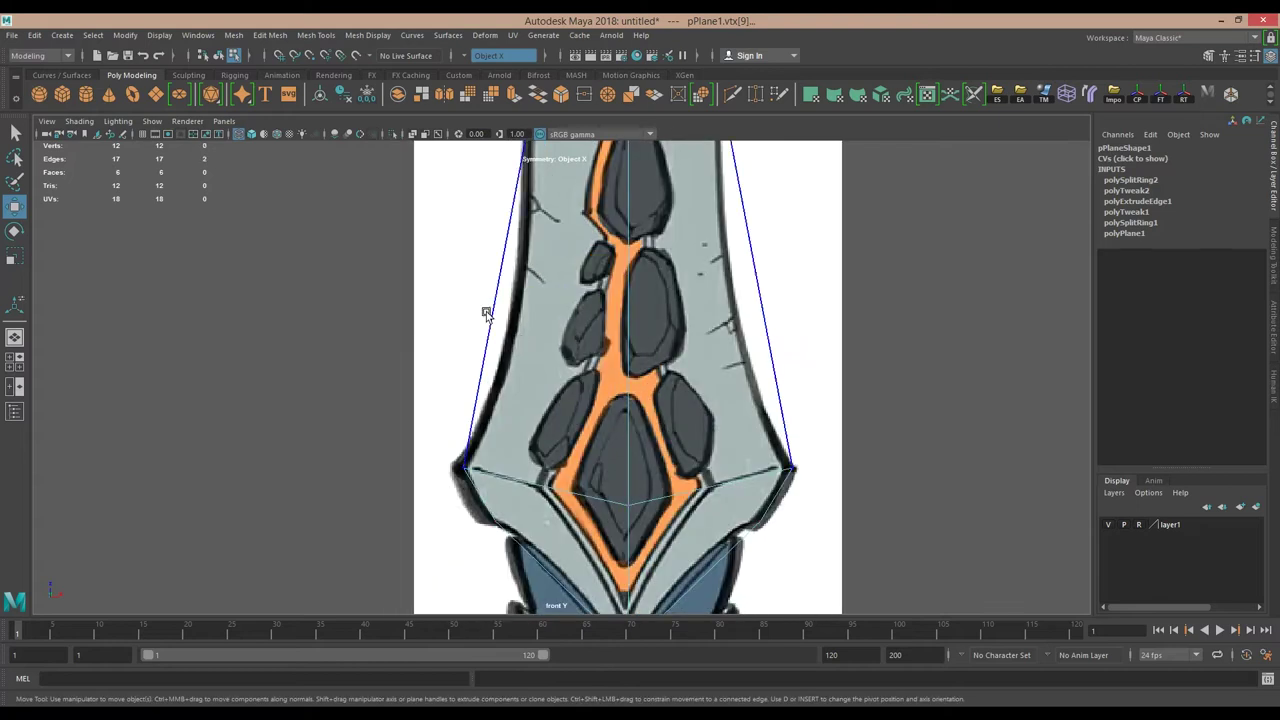
shift+right_drag(529, 306, 551, 425)
shift+right_drag(560, 215, 581, 232)
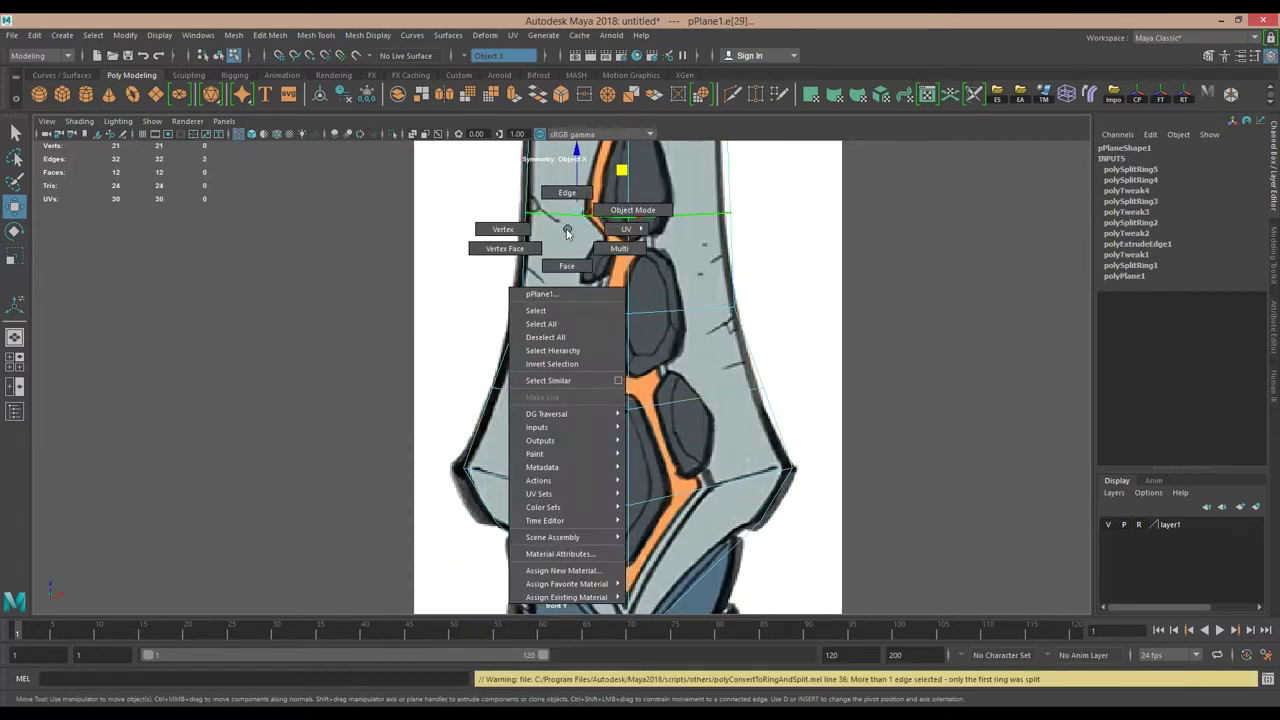
alt+middle_drag(545, 350, 563, 357)
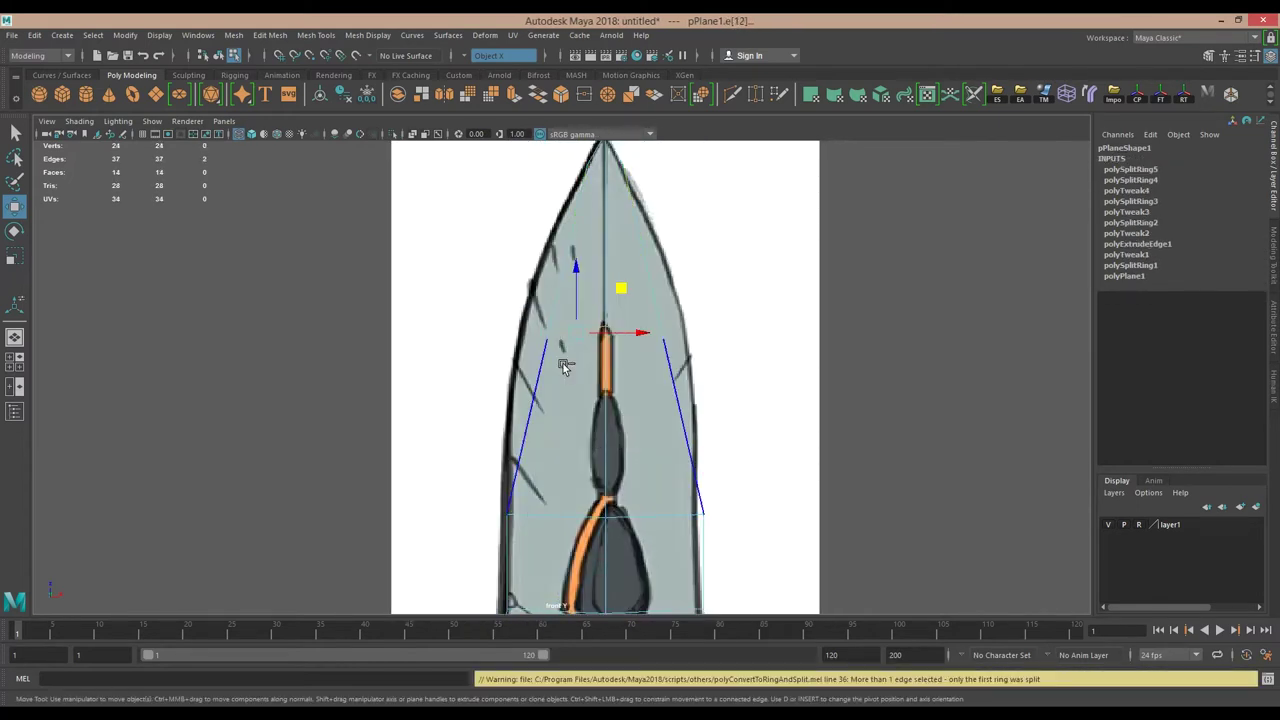
shift+right_drag(566, 292, 557, 357)
mouse_move(557, 357)
mouse_down()
mouse_move(500, 236)
mouse_move(596, 192)
mouse_up()
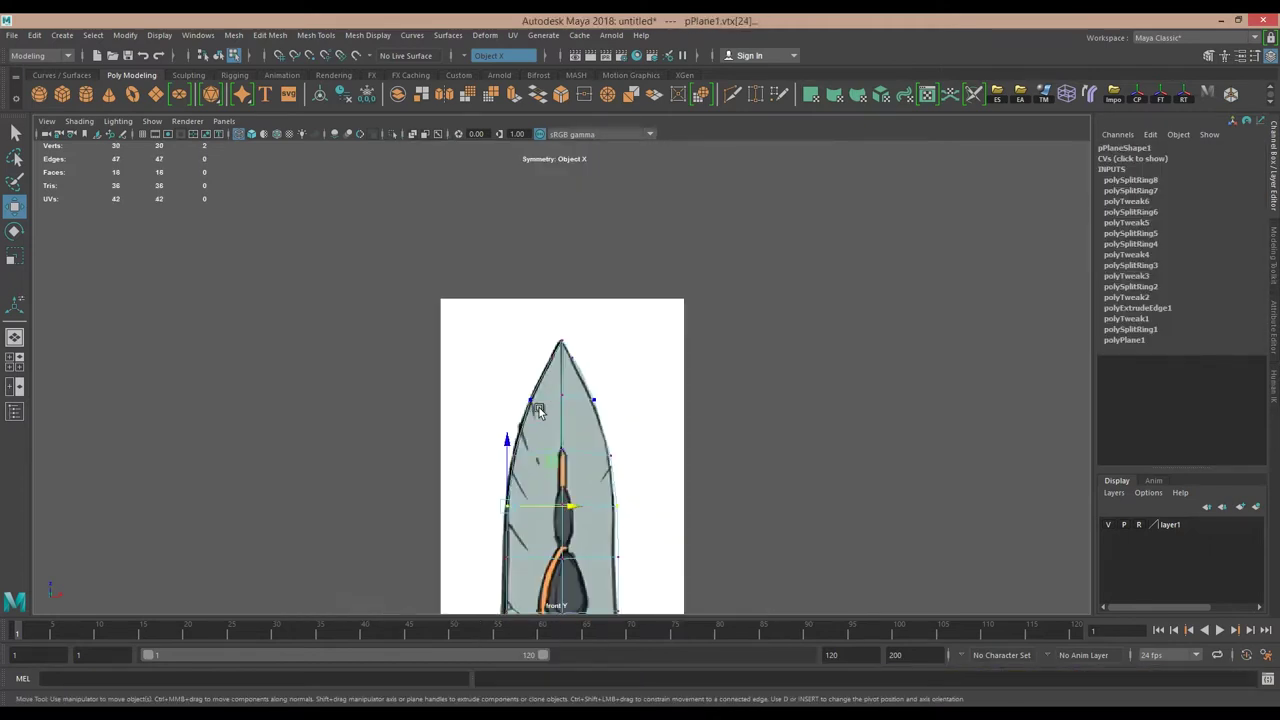
Adjust the blade-tip vertex and split the edge ring around the stones.
drag(524, 288, 606, 249)
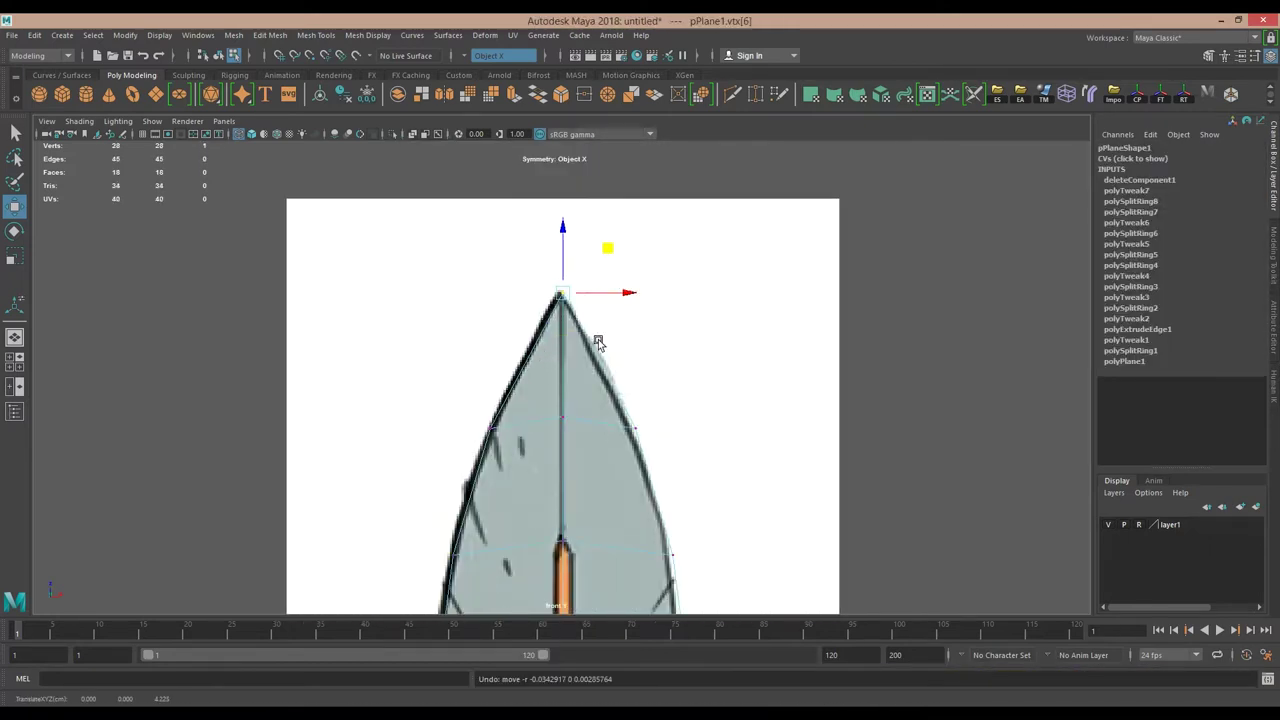
shift+right_drag(528, 320, 410, 360)
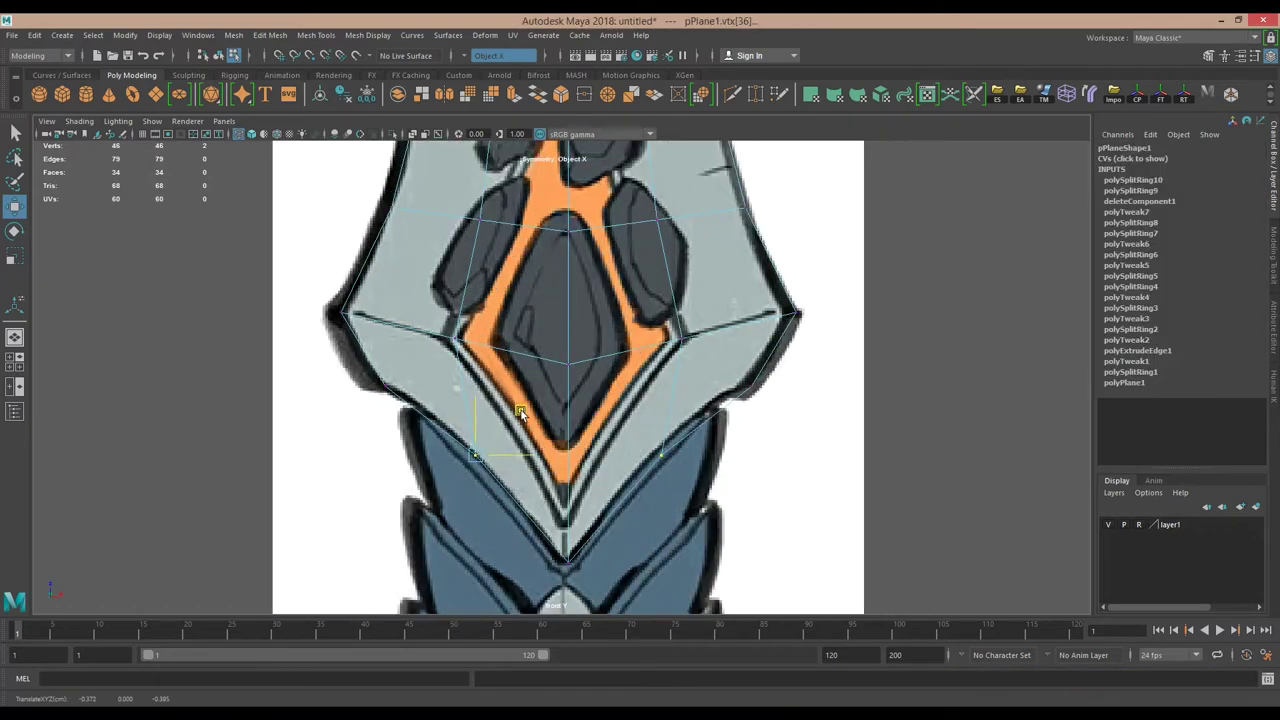
shift+right_drag(440, 368, 470, 385)
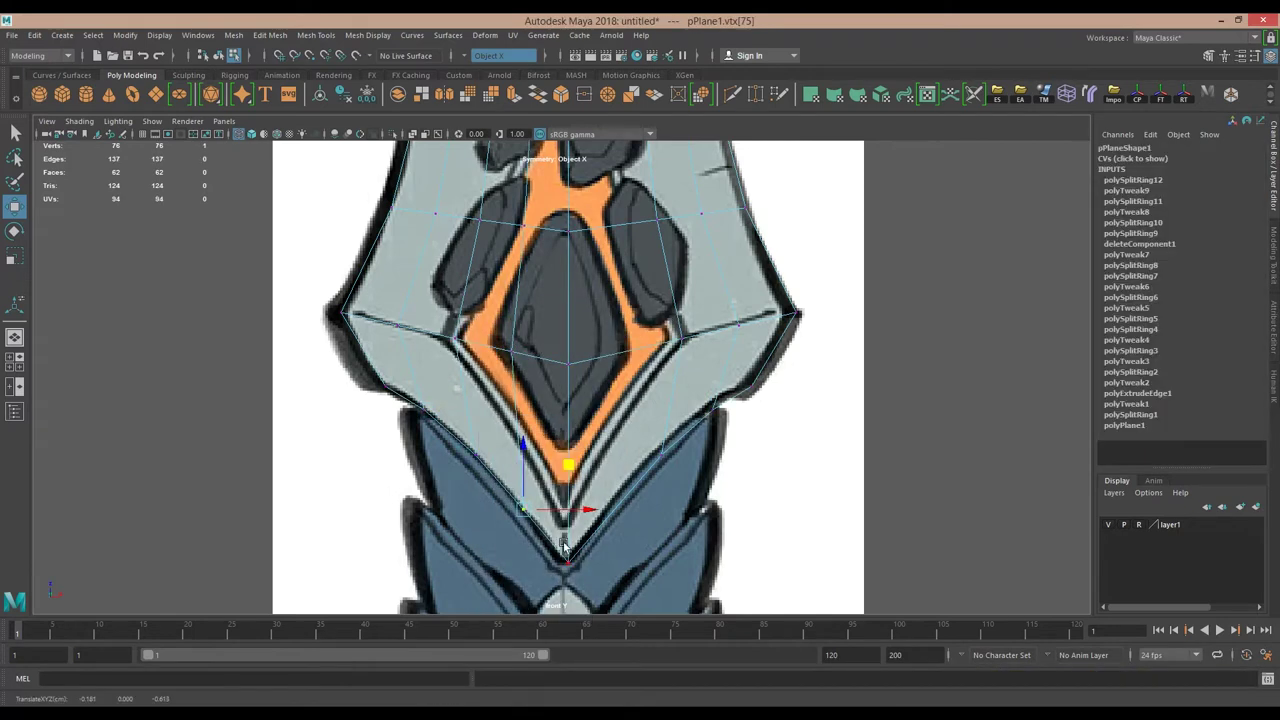
Multi-cut a new edge along the crossguard and start fitting vertices beside the stones.
scroll(533, 434, down, 2)
scroll(533, 434, down, 3)
scroll(499, 360, up, 3)
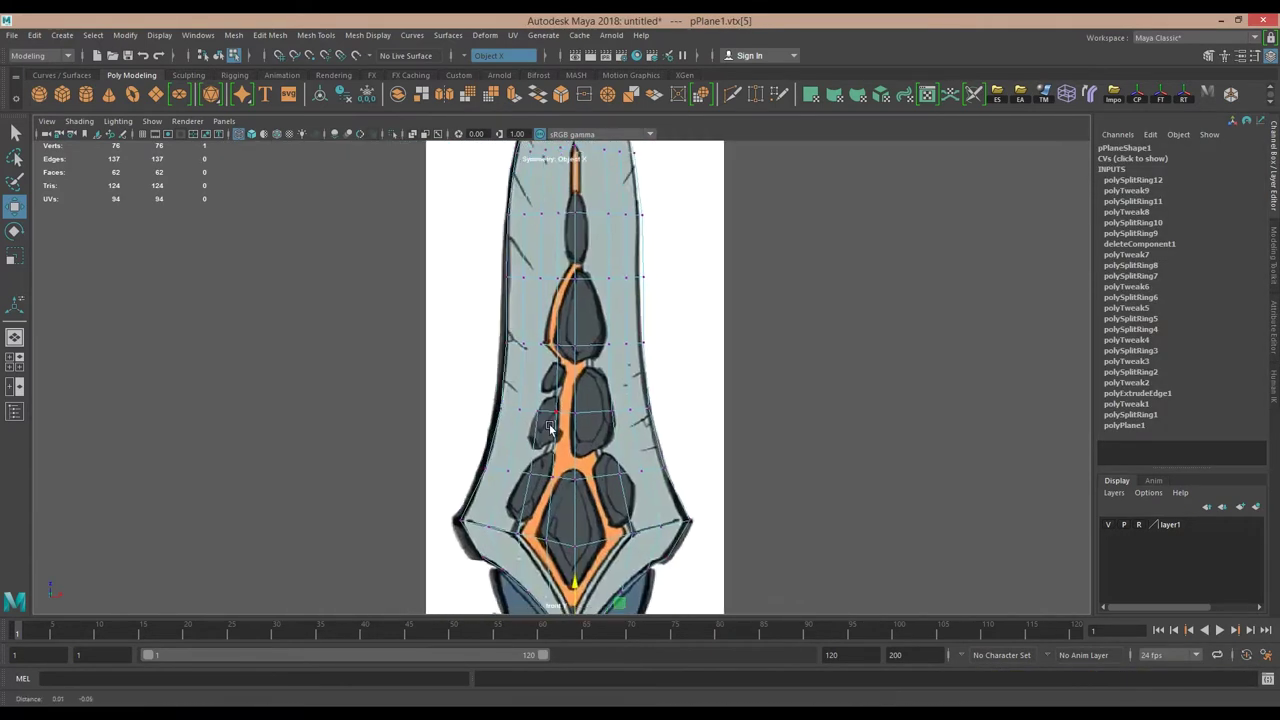
scroll(499, 360, up, 2)
scroll(499, 360, up, 2)
shift+right_drag(565, 505, 578, 530)
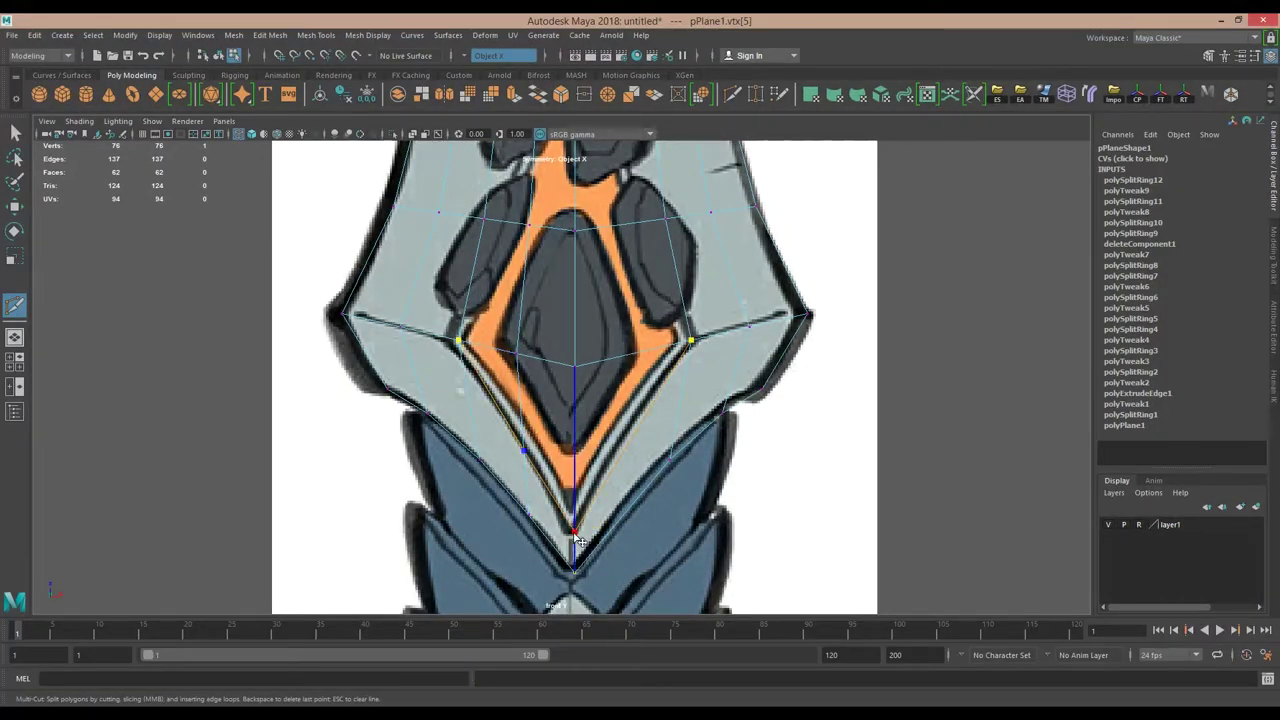
click(578, 530)
key(w)
scroll(468, 289, up, 2)
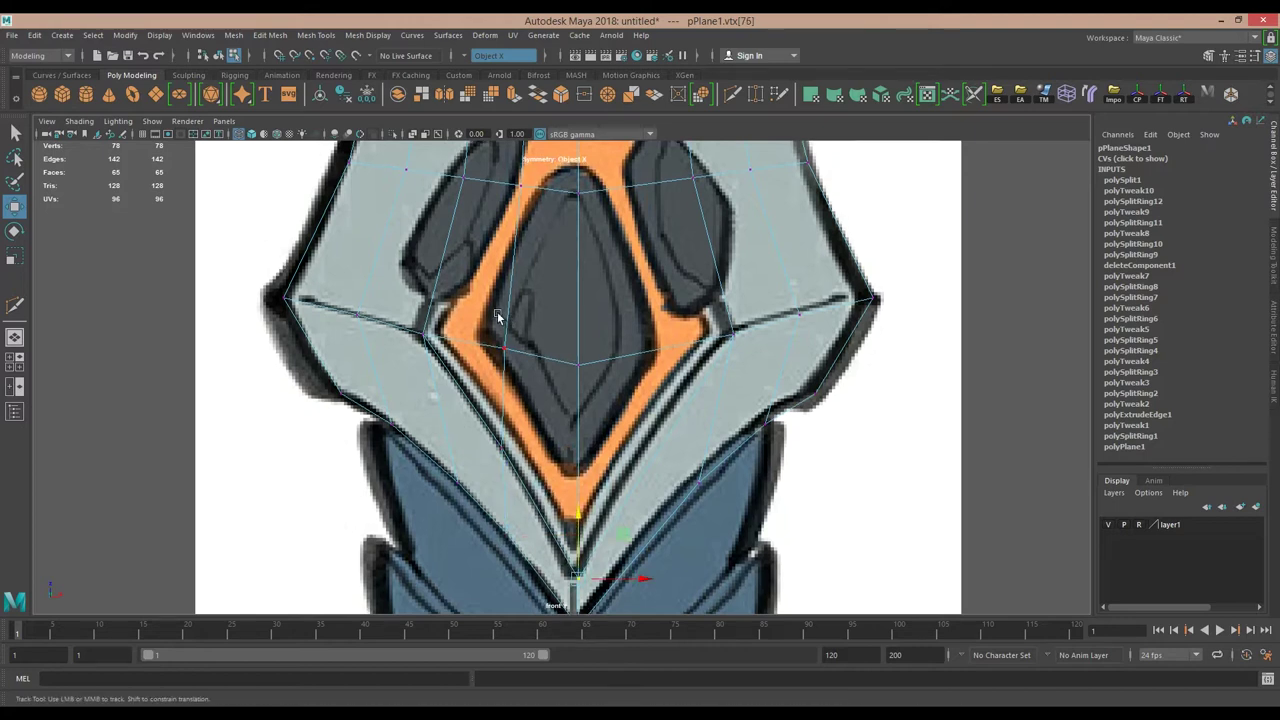
alt+middle_drag(500, 317, 496, 541)
click(474, 403)
Undo a stray vertex move and commit a cut along the orange channel.
scroll(522, 360, down, 3)
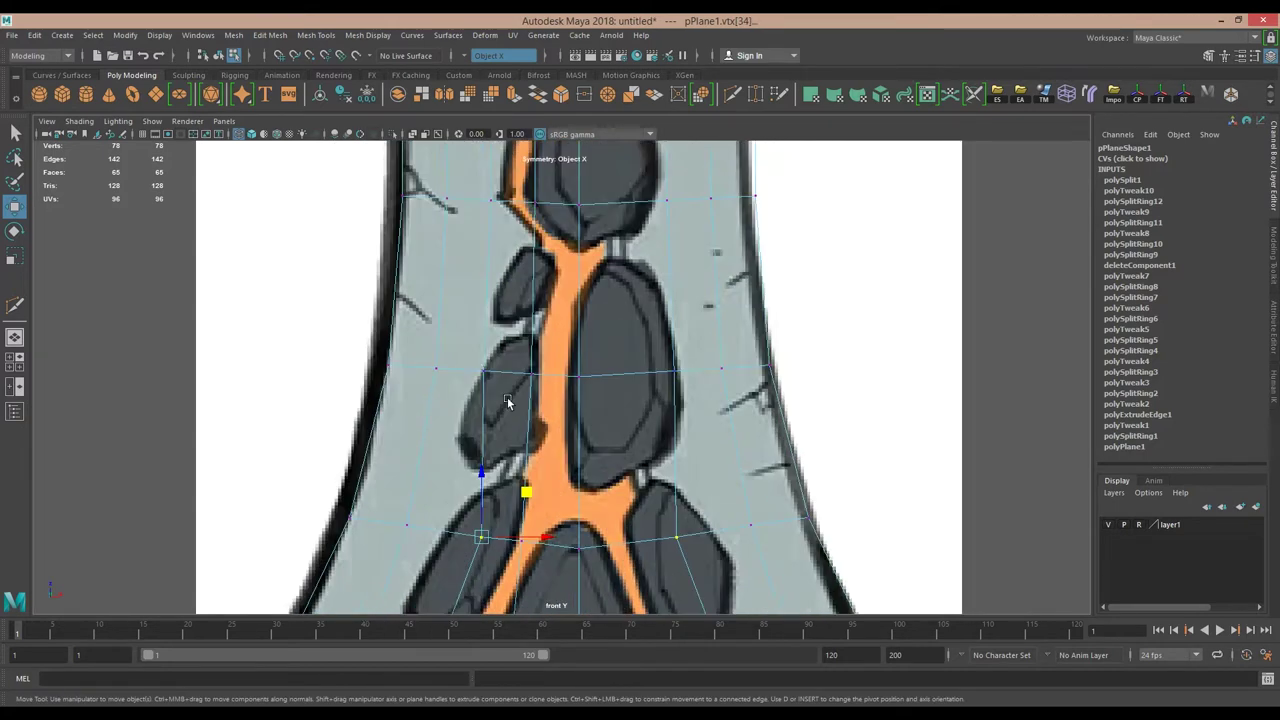
scroll(540, 420, down, 2)
scroll(537, 300, up, 3)
scroll(533, 250, up, 2)
alt+middle_drag(538, 410, 523, 282)
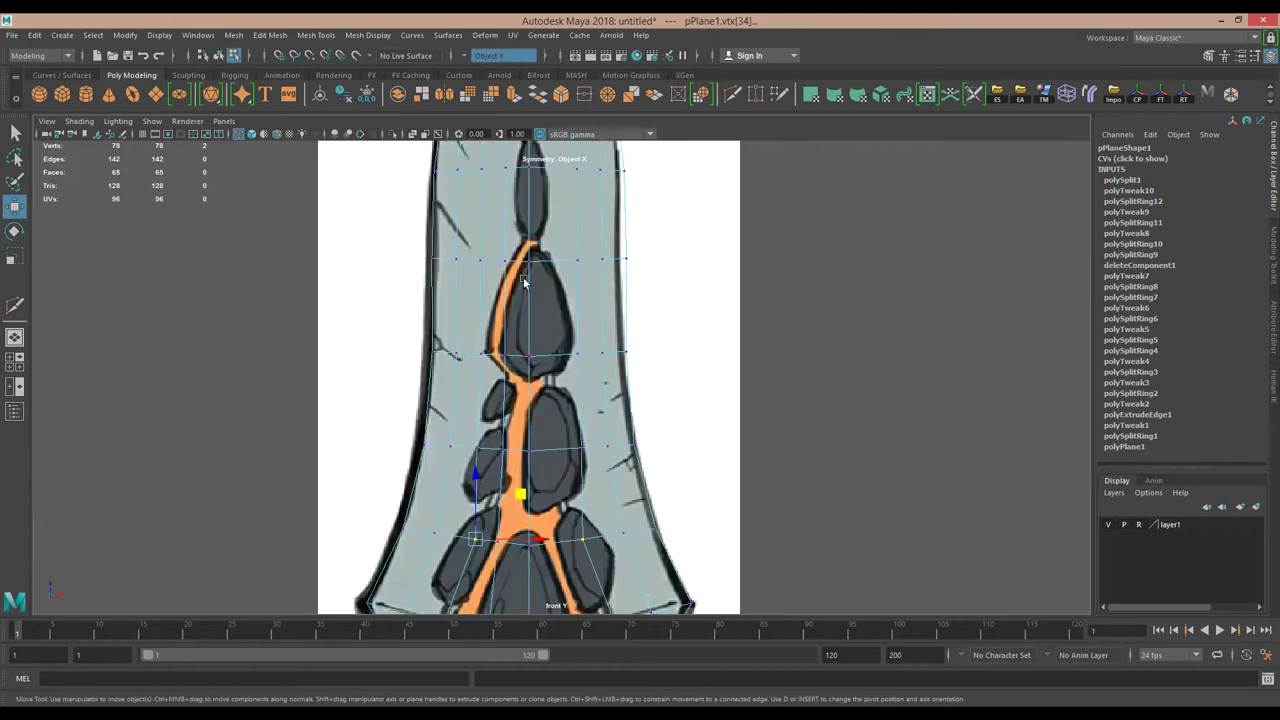
alt+middle_drag(499, 424, 519, 279)
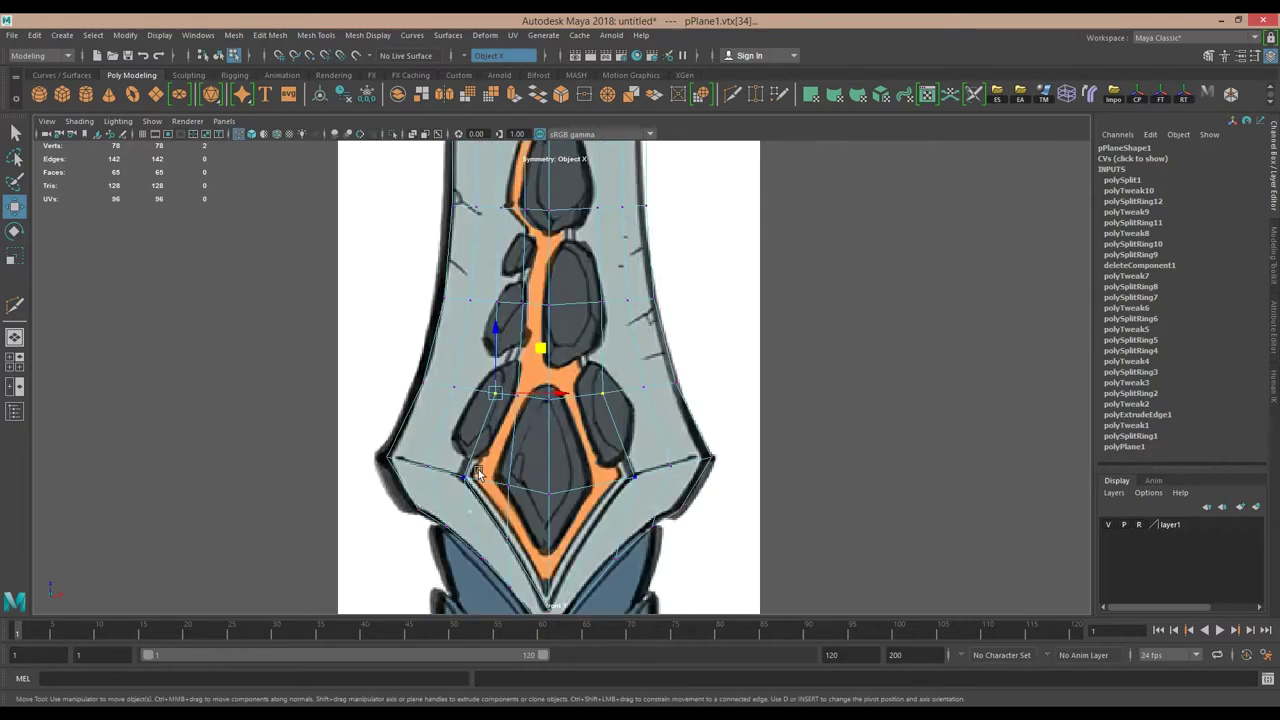
scroll(478, 474, up, 3)
alt+middle_drag(440, 480, 521, 430)
key(ctrl+z)
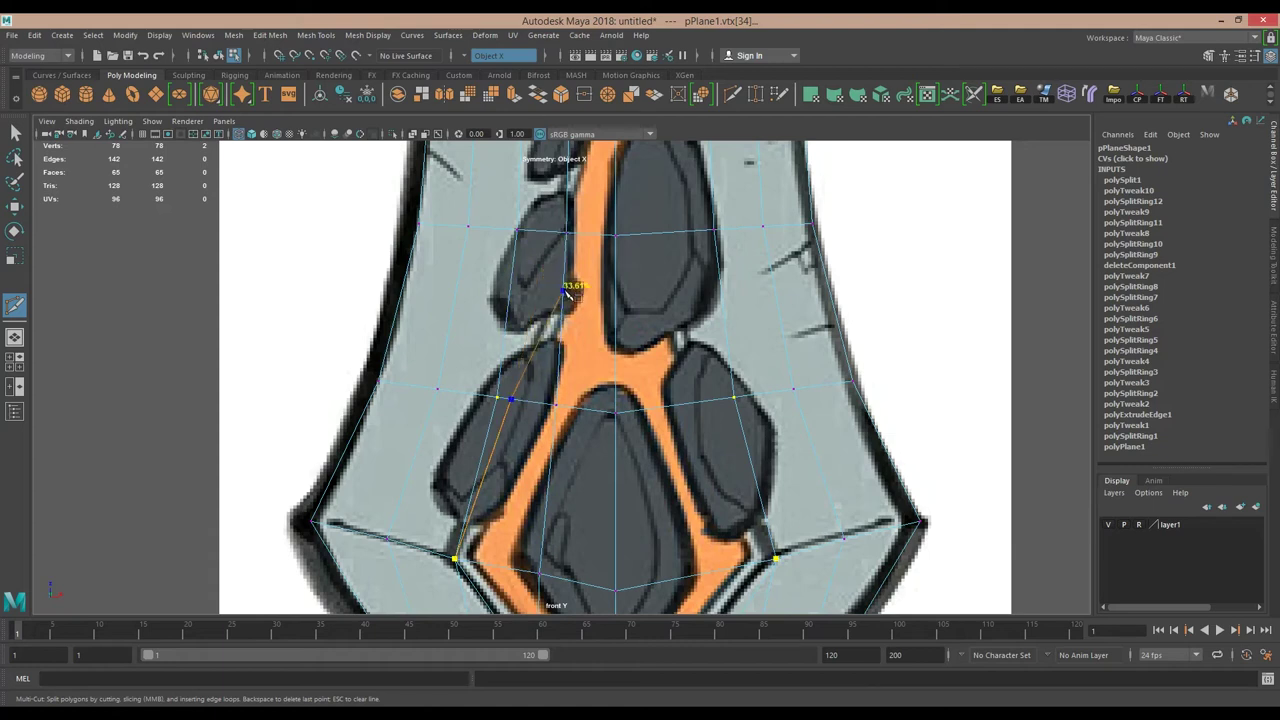
alt+middle_drag(566, 290, 535, 343)
right_click(527, 370)
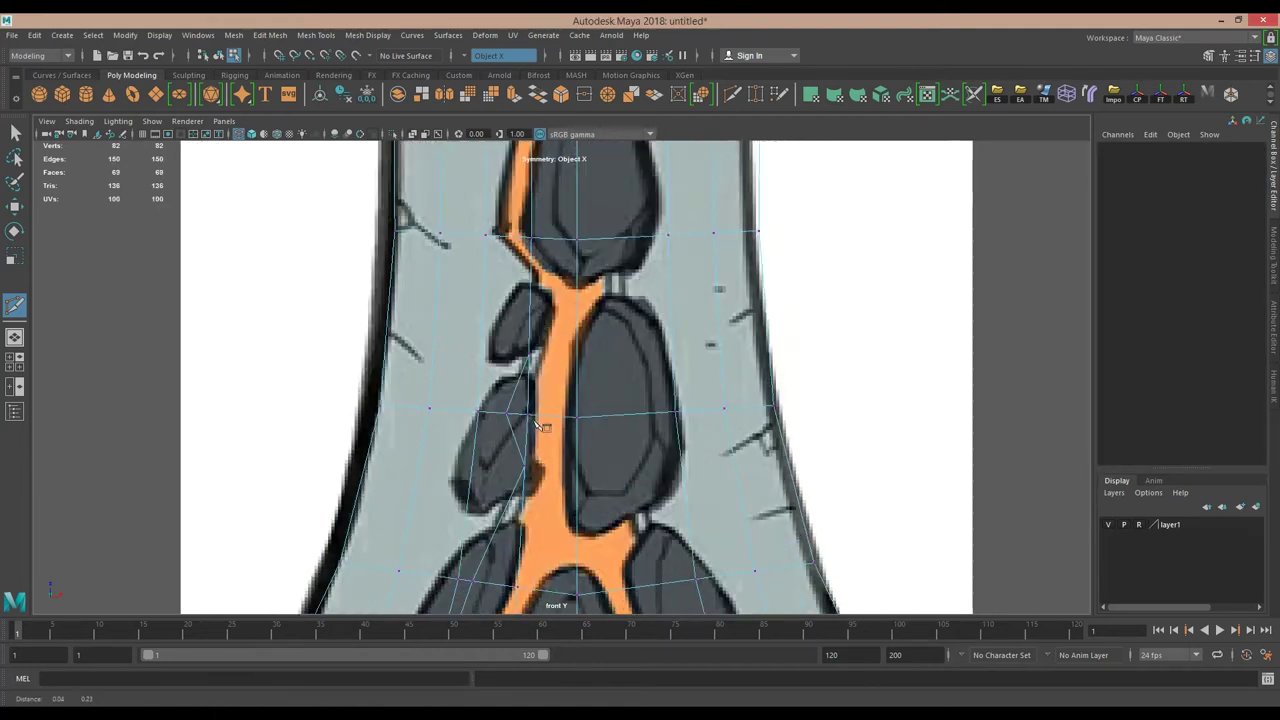
Cut along the orange stroke beside the upper stone and select its neighbouring vertex.
alt+right_drag(537, 432, 521, 327)
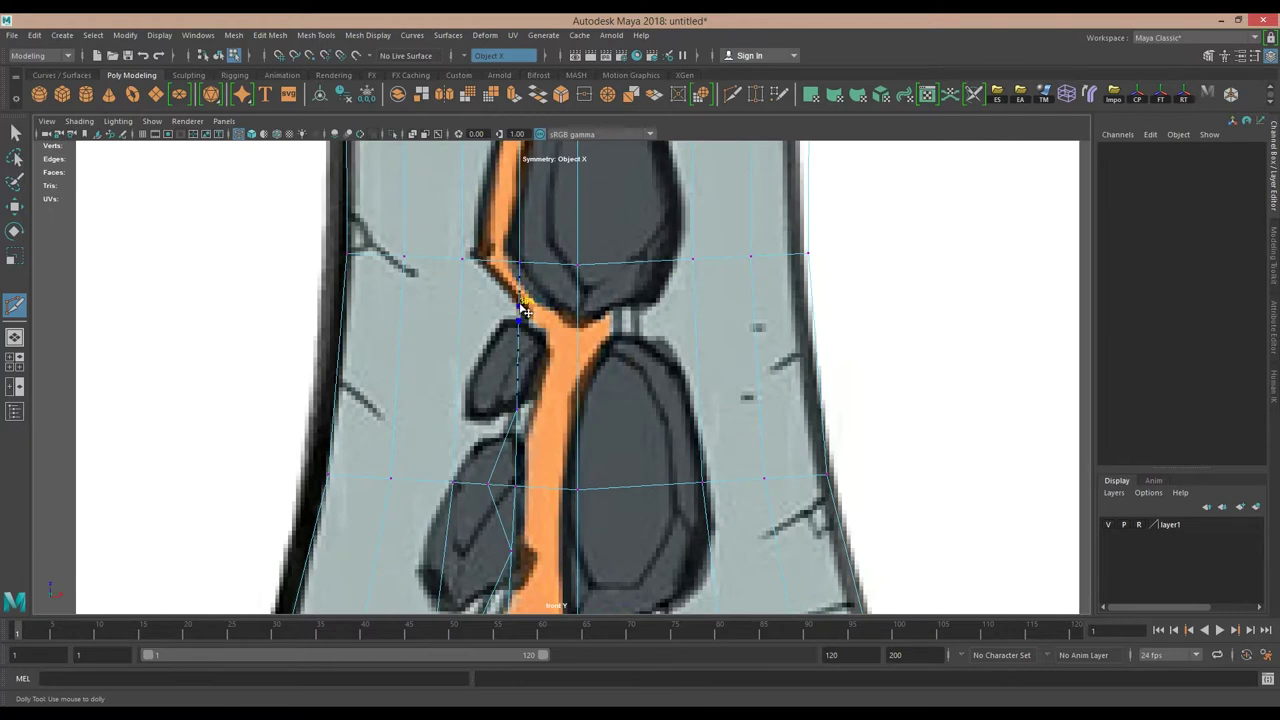
alt+right_drag(481, 262, 515, 300)
alt+middle_drag(515, 300, 537, 373)
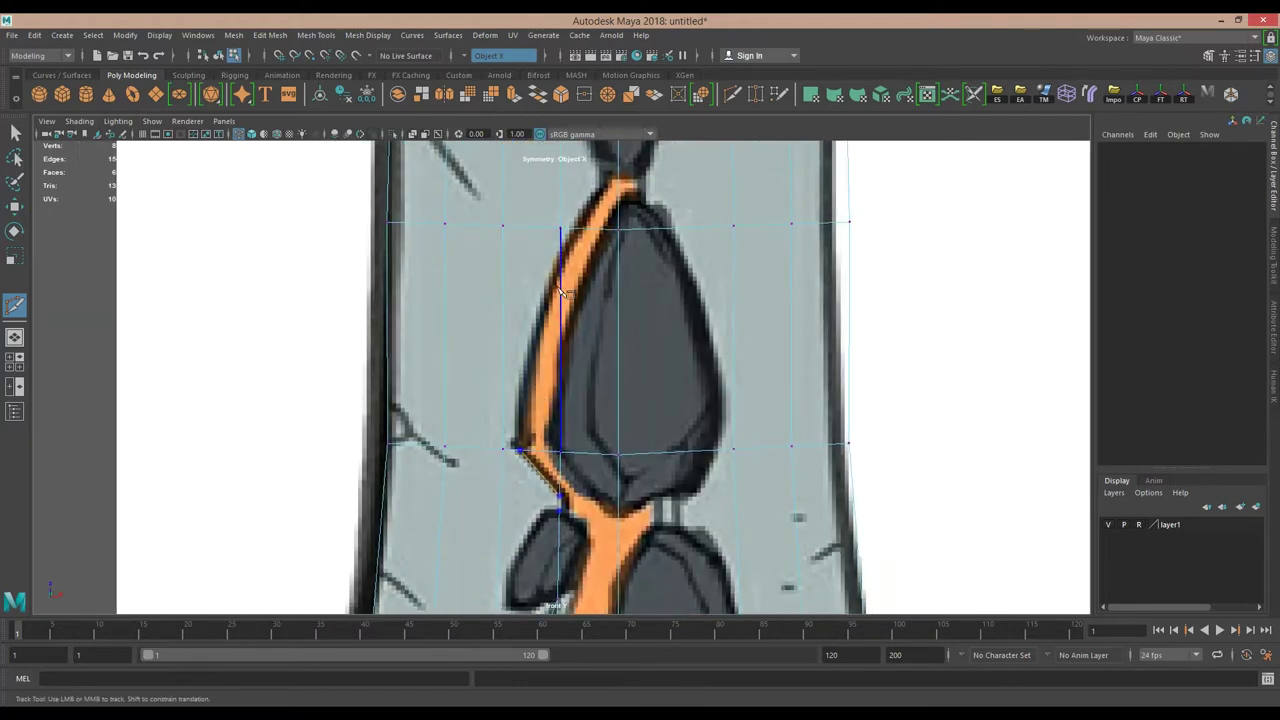
alt+middle_drag(620, 175, 570, 430)
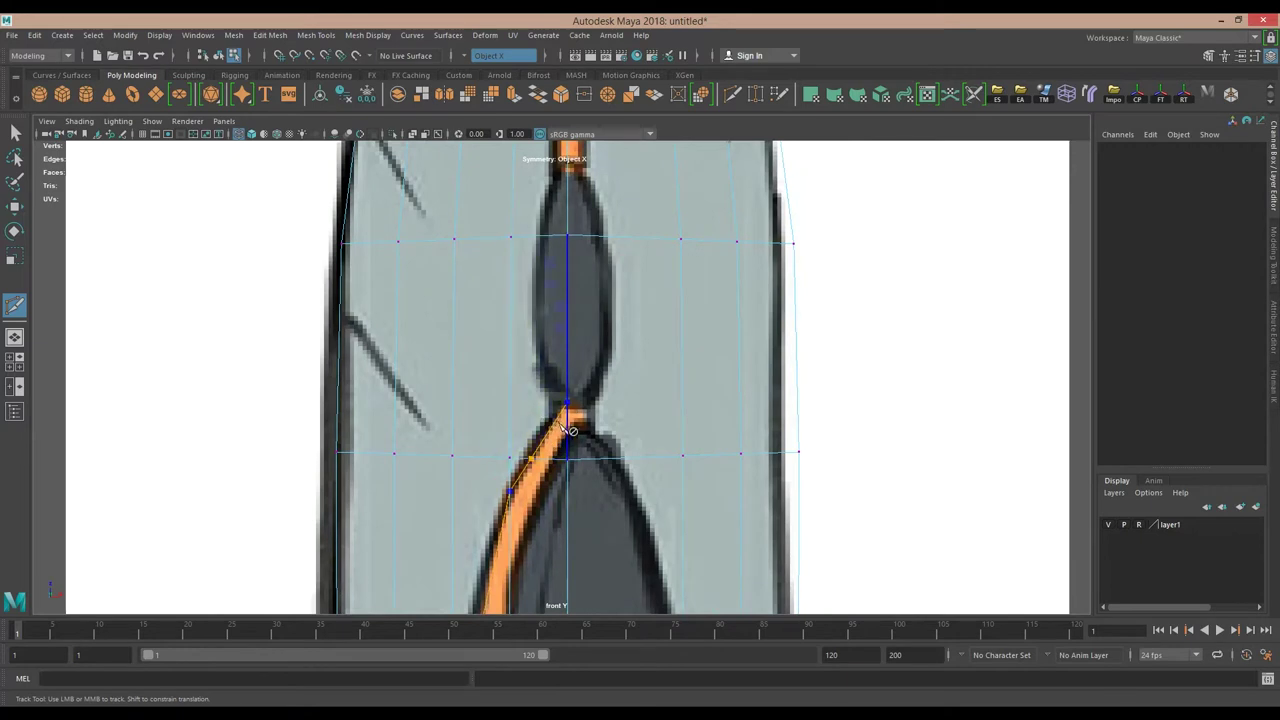
key(w)
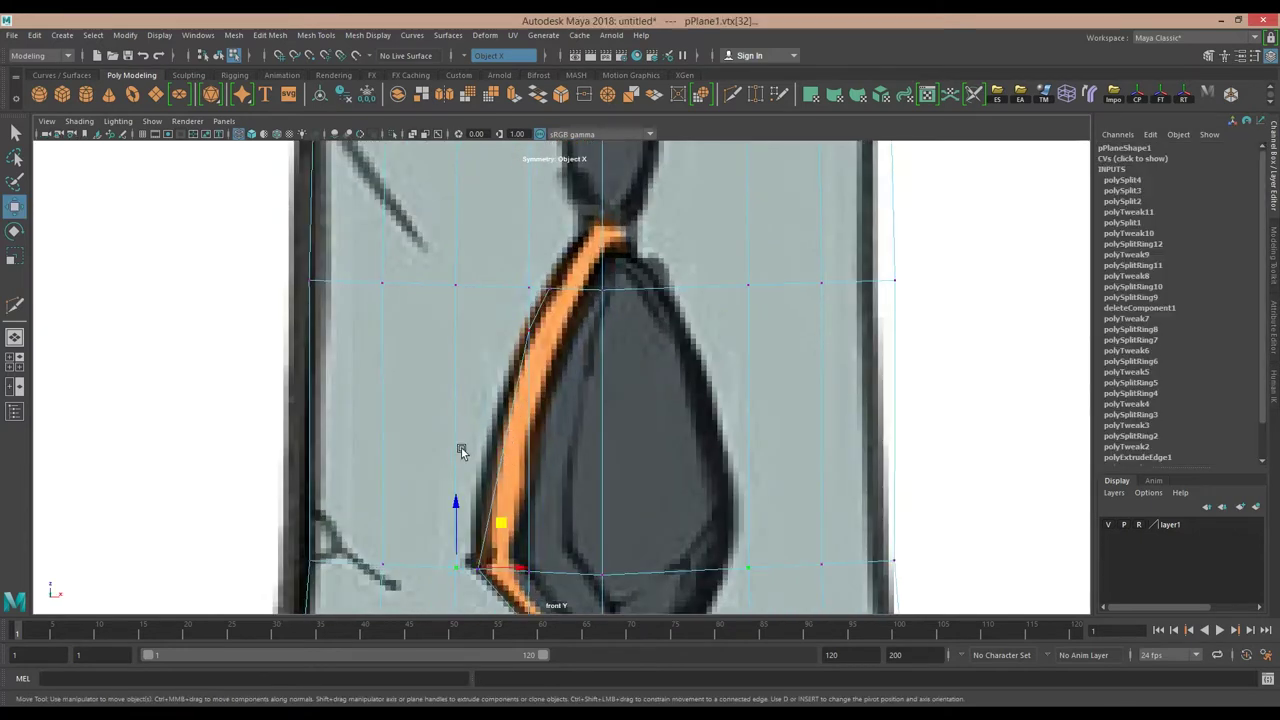
right_drag(463, 430, 466, 400)
click(507, 360)
key(F9)
click(519, 350)
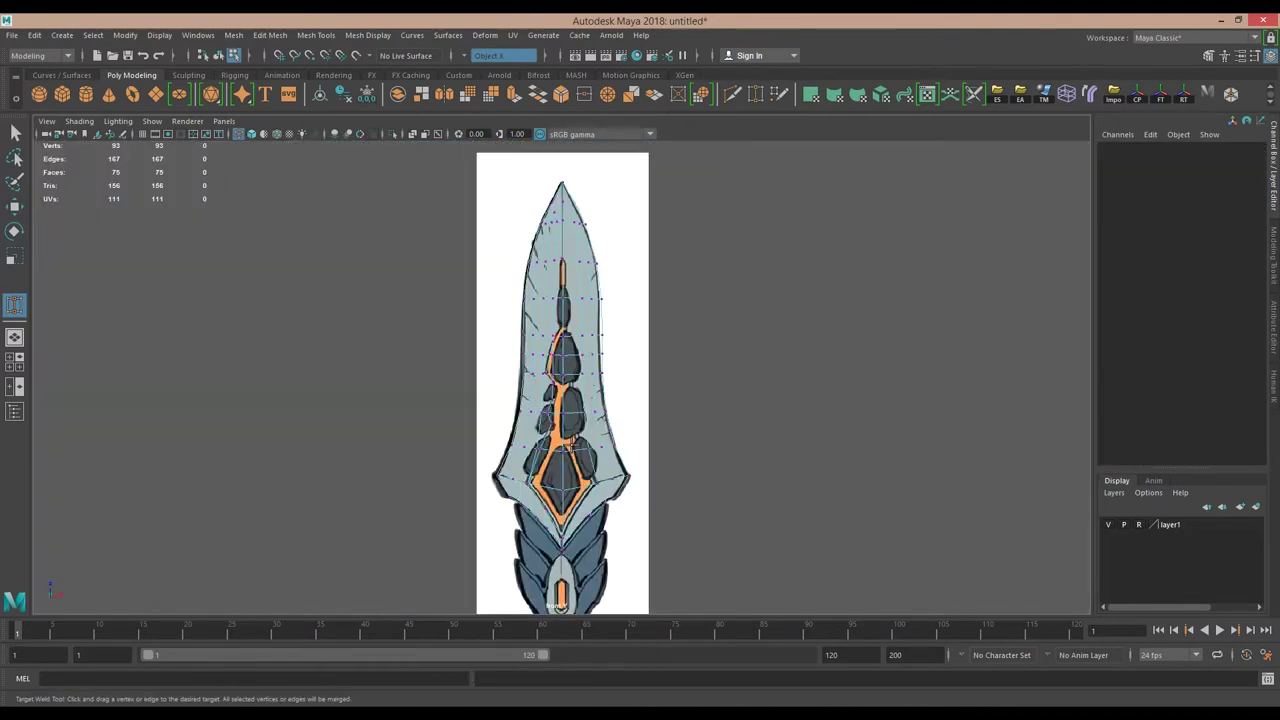
Set the merge threshold to 0.01 and cut along the orange vein to the stone's tip.
click(566, 443)
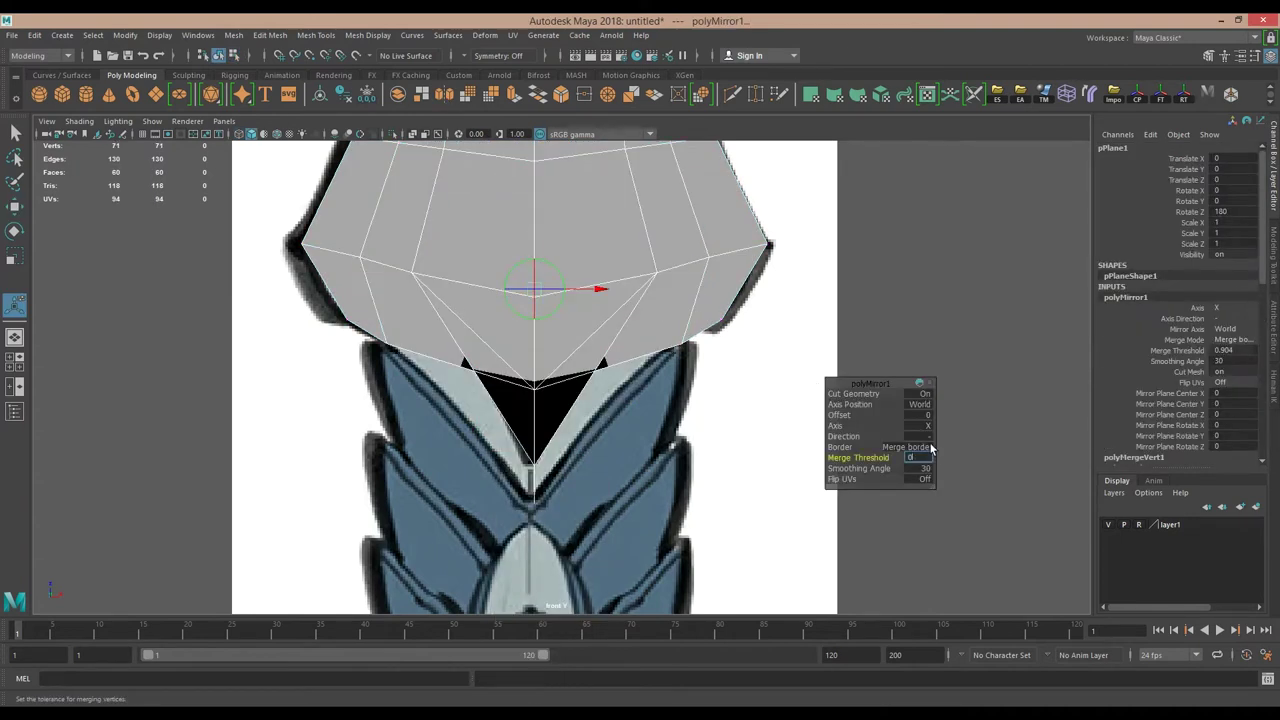
text(0.01)
key(Return)
scroll(543, 294, down, 5)
scroll(549, 323, up, 5)
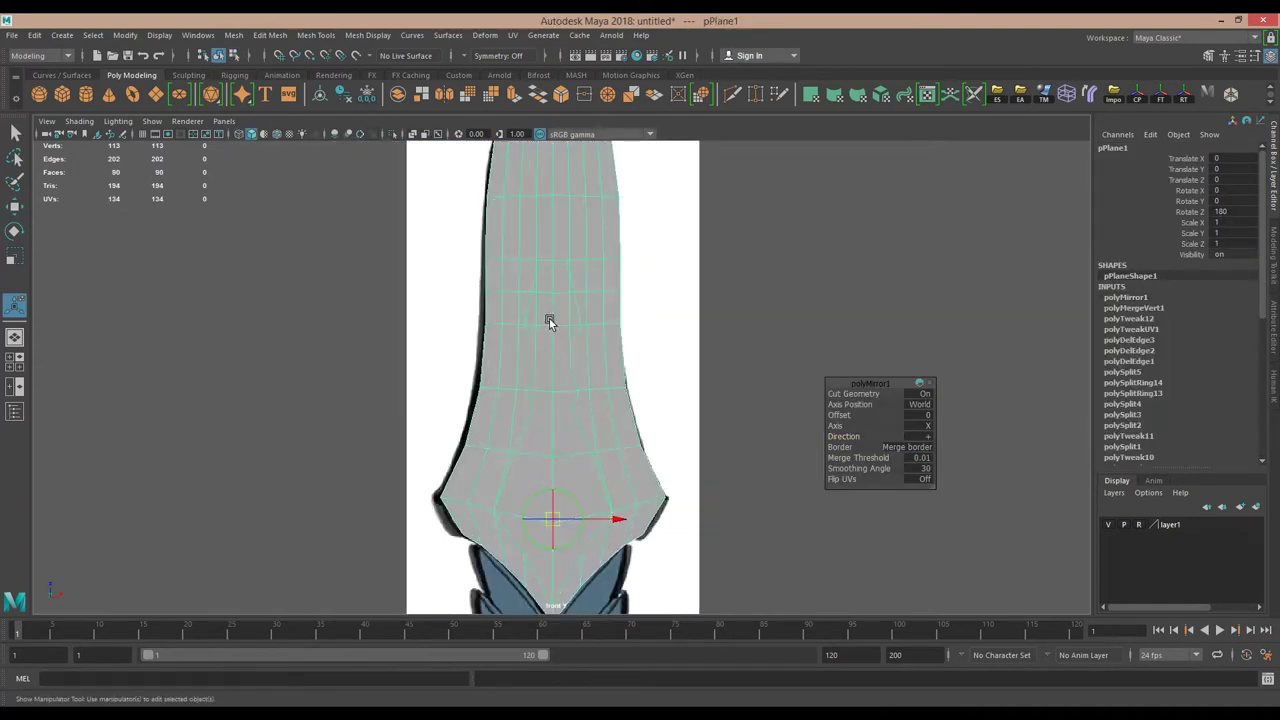
scroll(549, 330, up, 5)
scroll(548, 453, up, 5)
right_drag(548, 453, 548, 420)
click(540, 447)
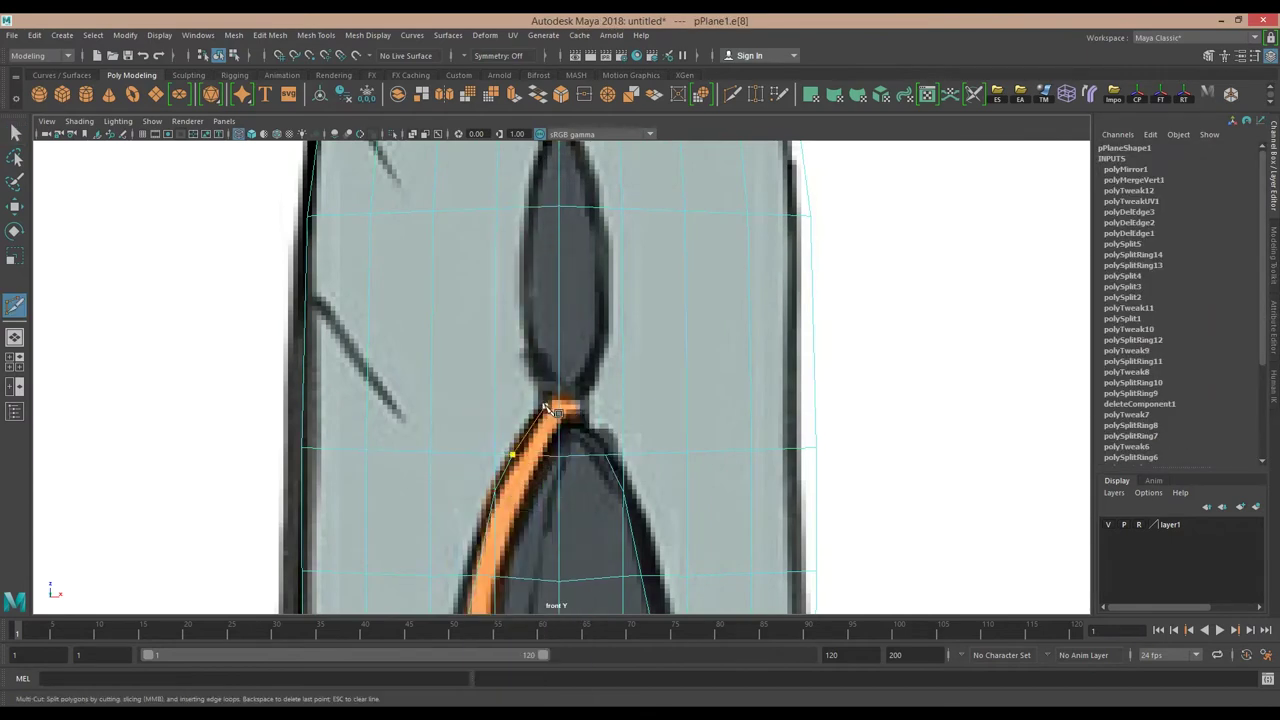
scroll(543, 443, down, 3)
scroll(555, 250, down, 2)
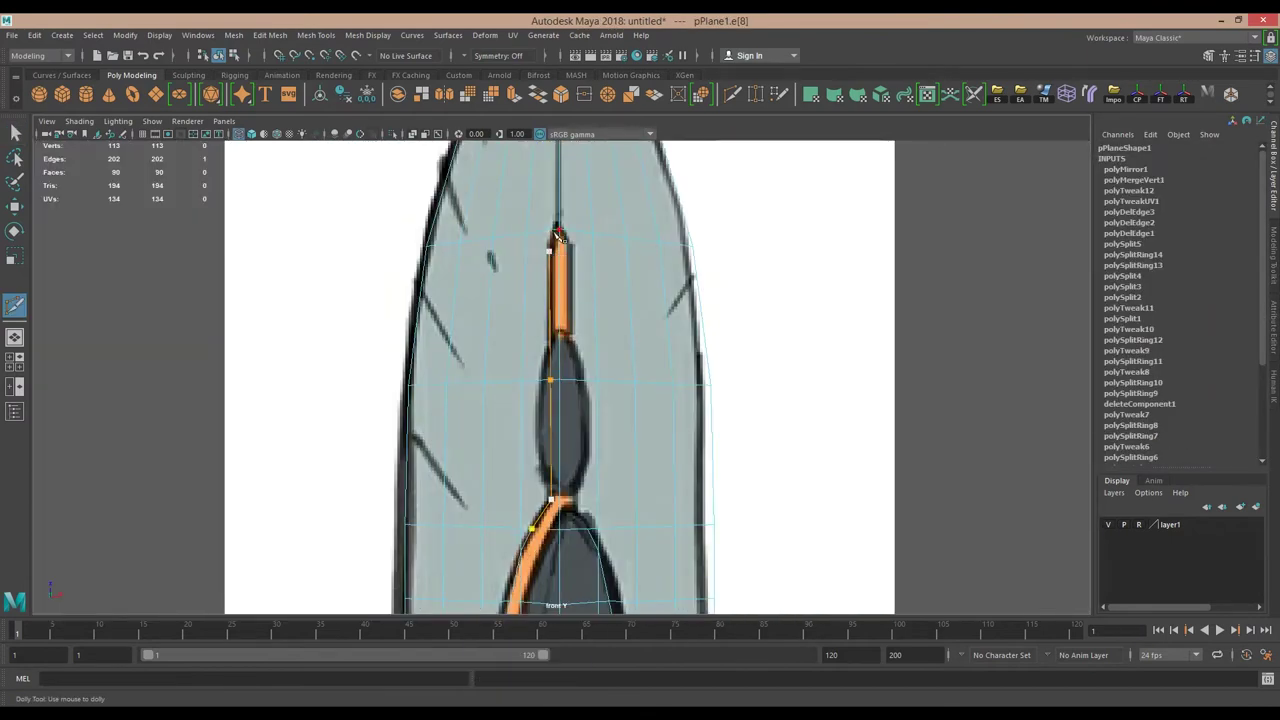
alt+middle_drag(595, 528, 553, 338)
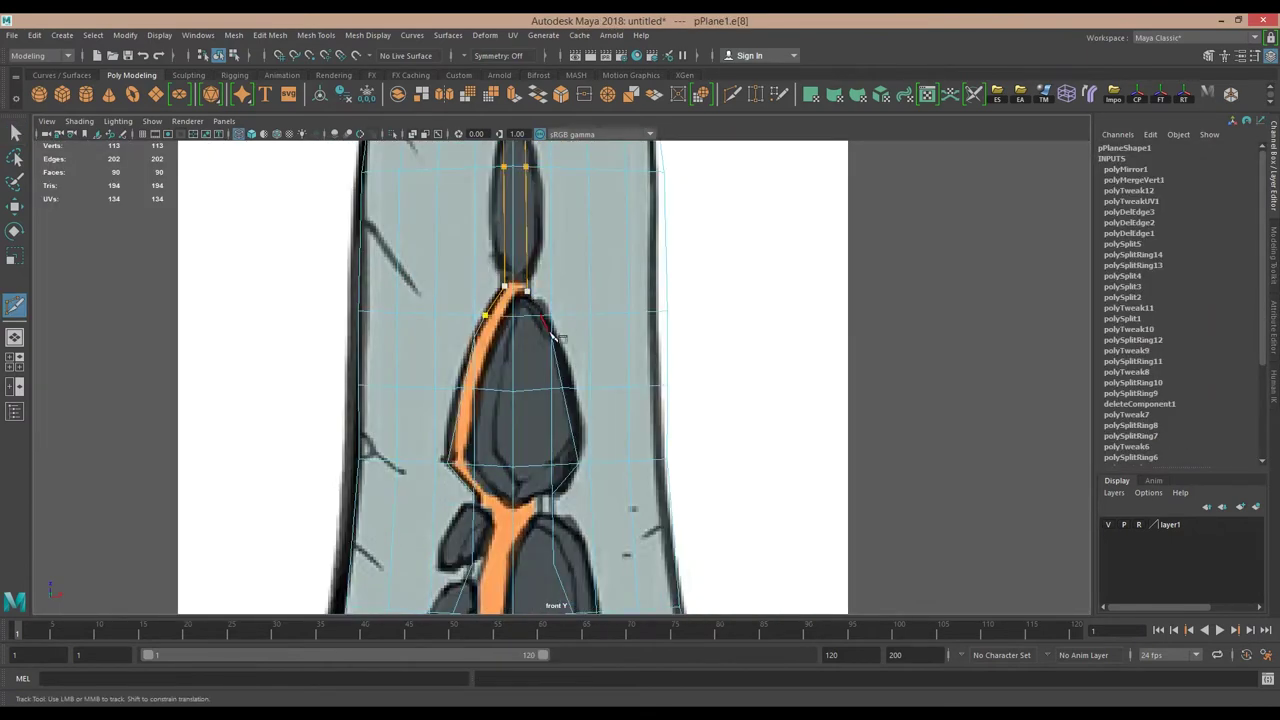
key(Return)
Slide a vertex sideways so the cut matches the stone's outline.
scroll(586, 380, down, 3)
scroll(571, 340, up, 3)
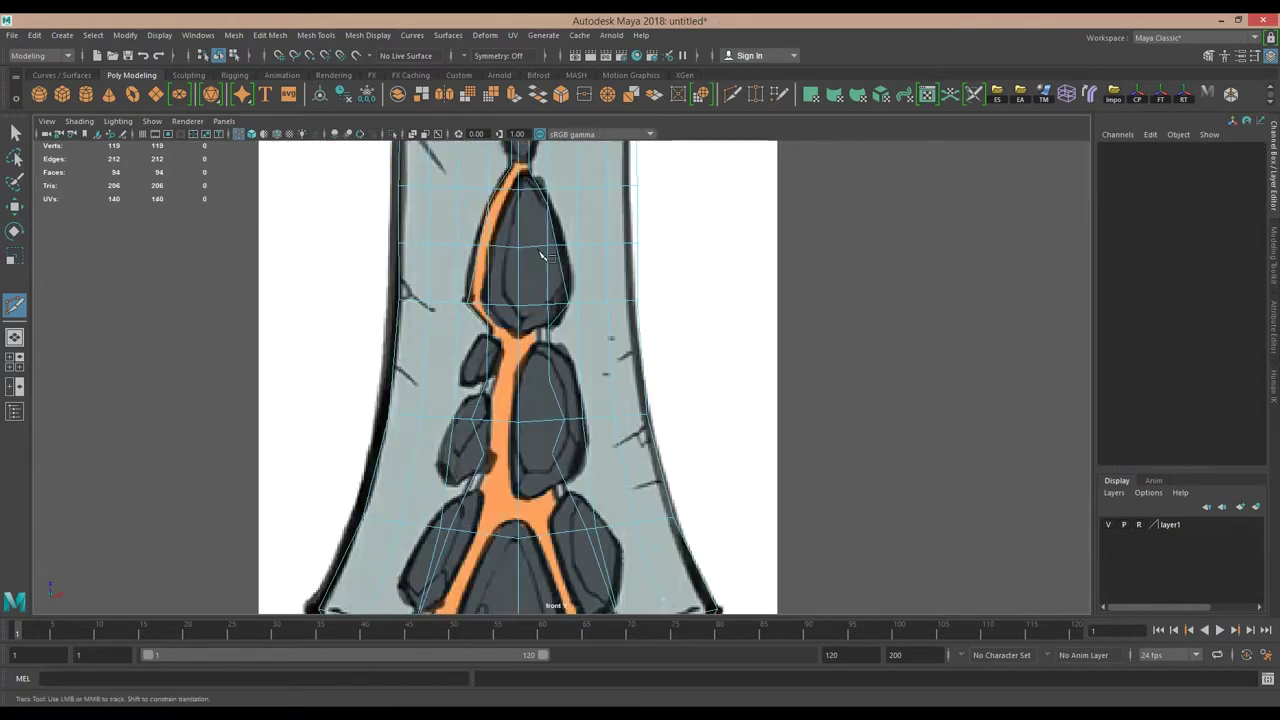
scroll(530, 350, up, 2)
scroll(530, 350, up, 2)
key(w)
drag(441, 390, 500, 392)
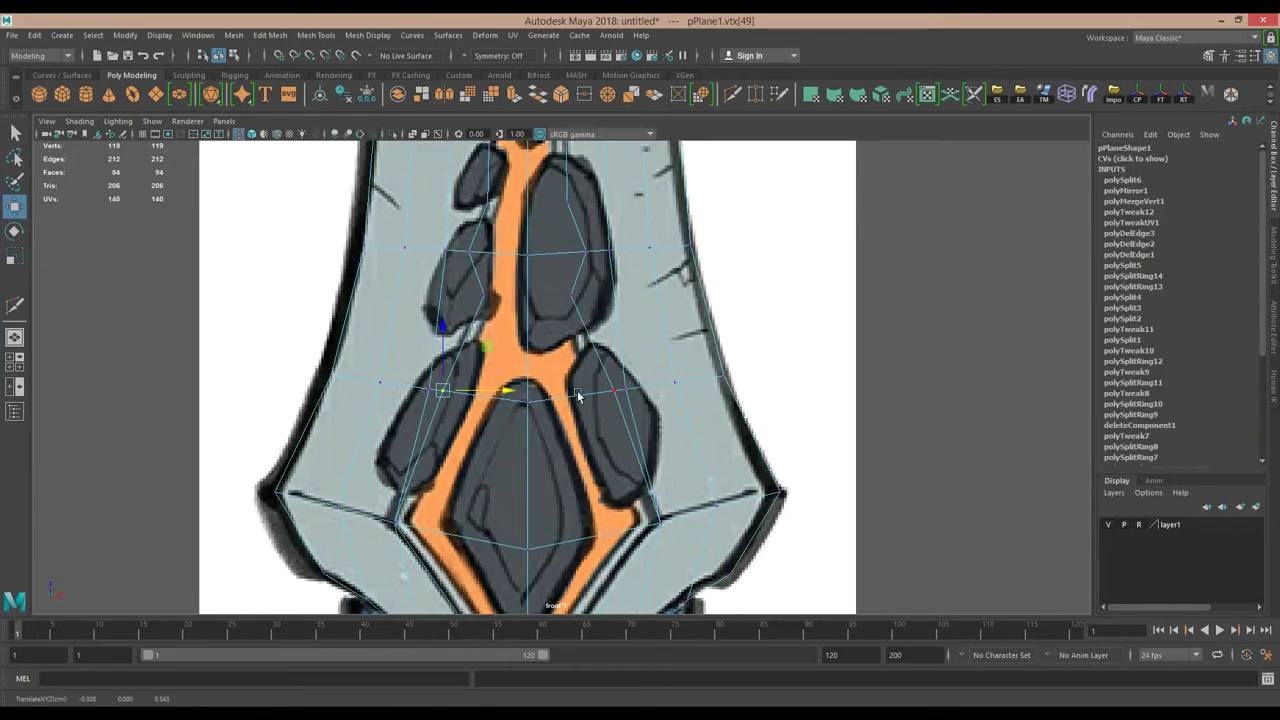
Select and delete a redundant edge loop across the blade.
key(F10)
double_click(468, 392)
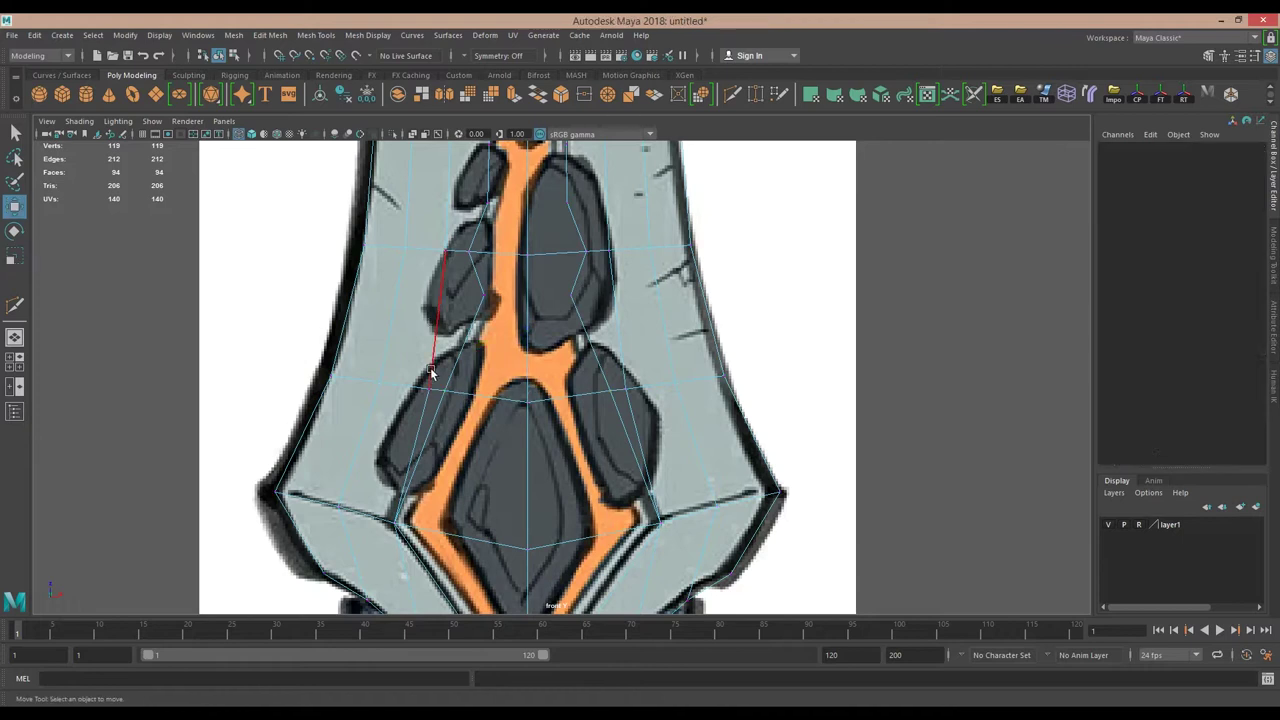
scroll(560, 330, down, 3)
scroll(577, 378, up, 1)
key(Delete)
scroll(530, 300, up, 3)
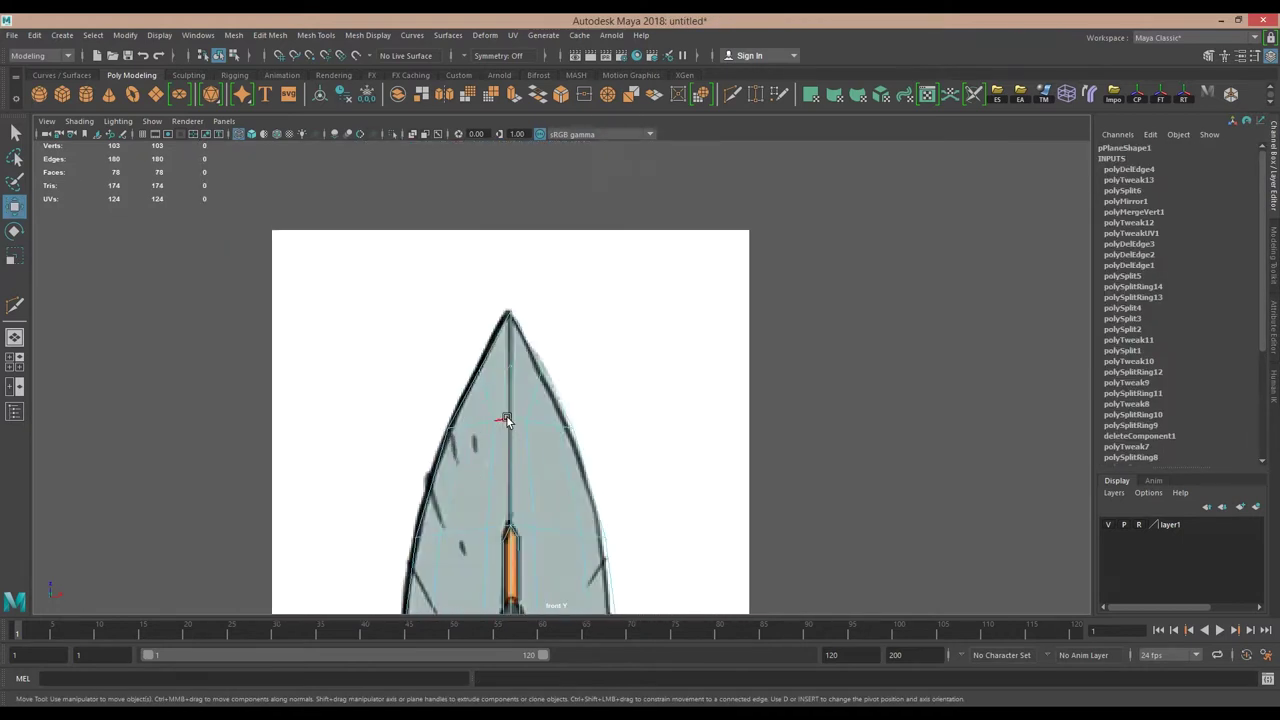
scroll(490, 270, up, 1)
scroll(483, 284, down, 3)
scroll(457, 360, up, 3)
scroll(457, 360, down, 3)
scroll(560, 380, up, 2)
Delete the remaining unneeded edges, leaving 60 faces, and select a blade face.
key(Delete)
shift+right_drag(658, 389, 596, 422)
scroll(505, 340, up, 2)
scroll(510, 345, down, 2)
scroll(519, 350, up, 2)
scroll(505, 345, up, 1)
click(500, 340)
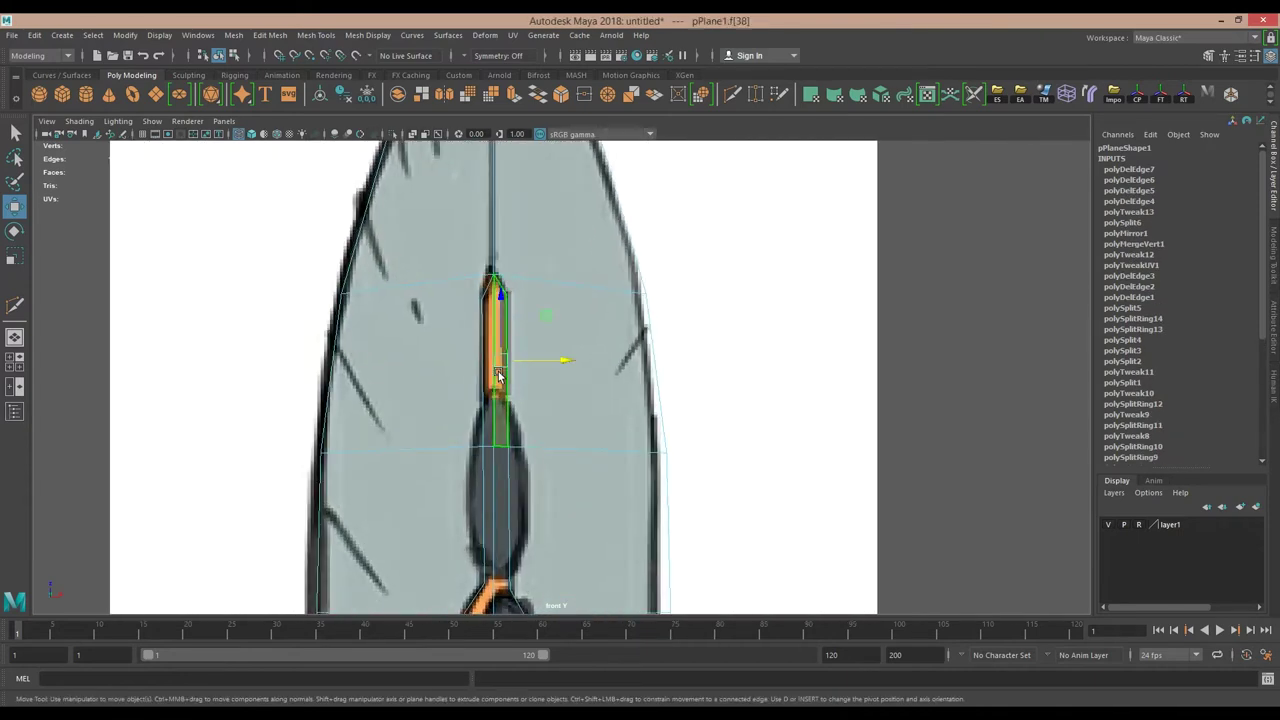
scroll(455, 490, up, 1)
scroll(450, 420, up, 2)
scroll(436, 446, up, 2)
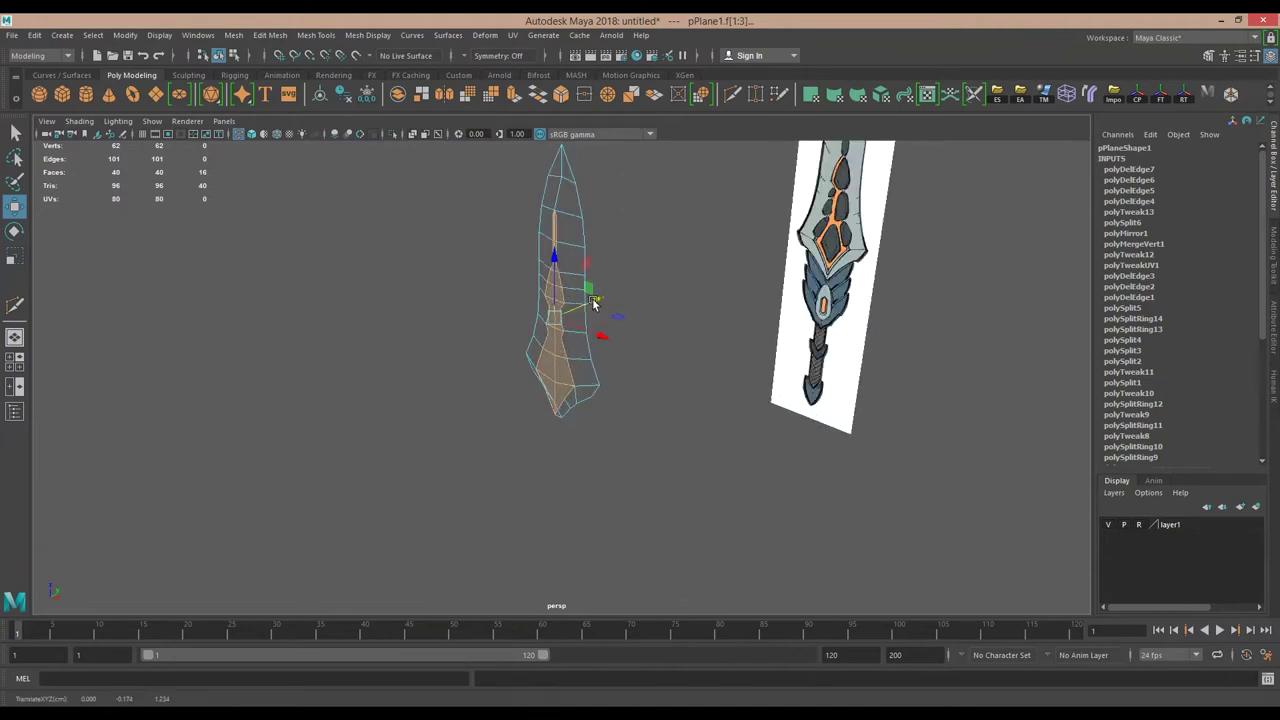
Adjust the blade-tip vertex in side view, then select the ridge edges in perspective.
drag(594, 303, 568, 417)
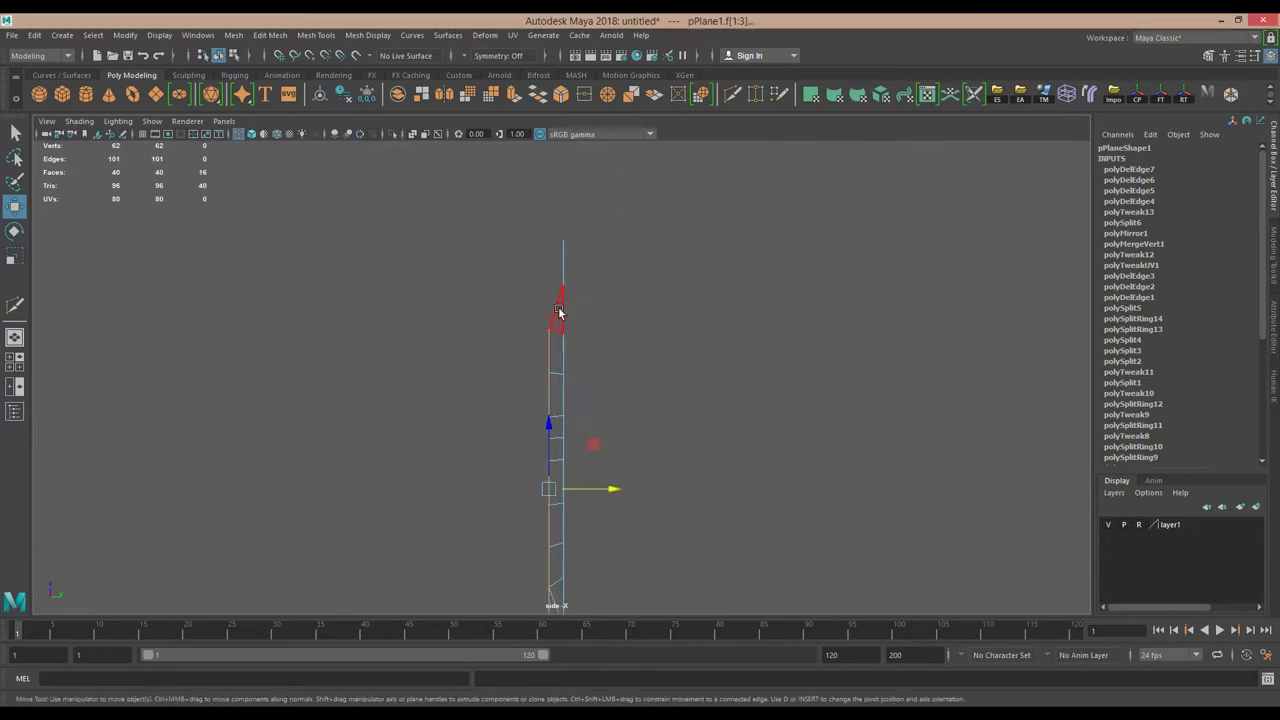
click(563, 214)
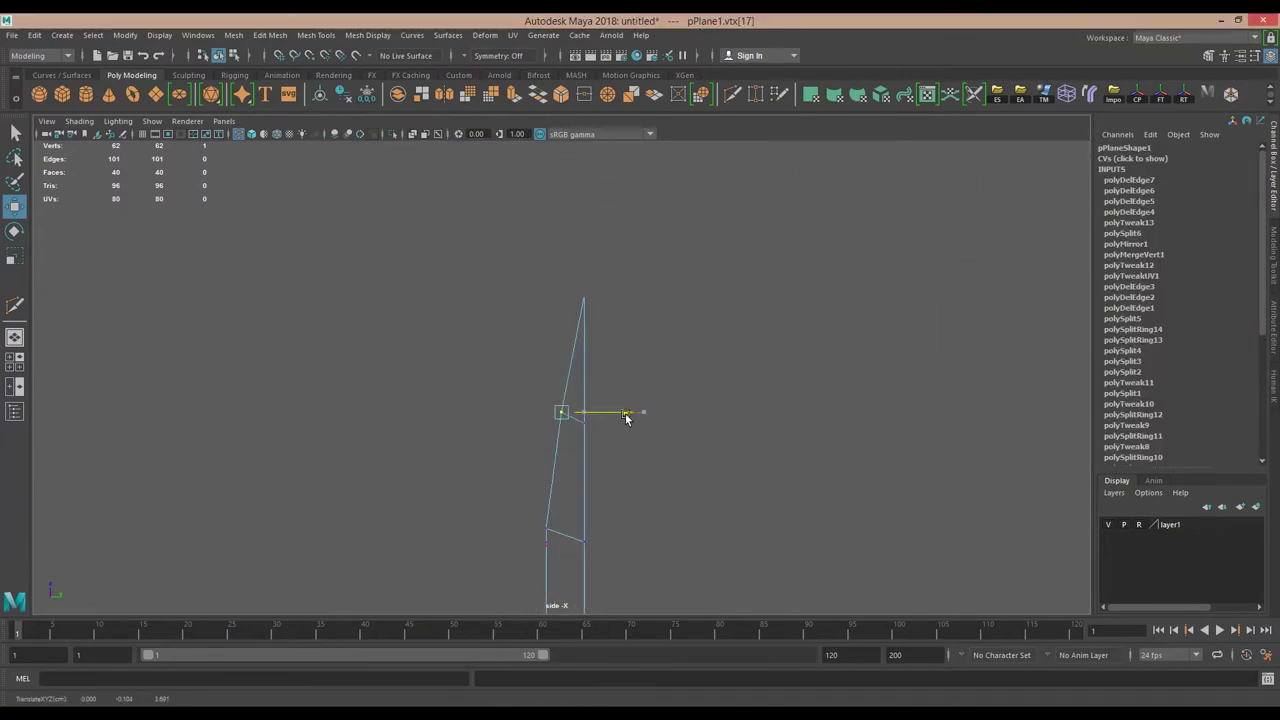
alt+drag(626, 418, 543, 300)
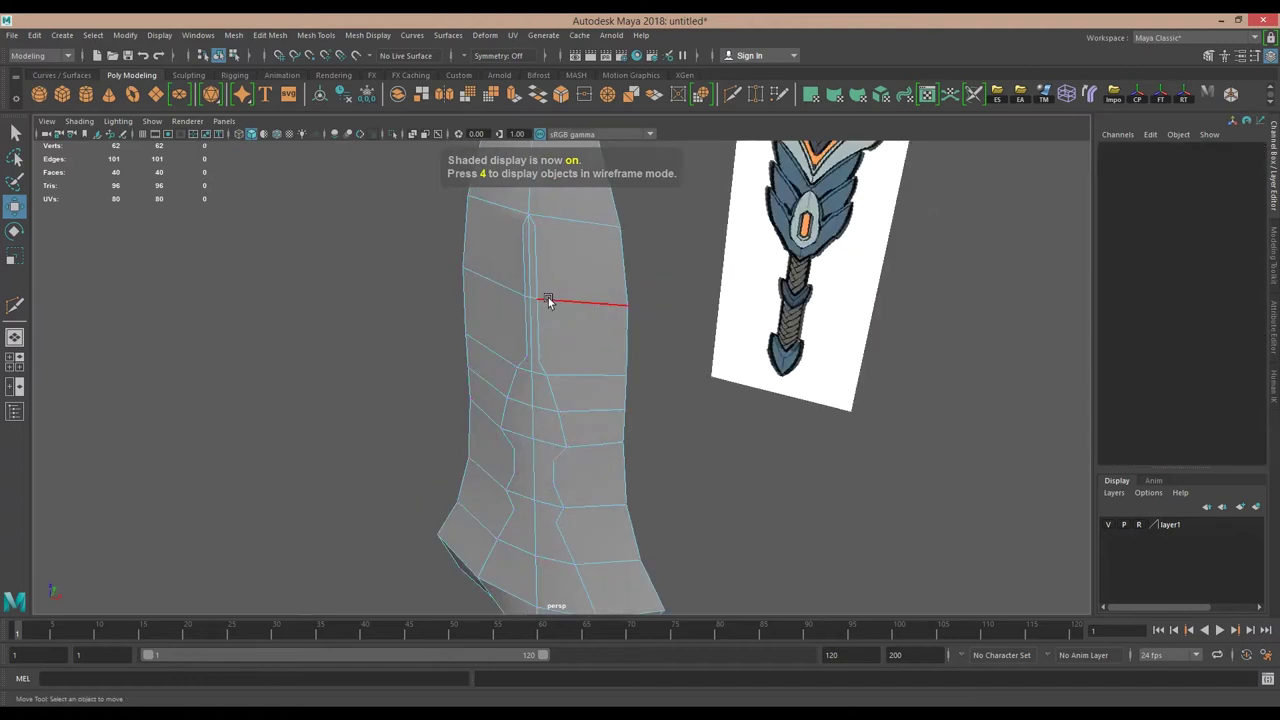
click(549, 345)
scroll(533, 222, up, 2)
ctrl+right_drag(571, 335, 555, 348)
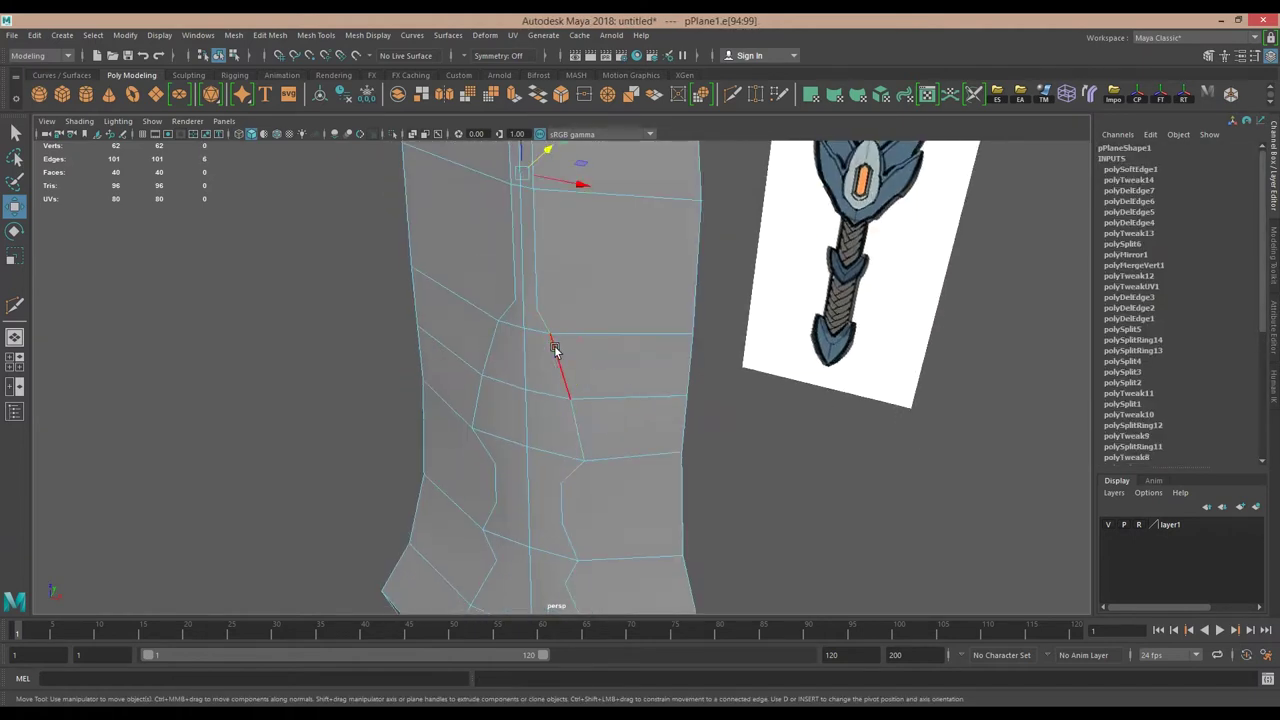
Add more blade ridge and side edges to the selection, then reselect the whole blade mesh.
alt+drag(492, 345, 534, 372)
click(534, 372)
alt+drag(617, 530, 455, 358)
mouse_move(630, 387)
alt+mouse_down()
mouse_move(549, 323)
mouse_move(614, 374)
mouse_move(551, 506)
mouse_move(633, 358)
mouse_move(594, 371)
mouse_move(609, 349)
mouse_move(500, 350)
alt+mouse_up()
click(633, 358)
key(F8)
click(566, 347)
Duplicate the blade half and mirror the copy with Scale Z -1.
key(ctrl+d)
key(ctrl+a)
key(ctrl+a)
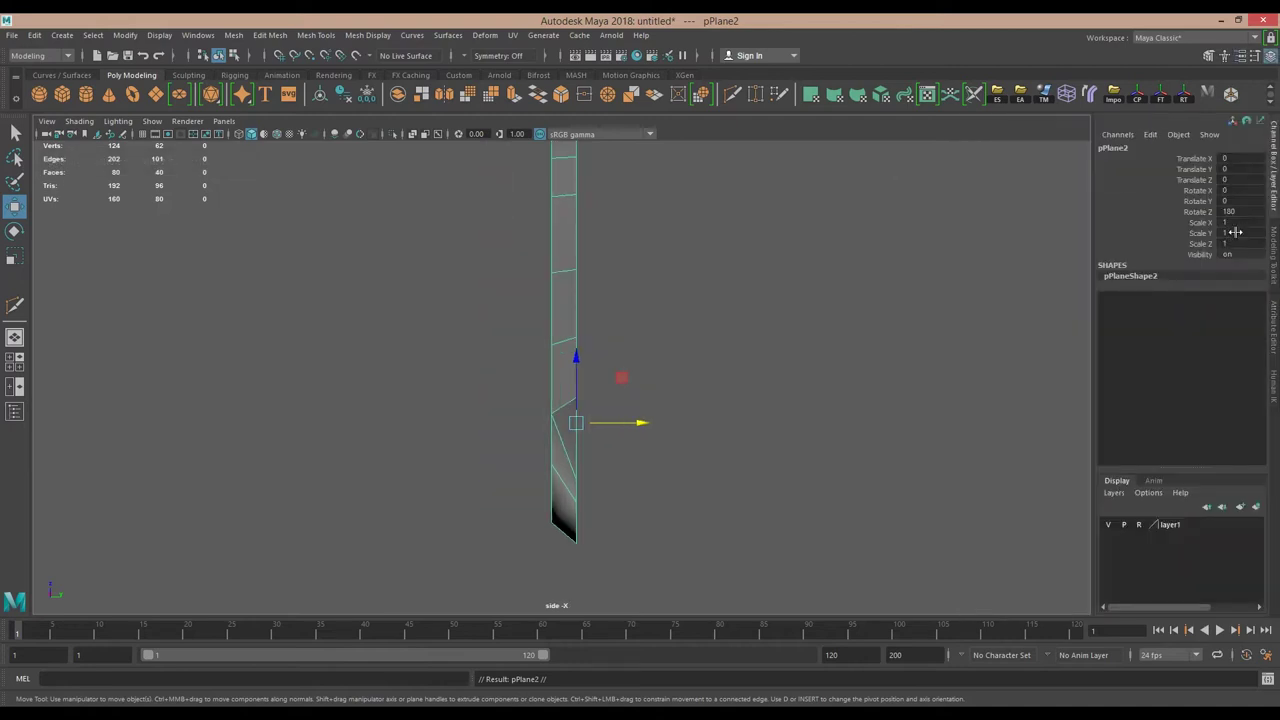
text(-1)
key(Return)
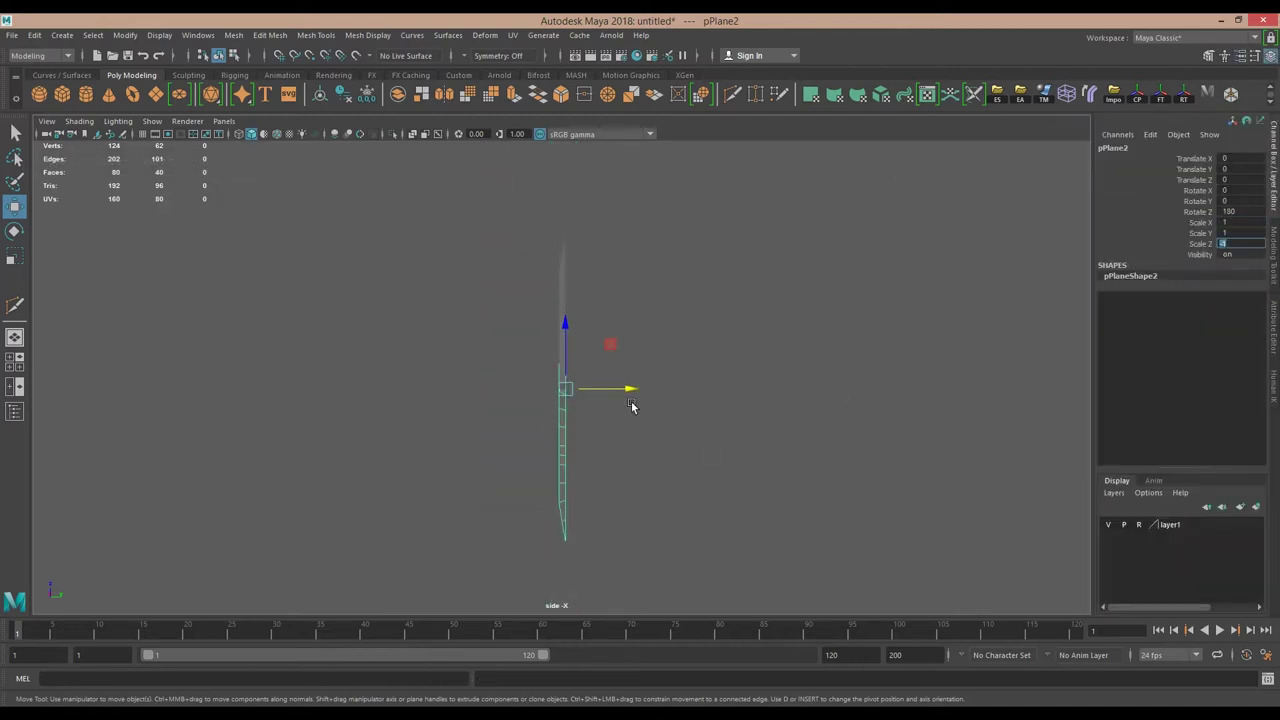
drag(576, 337, 674, 355)
key(w)
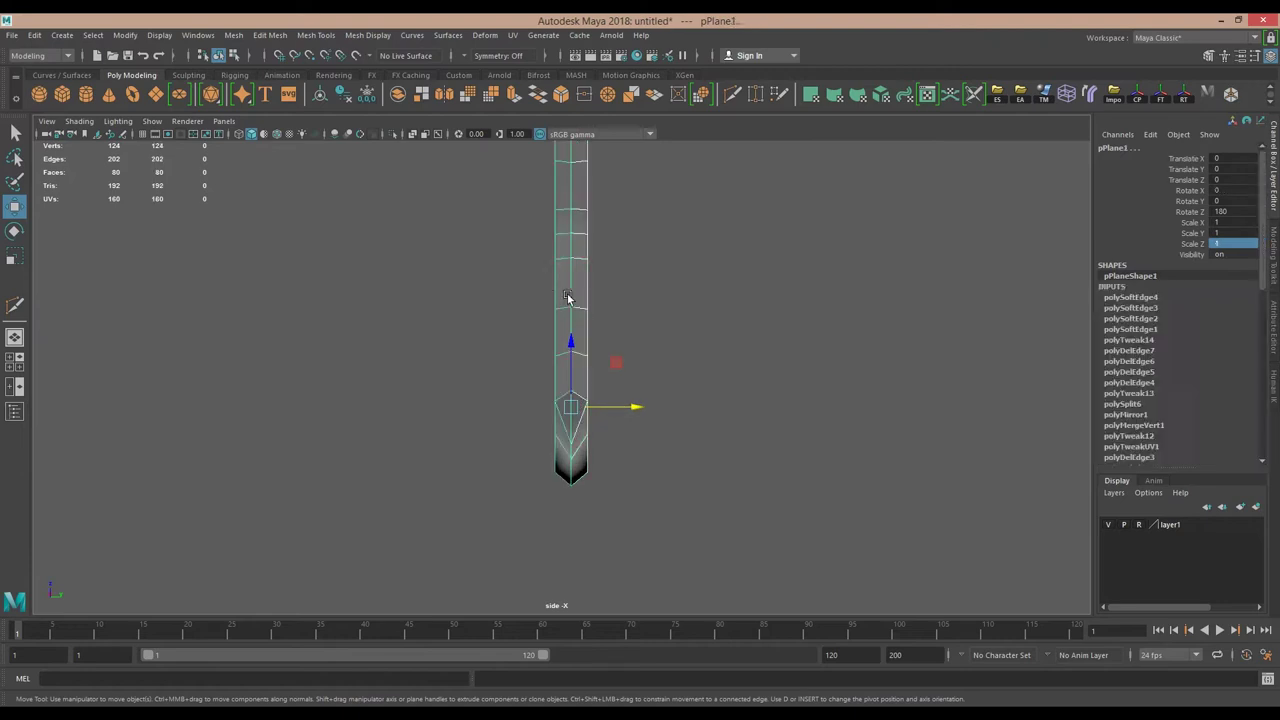
Combine both halves and merge seam vertices into pPlane3 with 98 vertices.
shift+right_drag(560, 292, 586, 528)
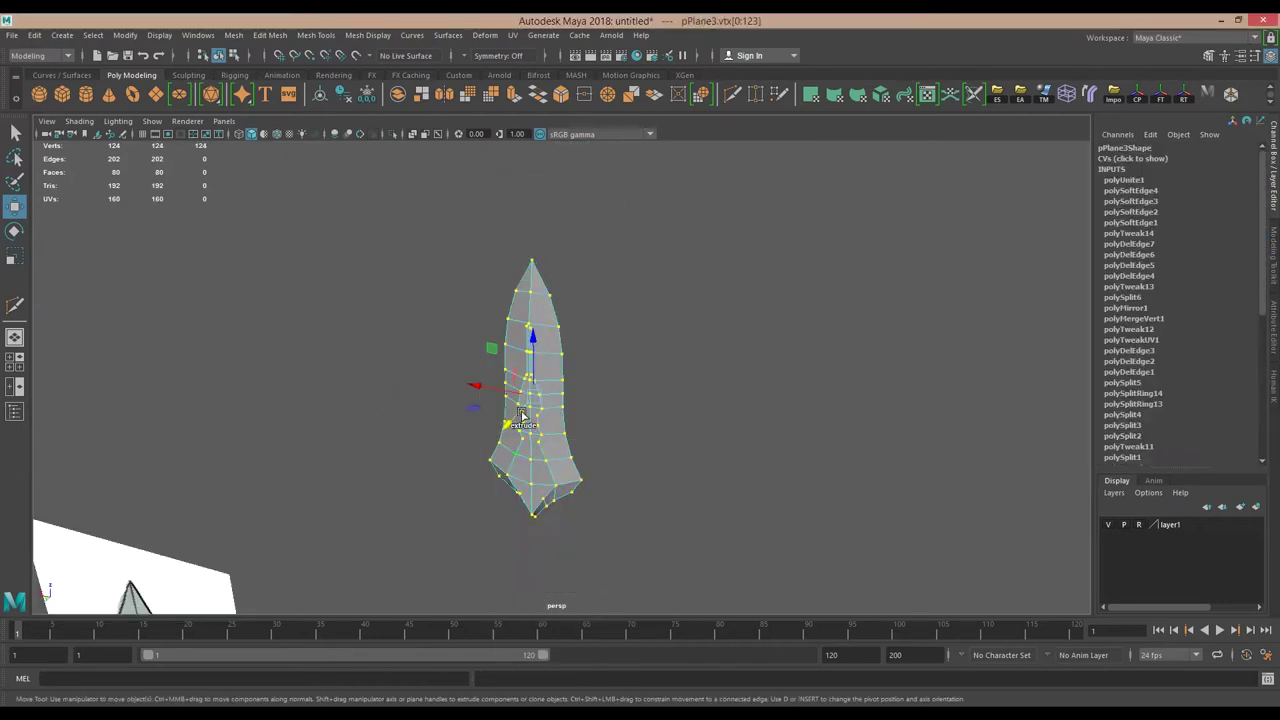
shift+right_drag(521, 415, 554, 334)
key(F8)
key(space)
scroll(554, 363, down, 2)
scroll(584, 381, up, 2)
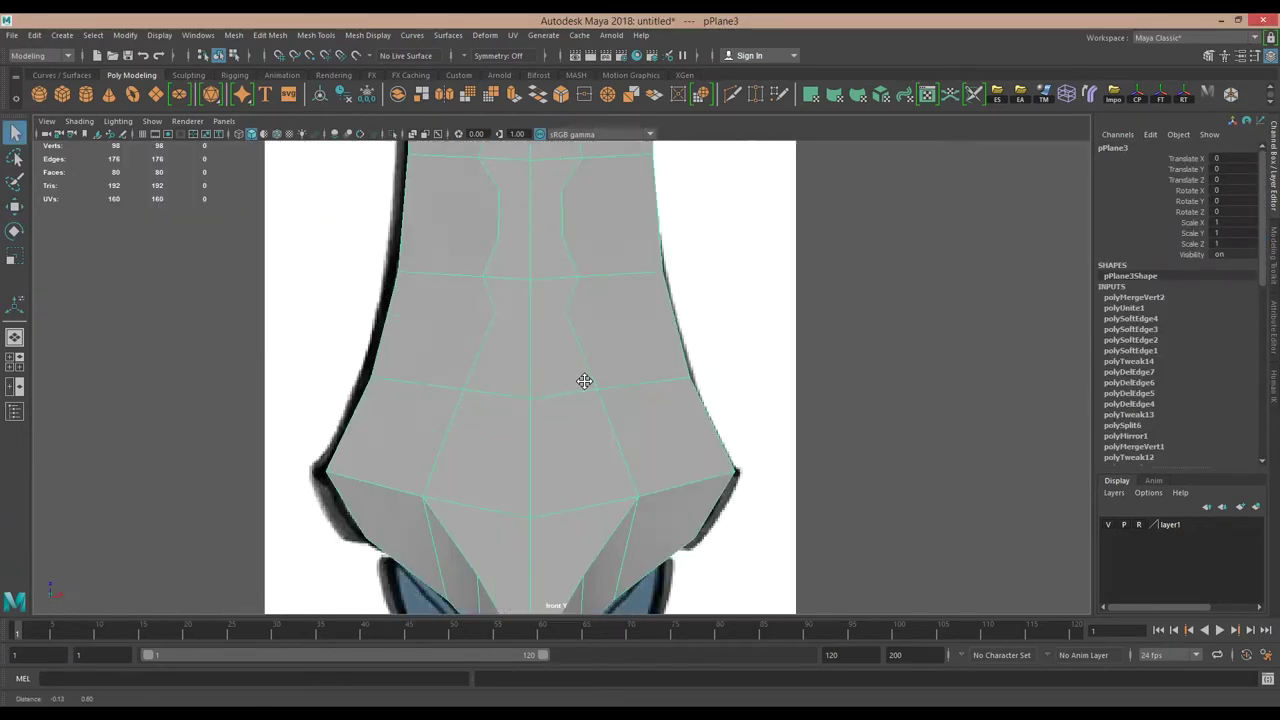
Add Multi-Cut lines across the pPlane3 blade faces, leaving a side cut in progress.
scroll(584, 381, up, 2)
shift+right_drag(577, 361, 617, 376)
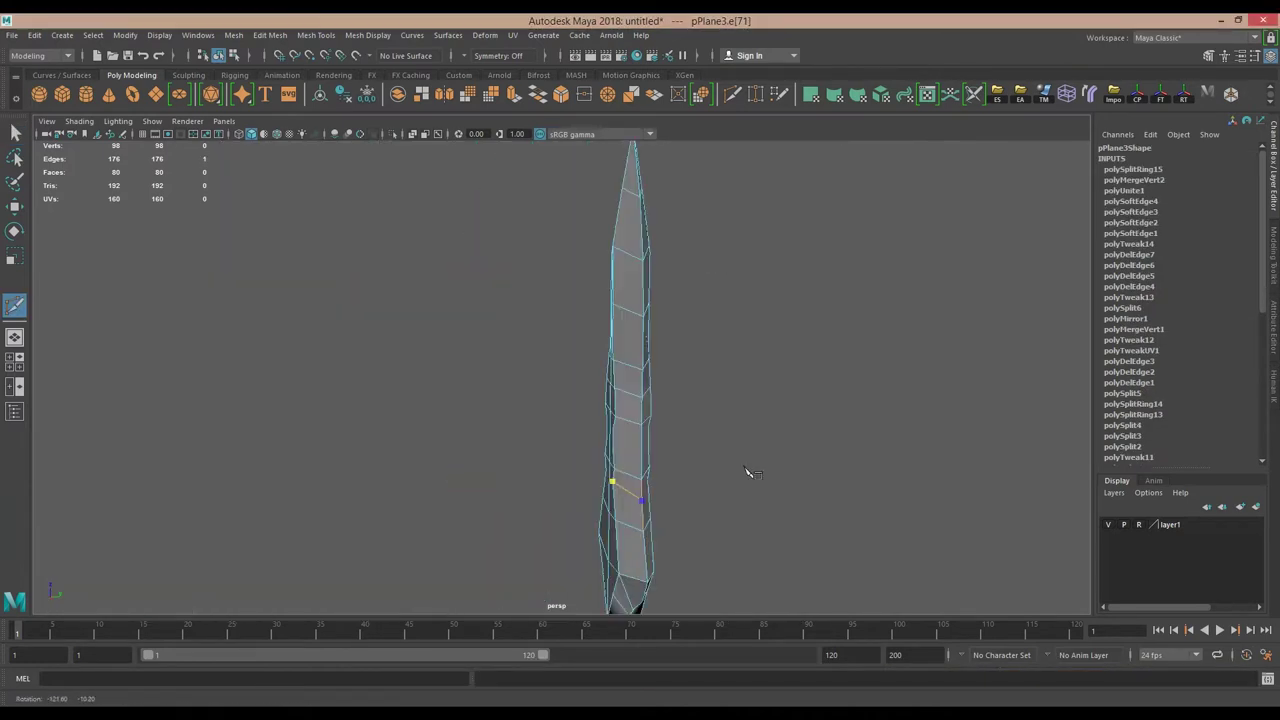
alt+drag(743, 471, 652, 466)
mouse_move(755, 455)
alt+mouse_down()
mouse_move(580, 497)
mouse_move(545, 365)
alt+mouse_up()
mouse_move(545, 365)
alt+middle_down()
mouse_move(506, 334)
mouse_move(505, 387)
alt+middle_up()
click(505, 387)
mouse_move(505, 387)
alt+mouse_down()
mouse_move(645, 475)
mouse_move(486, 414)
alt+mouse_up()
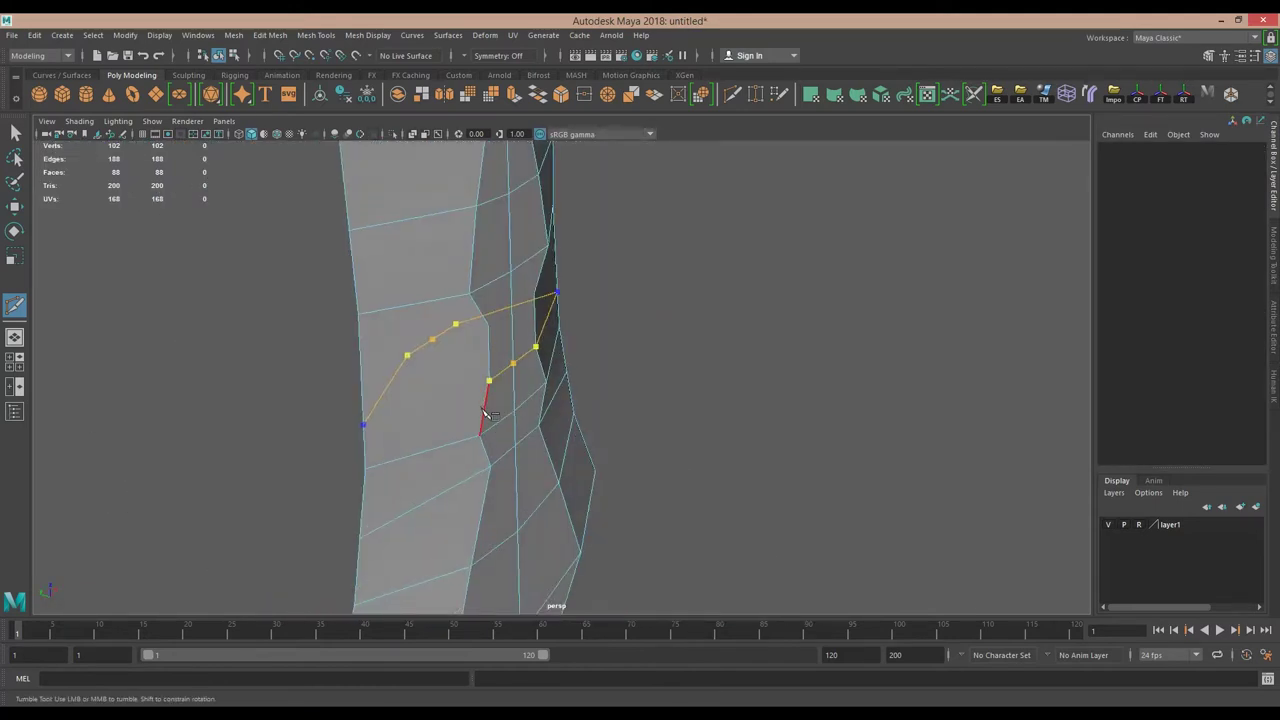
alt+drag(531, 314, 703, 380)
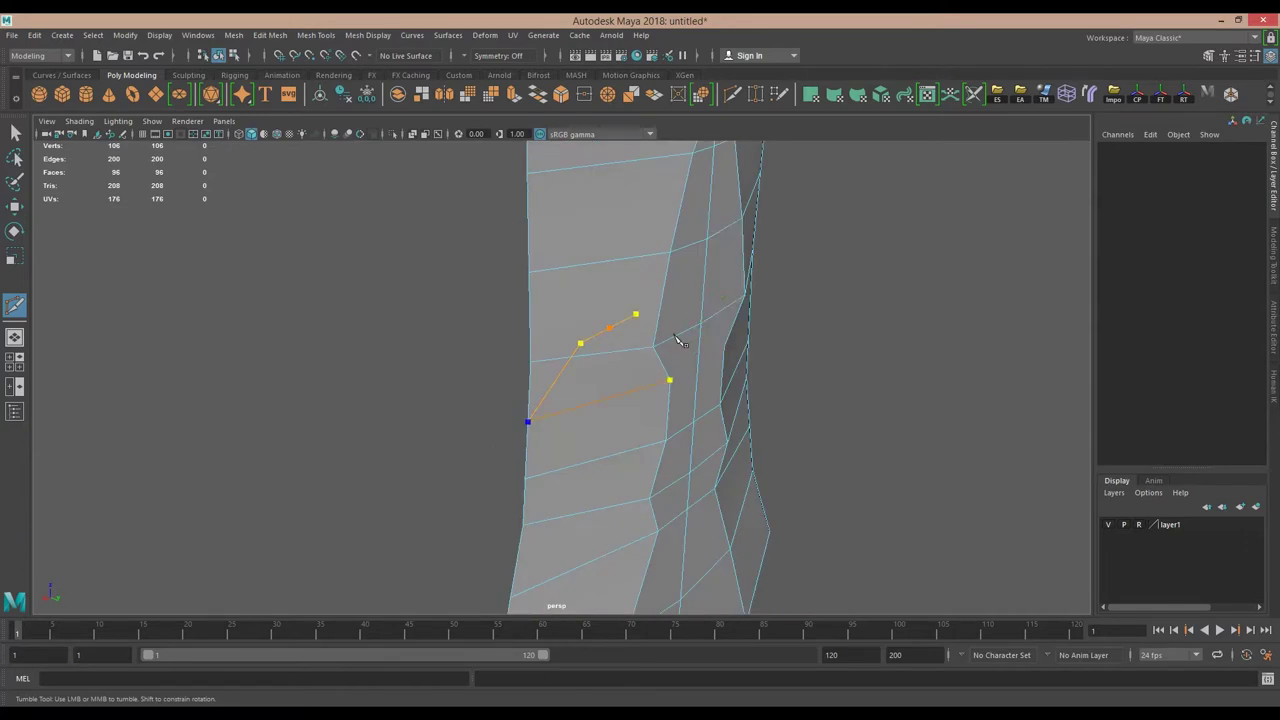
mouse_move(797, 385)
alt+mouse_down()
mouse_move(514, 286)
mouse_move(486, 314)
mouse_move(349, 337)
mouse_move(402, 352)
mouse_move(574, 289)
mouse_move(449, 357)
mouse_move(529, 346)
mouse_move(501, 333)
mouse_move(443, 371)
mouse_move(591, 377)
mouse_move(600, 329)
mouse_move(563, 185)
mouse_move(823, 323)
mouse_move(674, 266)
mouse_move(674, 303)
alt+mouse_up()
alt+middle_drag(674, 303, 573, 272)
Select the blade and line it up with the reference, checking it unsmoothed and in wireframe.
key(w)
click(601, 368)
mouse_move(601, 368)
alt+mouse_down()
mouse_move(786, 361)
mouse_move(600, 350)
alt+mouse_up()
alt+middle_drag(600, 350, 444, 352)
scroll(444, 351, down, 5)
scroll(553, 342, up, 5)
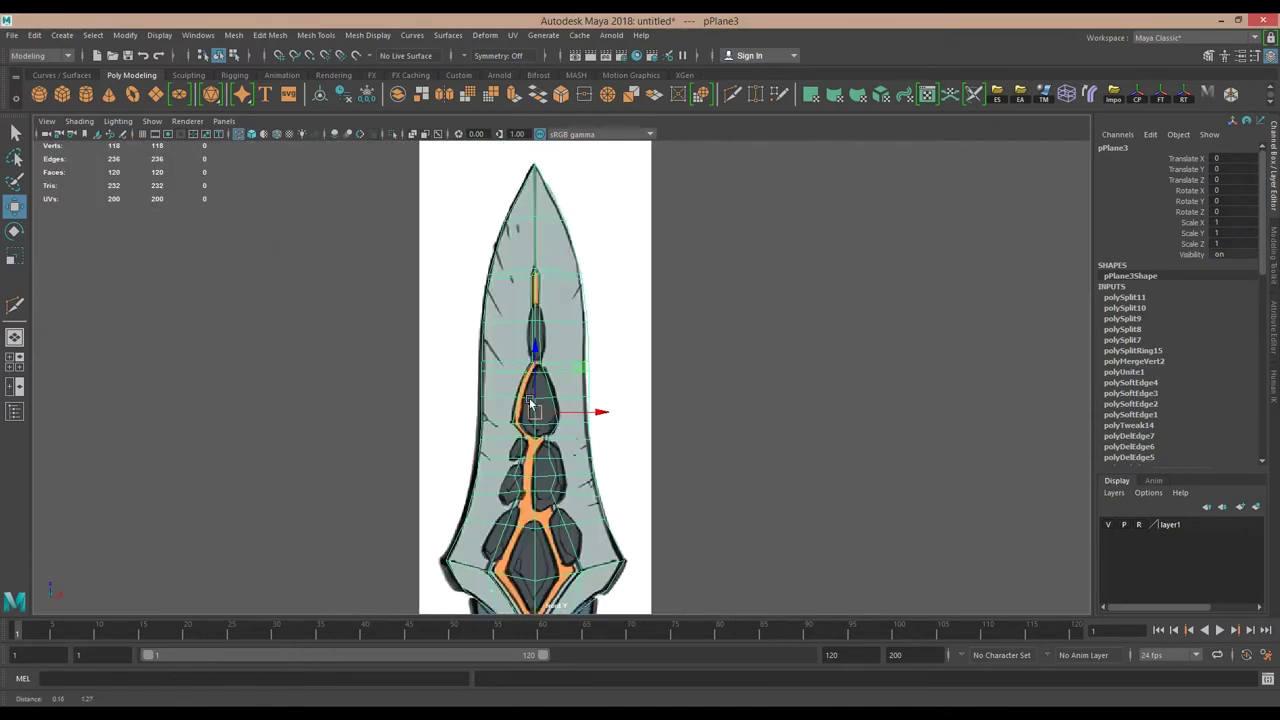
key(1)
scroll(553, 342, up, 3)
key(space)
key(4)
mouse_move(515, 408)
alt+mouse_down()
mouse_move(610, 283)
mouse_move(548, 395)
mouse_move(860, 409)
mouse_move(811, 297)
mouse_move(588, 318)
mouse_move(571, 357)
alt+mouse_up()
key(5)
Add one more Multi-Cut edge across a blade face.
shift+right_drag(571, 357, 500, 378)
click(594, 366)
mouse_move(623, 309)
alt+mouse_down()
mouse_move(594, 366)
mouse_move(588, 300)
mouse_move(546, 283)
alt+mouse_up()
key(Return)
click(546, 283)
scroll(600, 330, up, 3)
mouse_move(654, 371)
alt+mouse_down()
mouse_move(563, 251)
mouse_move(632, 242)
mouse_move(577, 277)
mouse_move(774, 229)
alt+mouse_up()
Weld the stray blade vertex onto its neighbour with the Target Weld Tool.
key(F9)
shift+right_drag(774, 229, 646, 300)
scroll(503, 320, down, 3)
key(w)
mouse_move(503, 320)
alt+mouse_down()
mouse_move(817, 323)
mouse_move(524, 315)
mouse_move(517, 217)
mouse_move(500, 309)
mouse_move(700, 309)
mouse_move(527, 289)
mouse_move(563, 457)
alt+mouse_up()
click(500, 309)
Show the blade as wireframe over the reference and pan down to the sword's handle.
scroll(563, 457, down, 2)
scroll(529, 385, up, 4)
key(4)
click(762, 346)
alt+middle_drag(762, 346, 509, 366)
scroll(562, 355, down, 2)
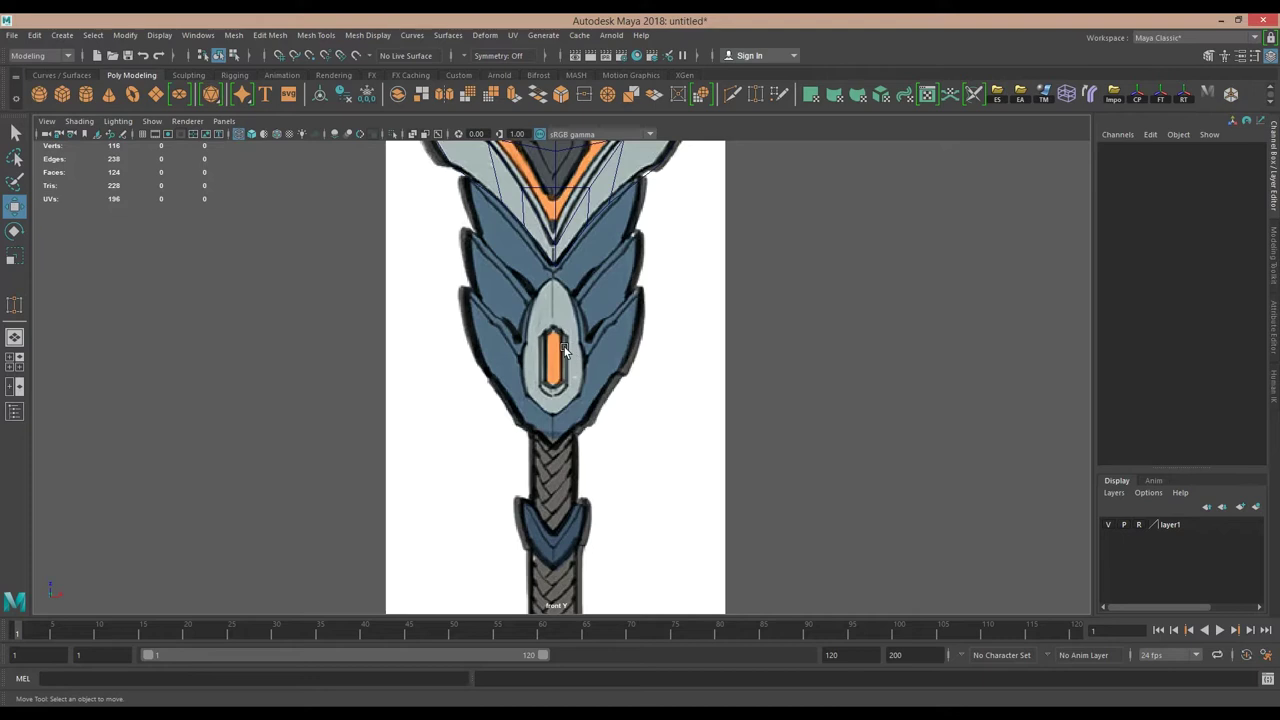
Create a polygon cylinder, rotate it -90 on X, and move and scale it onto the handle.
click(86, 94)
scroll(578, 313, down, 3)
key(e)
mouse_move(563, 253)
mouse_down()
mouse_move(623, 297)
mouse_move(603, 471)
mouse_up()
key(w)
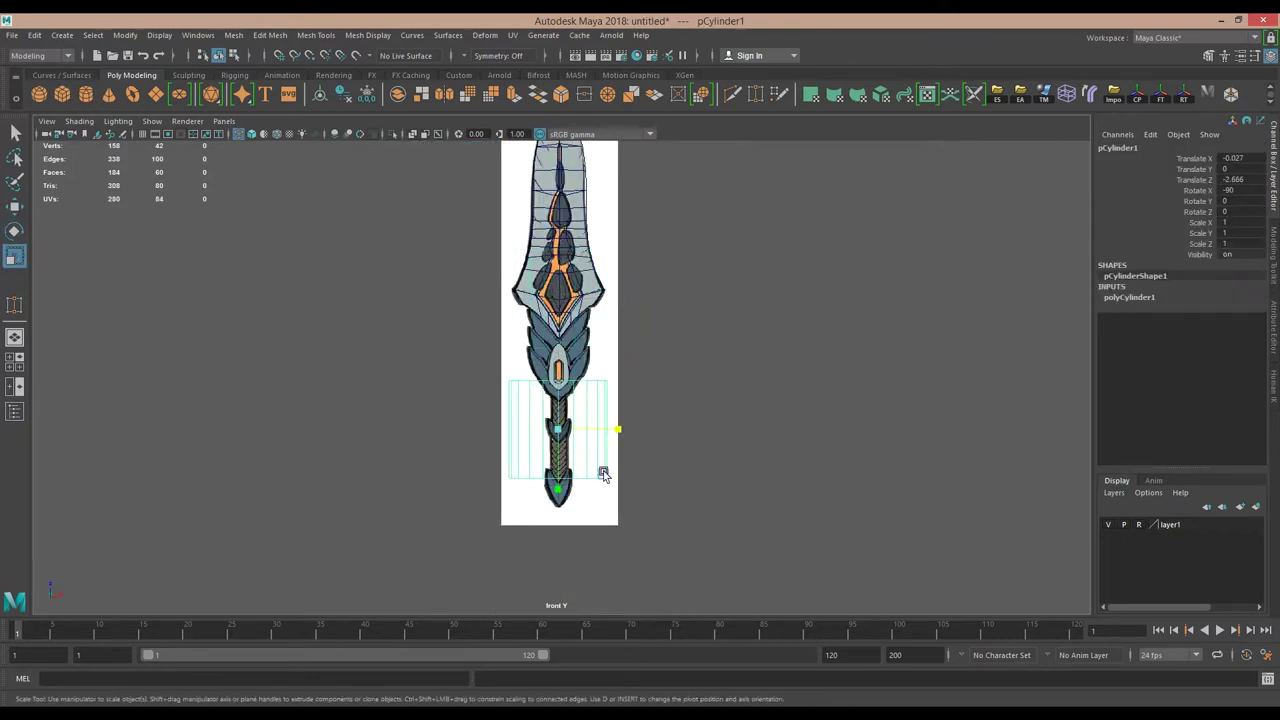
scroll(600, 500, up, 3)
scroll(556, 353, up, 2)
drag(556, 353, 556, 239)
key(r)
drag(580, 300, 568, 289)
Return to object mode, clear the selection and create a new polygon cube, pCube1.
key(F8)
scroll(540, 380, down, 5)
scroll(540, 520, up, 3)
scroll(540, 520, up, 5)
mouse_move(650, 150)
alt+middle_down()
mouse_move(656, 268)
mouse_move(528, 360)
alt+middle_up()
click(656, 268)
scroll(555, 502, down, 5)
scroll(537, 329, up, 5)
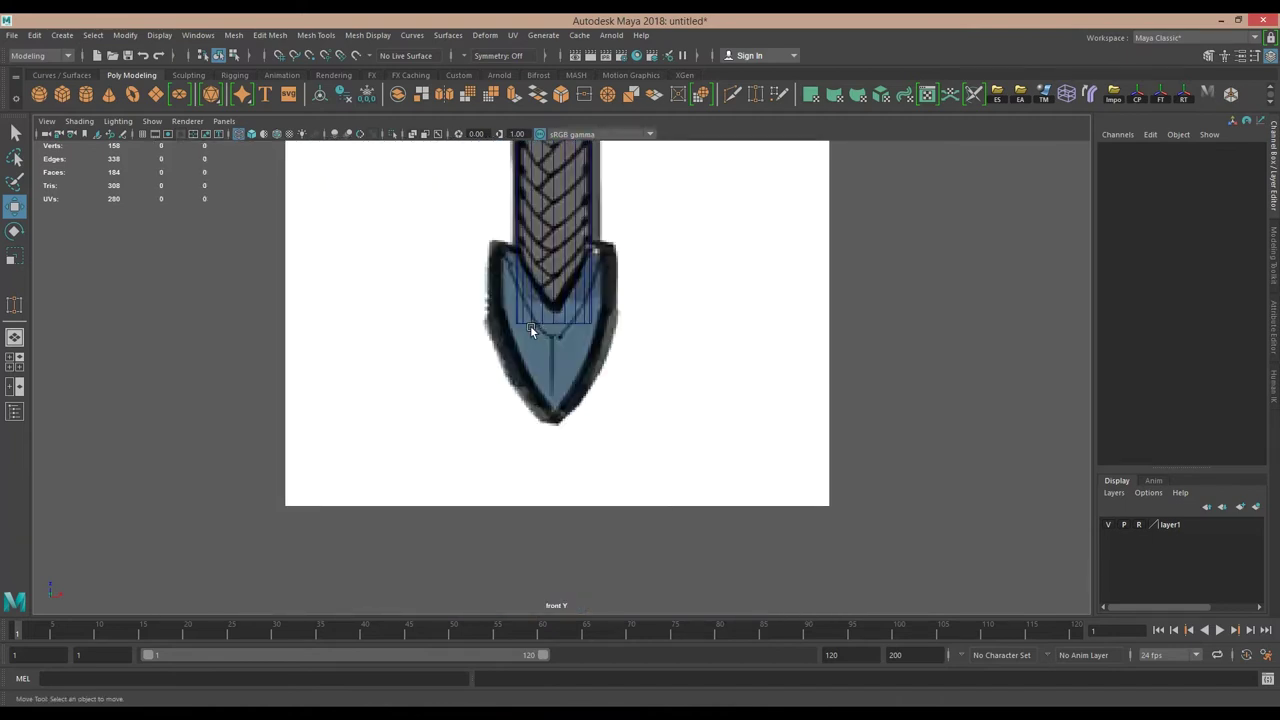
click(62, 94)
scroll(560, 203, down, 5)
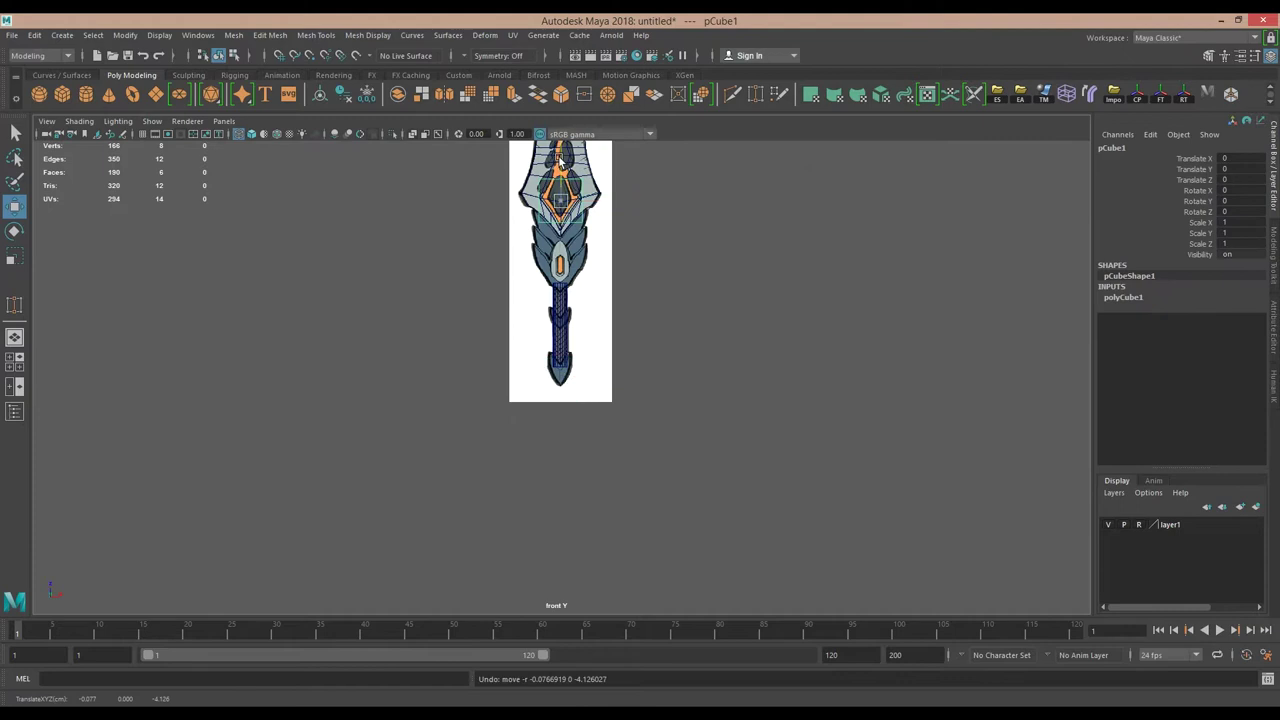
Move the cube to the sword's bottom tip and insert an edge loop through it.
drag(560, 160, 560, 380)
scroll(586, 394, up, 3)
scroll(654, 383, up, 3)
click(654, 390)
scroll(577, 383, up, 1)
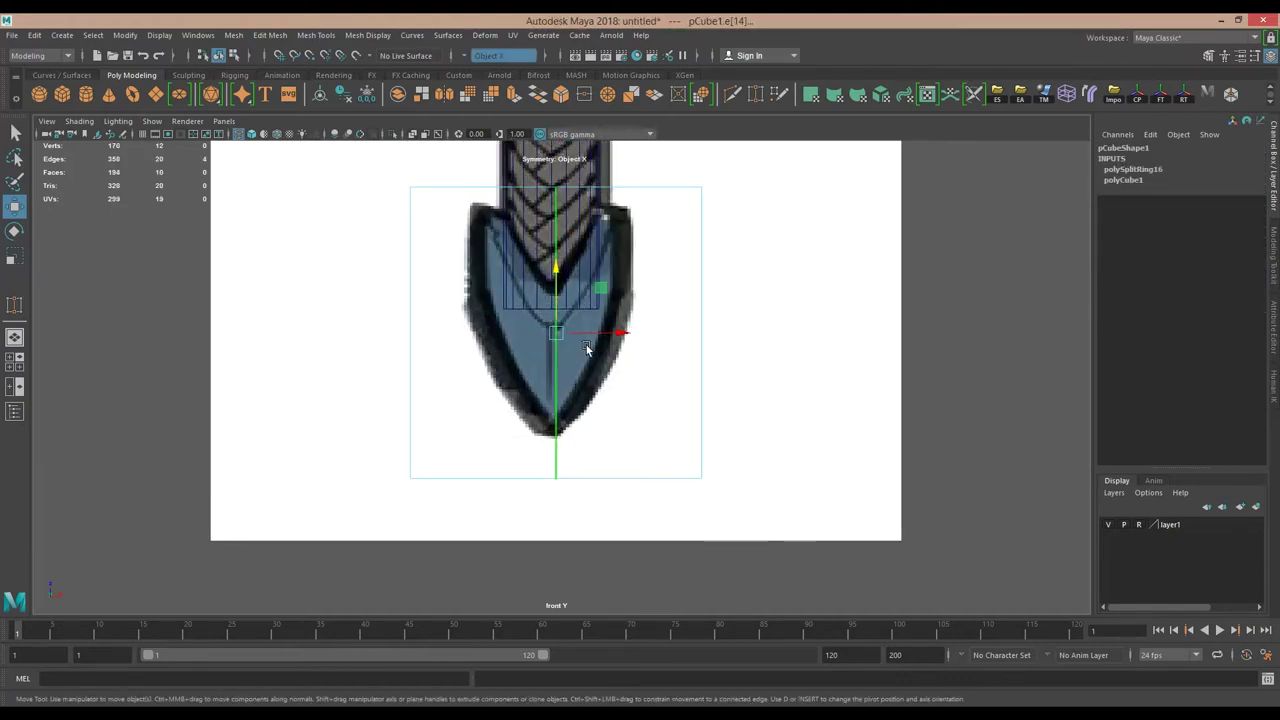
scroll(577, 383, down, 2)
Add more edge loops and drag the cube's vertices into the pointed pommel outline.
key(F9)
drag(366, 337, 513, 363)
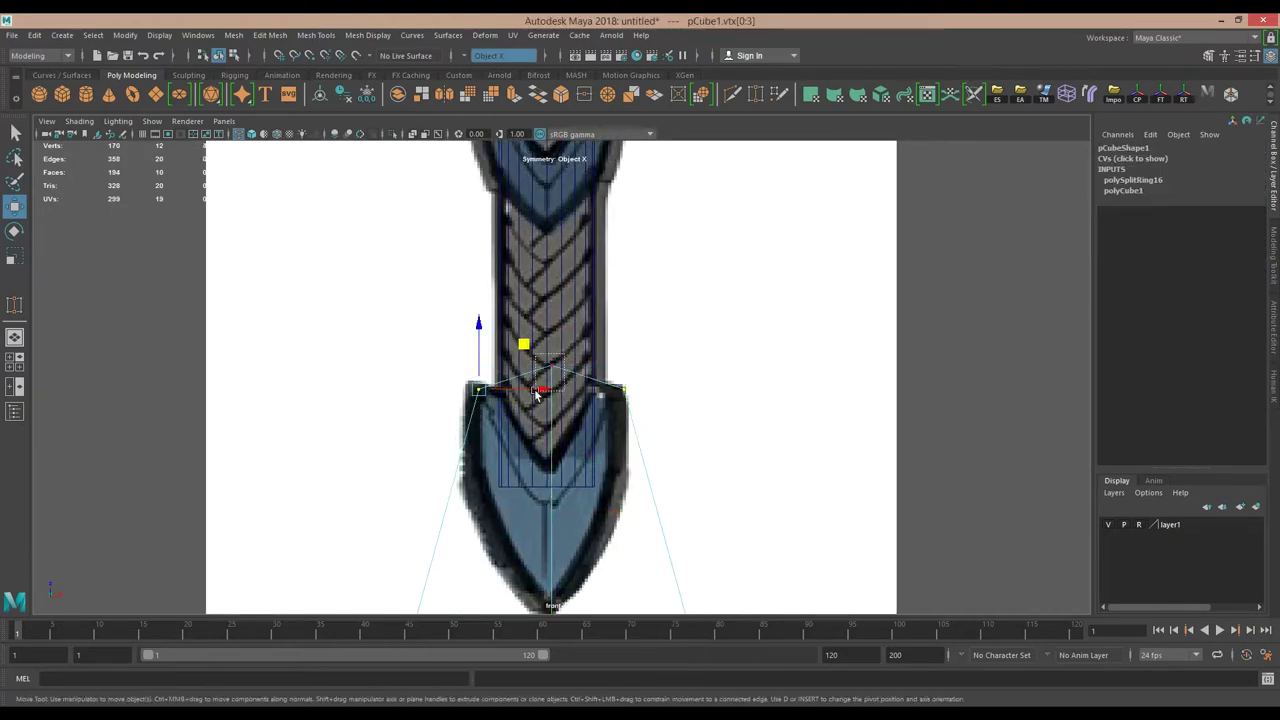
scroll(544, 453, up, 2)
scroll(751, 554, up, 1)
drag(751, 554, 675, 287)
alt+middle_drag(524, 344, 554, 444)
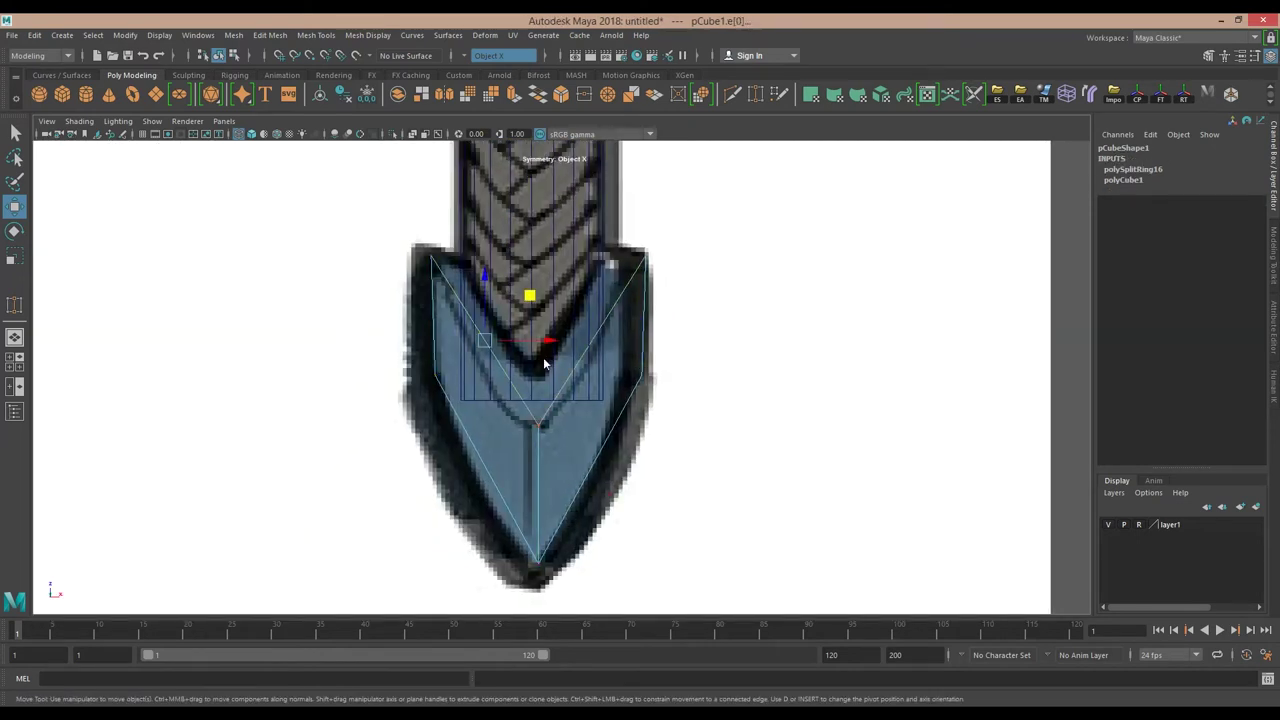
click(578, 330)
click(620, 300)
ctrl+right_drag(500, 350, 490, 276)
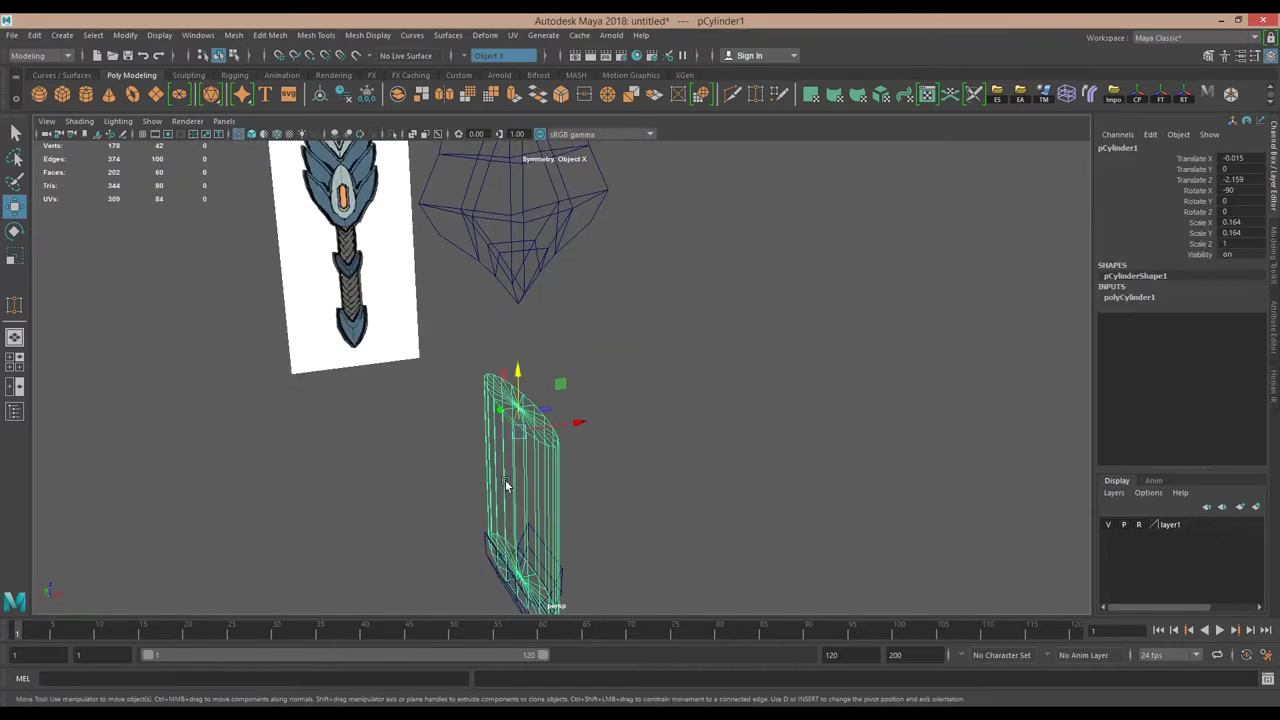
Scale the pommel flatter along its depth.
alt+drag(505, 485, 568, 497)
mouse_move(483, 430)
mouse_down()
mouse_move(535, 458)
mouse_move(609, 470)
mouse_up()
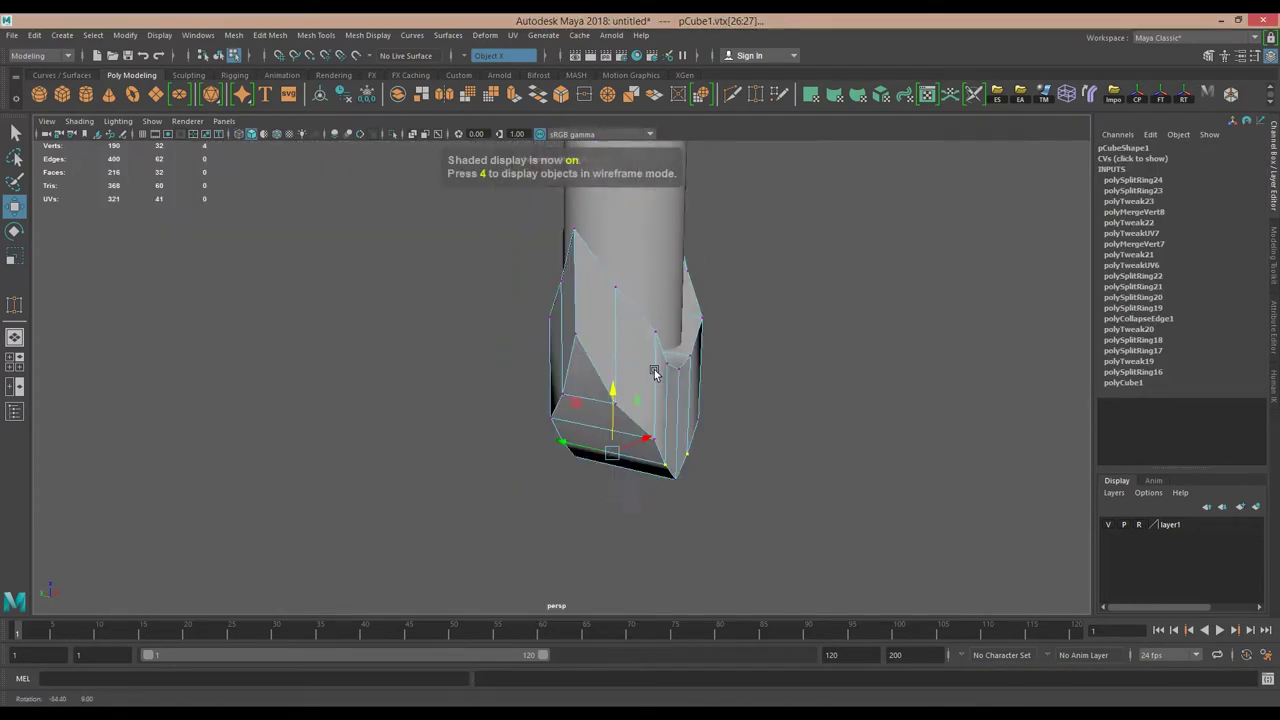
mouse_move(677, 297)
alt+mouse_down()
mouse_move(672, 265)
mouse_move(571, 270)
mouse_move(645, 318)
alt+mouse_up()
Select the faces of the V-shaped piece at the cylinder's base.
alt+drag(555, 379, 629, 417)
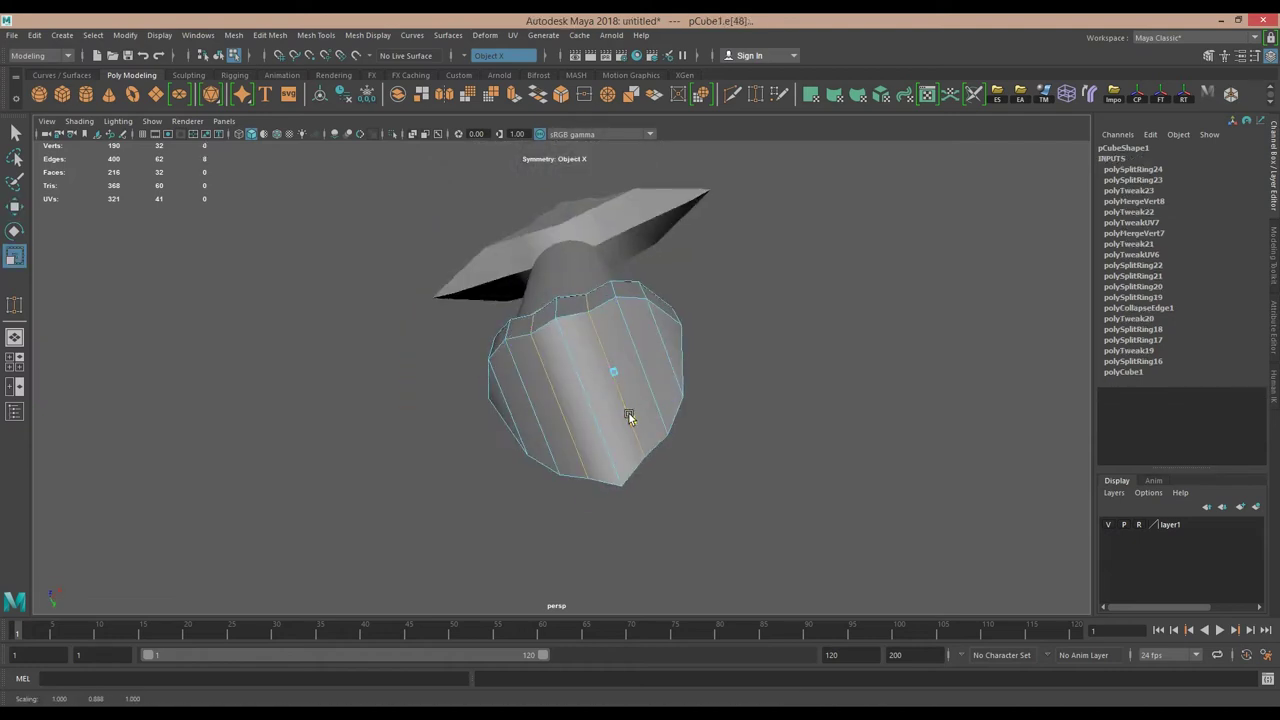
mouse_move(668, 376)
alt+mouse_down()
mouse_move(606, 471)
mouse_move(608, 394)
alt+mouse_up()
key(F8)
mouse_move(491, 357)
alt+mouse_down()
mouse_move(757, 376)
mouse_move(874, 266)
mouse_move(626, 381)
mouse_move(604, 370)
mouse_move(630, 387)
mouse_move(534, 393)
alt+mouse_up()
click(874, 266)
click(480, 366)
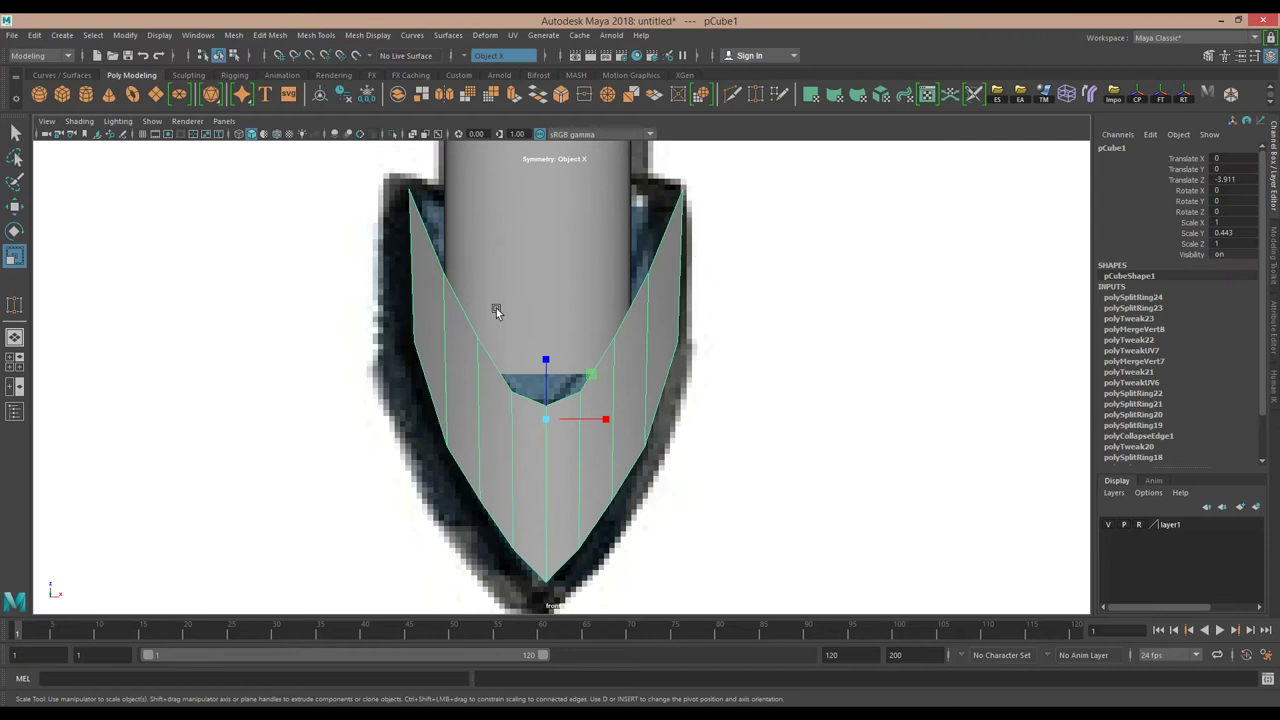
alt+drag(500, 308, 545, 440)
click(545, 440)
Extrude the V-piece's faces with a -0.01 offset, then delete the inner faces.
key(ctrl+e)
drag(840, 414, 922, 414)
key(ctrl+z)
key(Return)
text(-0.01)
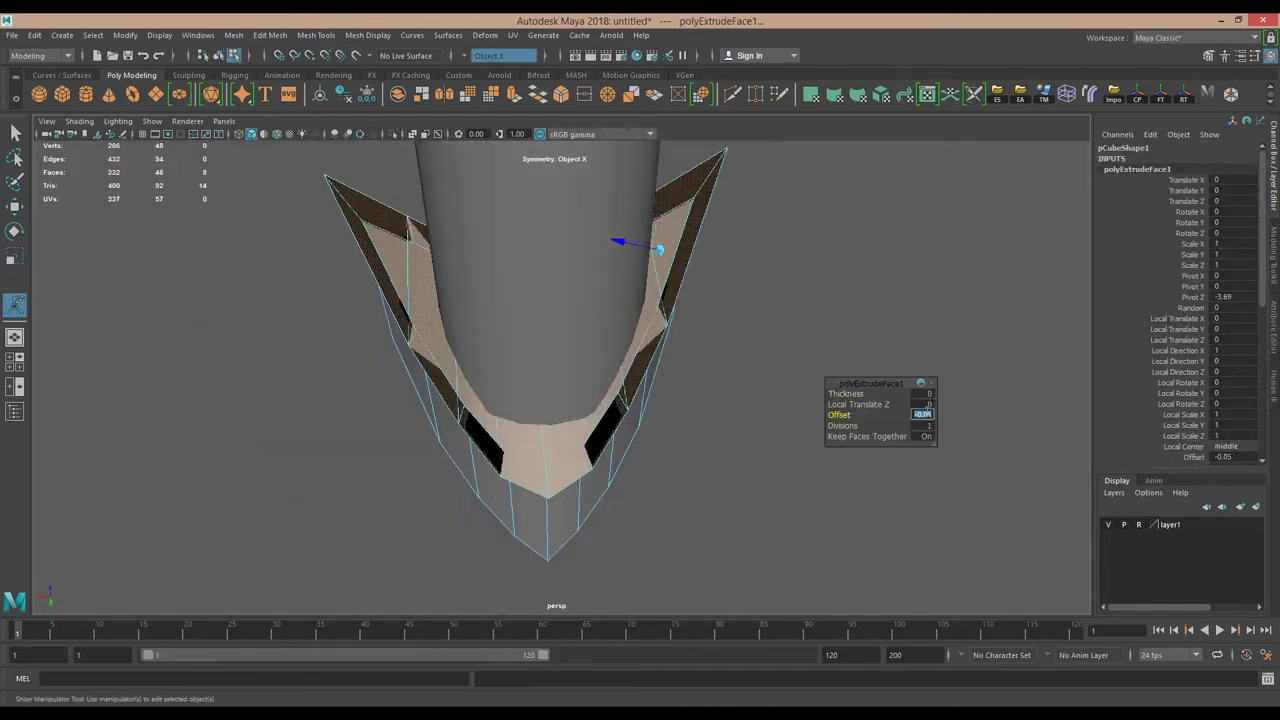
key(Return)
mouse_move(925, 414)
alt+mouse_down()
mouse_move(791, 380)
mouse_move(635, 375)
mouse_move(509, 412)
alt+mouse_up()
key(r)
key(ctrl+z)
key(ctrl+z)
key(ctrl+z)
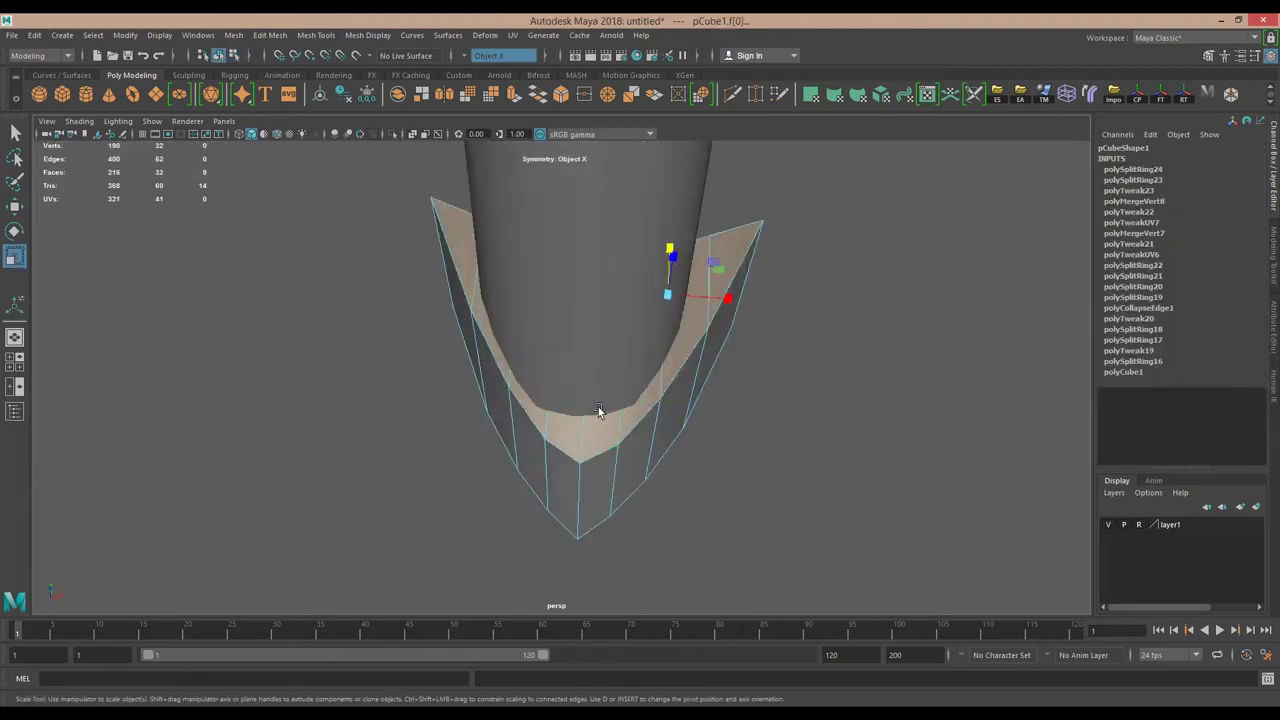
key(Delete)
Extrude the open border edges and move rim vertices onto the reference outline in front view.
shift+right_drag(536, 337, 537, 371)
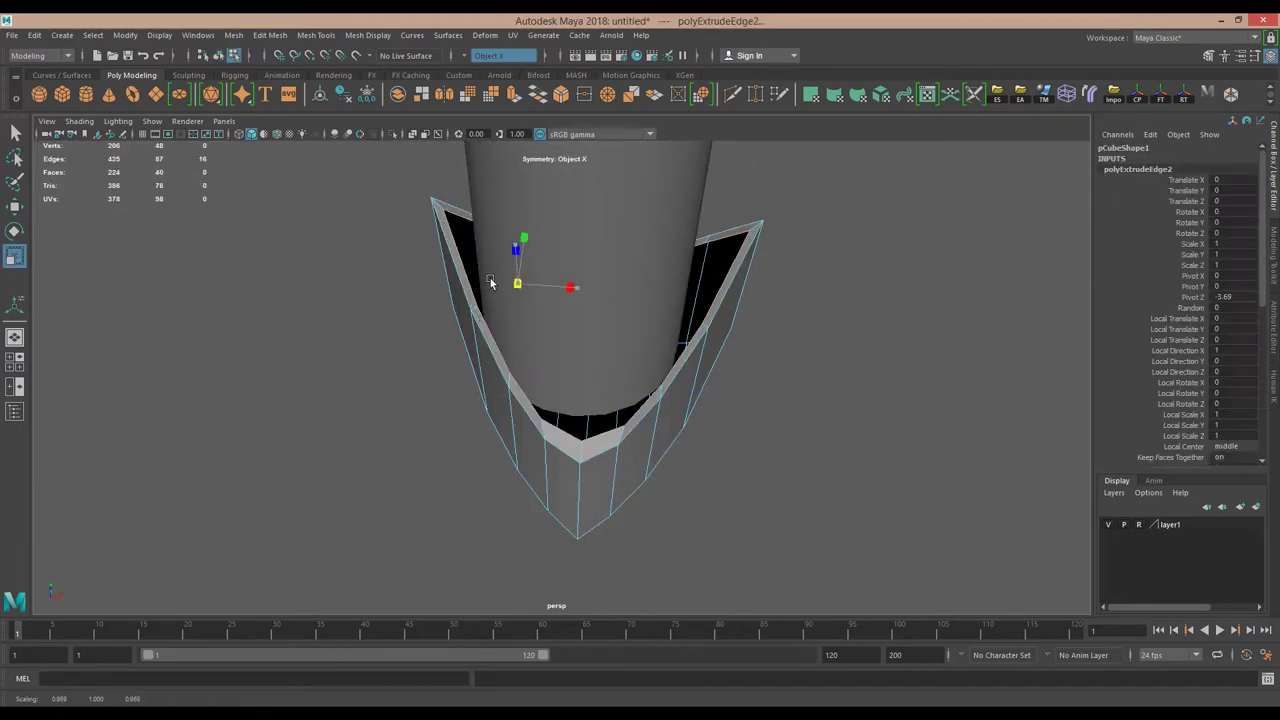
key(space)
scroll(559, 421, up, 3)
right_drag(559, 421, 495, 350)
click(552, 357)
key(w)
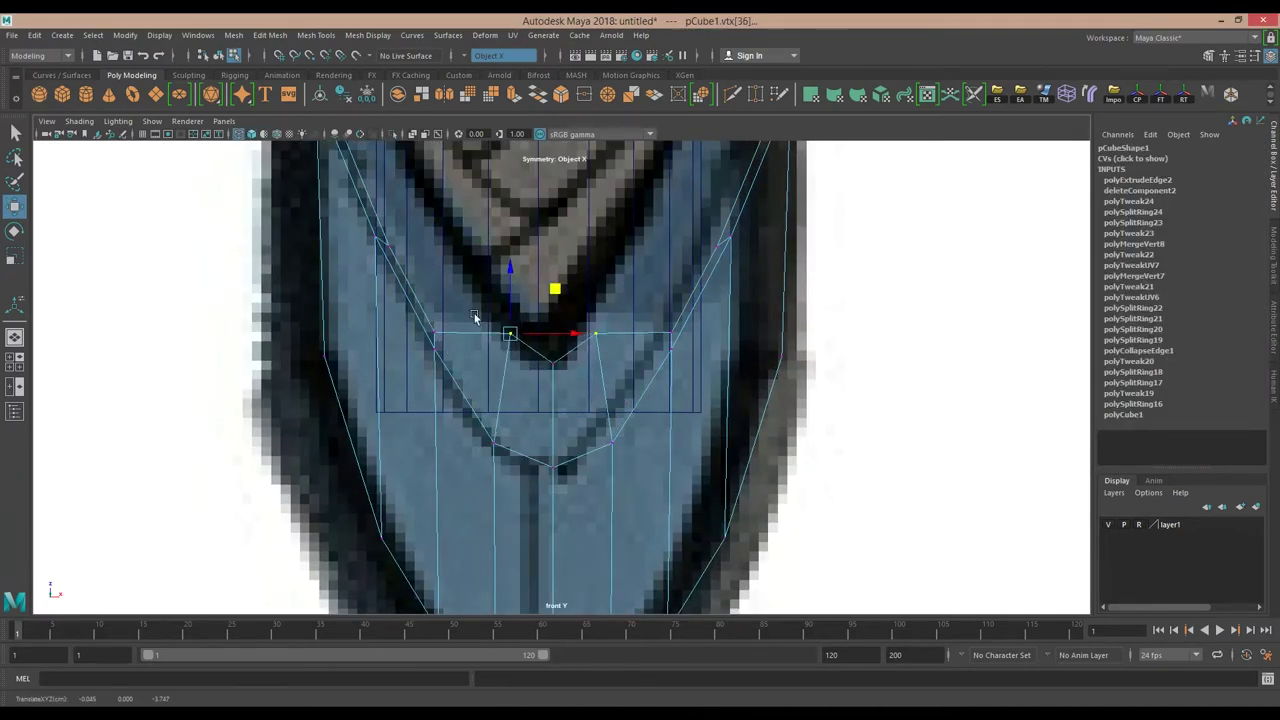
alt+middle_drag(514, 237, 466, 449)
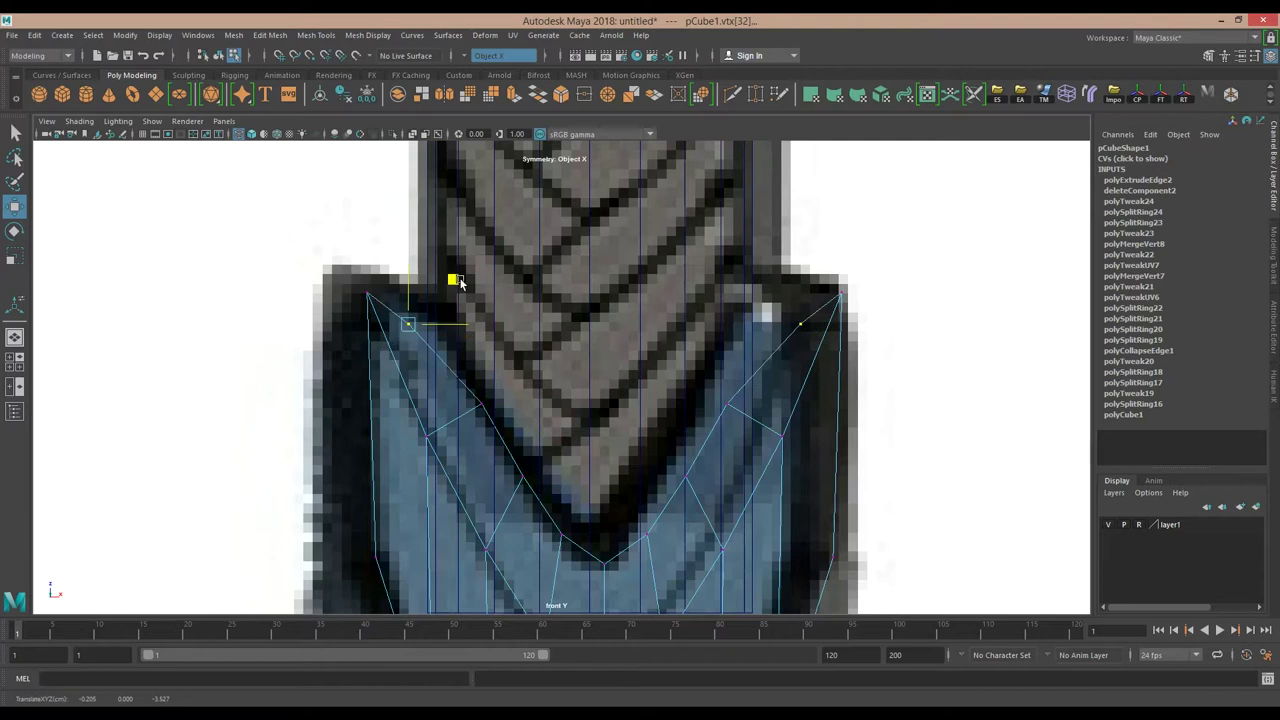
Align the remaining rim vertices to the reference, then return to object mode.
key(space)
mouse_move(608, 343)
alt+mouse_down()
mouse_move(606, 380)
mouse_move(648, 366)
mouse_move(525, 265)
mouse_move(545, 420)
alt+mouse_up()
click(540, 425)
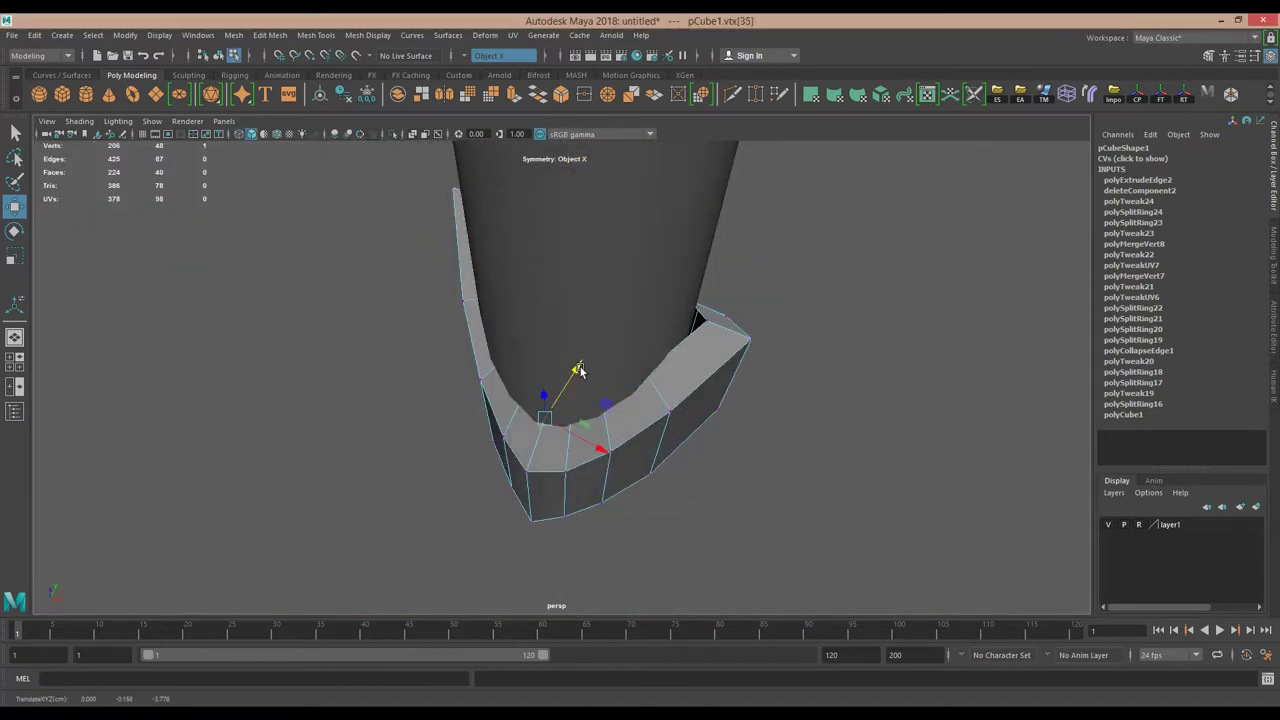
key(space)
key(4)
key(space)
mouse_move(603, 513)
alt+mouse_down()
mouse_move(586, 329)
mouse_move(620, 317)
mouse_move(627, 373)
alt+mouse_up()
key(5)
key(r)
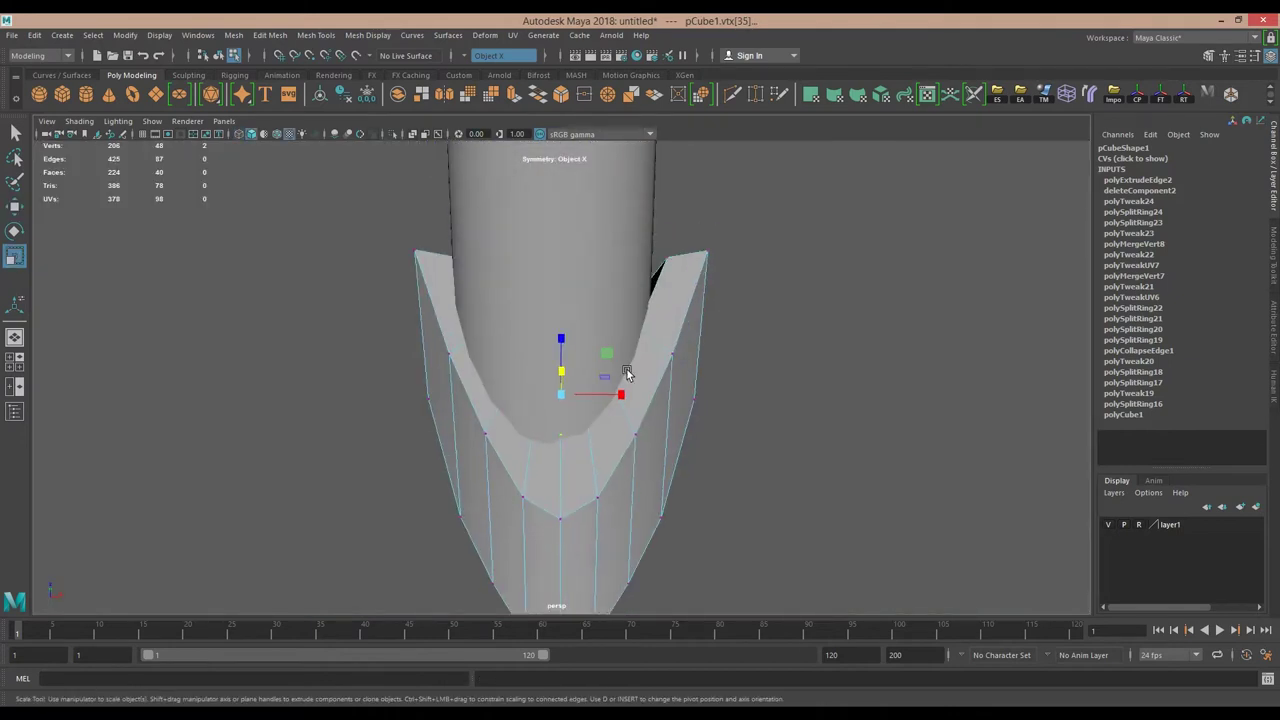
key(F8)
key(w)
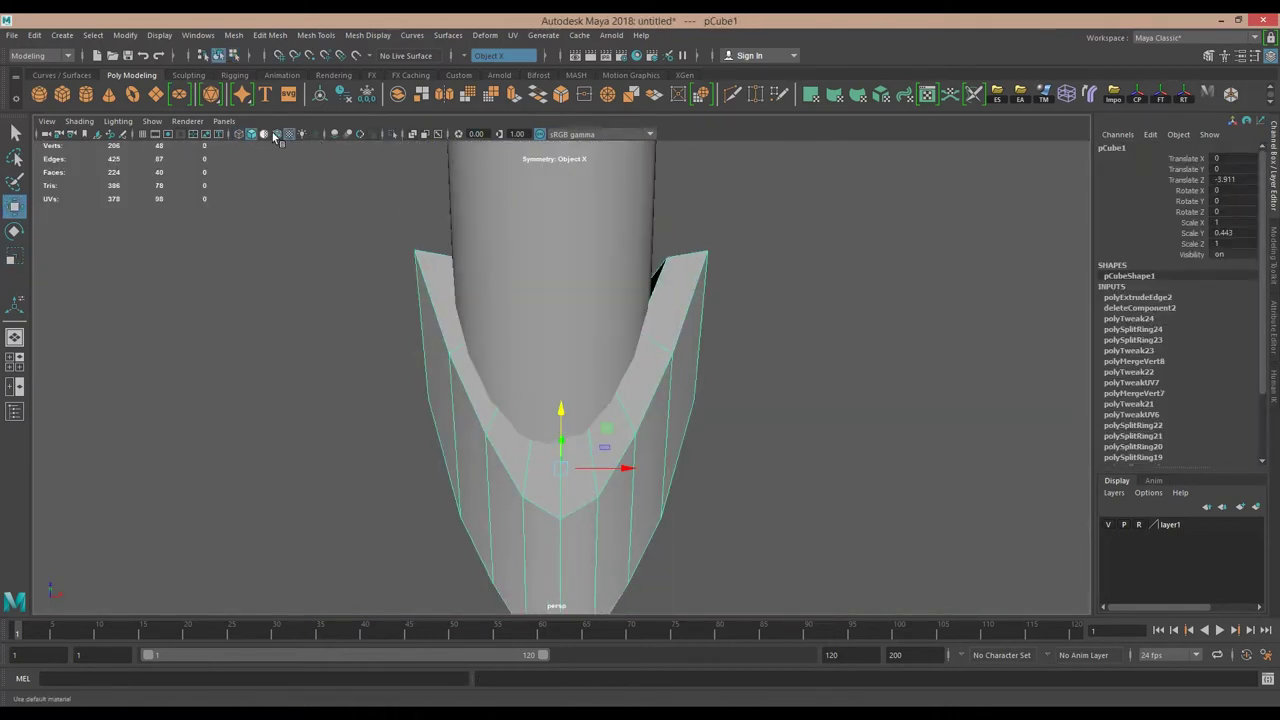
Adjust the rim's corner vertex and a rim face, orienting scaling to a chosen face.
alt+drag(586, 485, 526, 429)
key(F9)
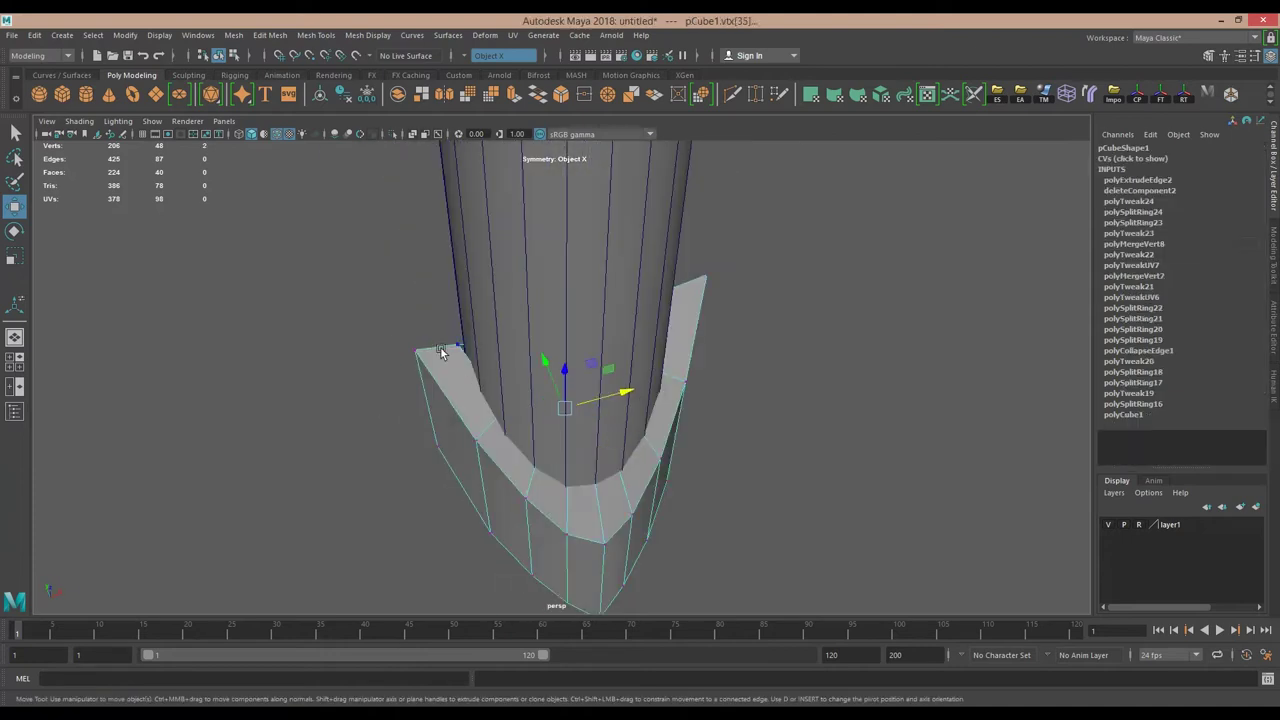
click(438, 318)
mouse_move(515, 320)
alt+mouse_down()
mouse_move(491, 300)
mouse_move(449, 409)
mouse_move(771, 386)
mouse_move(664, 424)
mouse_move(677, 426)
alt+mouse_up()
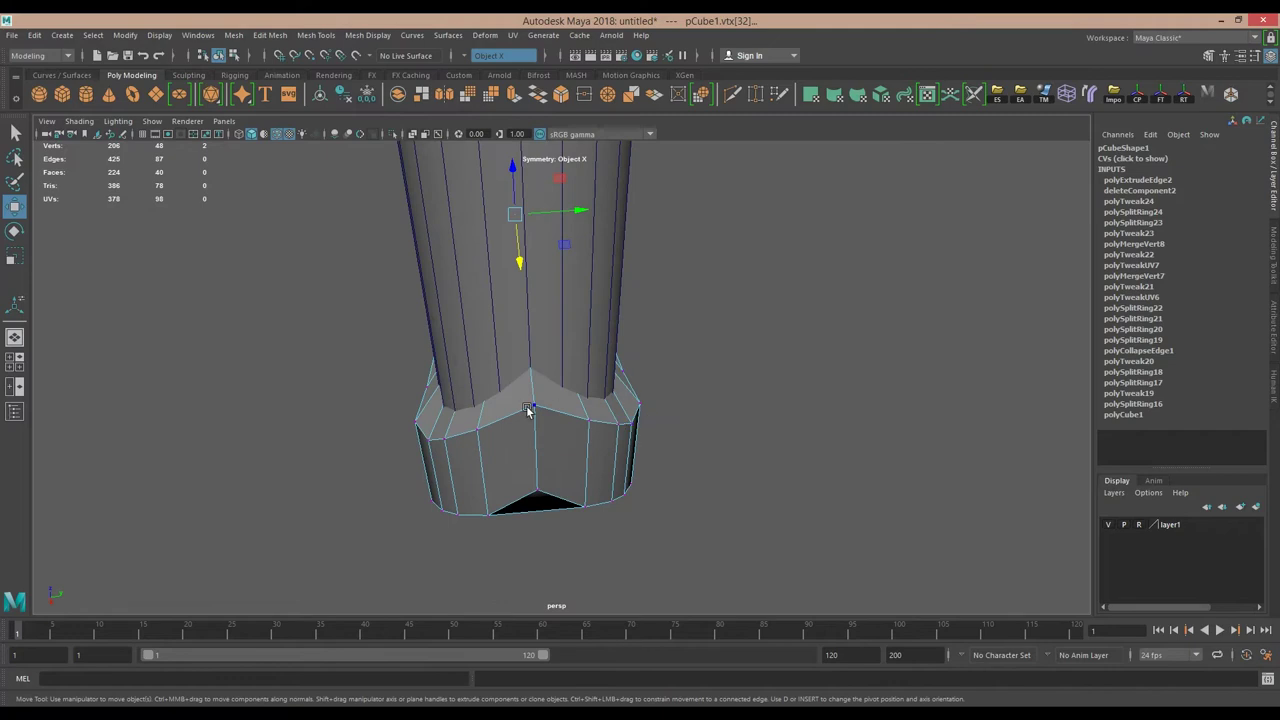
alt+drag(529, 410, 502, 485)
mouse_move(462, 447)
alt+mouse_down()
mouse_move(591, 351)
mouse_move(557, 344)
alt+mouse_up()
key(F11)
click(557, 344)
drag(411, 466, 430, 470)
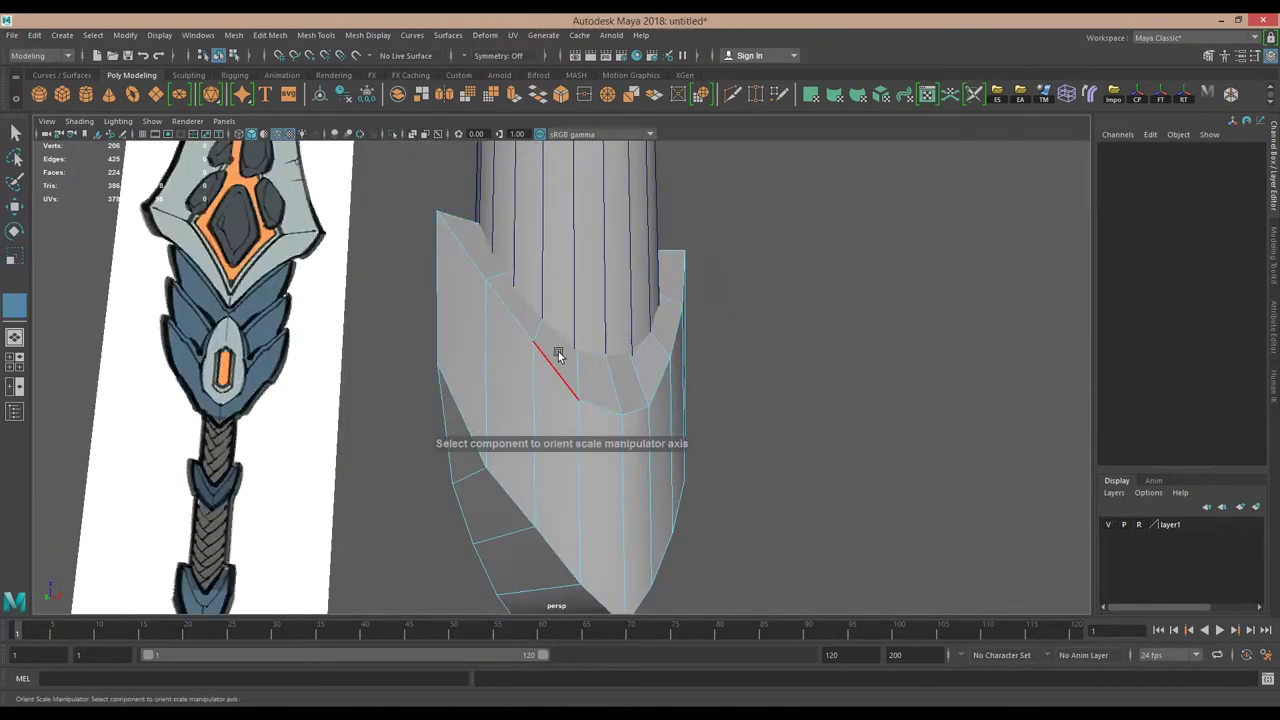
mouse_move(514, 371)
mouse_down()
mouse_move(594, 366)
mouse_move(578, 424)
mouse_move(449, 504)
mouse_up()
click(594, 366)
Move the neighbouring rim face into place, then clear the face selection.
mouse_move(592, 458)
alt+mouse_down()
mouse_move(503, 437)
mouse_move(580, 449)
mouse_move(487, 362)
alt+mouse_up()
click(580, 449)
right_click(528, 443)
key(w)
mouse_move(548, 390)
alt+mouse_down()
mouse_move(807, 404)
mouse_move(601, 439)
alt+mouse_up()
click(698, 408)
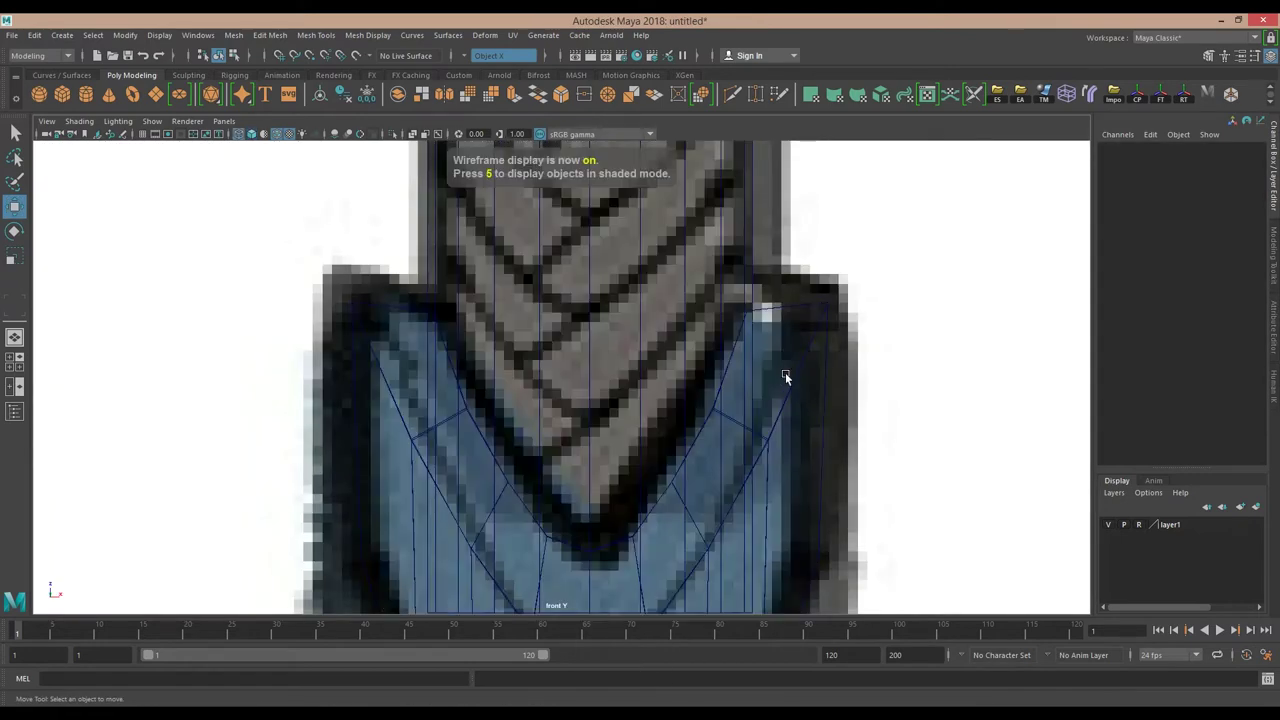
scroll(771, 380, down, 3)
scroll(580, 491, up, 3)
Turn off see-through display and apply Soften/Harden Edges to the pointed piece's tip edges.
click(512, 462)
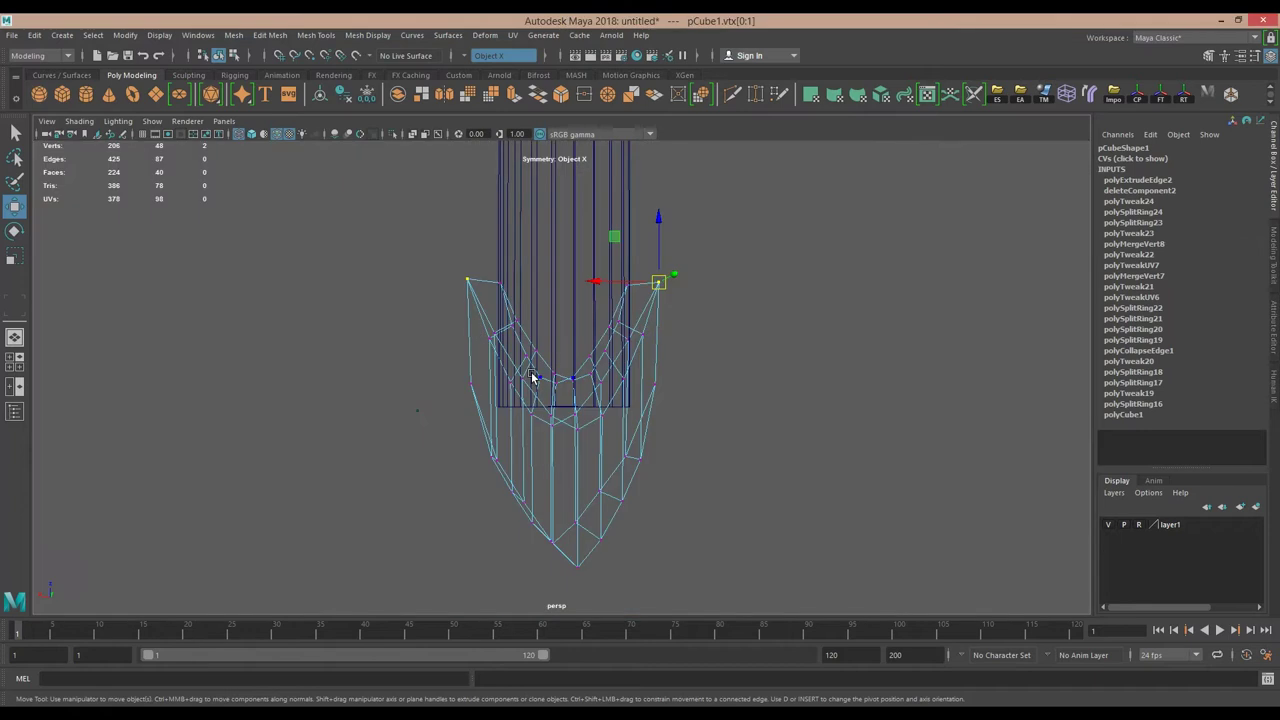
click(289, 134)
mouse_move(842, 442)
alt+mouse_down()
mouse_move(796, 444)
mouse_move(808, 440)
mouse_move(811, 463)
mouse_move(810, 446)
mouse_move(640, 450)
alt+mouse_up()
click(560, 440)
scroll(560, 440, up, 3)
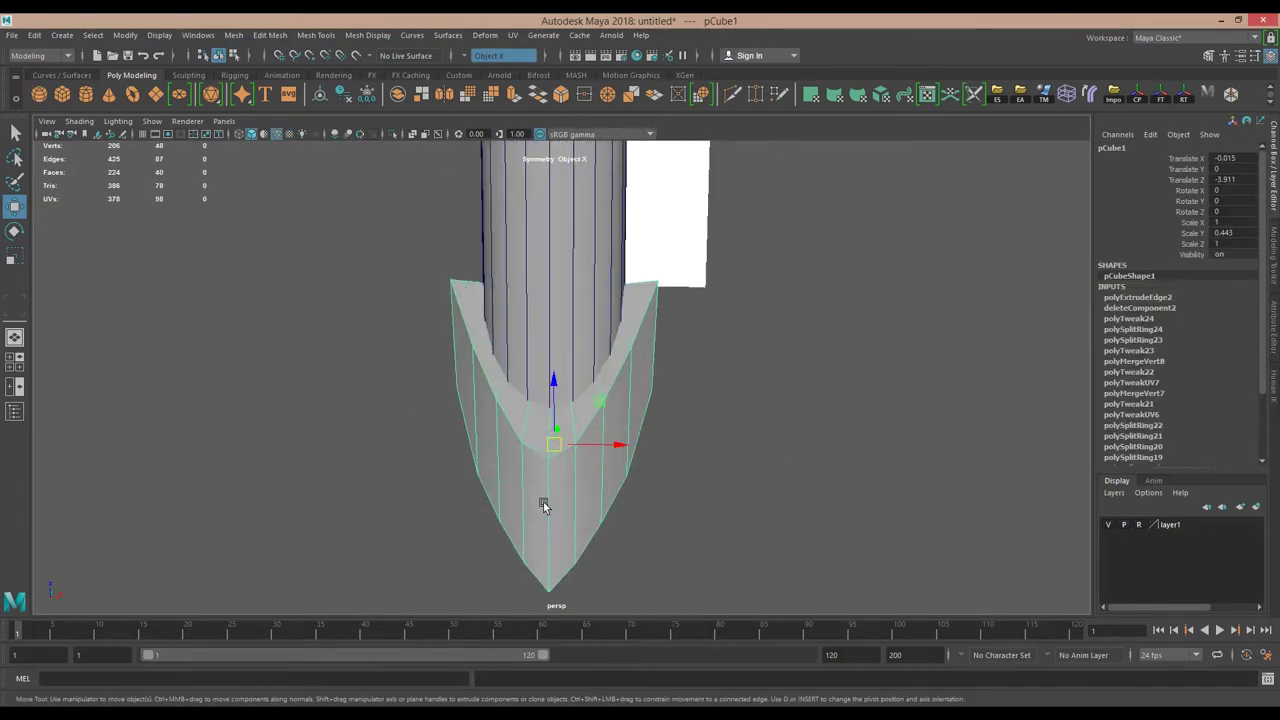
alt+drag(560, 440, 600, 461)
shift+right_drag(600, 461, 680, 491)
Set smoothing on the edges along the piece's rim and select the whole piece.
click(680, 486)
mouse_move(680, 486)
alt+mouse_down()
mouse_move(543, 400)
mouse_move(646, 428)
mouse_move(706, 423)
mouse_move(610, 440)
alt+mouse_up()
click(610, 440)
alt+drag(666, 477, 531, 429)
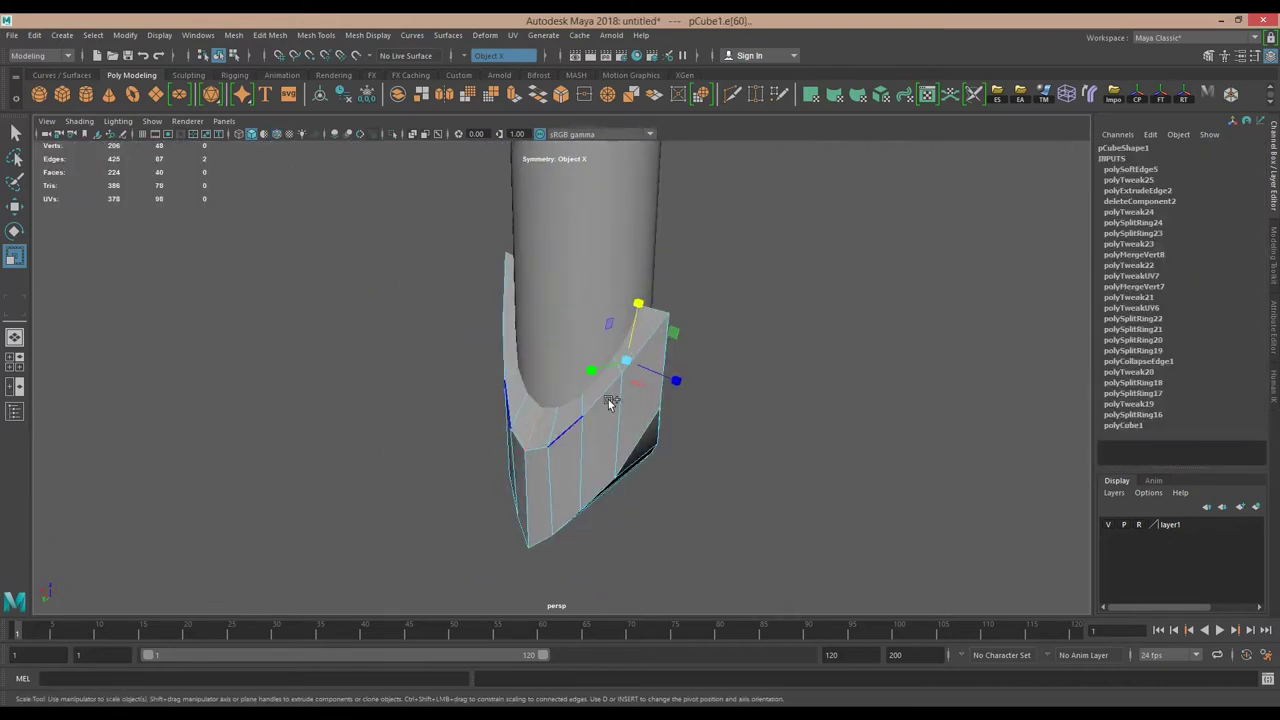
click(740, 343)
mouse_move(740, 343)
alt+mouse_down()
mouse_move(721, 401)
mouse_move(783, 434)
mouse_move(563, 491)
alt+mouse_up()
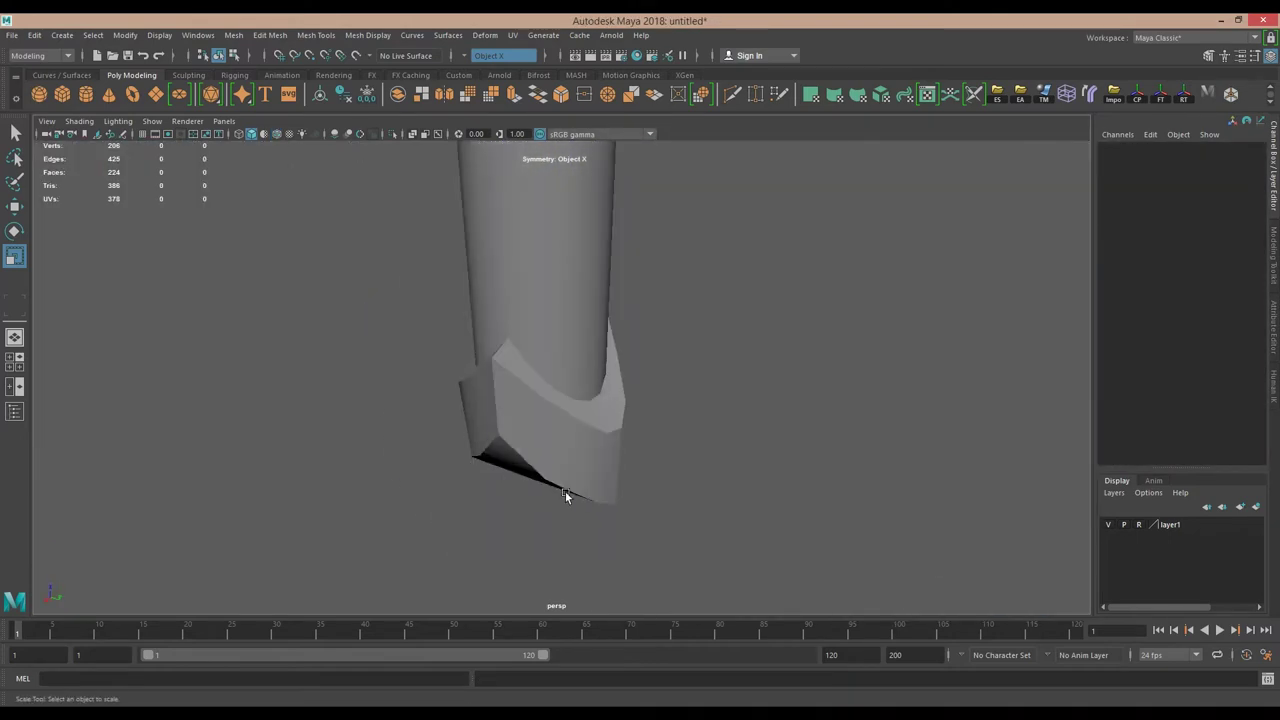
click(563, 491)
Save the scene as Sword.ma.
key(ctrl+shift+s)
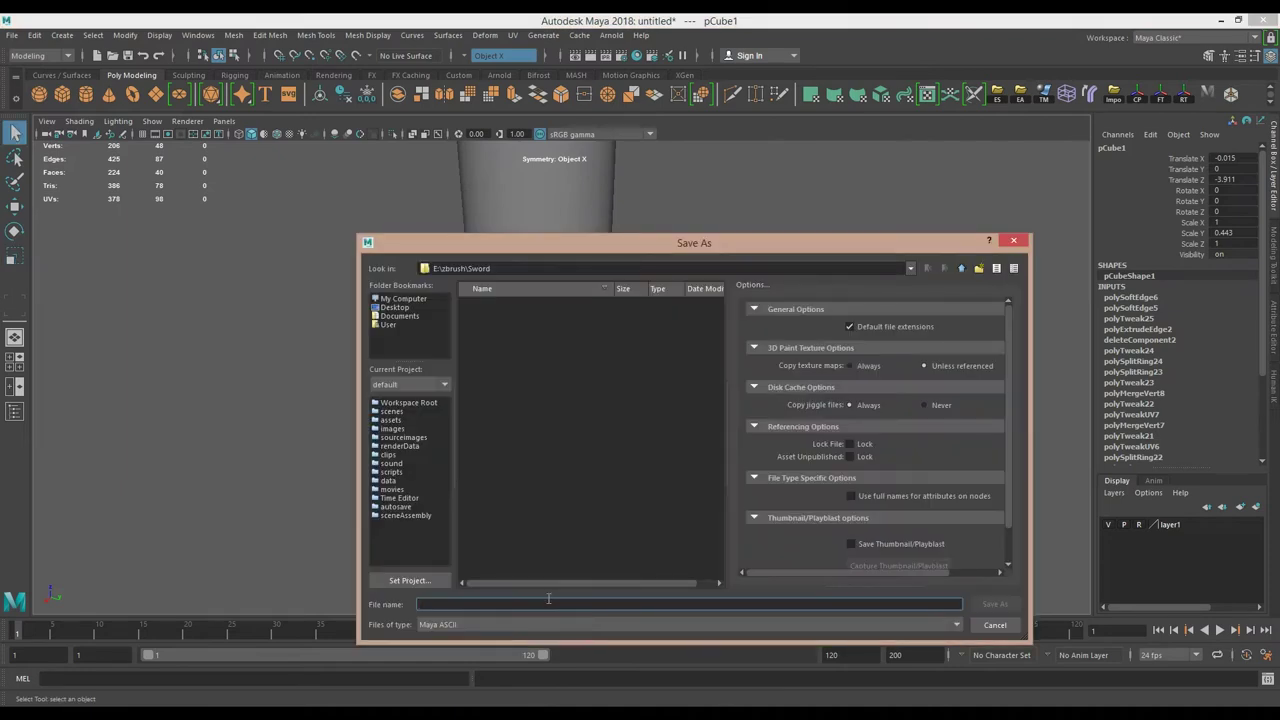
text(Sword)
key(Return)
mouse_move(546, 596)
alt+mouse_down()
mouse_move(565, 399)
mouse_move(554, 368)
mouse_move(565, 390)
alt+mouse_up()
click(565, 390)
Duplicate the piece and move the copy, pCube2, down onto the grip band.
key(w)
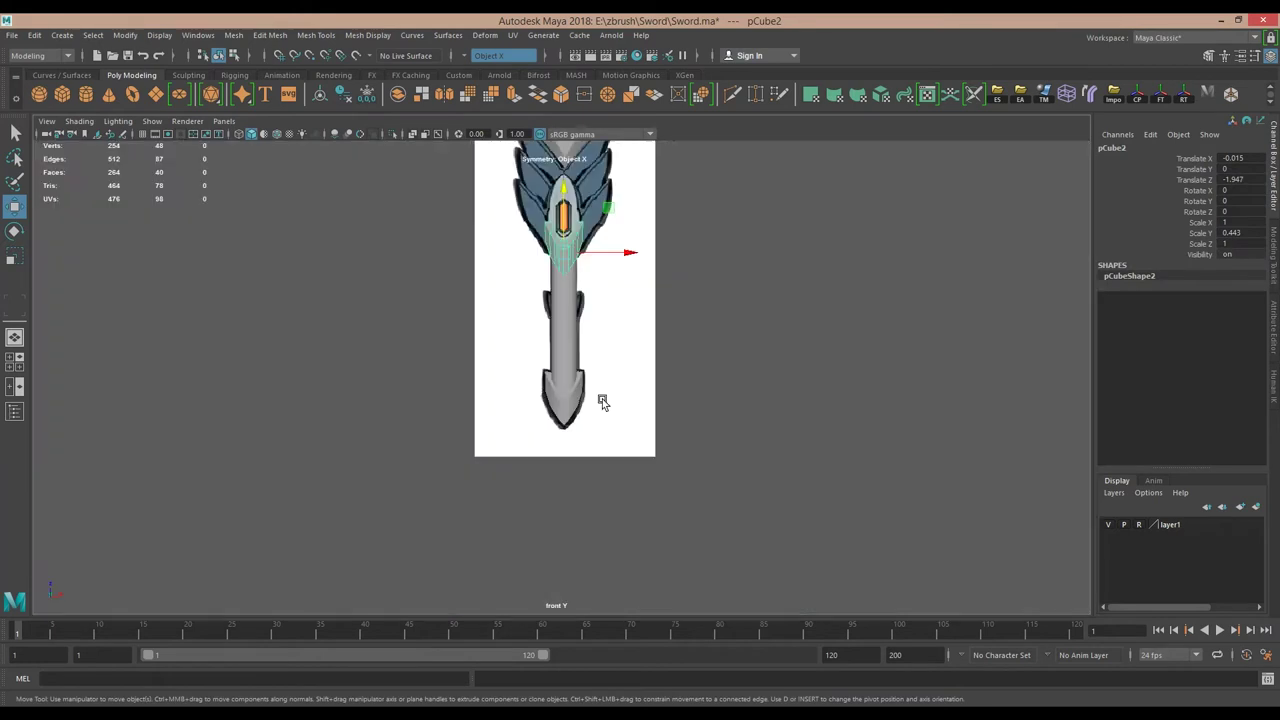
scroll(600, 400, up, 3)
scroll(551, 358, up, 3)
scroll(551, 358, up, 2)
drag(522, 335, 527, 375)
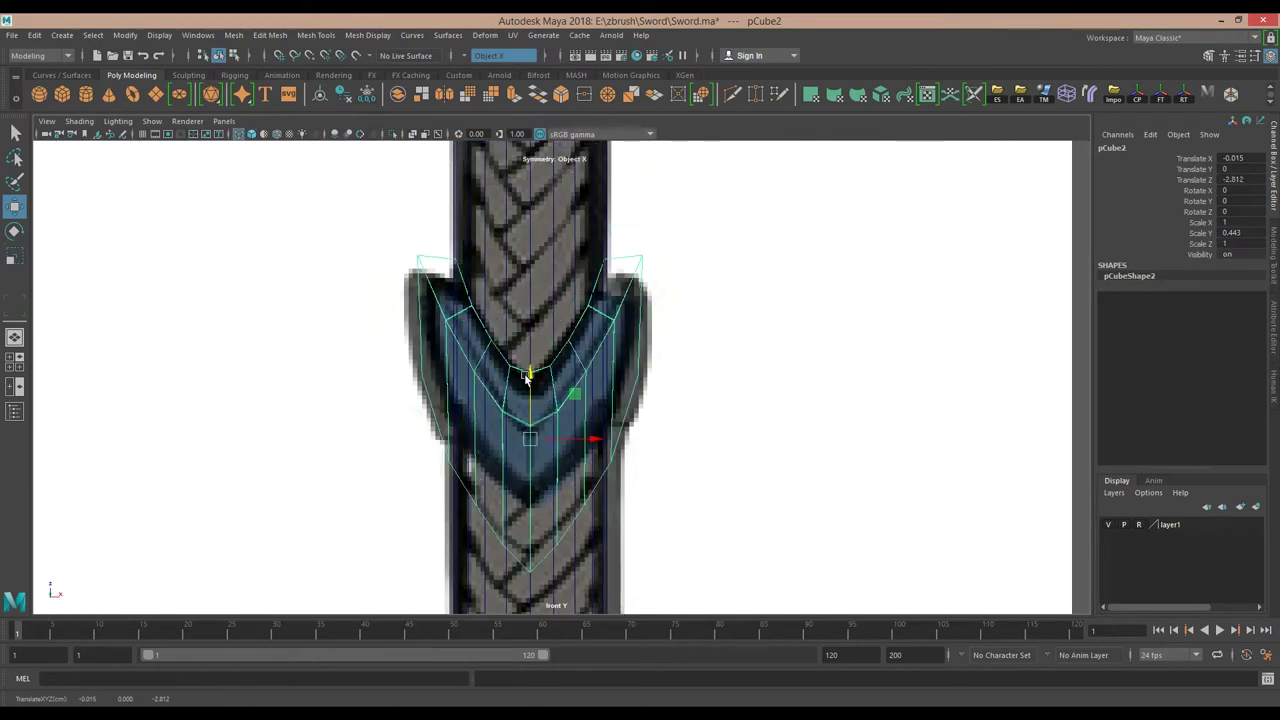
Reshape the copy's tip and corner vertices to trace the smaller V-shaped band, viewed in wireframe.
right_drag(529, 438, 457, 366)
click(529, 558)
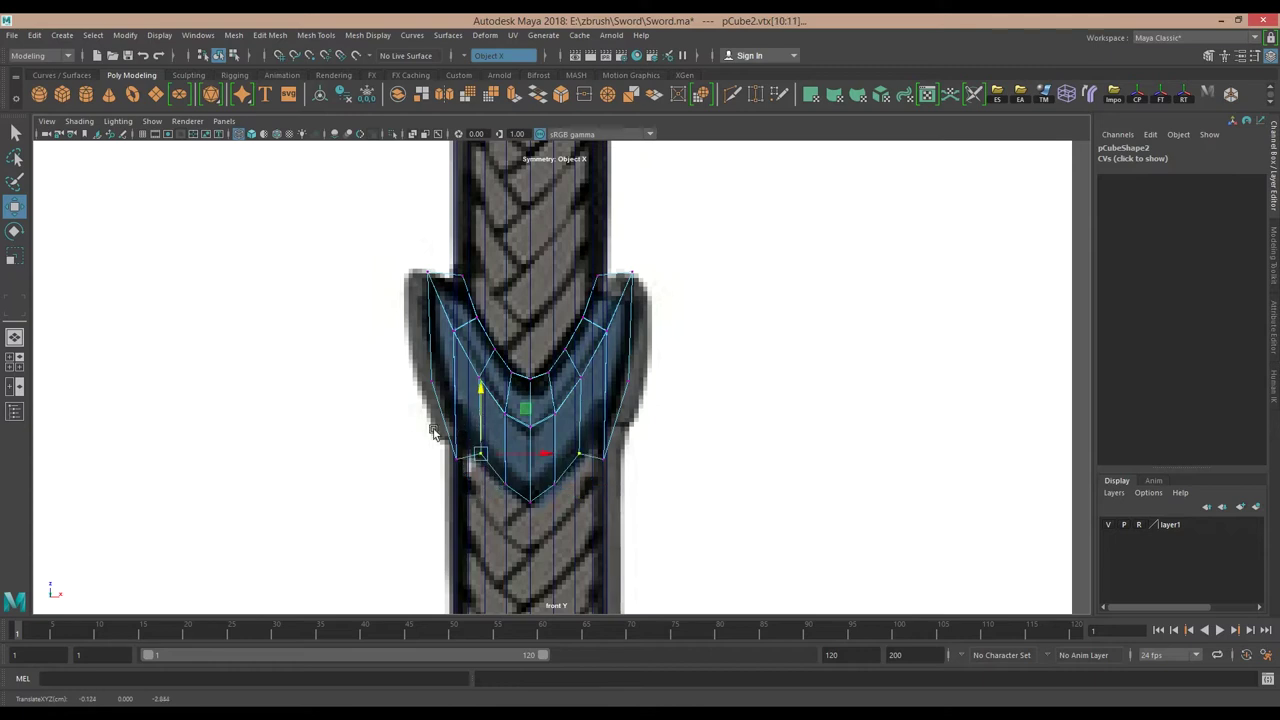
click(428, 275)
scroll(410, 260, up, 2)
scroll(392, 204, up, 1)
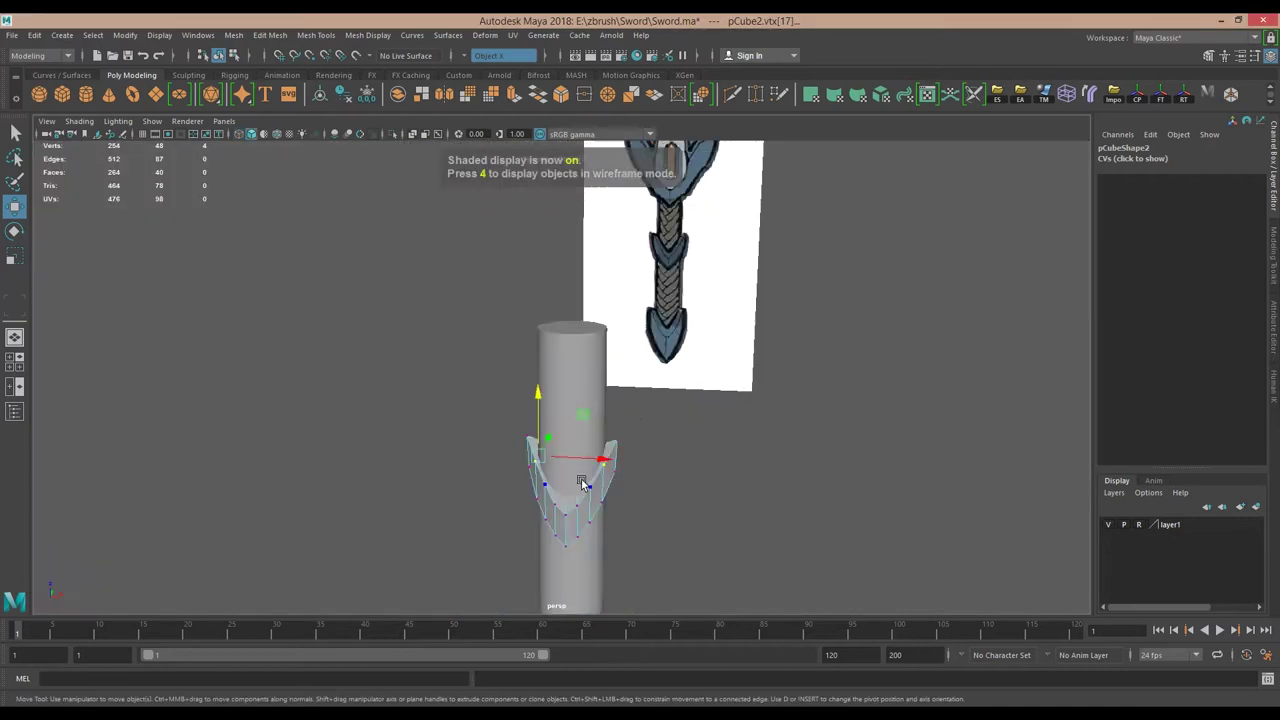
alt+drag(583, 486, 666, 414)
right_drag(671, 343, 760, 283)
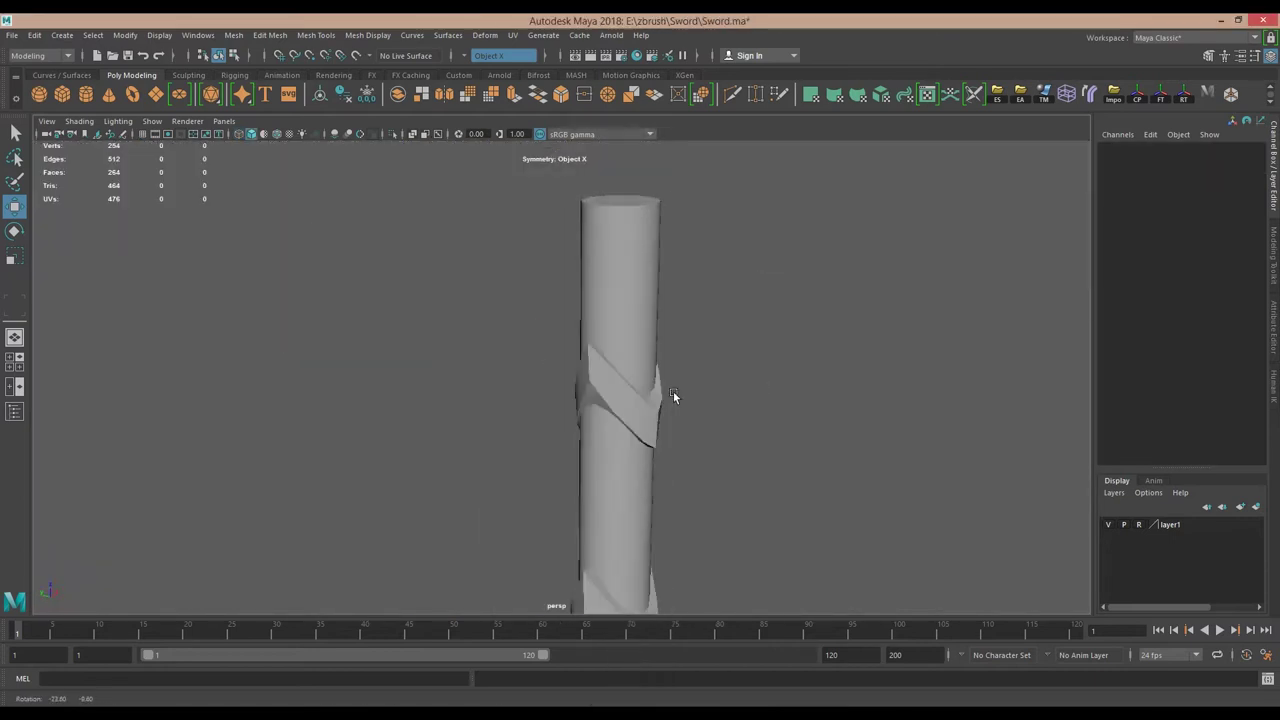
scroll(577, 420, up, 3)
click(473, 445)
key(4)
scroll(565, 300, down, 3)
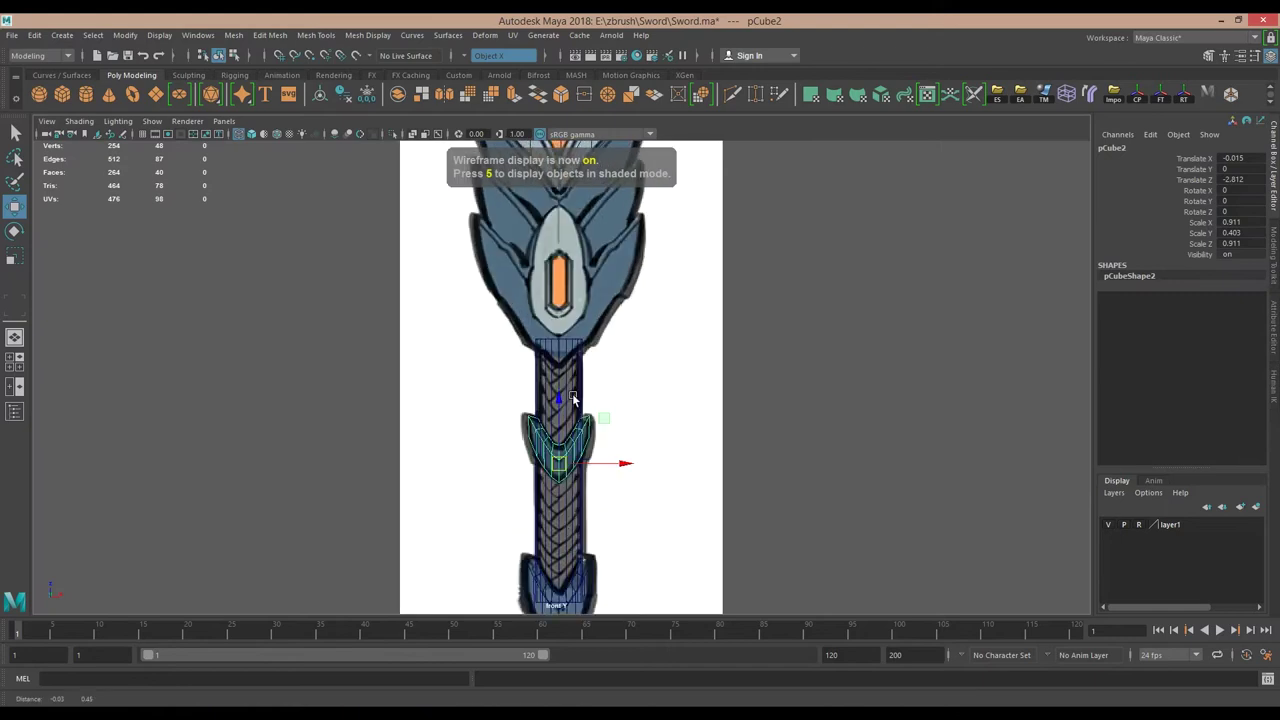
Select faces on the upper blade in shaded view and extrude them.
alt+middle_drag(565, 300, 615, 452)
click(760, 403)
scroll(760, 403, down, 5)
scroll(575, 420, up, 6)
mouse_move(573, 500)
alt+middle_down()
mouse_move(575, 456)
mouse_move(560, 600)
alt+middle_up()
scroll(573, 457, up, 2)
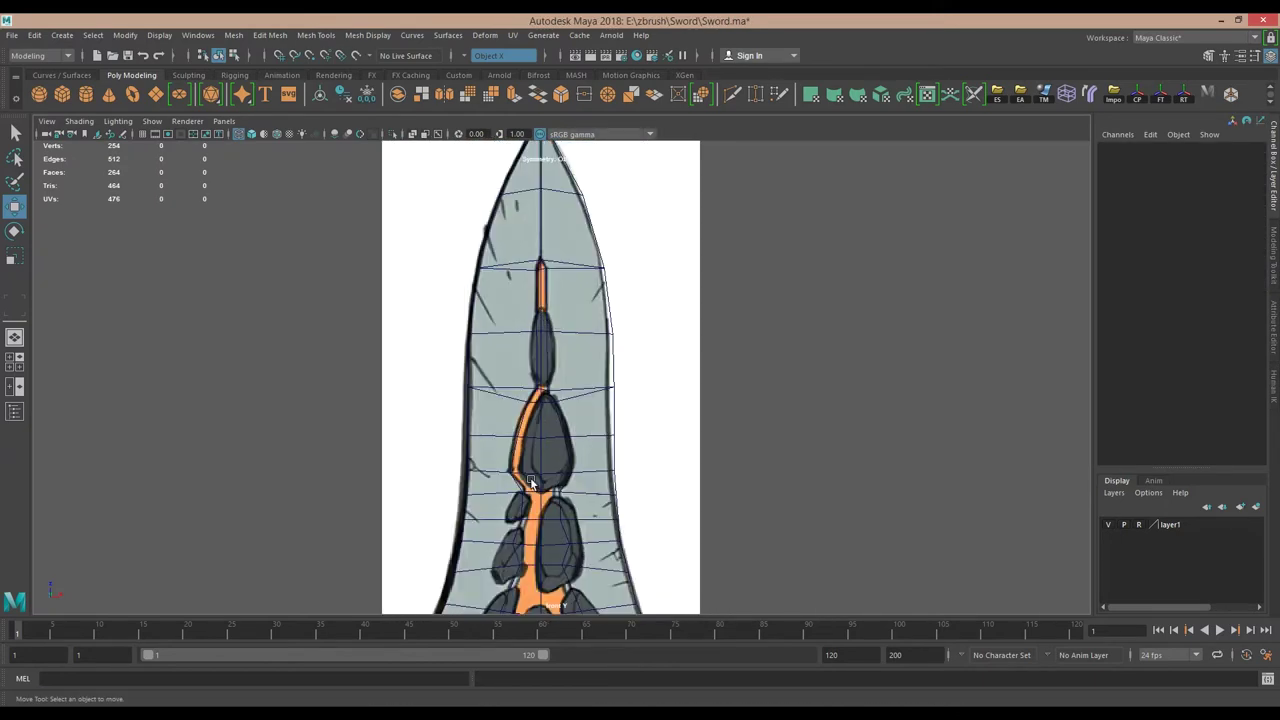
click(529, 421)
key(5)
key(space)
mouse_move(529, 421)
mouse_down()
mouse_move(528, 489)
mouse_move(564, 514)
mouse_move(508, 281)
mouse_move(534, 378)
mouse_move(651, 389)
mouse_move(810, 349)
mouse_up()
mouse_move(744, 487)
alt+mouse_down()
mouse_move(694, 306)
mouse_move(654, 486)
mouse_move(666, 374)
alt+mouse_up()
key(ctrl+e)
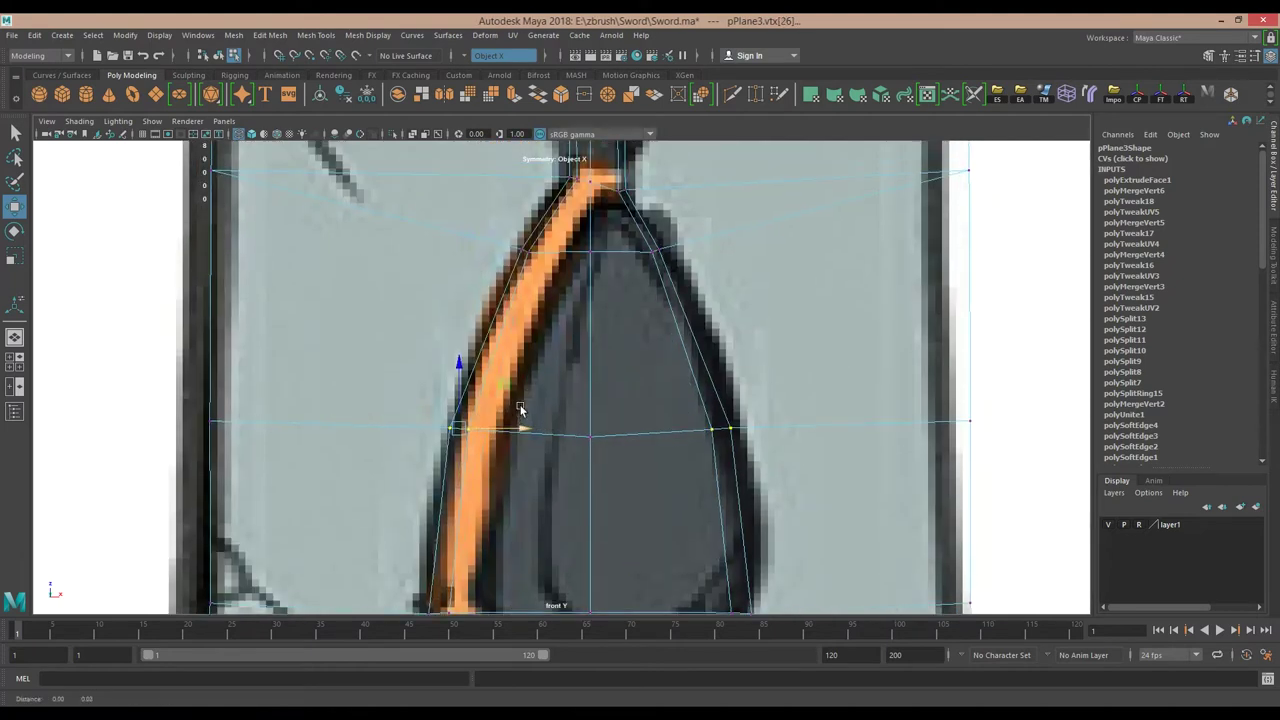
Move vertices along the orange vein and where it meets the crossguard.
click(538, 324)
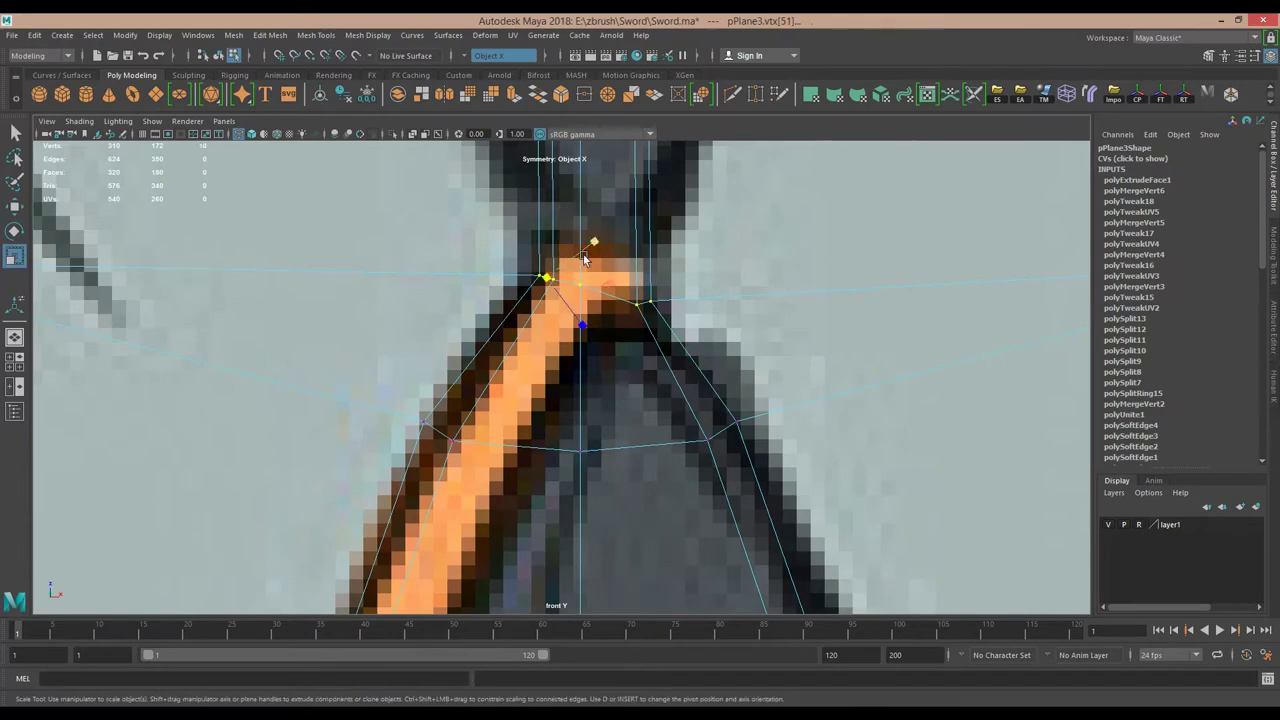
key(w)
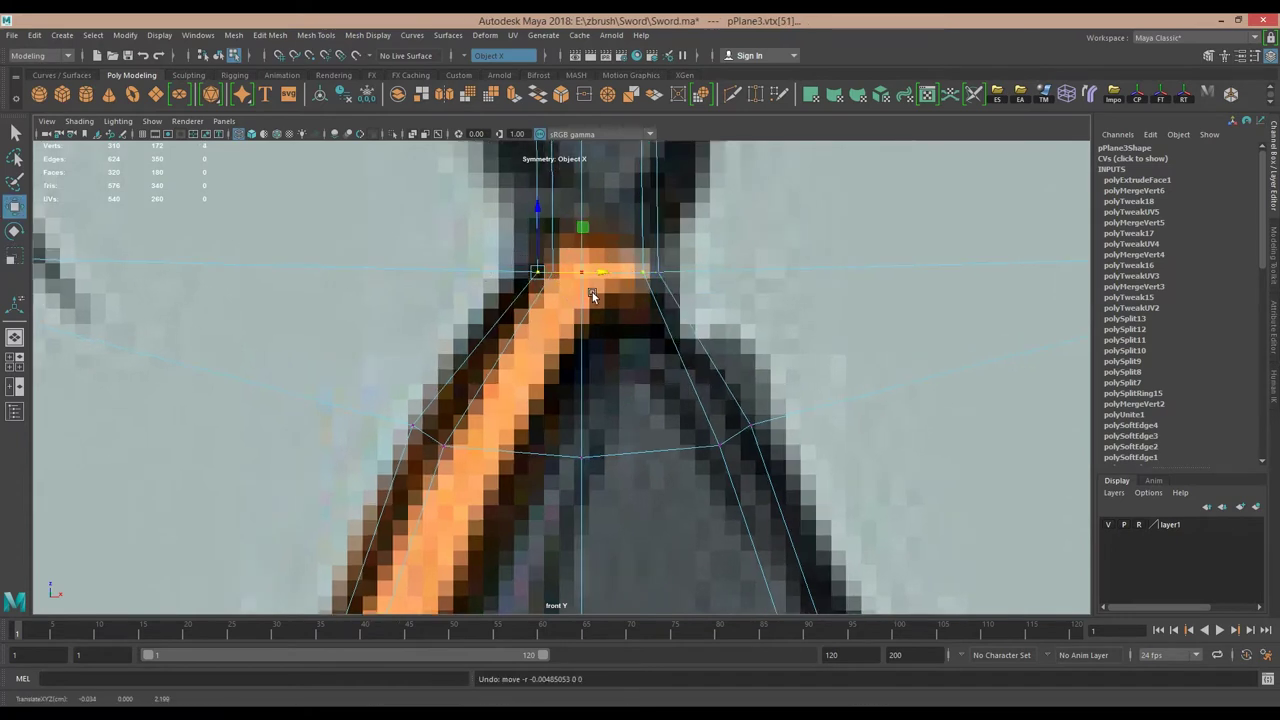
scroll(691, 363, down, 5)
scroll(573, 368, up, 3)
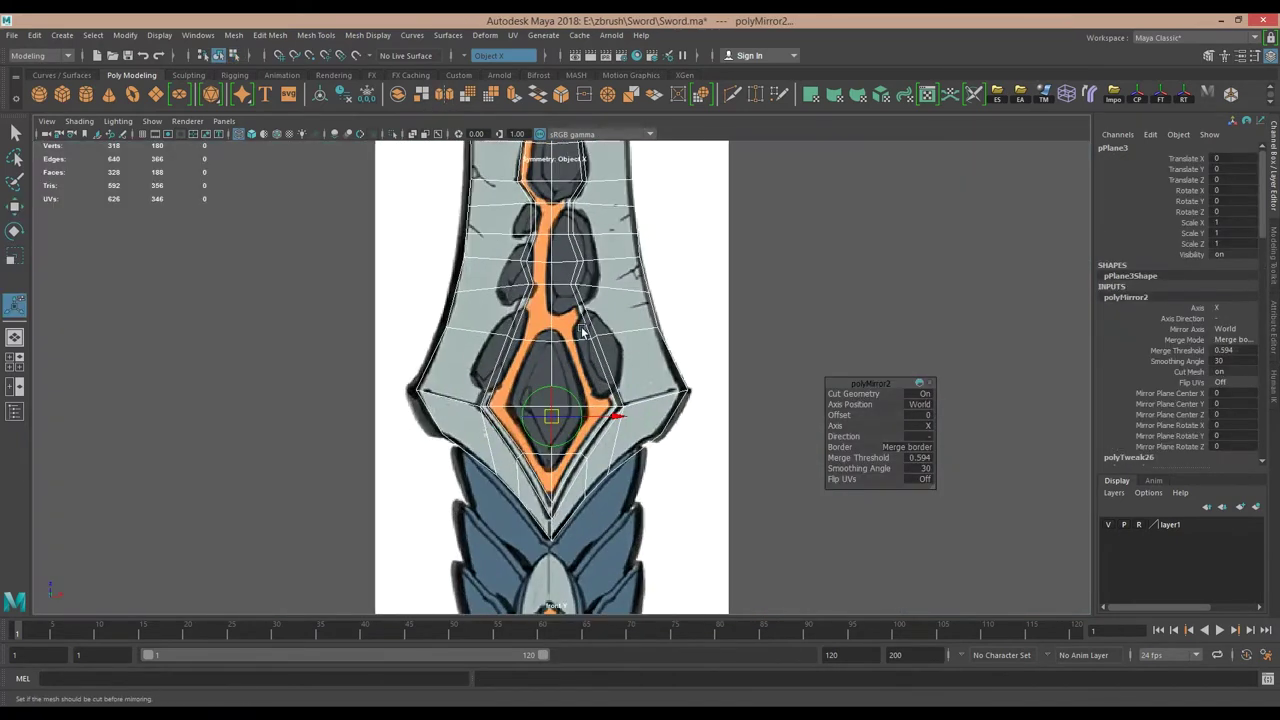
scroll(669, 352, up, 8)
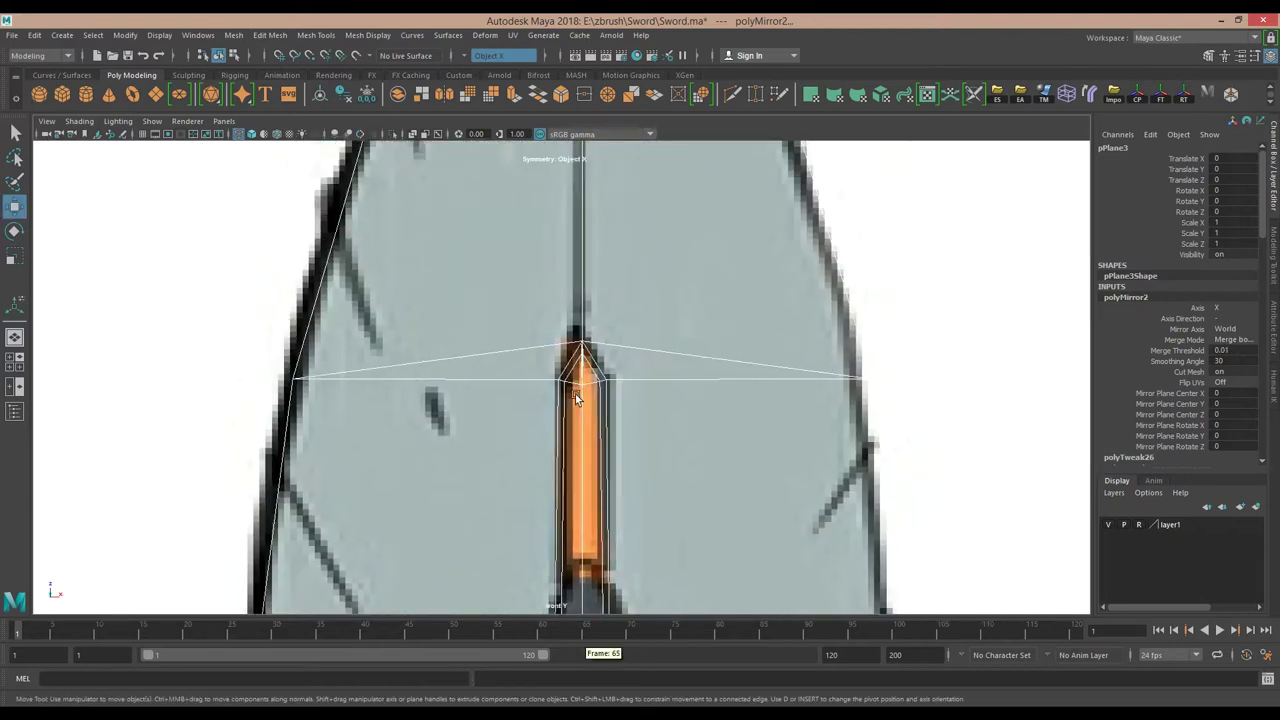
click(669, 352)
scroll(637, 326, down, 6)
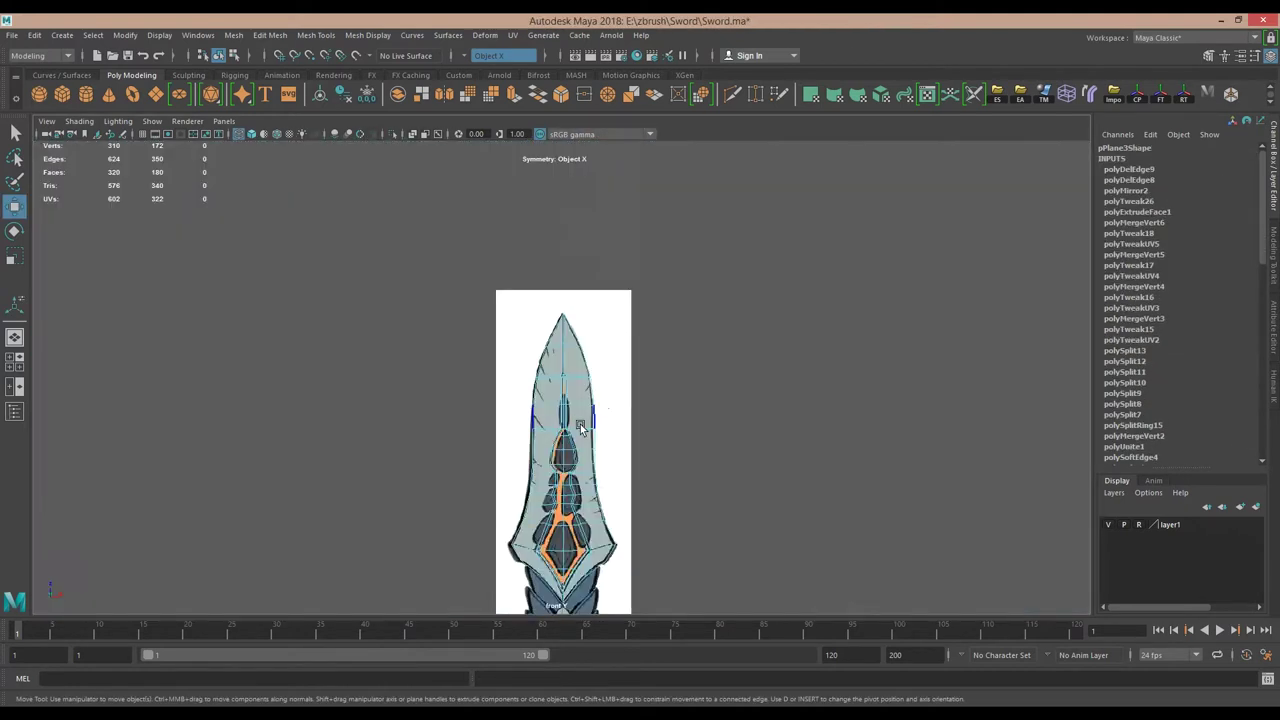
scroll(549, 486, up, 4)
scroll(549, 486, up, 2)
scroll(530, 418, up, 1)
click(530, 418)
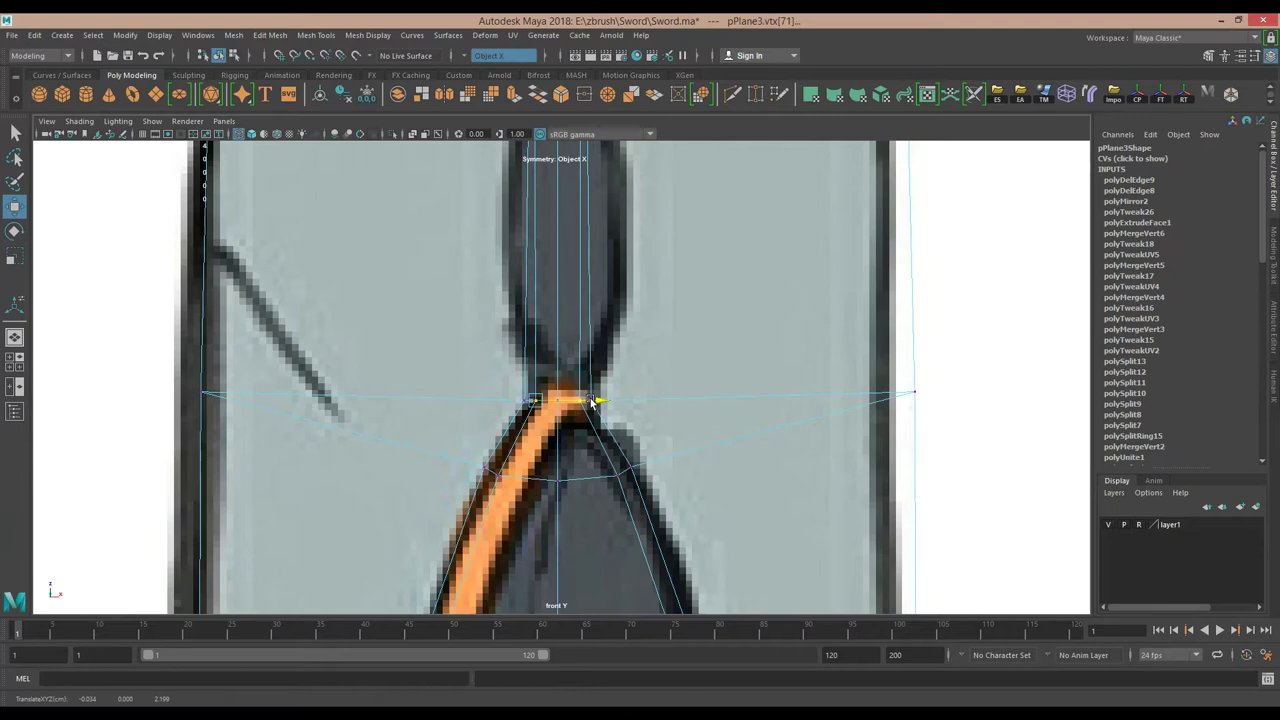
scroll(560, 360, up, 3)
scroll(557, 302, up, 2)
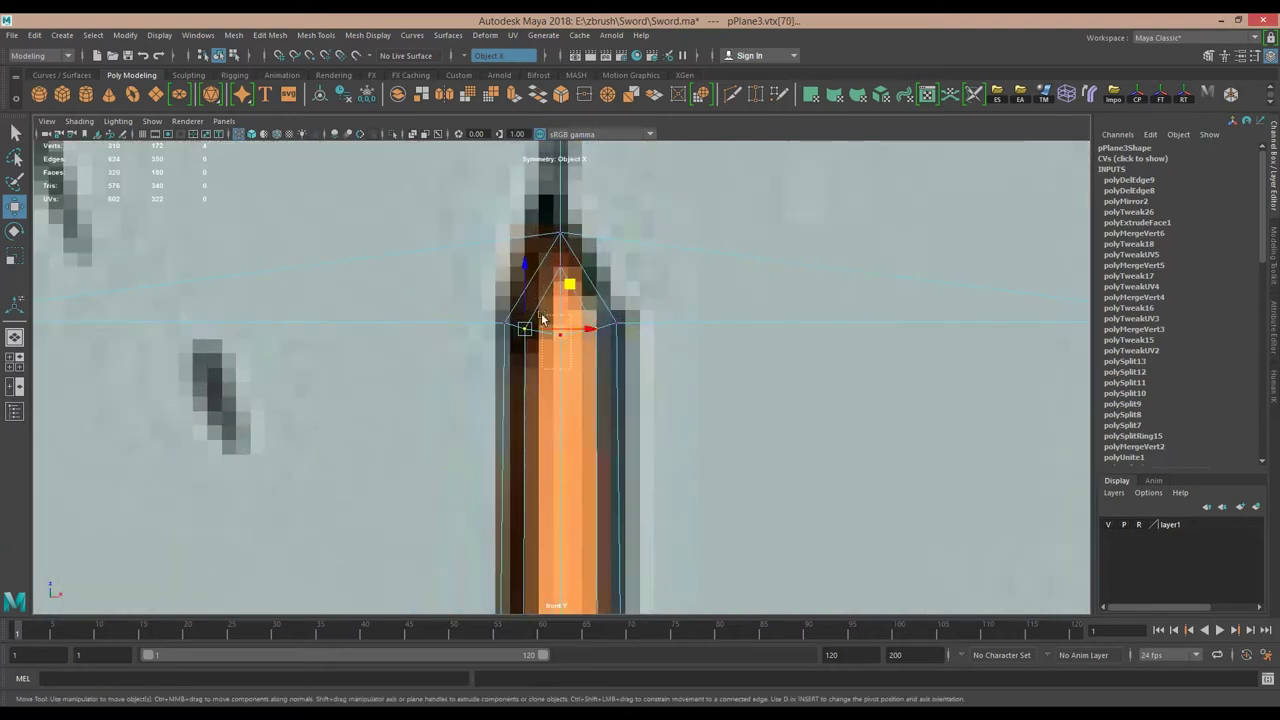
scroll(558, 278, down, 8)
scroll(609, 334, up, 4)
scroll(605, 350, up, 2)
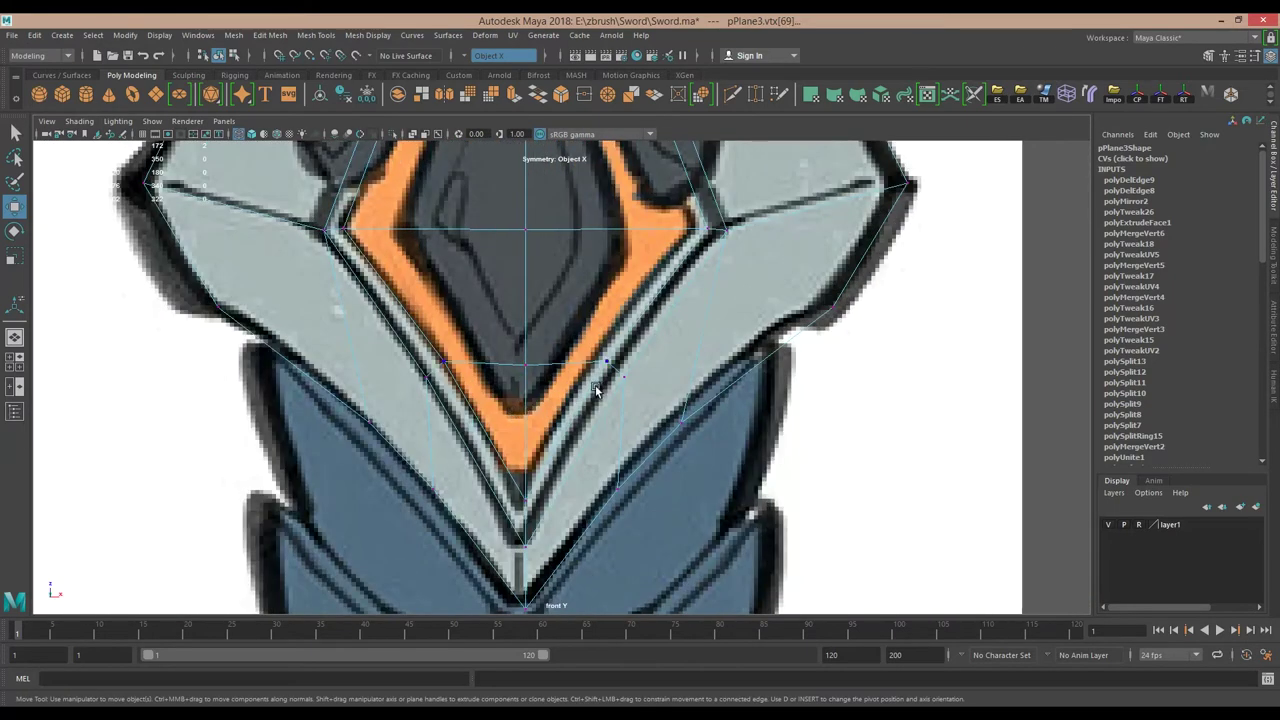
scroll(622, 345, down, 4)
Return to object mode and create a new polygon plane over the crossguard.
right_click(622, 345)
click(600, 451)
scroll(600, 451, down, 4)
scroll(596, 392, up, 6)
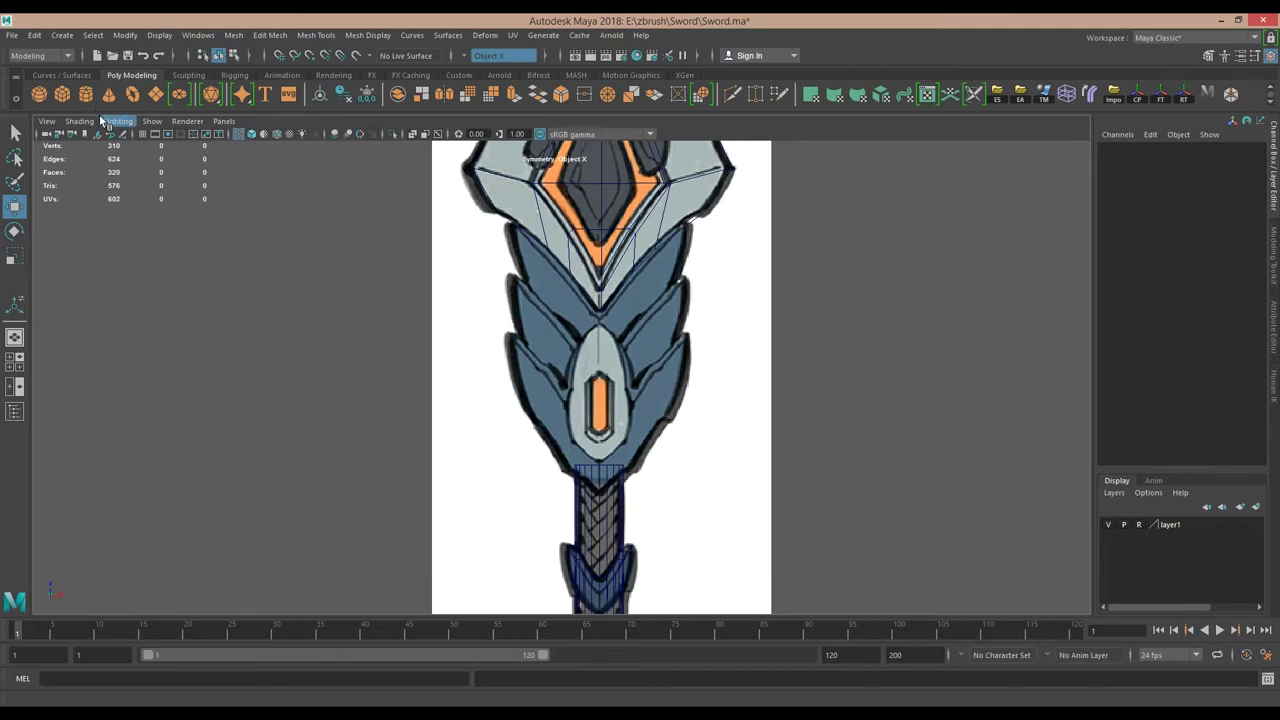
click(157, 99)
scroll(600, 330, down, 4)
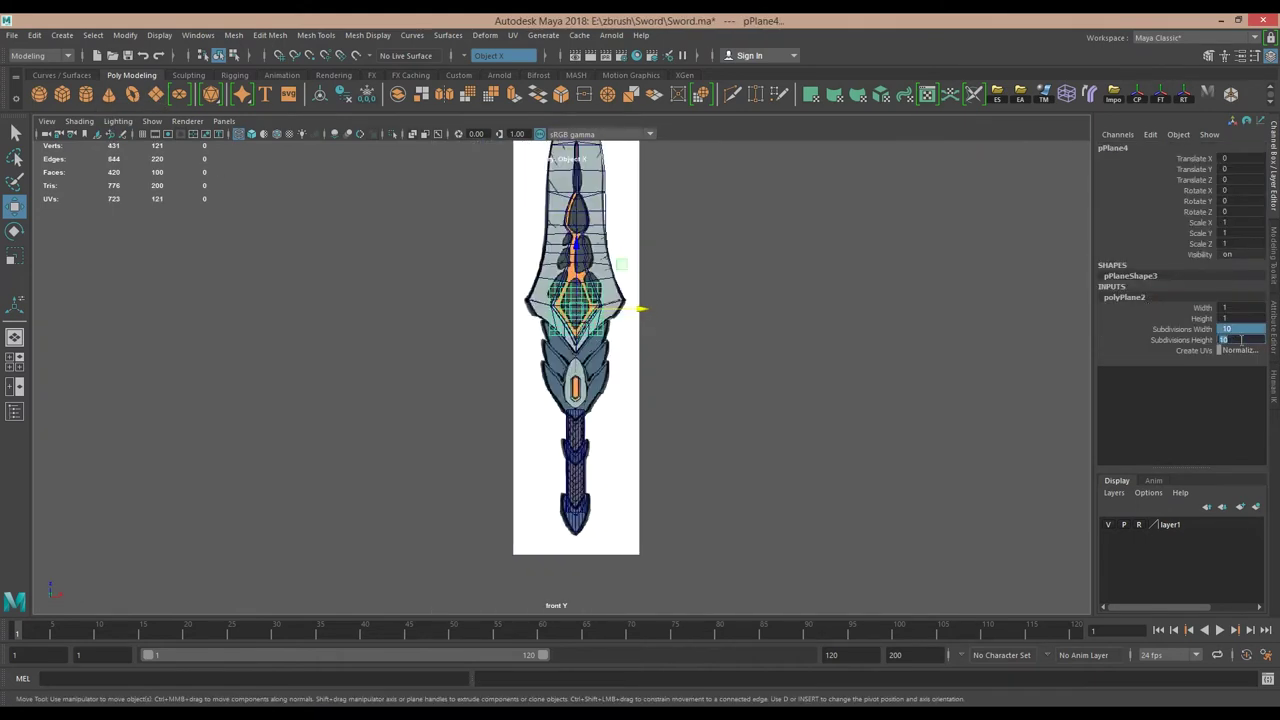
Set the plane to 1 subdivision and insert an edge loop down its middle.
text(1)
key(Return)
scroll(592, 343, up, 2)
scroll(592, 343, up, 3)
scroll(573, 433, up, 3)
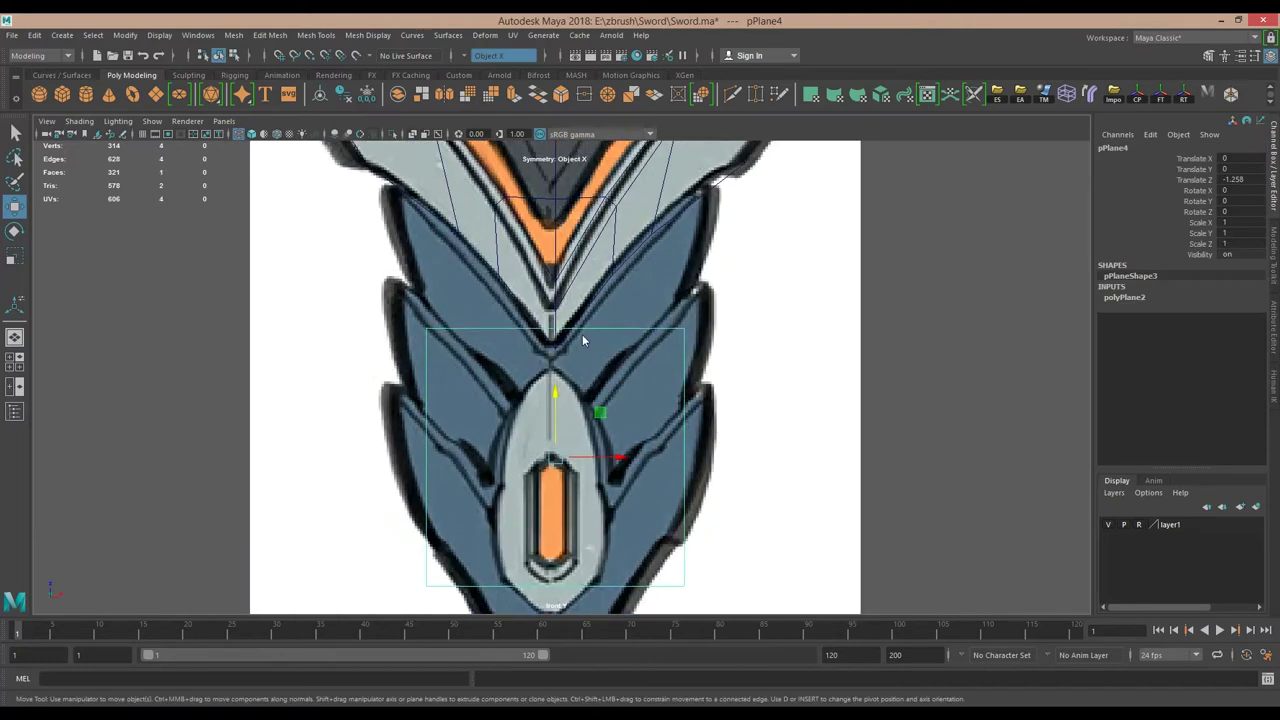
click(556, 362)
Move the plane's vertices to trace one half of the V-shaped guard.
key(w)
click(676, 320)
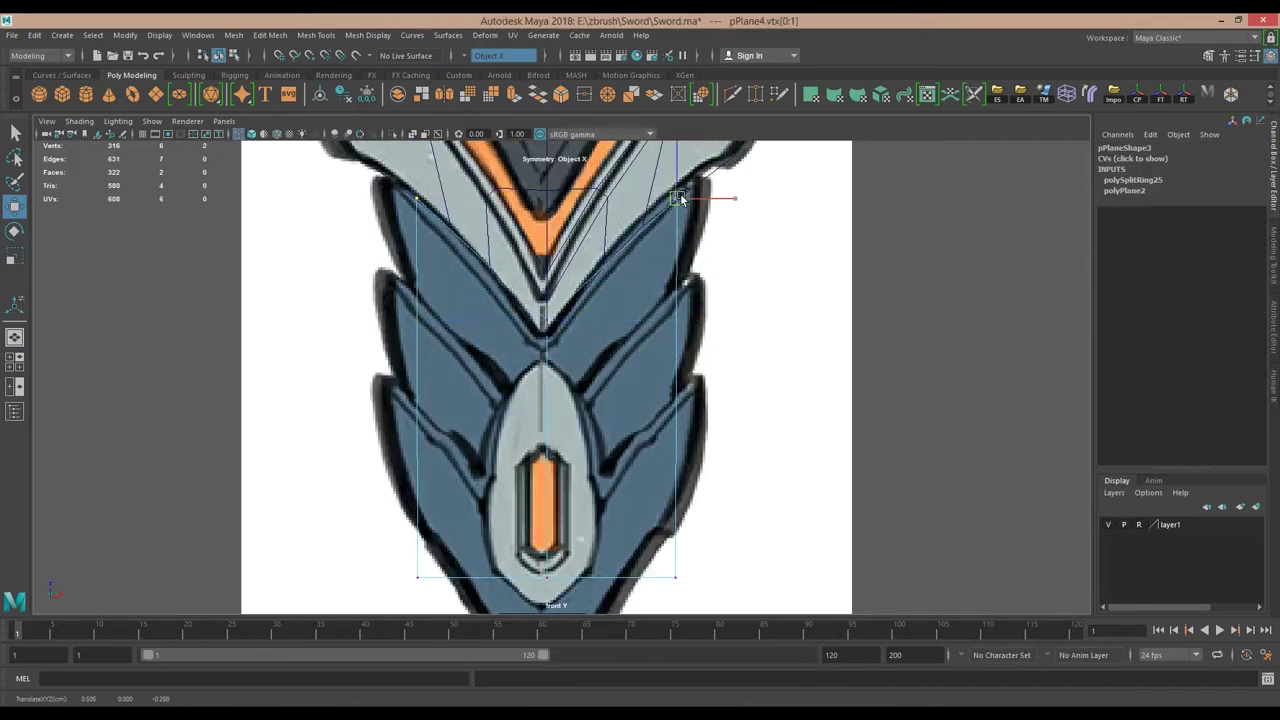
click(388, 178)
scroll(470, 273, up, 2)
click(540, 412)
key(f)
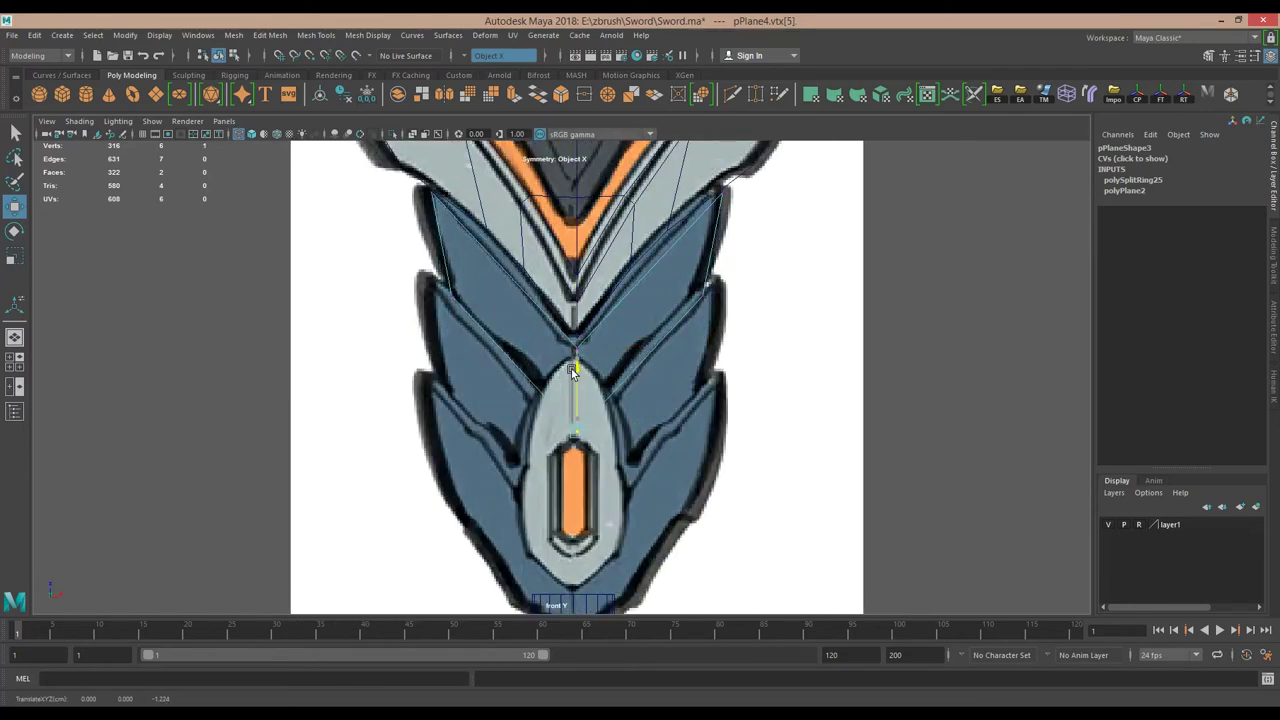
scroll(522, 307, down, 5)
click(430, 270)
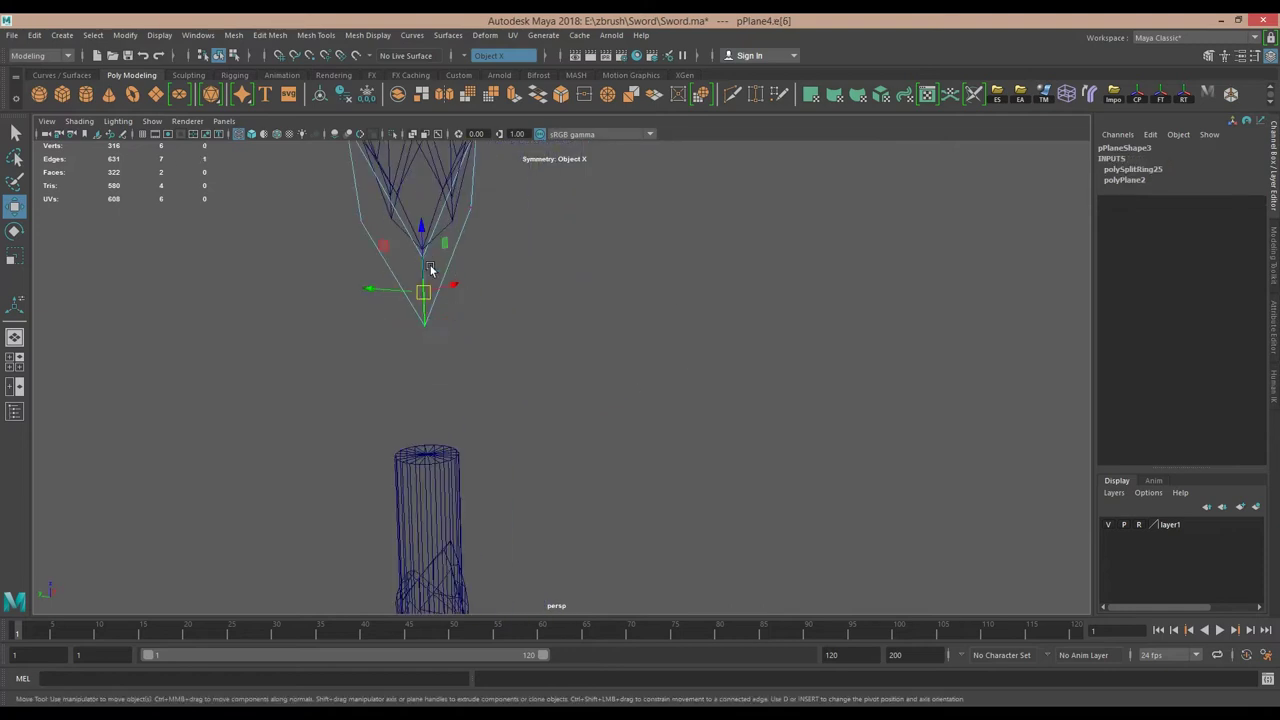
key(5)
shift+right_drag(560, 305, 603, 305)
mouse_move(563, 306)
alt+mouse_down()
mouse_move(518, 365)
mouse_move(606, 434)
mouse_move(554, 309)
mouse_move(523, 343)
mouse_move(528, 384)
alt+mouse_up()
click(554, 309)
Mirror the half with Scale Y -1, combine both halves, and merge the centre vertices.
click(528, 384)
alt+drag(563, 338, 892, 345)
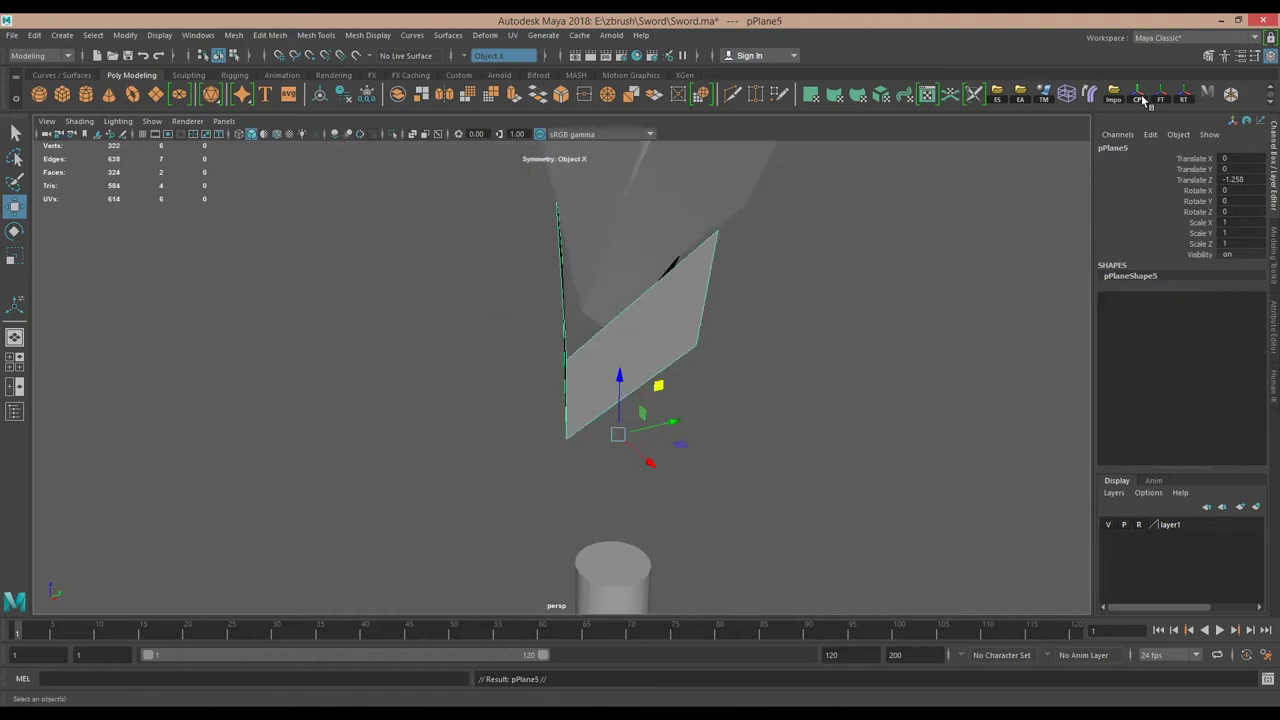
key(Return)
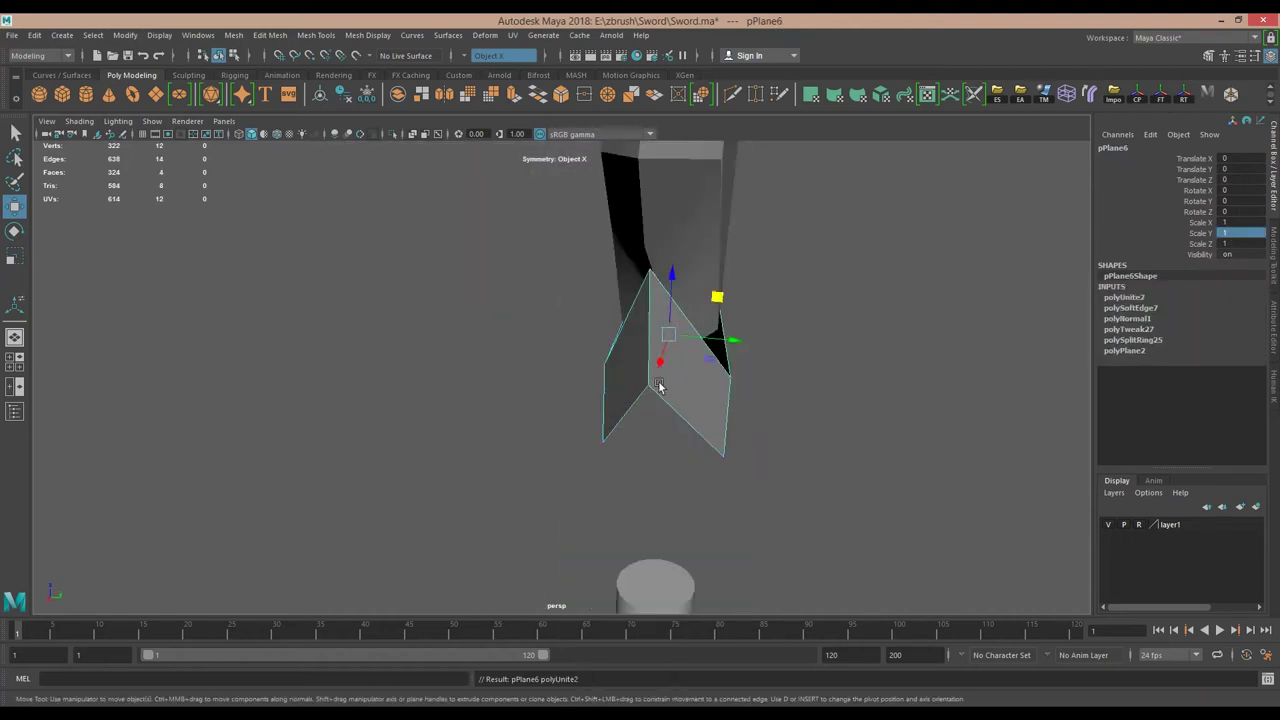
shift+right_drag(614, 373, 615, 313)
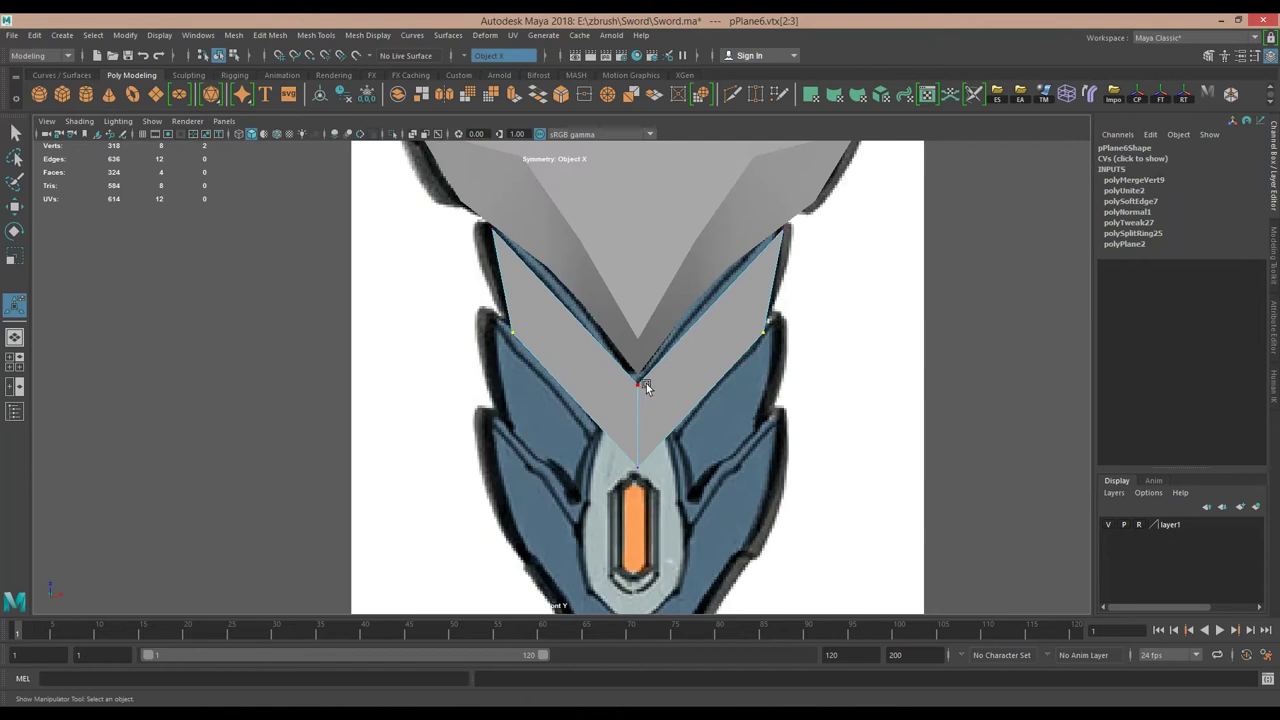
key(4)
key(5)
Add edge loops across the guard and apply Edit Edge Flow to the point's edges.
click(624, 316)
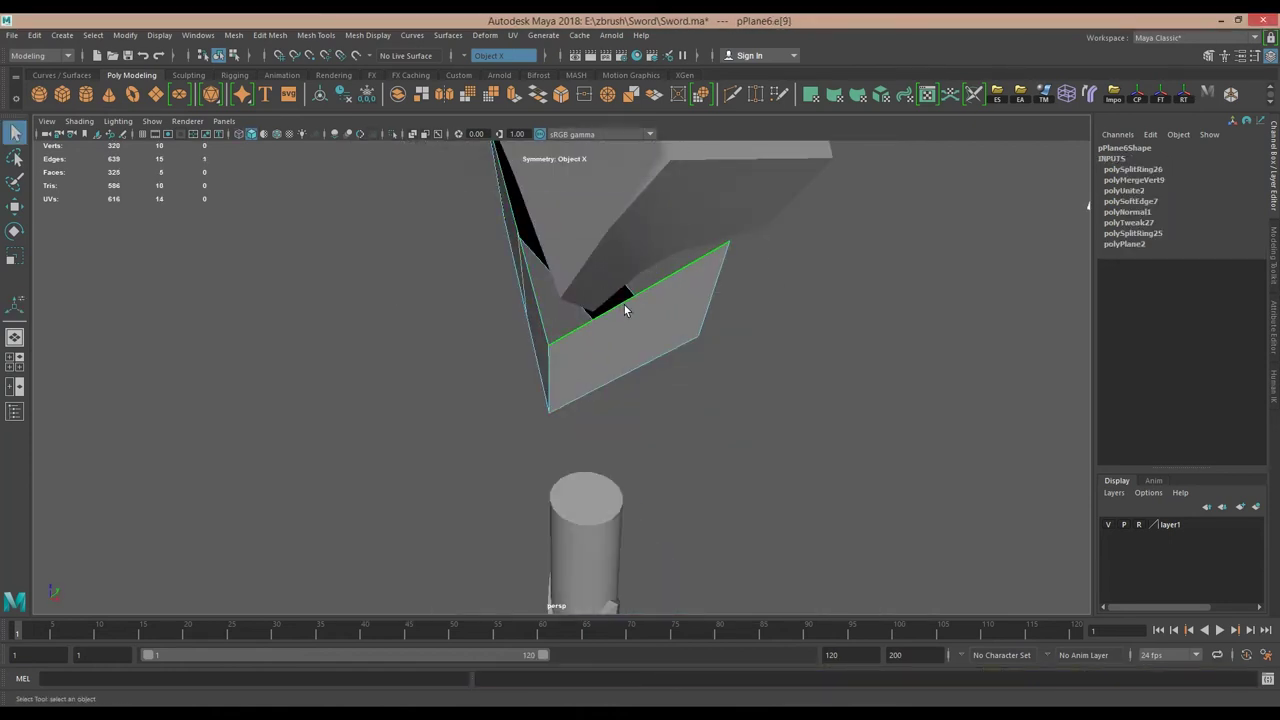
alt+drag(624, 316, 640, 360)
click(627, 405)
key(w)
mouse_move(627, 405)
alt+mouse_down()
mouse_move(670, 354)
mouse_move(700, 425)
alt+mouse_up()
mouse_move(649, 347)
alt+mouse_down()
mouse_move(592, 336)
mouse_move(683, 414)
mouse_move(700, 308)
mouse_move(600, 294)
mouse_move(811, 420)
mouse_move(551, 410)
mouse_move(452, 314)
mouse_move(534, 314)
alt+mouse_up()
click(551, 410)
shift+right_drag(534, 314, 571, 449)
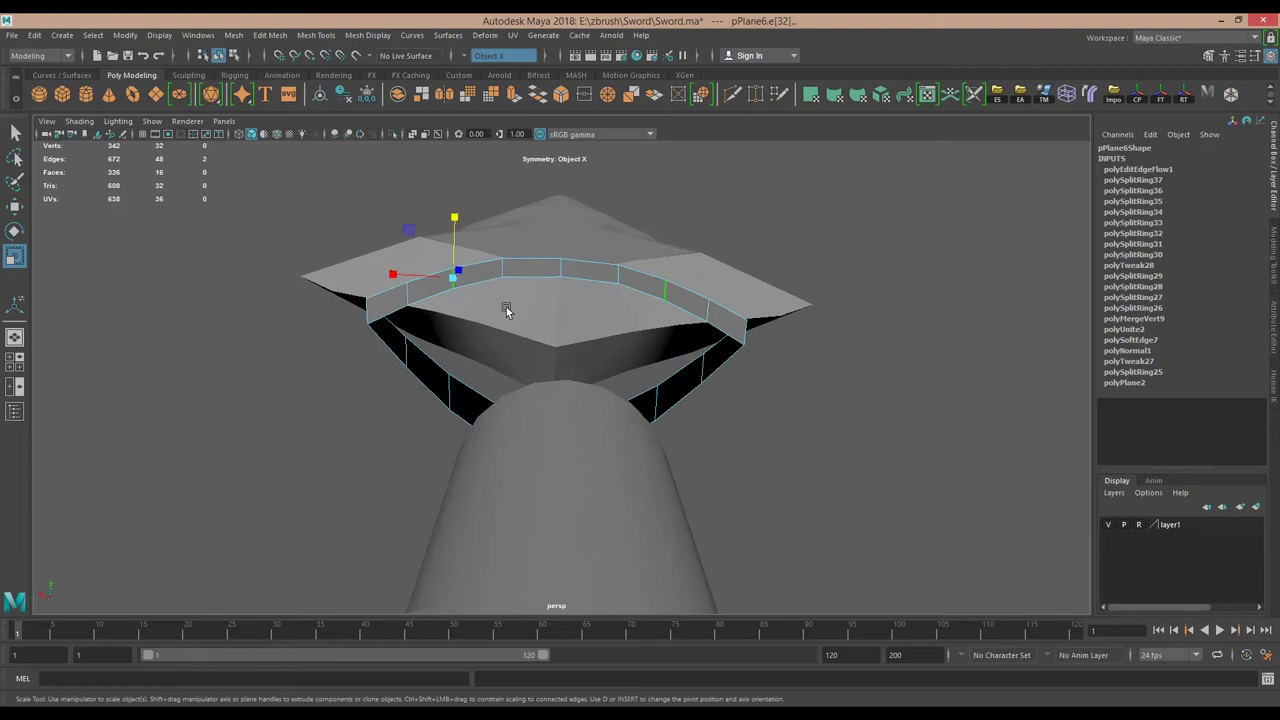
Refine the guard outline vertices in front view to follow the reference.
shift+right_drag(660, 290, 700, 330)
alt+drag(700, 330, 605, 335)
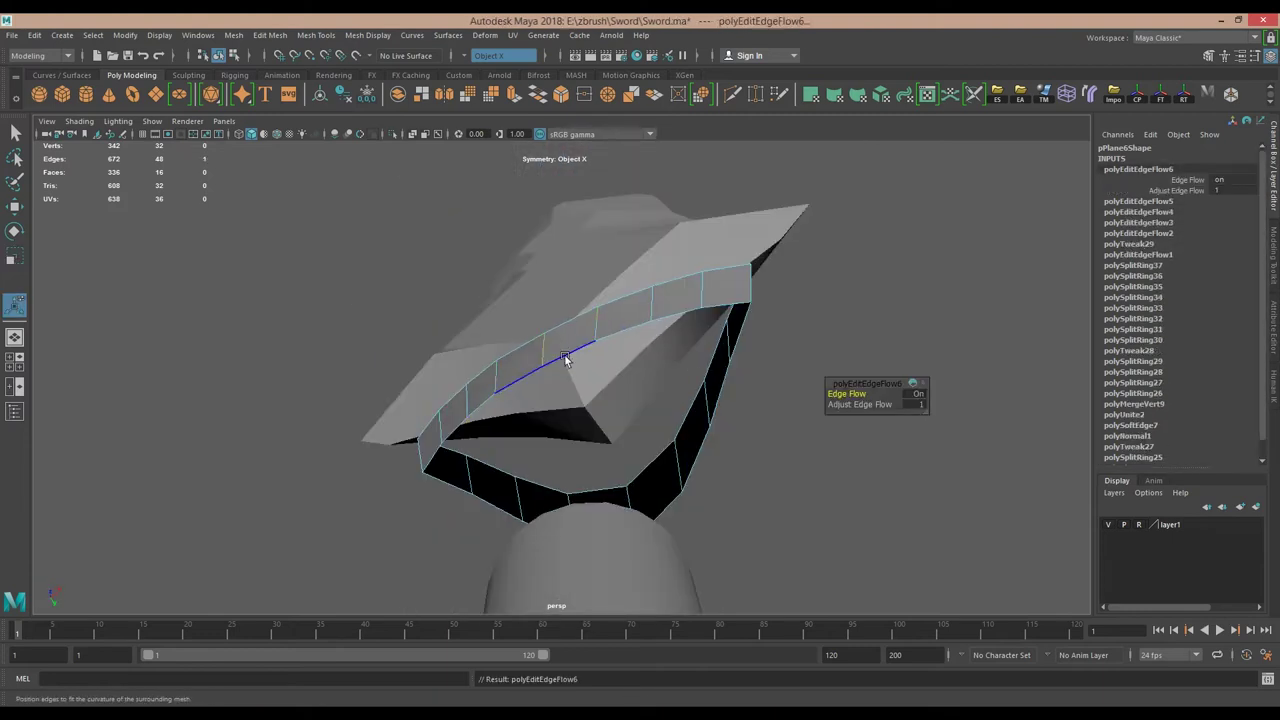
click(725, 408)
key(r)
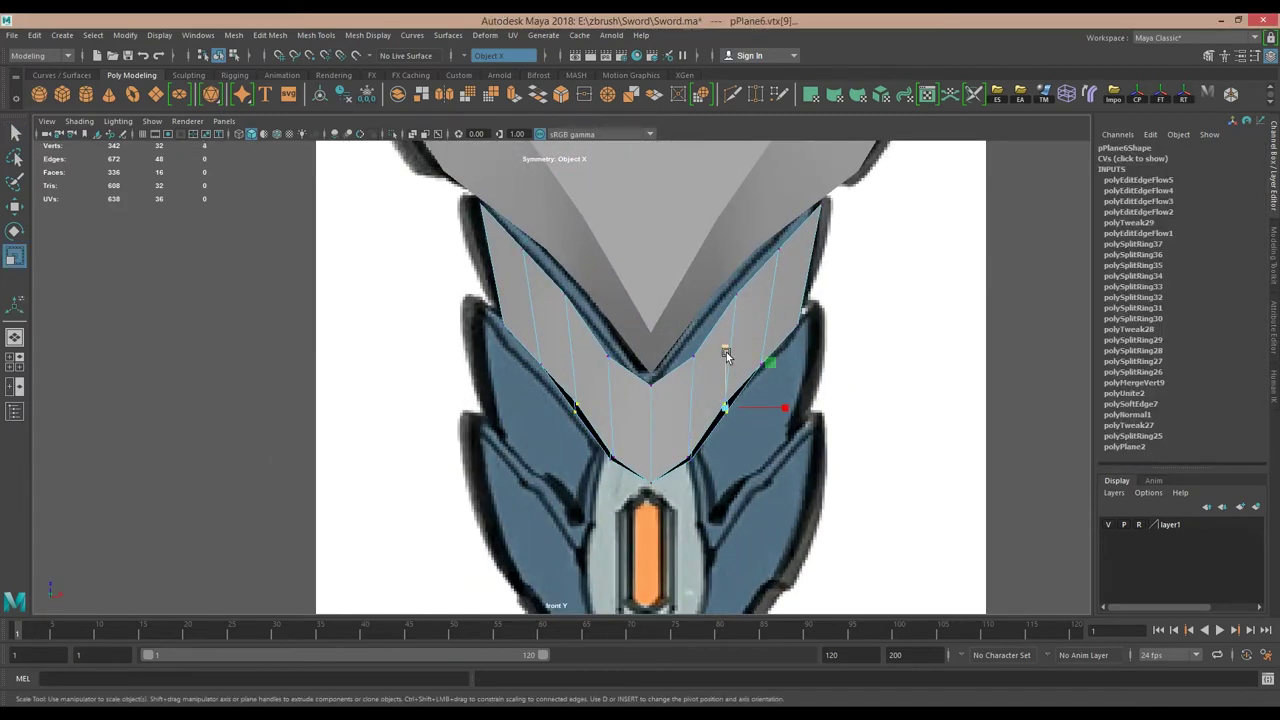
key(4)
drag(725, 272, 741, 325)
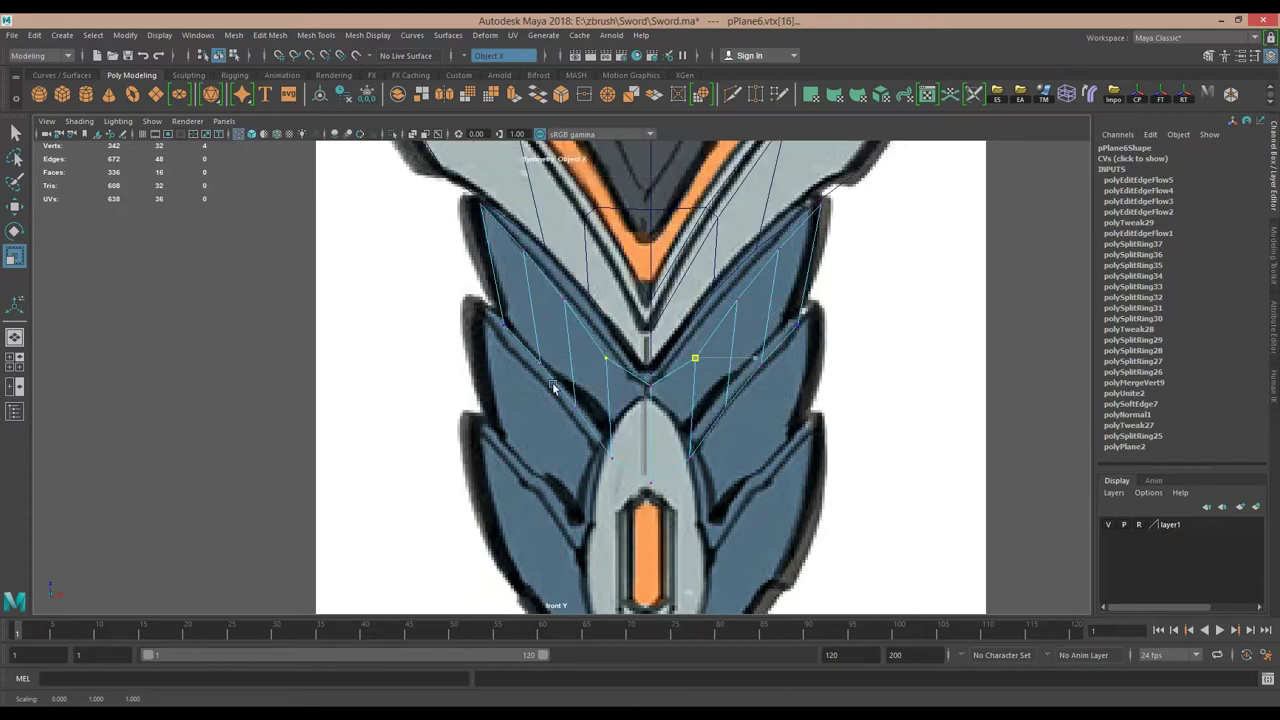
scroll(555, 388, up, 2)
key(w)
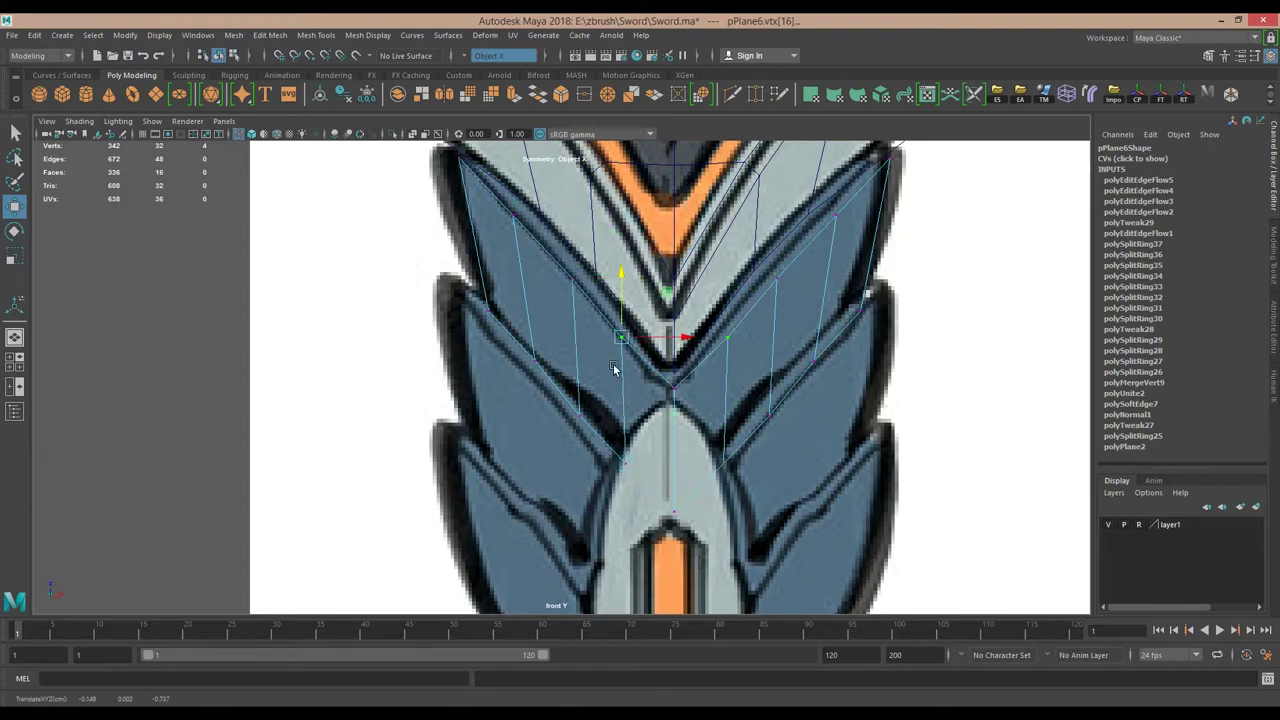
key(space)
Extrude the V guard's border edges to thicken it.
key(5)
click(415, 200)
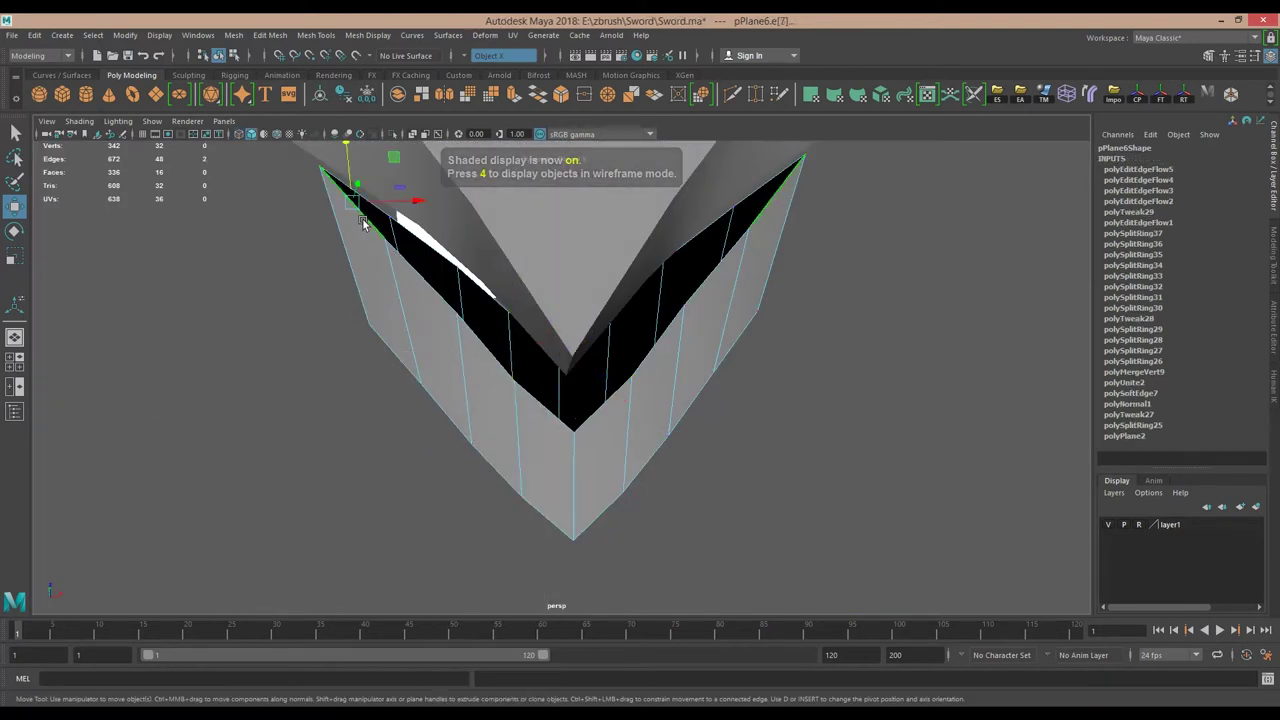
shift+right_click(487, 313)
click(484, 347)
mouse_move(484, 347)
alt+mouse_down()
mouse_move(571, 316)
mouse_move(532, 370)
alt+mouse_up()
Reposition the inner corner and apex vertices of the V to match the reference.
key(space)
scroll(423, 286, up, 2)
key(4)
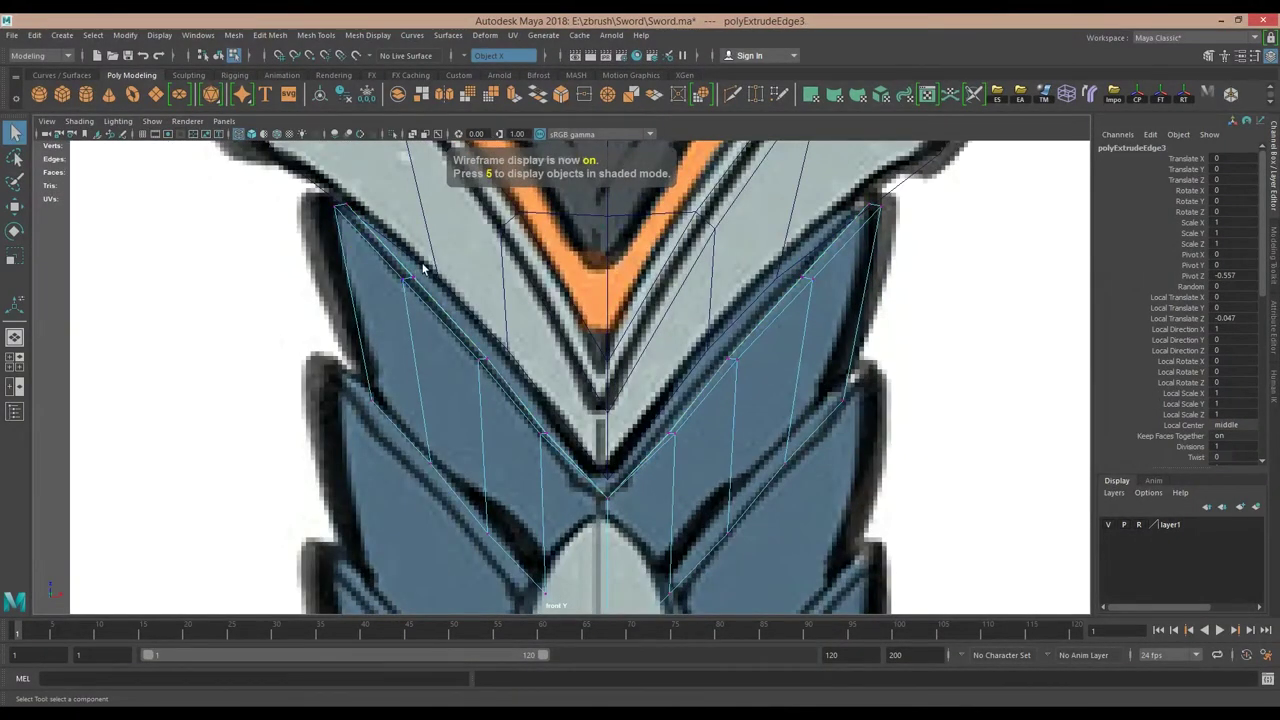
click(423, 268)
key(w)
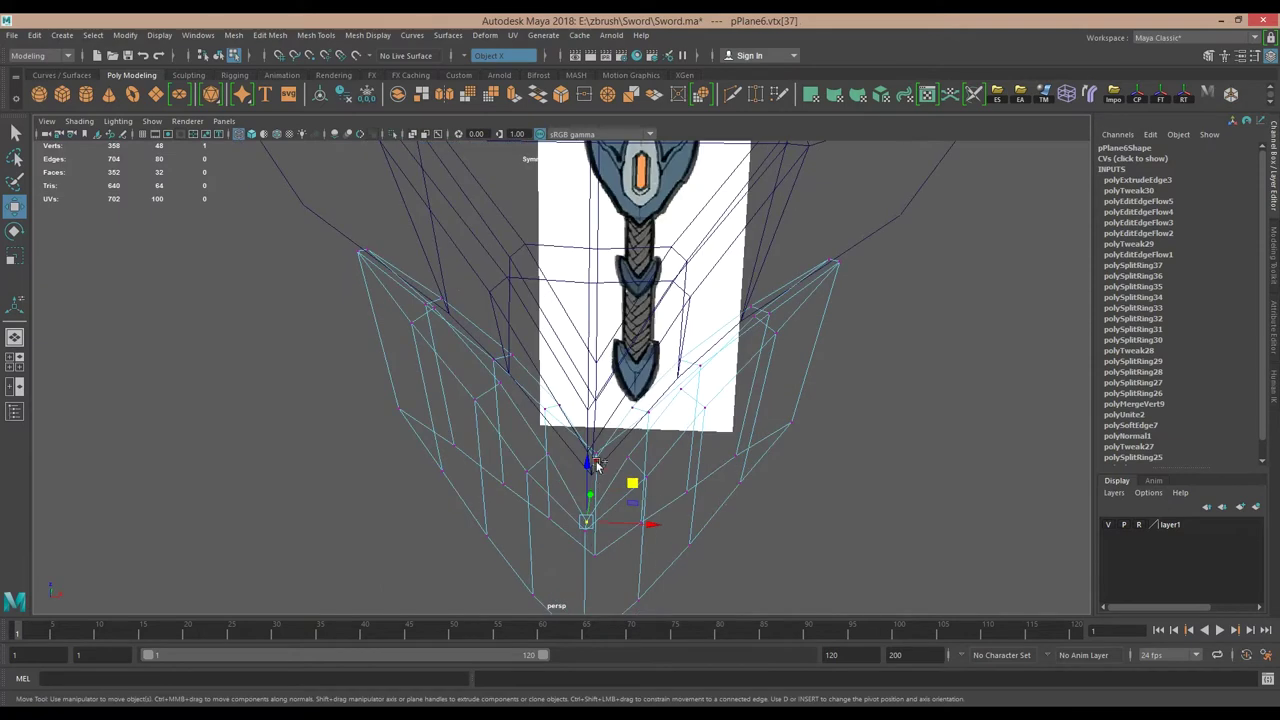
click(606, 482)
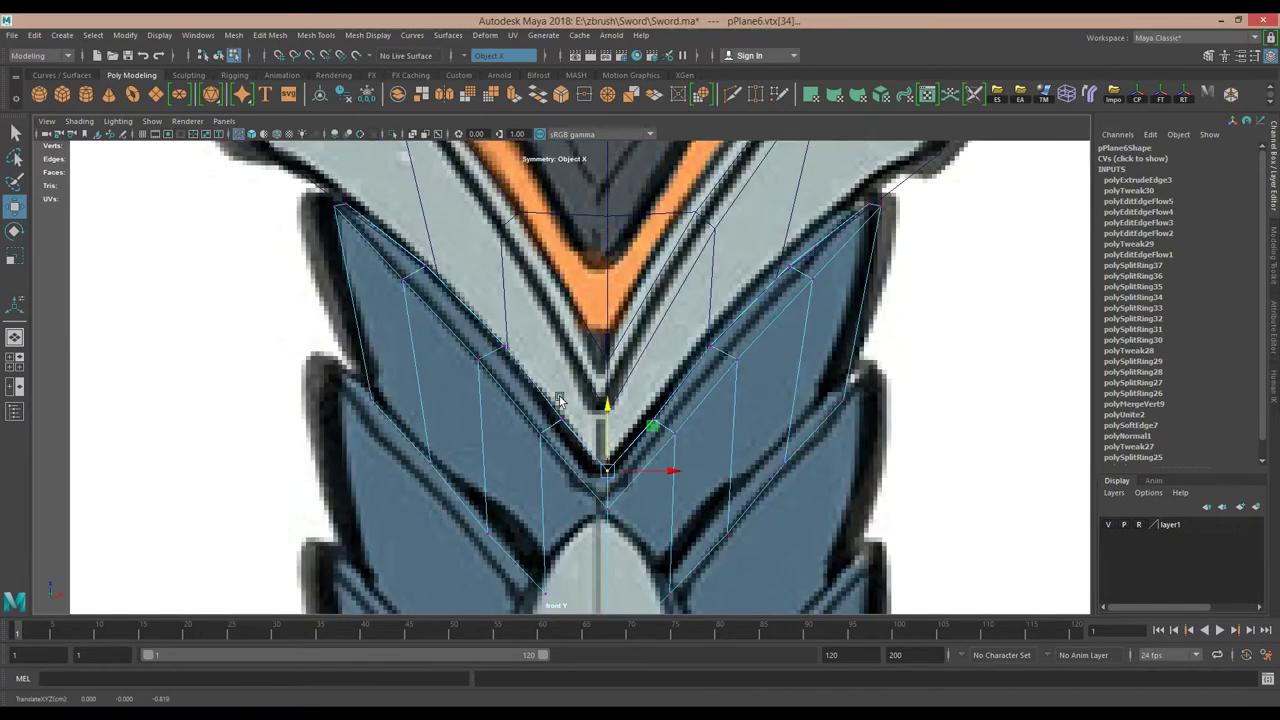
scroll(560, 400, down, 3)
key(space)
mouse_move(491, 343)
alt+mouse_down()
mouse_move(651, 366)
mouse_move(557, 462)
mouse_move(640, 429)
mouse_move(494, 416)
alt+mouse_up()
key(5)
key(r)
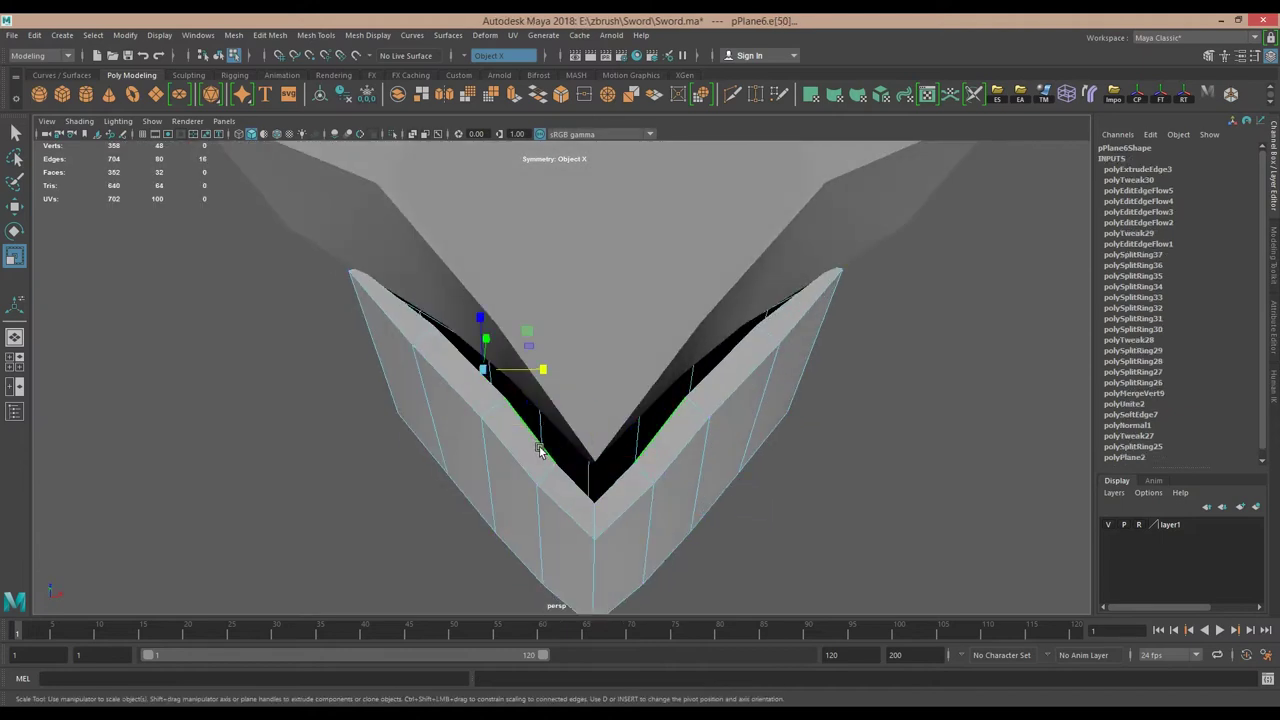
shift+right_drag(540, 450, 529, 623)
Isolate the guard and Multi-Cut a new edge across its face.
right_drag(657, 357, 820, 349)
key(w)
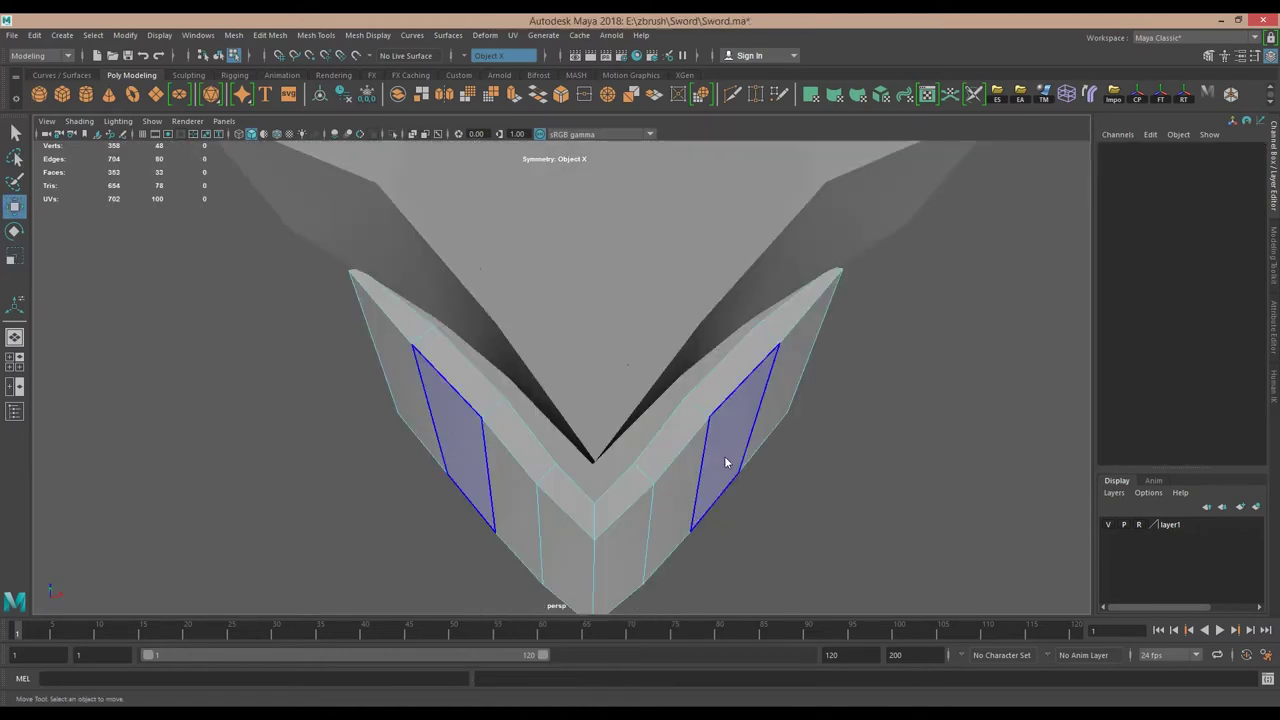
click(593, 382)
key(ctrl+1)
alt+drag(593, 382, 543, 287)
ctrl+click(507, 238)
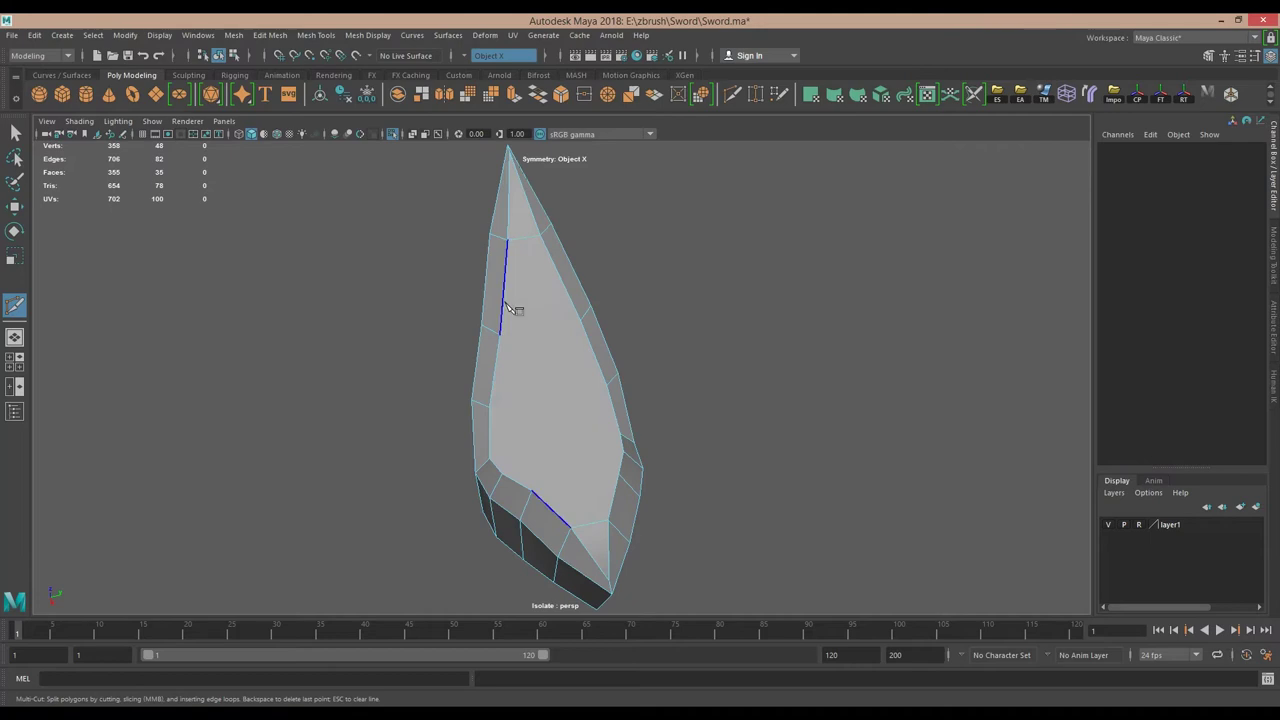
key(w)
alt+drag(643, 476, 683, 366)
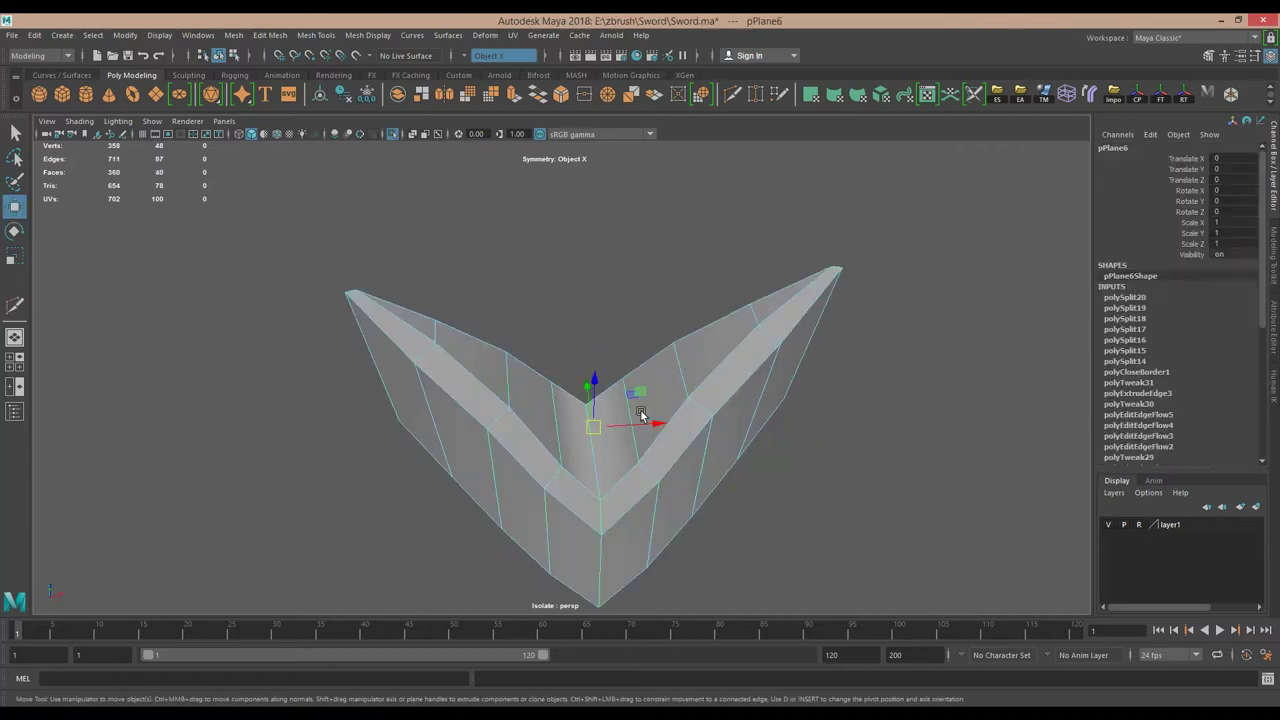
right_drag(674, 440, 700, 455)
alt+drag(700, 455, 662, 426)
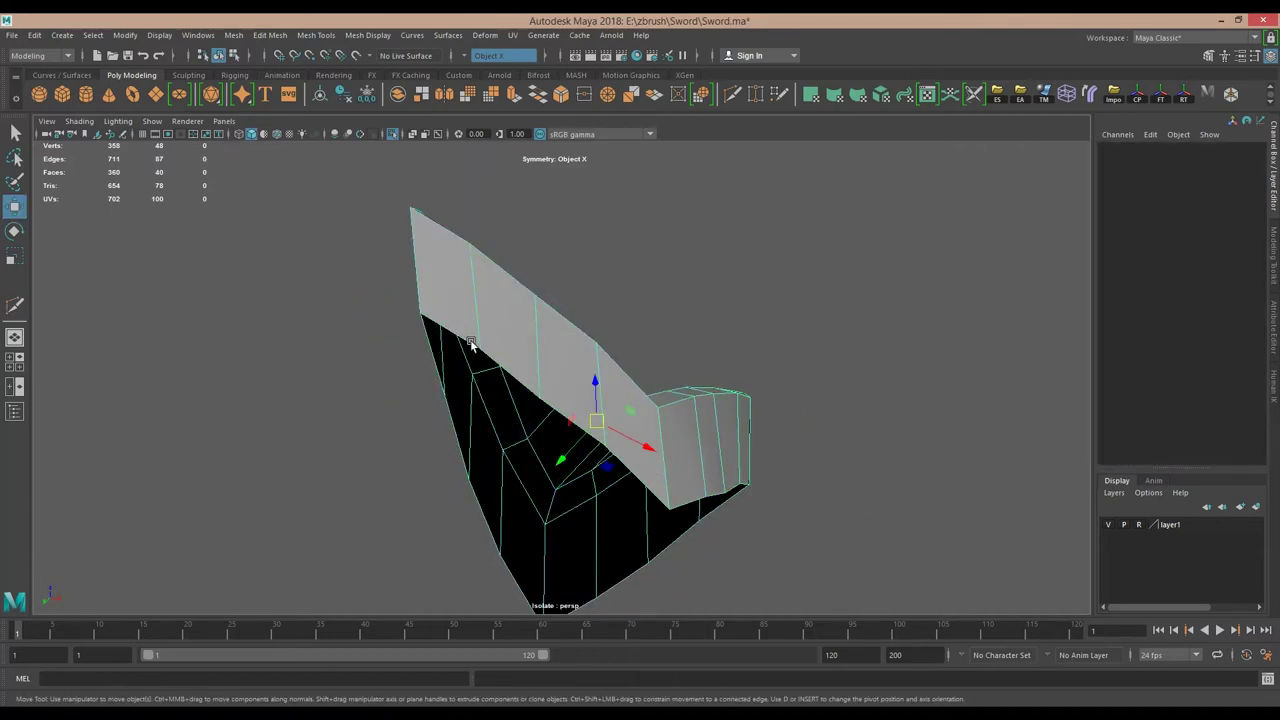
Place a copy of the guard, pPlane7, lower over the next blue leaf.
key(ctrl+1)
mouse_move(563, 400)
alt+mouse_down()
mouse_move(601, 470)
mouse_move(534, 393)
alt+mouse_up()
click(601, 470)
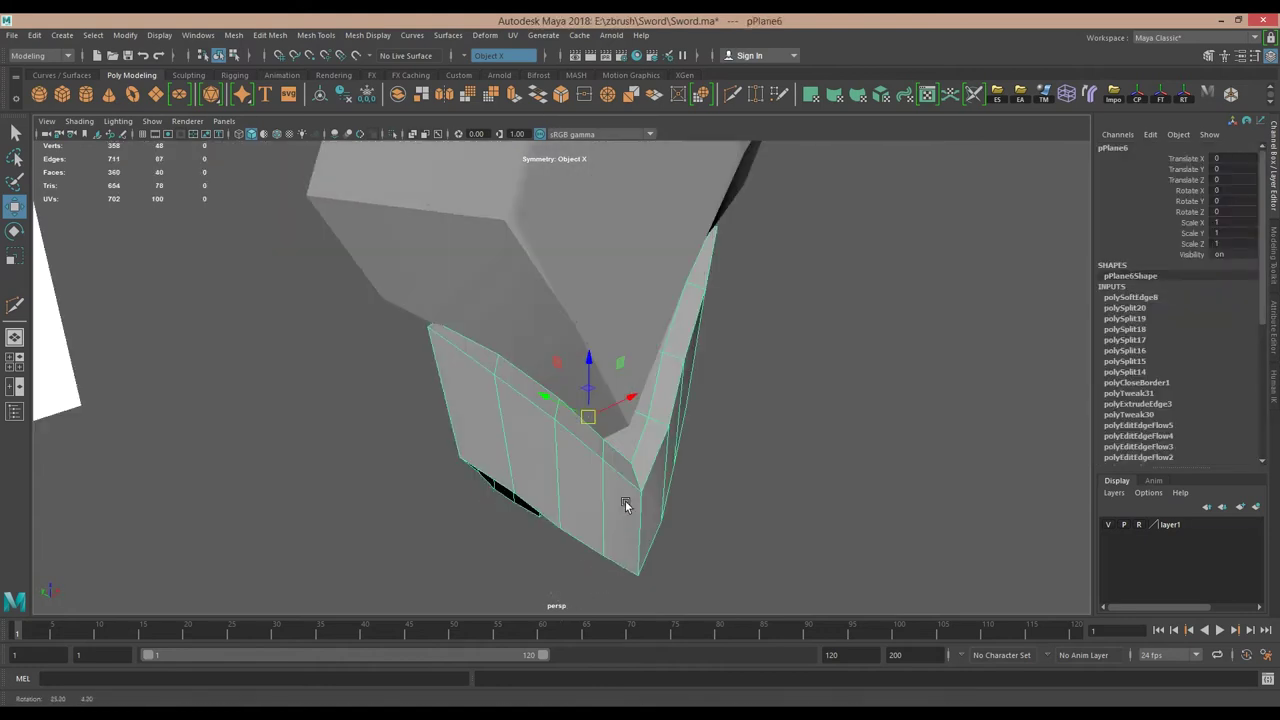
key(r)
mouse_move(589, 432)
alt+mouse_down()
mouse_move(580, 403)
mouse_move(605, 432)
alt+mouse_up()
key(4)
shift+drag(578, 332, 568, 362)
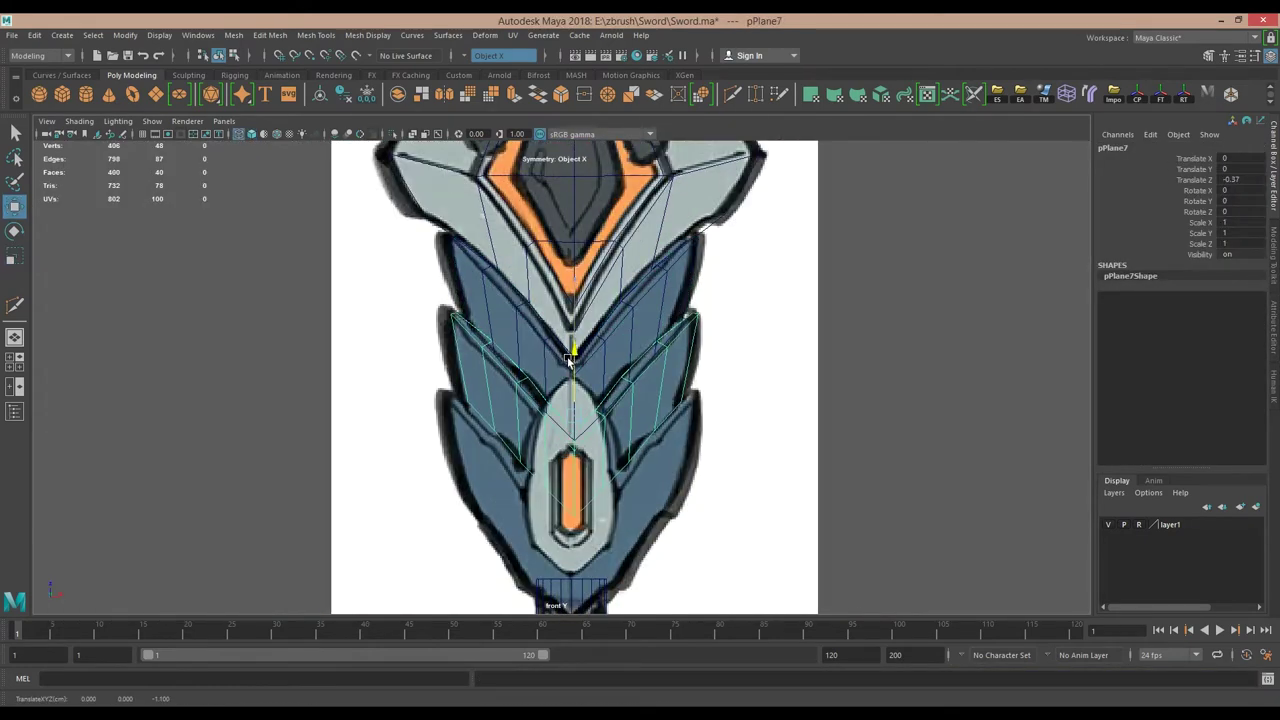
Duplicate the guard copy and move the new copies further down the blade.
key(F9)
click(675, 405)
scroll(627, 413, up, 3)
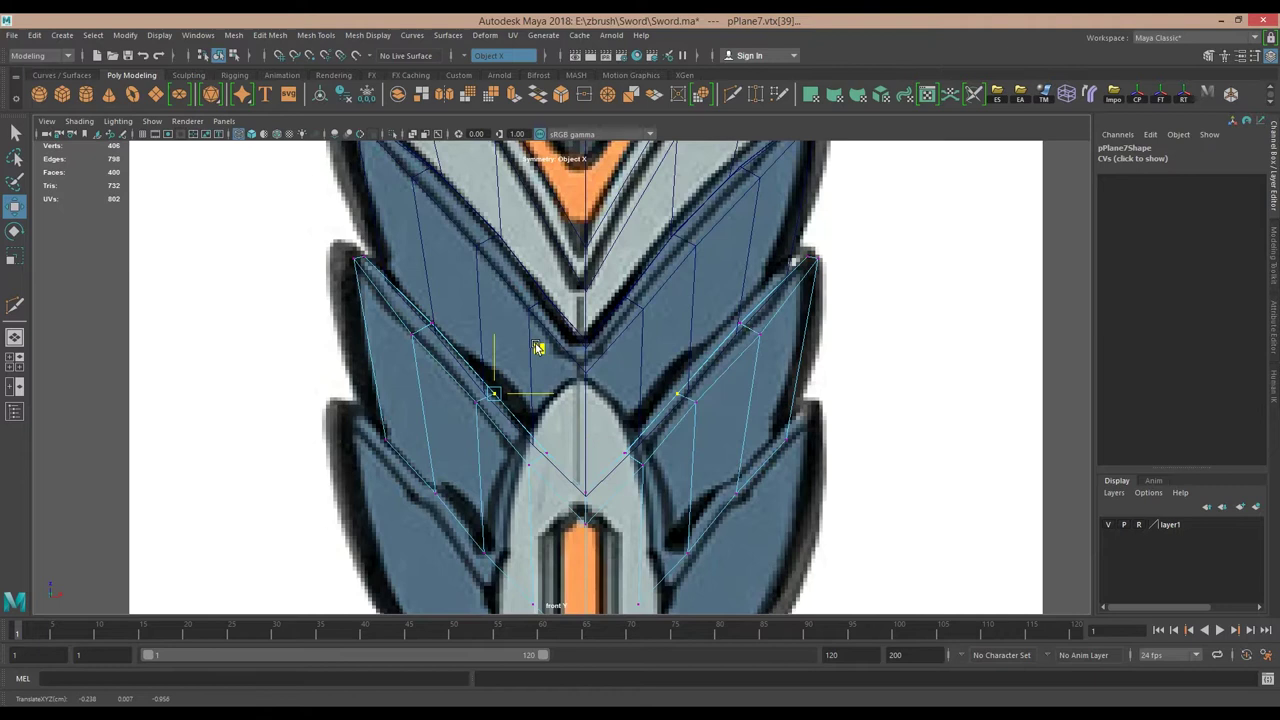
alt+middle_drag(589, 533, 589, 400)
scroll(589, 400, down, 3)
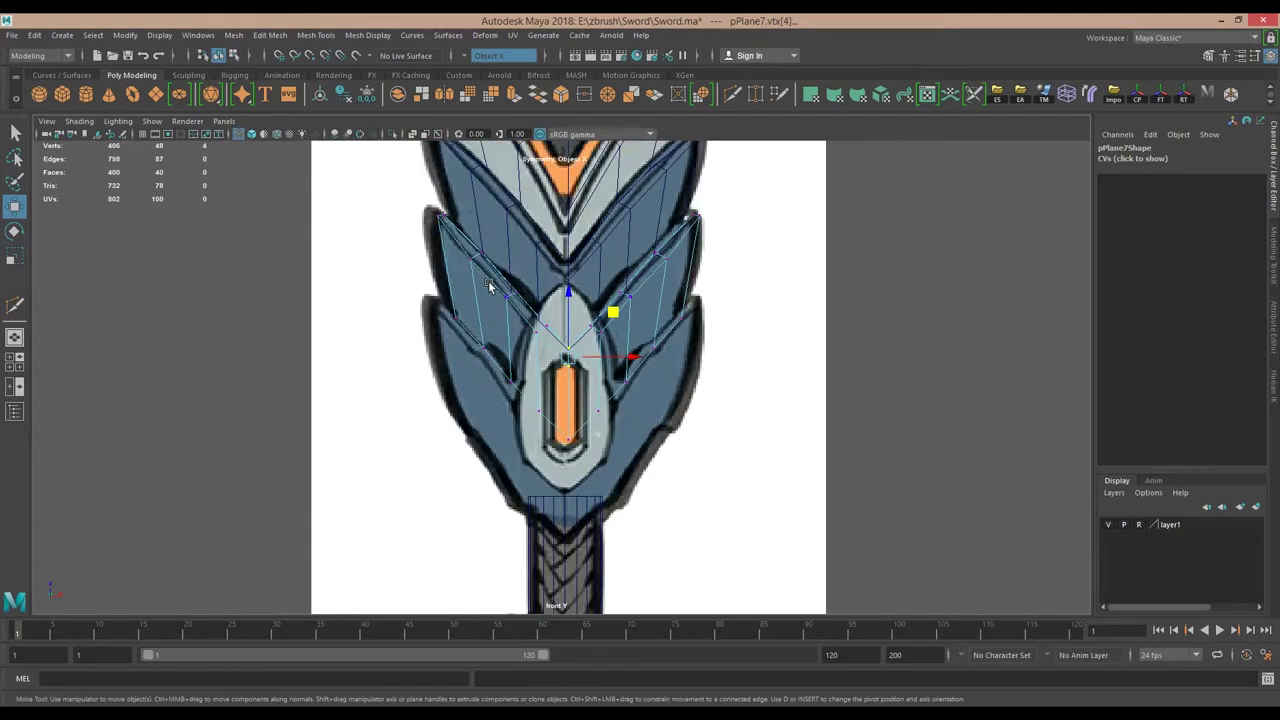
scroll(589, 400, up, 1)
key(F8)
shift+drag(587, 345, 587, 383)
scroll(587, 412, up, 2)
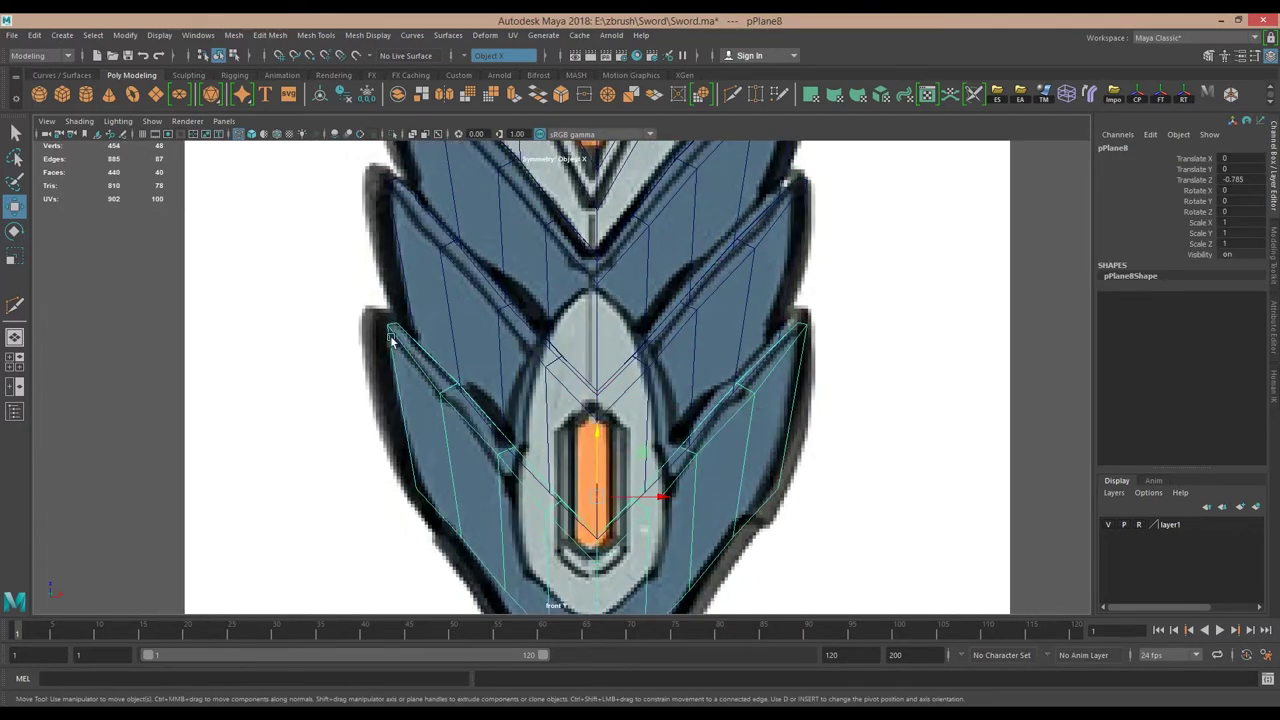
Nudge the copy's corner vertices and those below the orange gem onto the reference.
key(F9)
drag(405, 345, 385, 278)
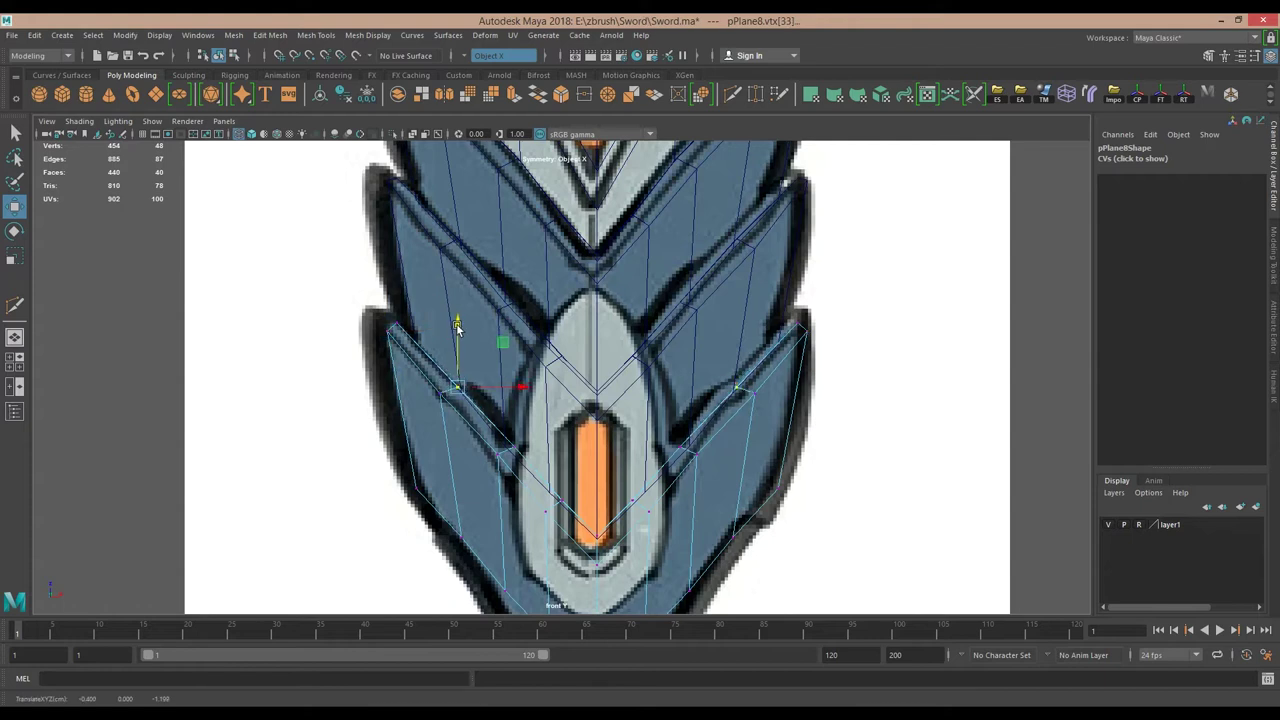
drag(505, 407, 505, 415)
scroll(486, 357, up, 1)
mouse_move(505, 415)
alt+middle_down()
mouse_move(486, 357)
mouse_move(512, 258)
alt+middle_up()
drag(509, 463, 563, 536)
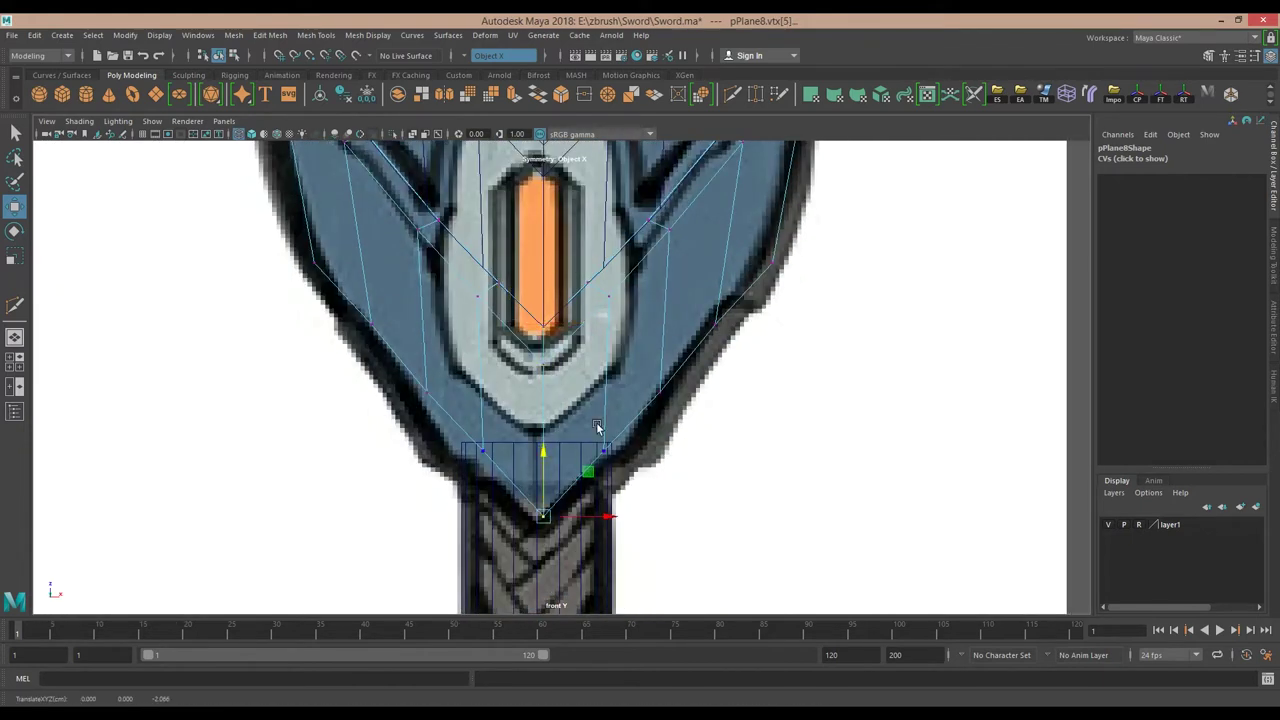
scroll(427, 350, up, 2)
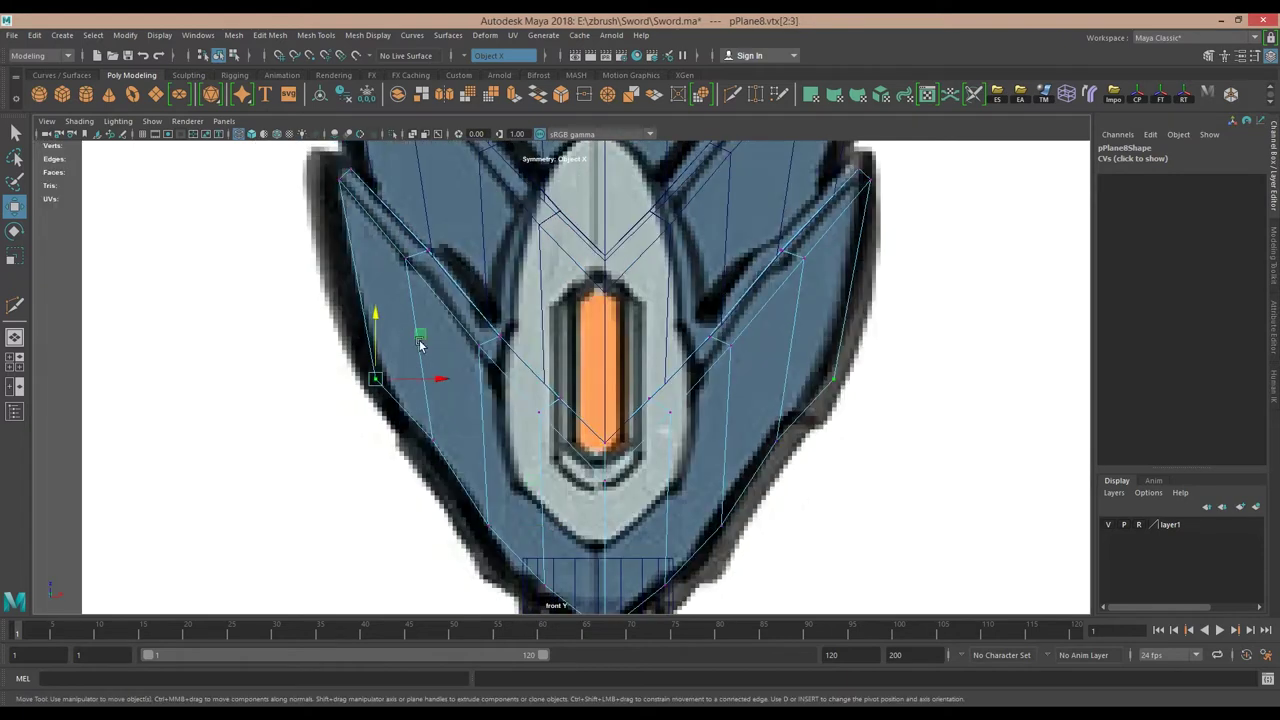
Select the blade piece's open edges and Fill Hole to close its end.
key(space)
drag(543, 486, 600, 430)
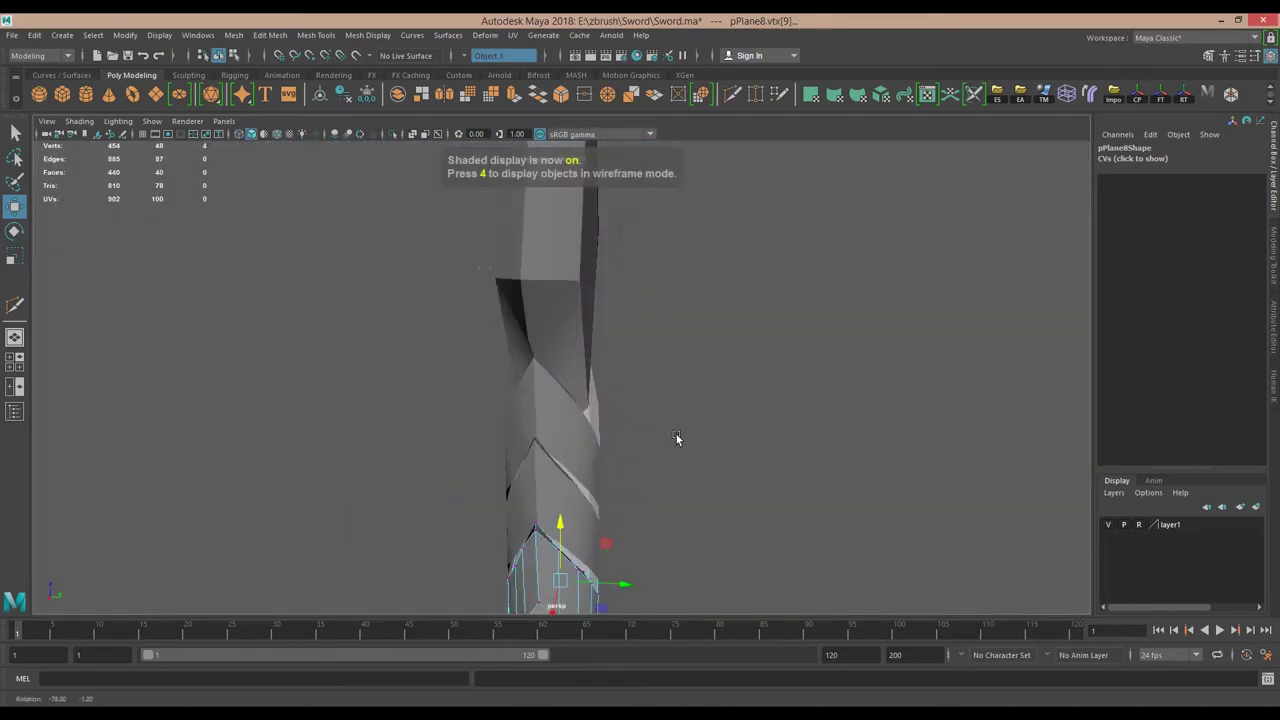
mouse_move(677, 440)
alt+mouse_down()
mouse_move(472, 390)
mouse_move(609, 478)
mouse_move(566, 486)
mouse_move(544, 340)
mouse_move(557, 600)
mouse_move(575, 355)
alt+mouse_up()
mouse_move(453, 343)
alt+mouse_down()
mouse_move(270, 360)
mouse_move(614, 366)
alt+mouse_up()
scroll(473, 371, up, 3)
click(569, 478)
key(r)
mouse_move(569, 478)
alt+mouse_down()
mouse_move(457, 457)
mouse_move(421, 432)
mouse_move(578, 292)
mouse_move(614, 308)
mouse_move(537, 447)
alt+mouse_up()
click(537, 447)
key(w)
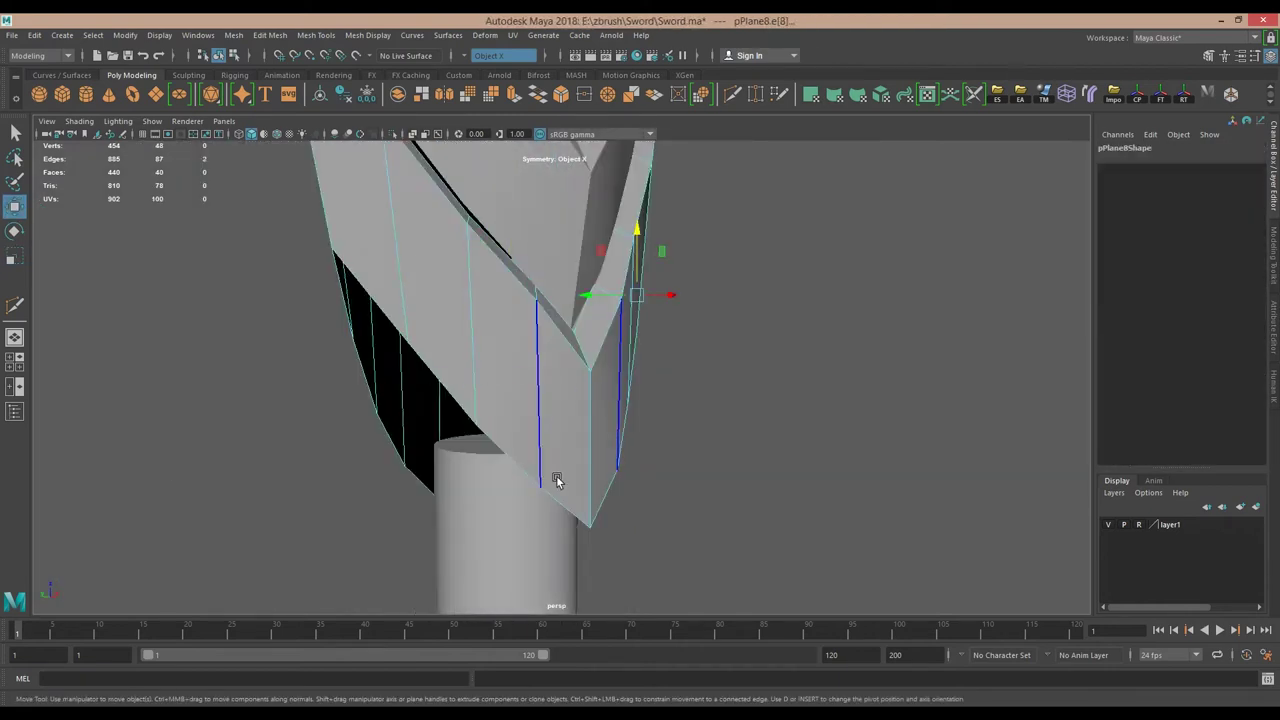
alt+drag(394, 403, 546, 360)
shift+right_drag(571, 309, 557, 406)
key(w)
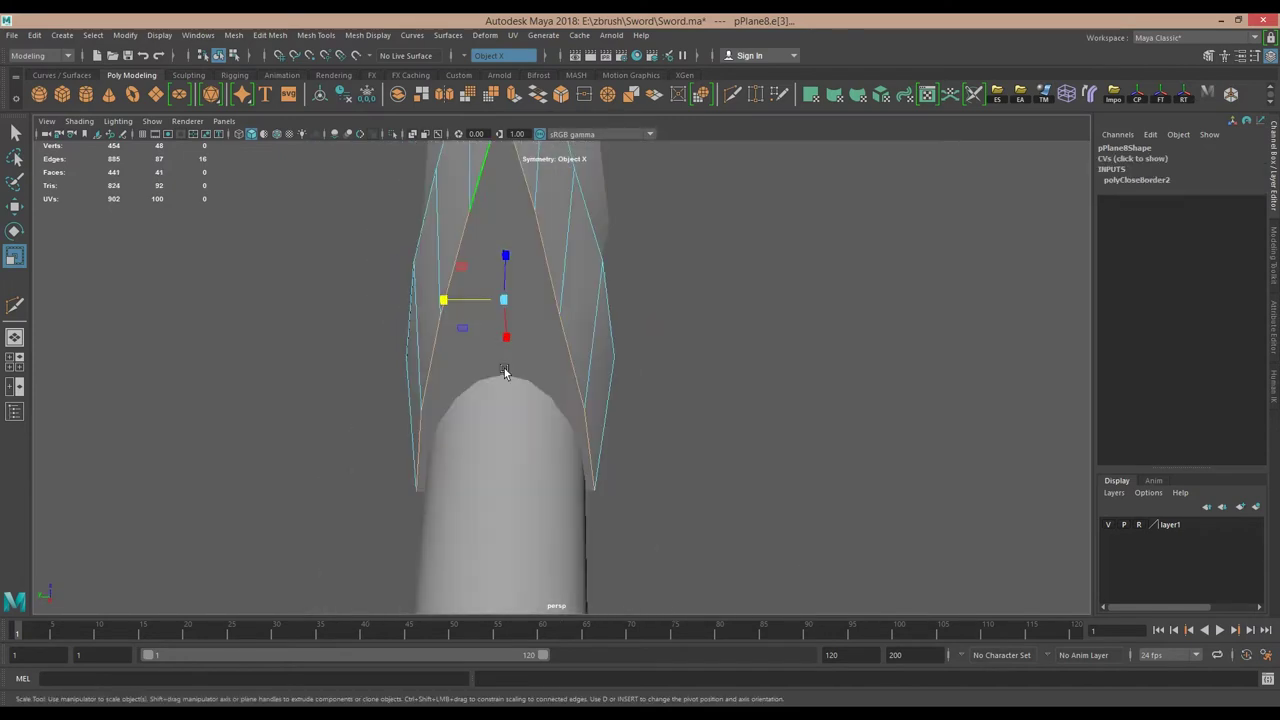
alt+drag(496, 368, 495, 230)
Isolate the blade piece and Multi-Cut new edges across its side.
key(ctrl+1)
shift+right_drag(500, 330, 520, 390)
alt+drag(520, 390, 620, 415)
click(614, 420)
key(w)
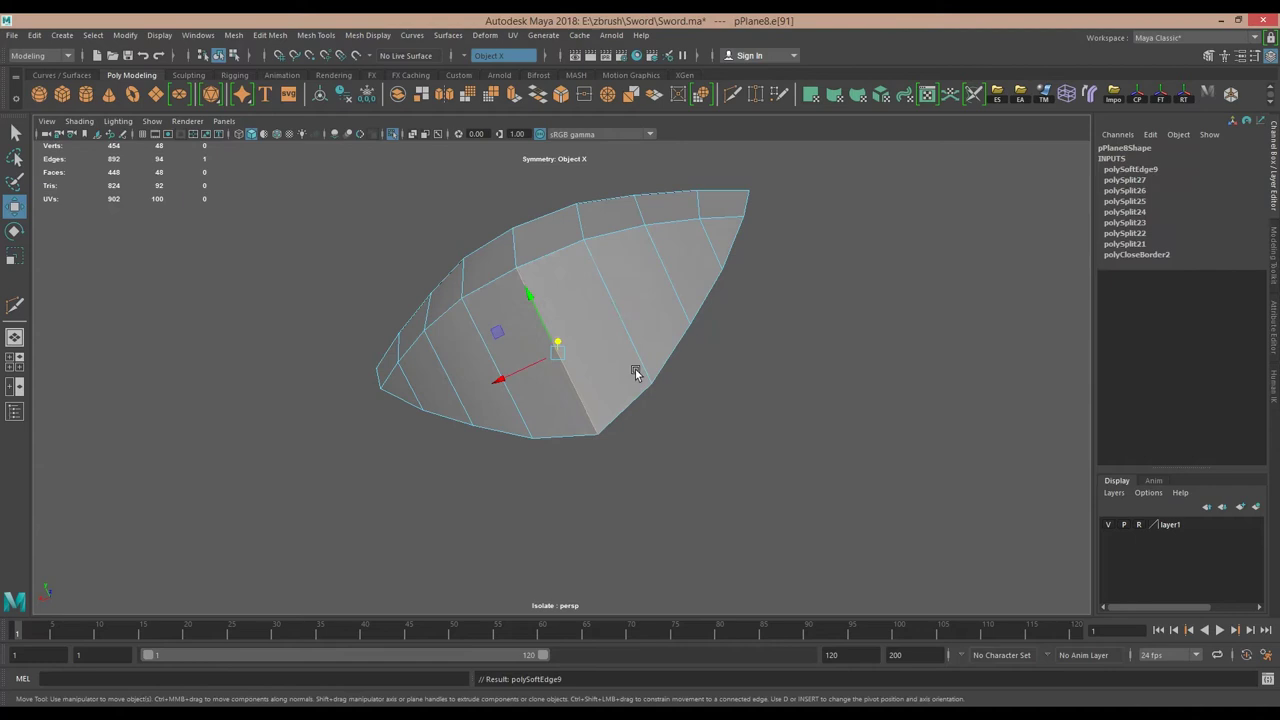
key(ctrl+1)
alt+drag(645, 385, 619, 361)
right_drag(671, 329, 606, 329)
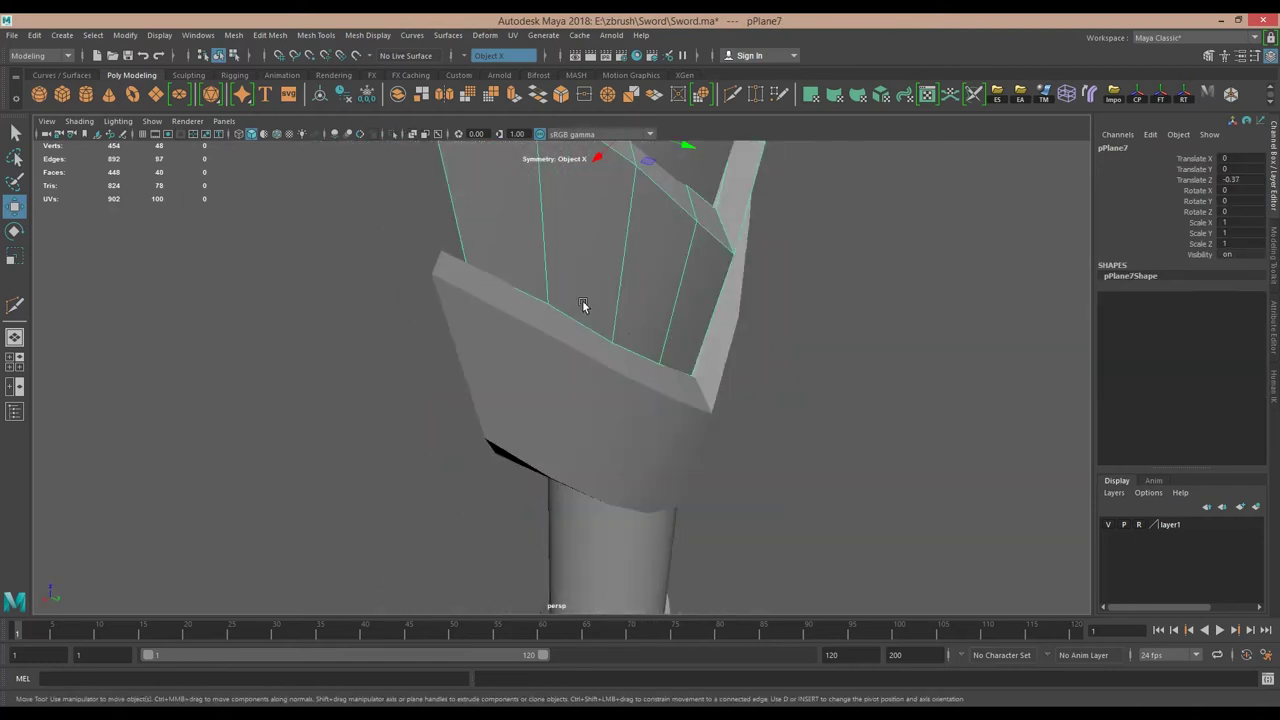
click(680, 421)
alt+drag(681, 418, 513, 412)
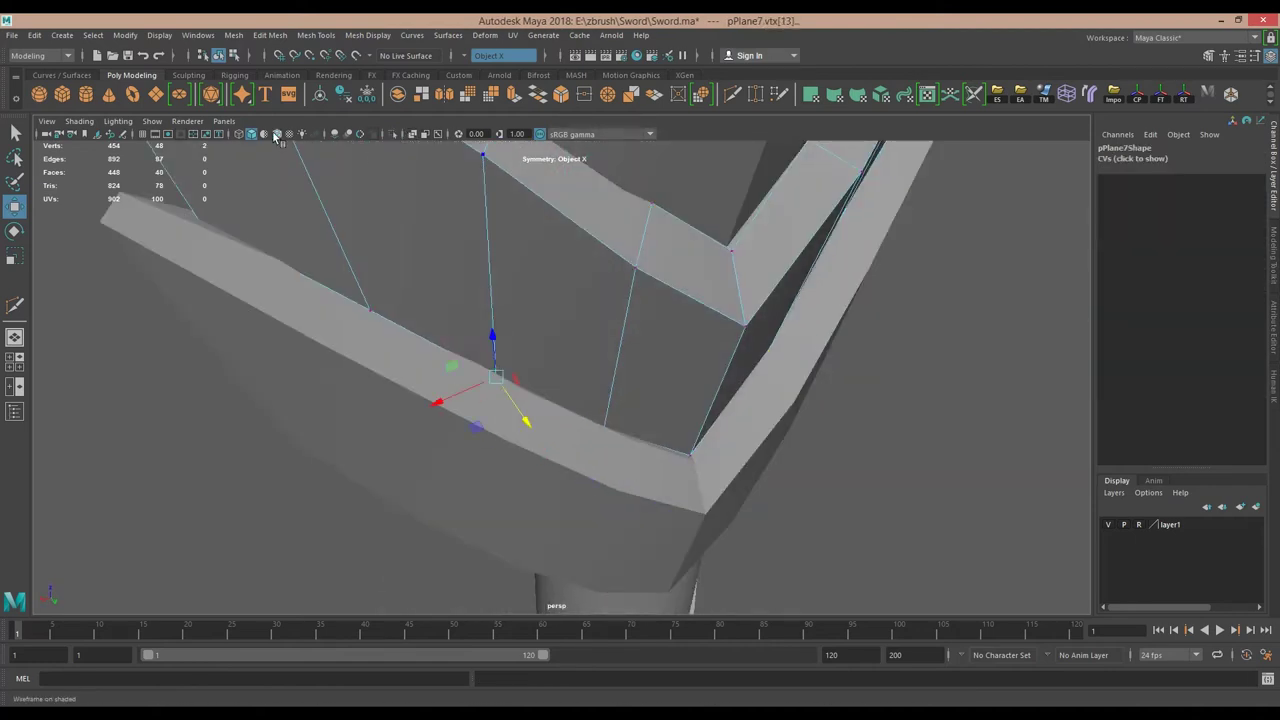
Insert a new edge loop across the guard plate and move pPlane9 back in Z.
alt+drag(330, 260, 580, 380)
click(621, 385)
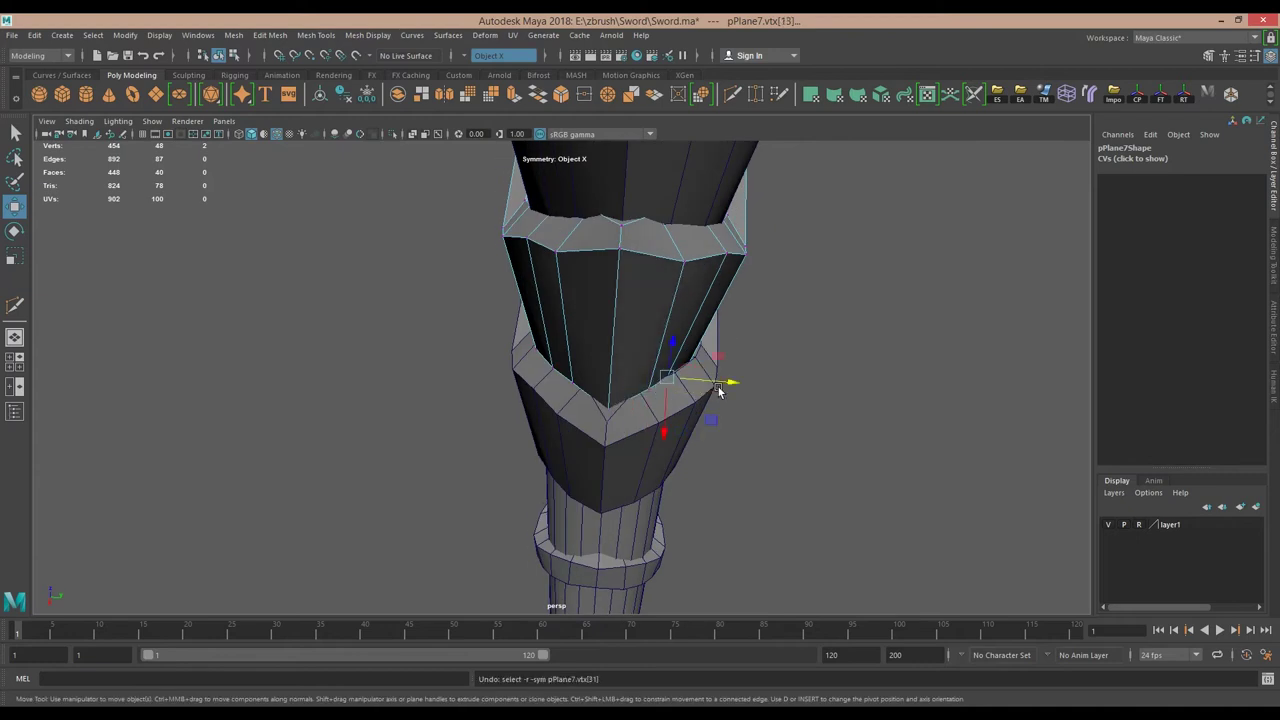
alt+right_drag(718, 390, 844, 237)
right_drag(686, 340, 771, 337)
click(757, 400)
mouse_move(757, 400)
alt+mouse_down()
mouse_move(584, 457)
mouse_move(599, 457)
mouse_move(613, 487)
alt+mouse_up()
mouse_move(596, 545)
alt+mouse_down()
mouse_move(511, 457)
mouse_move(640, 486)
alt+mouse_up()
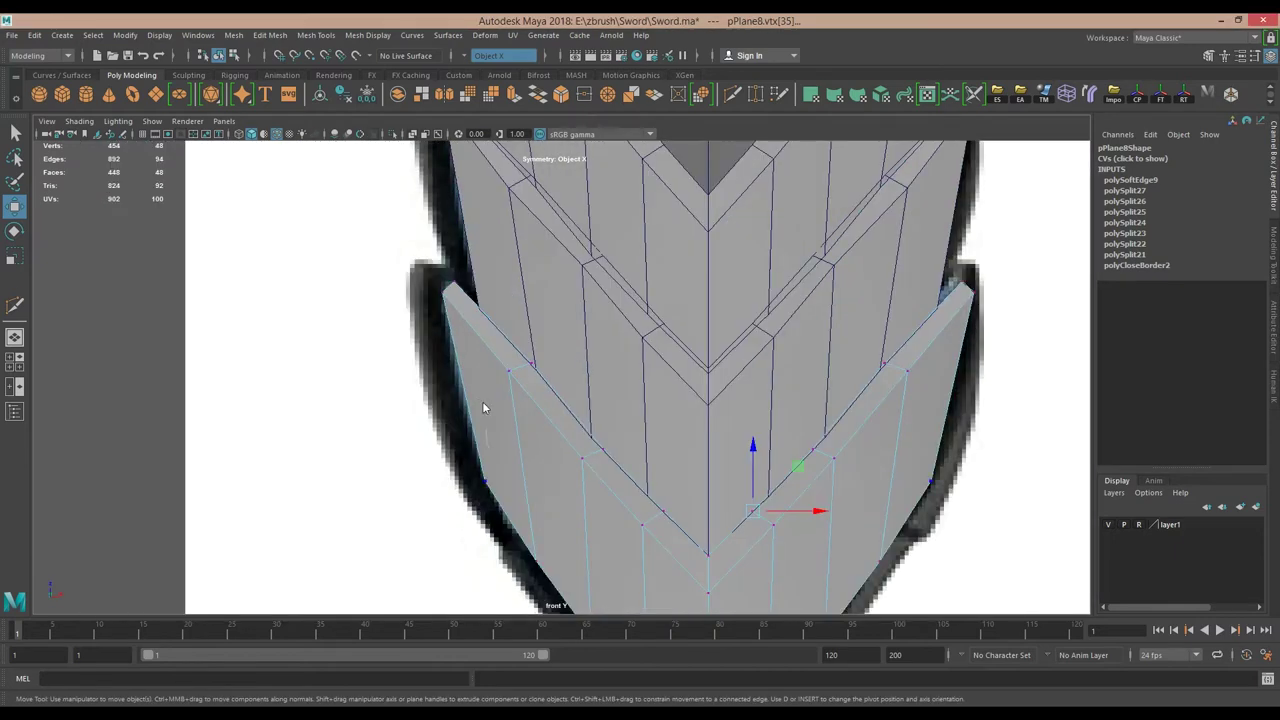
ctrl+click(523, 457)
click(457, 380)
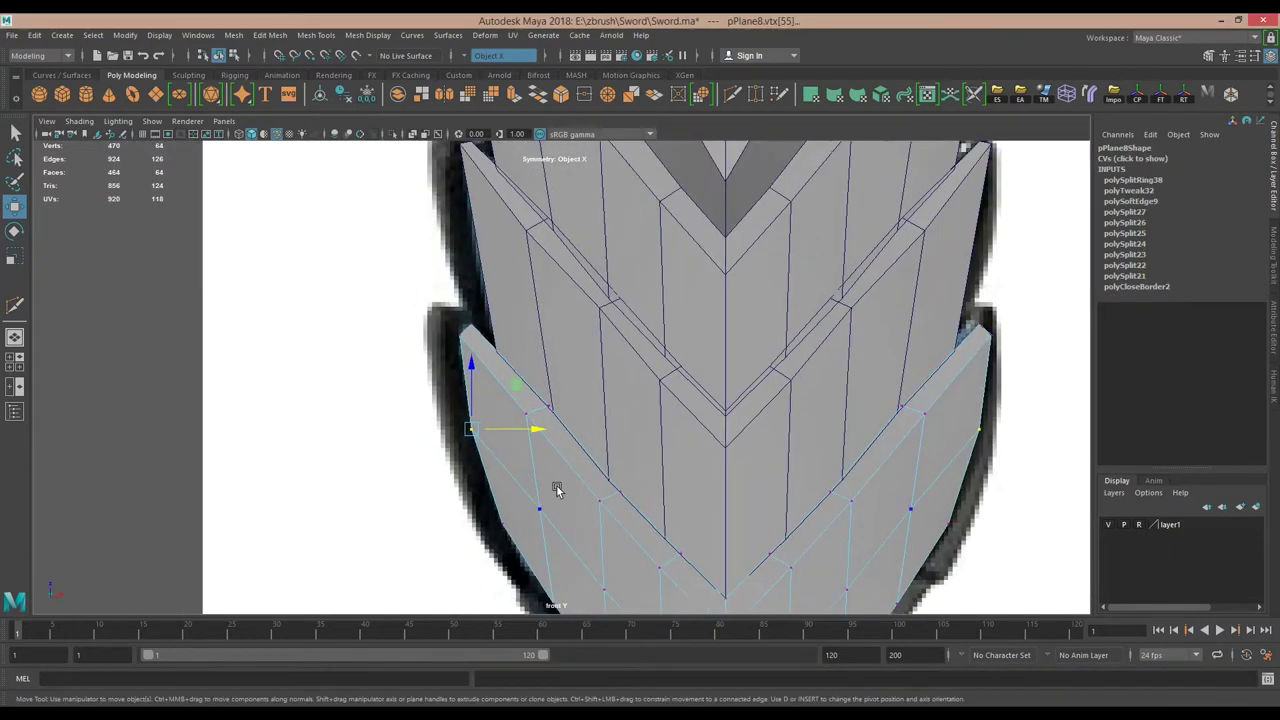
scroll(557, 489, down, 3)
drag(631, 363, 634, 316)
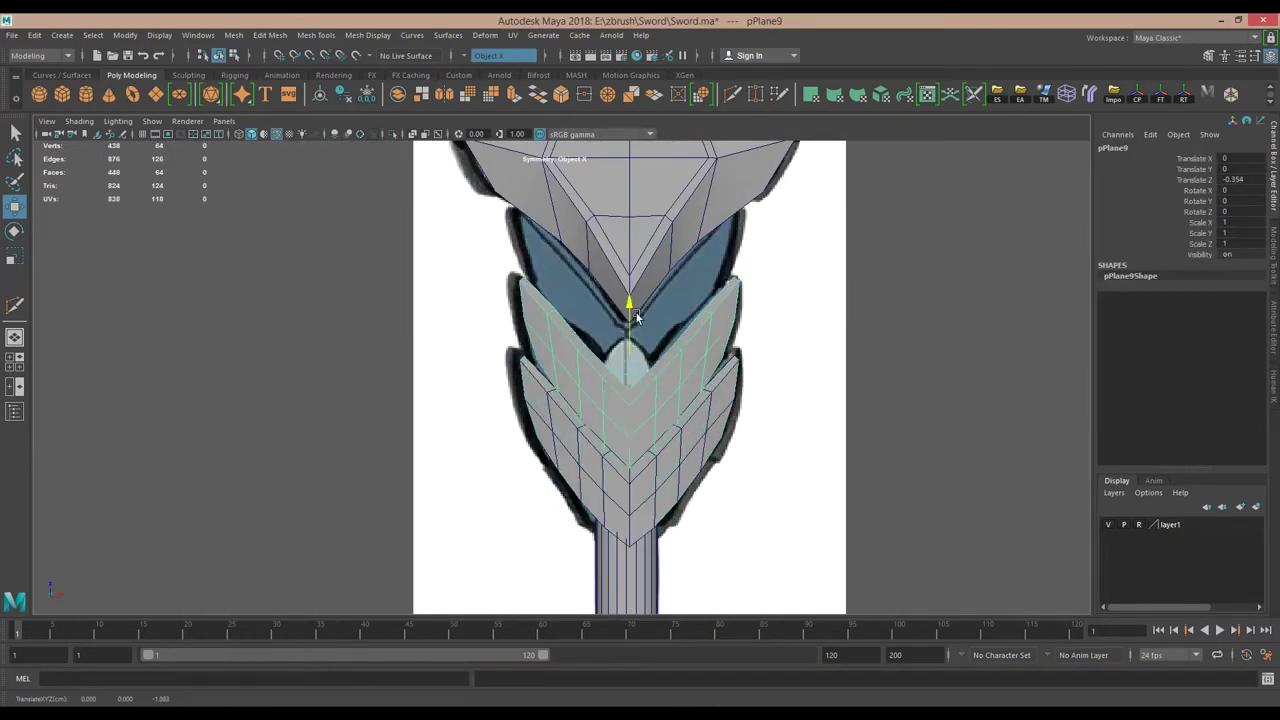
Compare the guard plate's vertices between the perspective and front reference views.
scroll(452, 335, up, 3)
key(F9)
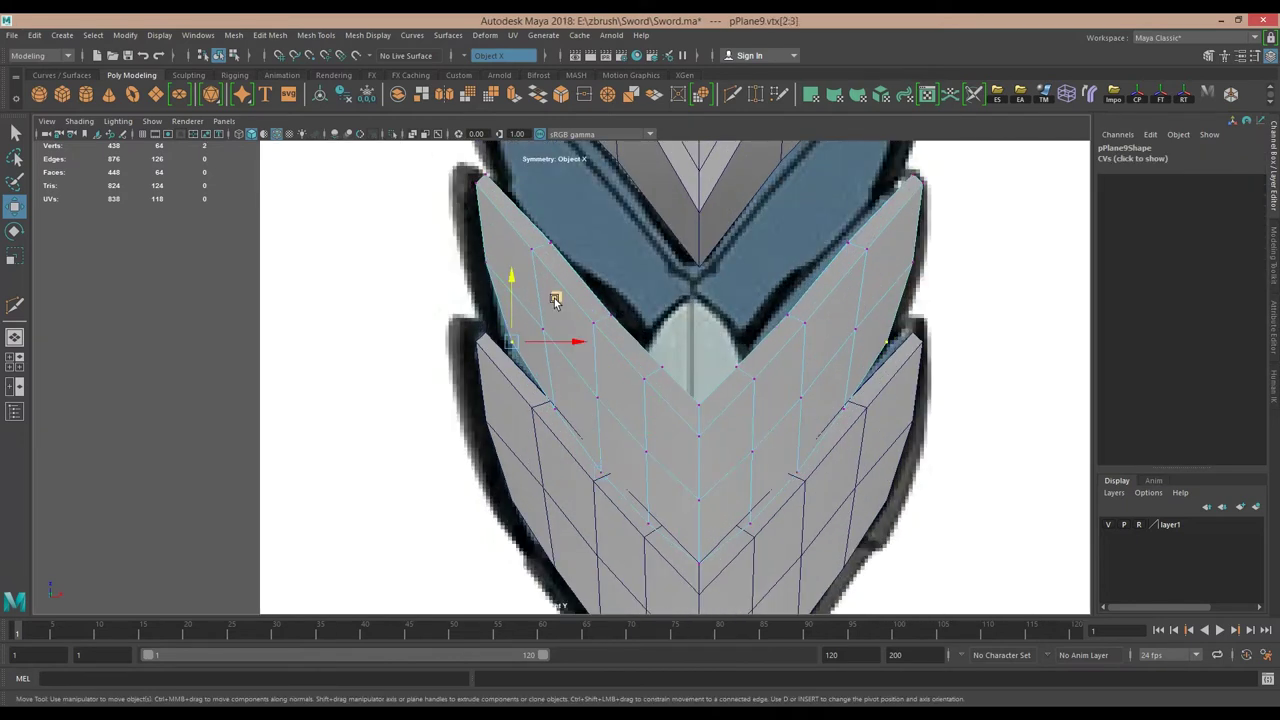
key(space)
drag(543, 314, 490, 382)
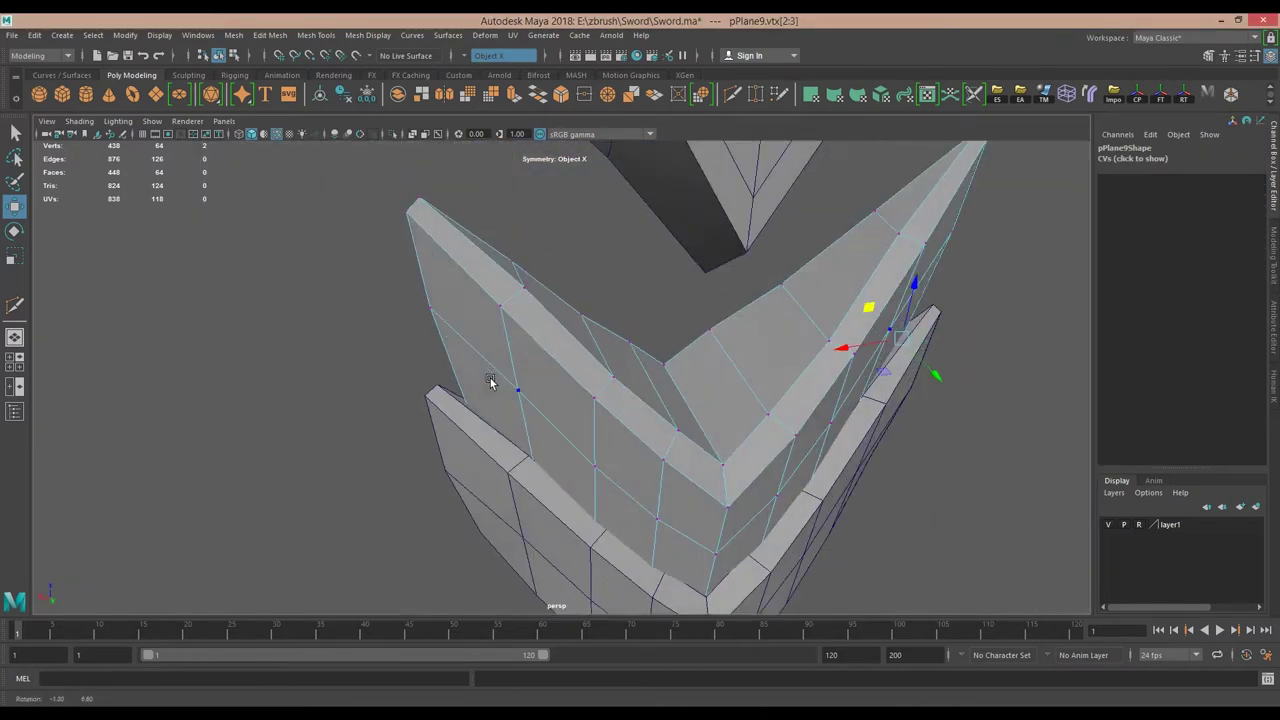
key(space)
drag(651, 371, 561, 360)
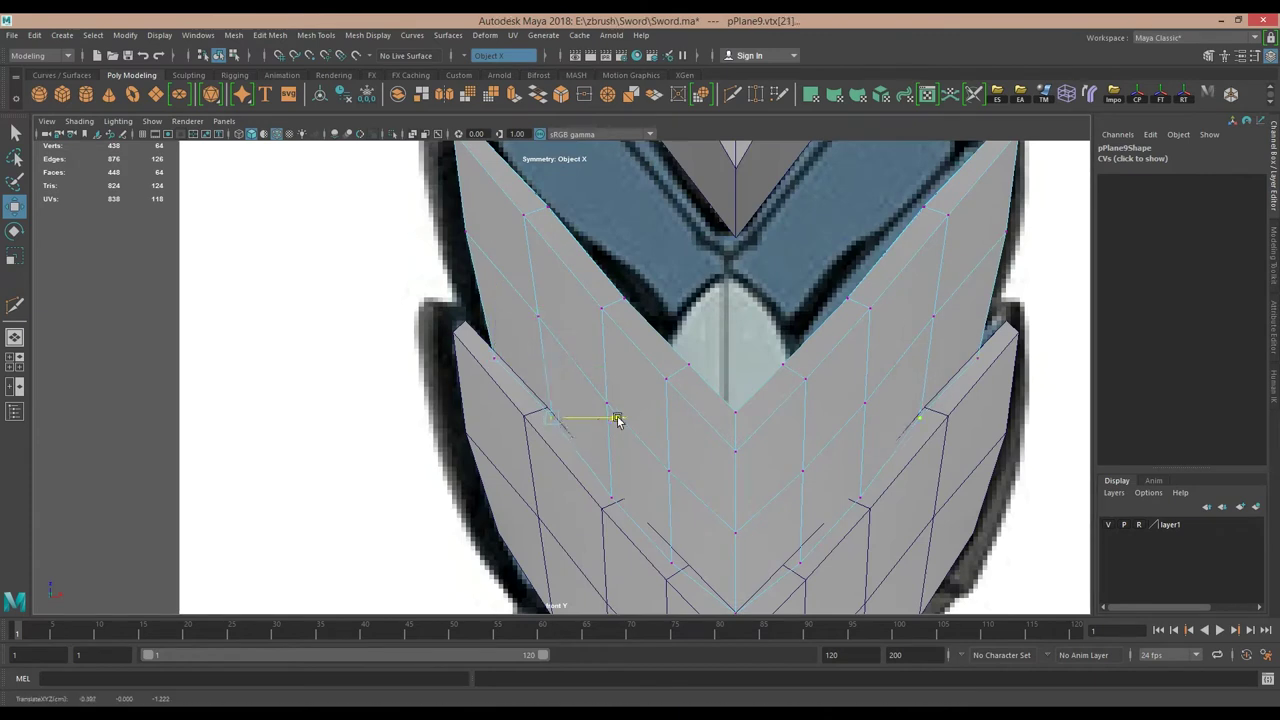
key(space)
drag(586, 430, 557, 423)
click(543, 486)
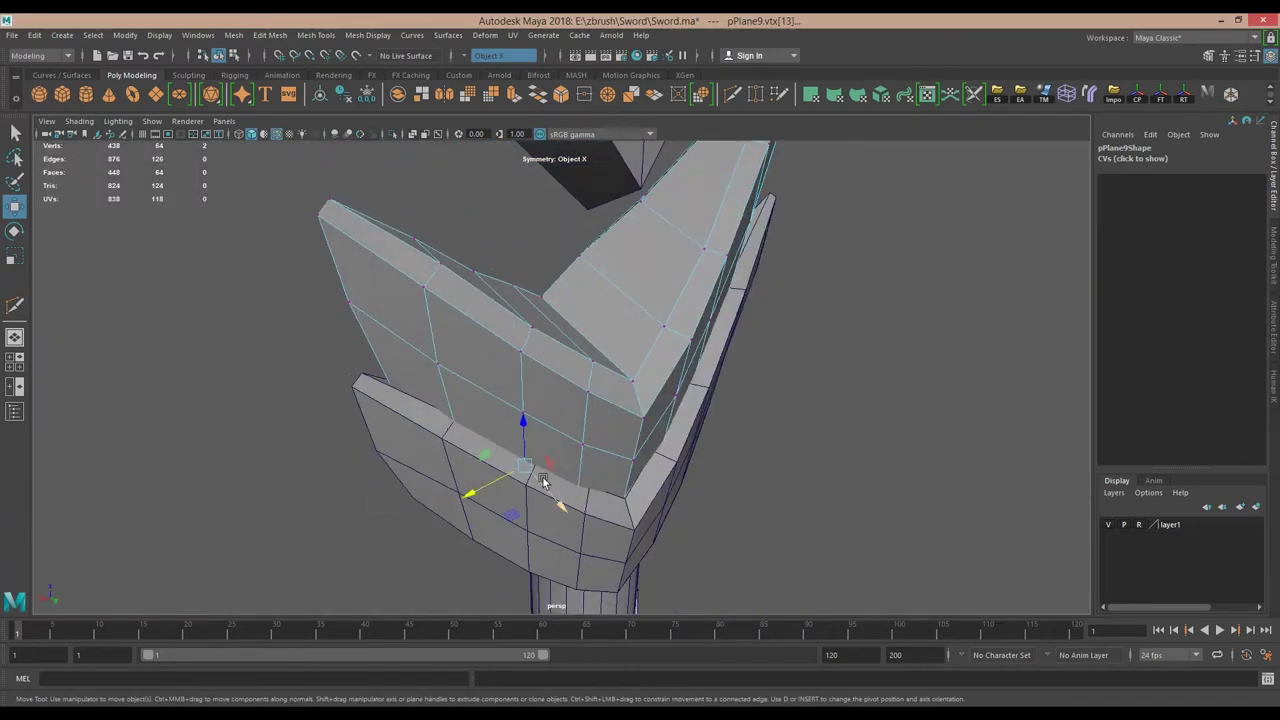
alt+drag(543, 486, 700, 480)
Remove the extra edge loop from the plate and preview it over the reference.
key(space)
key(space)
mouse_move(486, 414)
mouse_down()
mouse_move(529, 440)
mouse_move(771, 440)
mouse_move(419, 517)
mouse_move(420, 486)
mouse_move(515, 510)
mouse_up()
key(r)
click(515, 510)
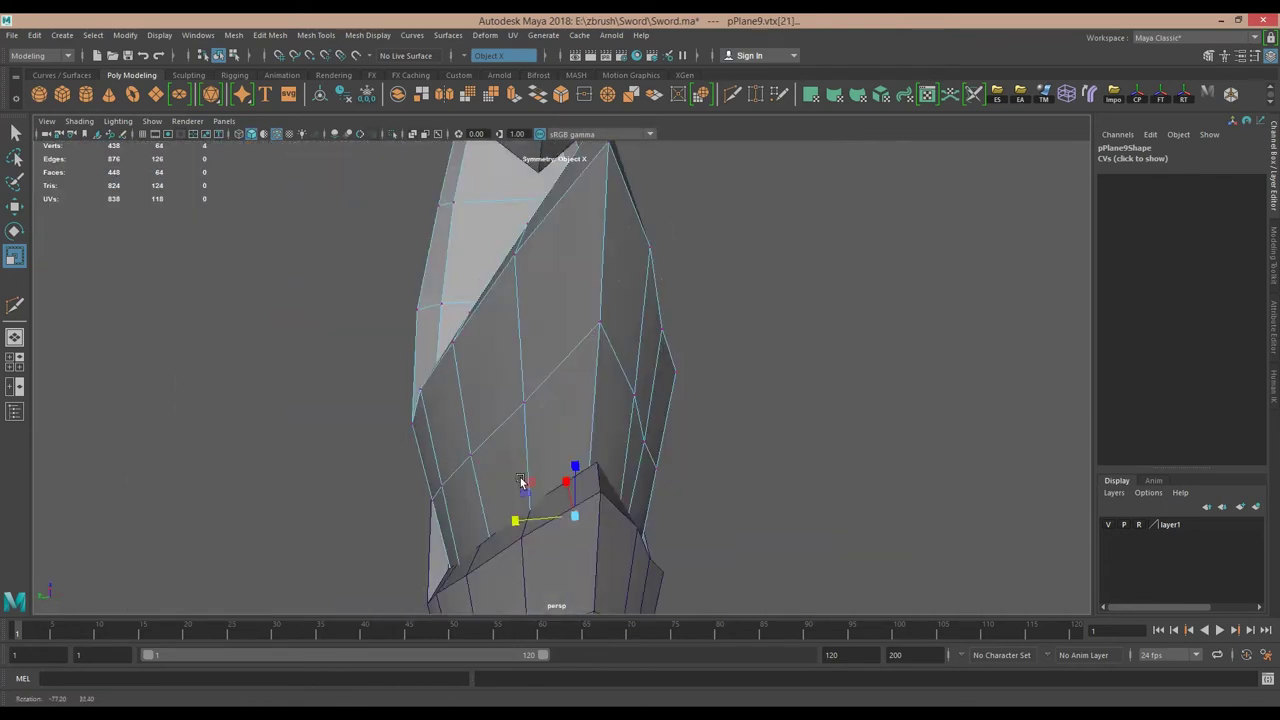
mouse_move(503, 549)
alt+mouse_down()
mouse_move(634, 486)
mouse_move(528, 514)
mouse_move(526, 428)
alt+mouse_up()
key(ctrl+z)
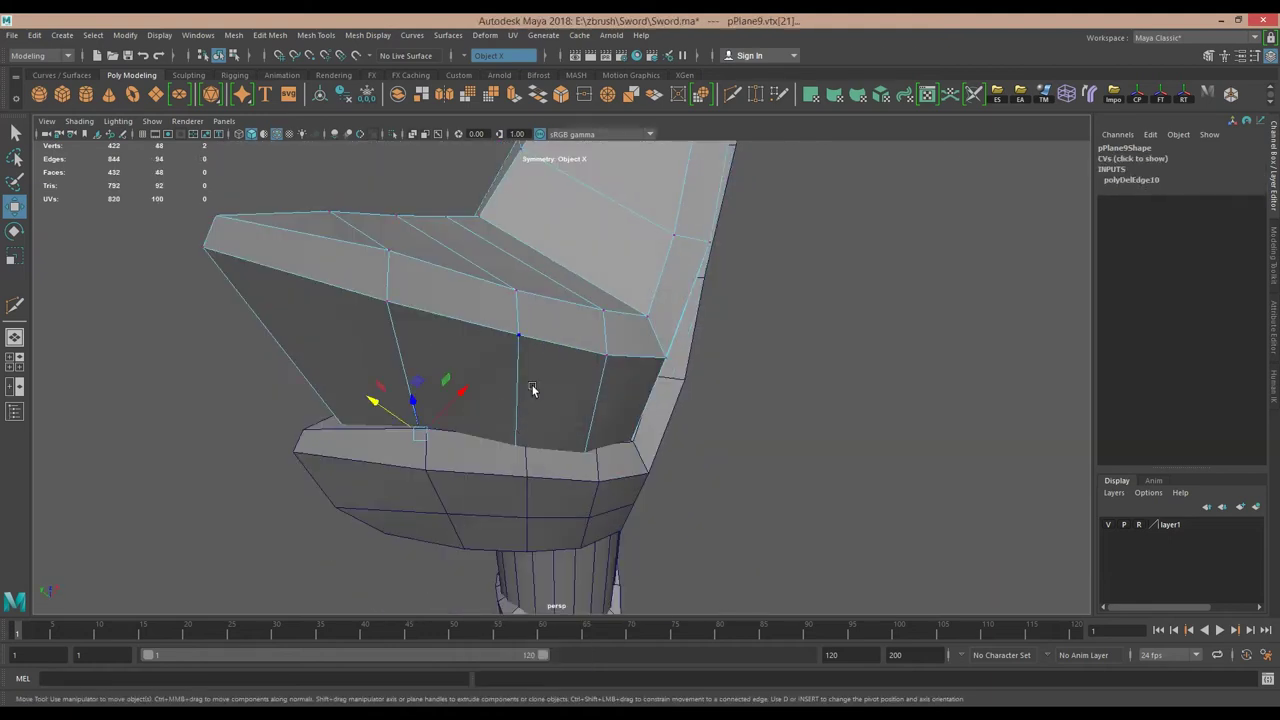
key(6)
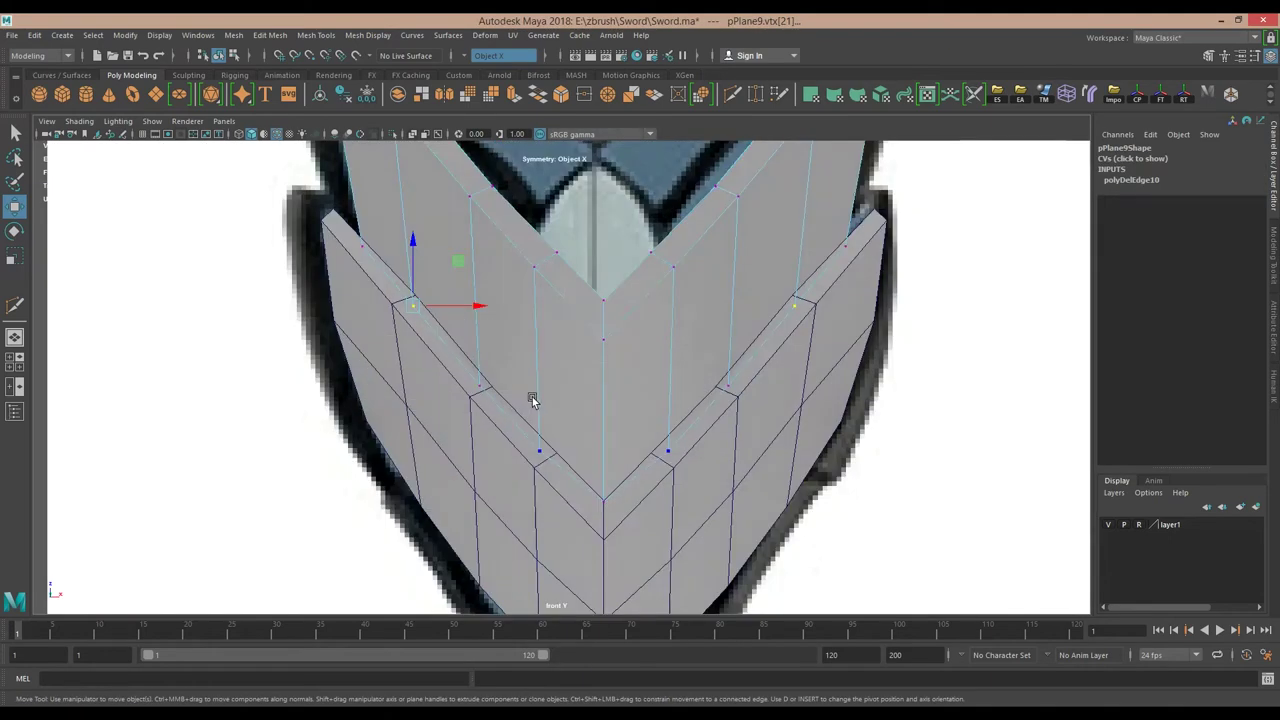
key(ctrl+z)
key(ctrl+z)
key(5)
mouse_move(509, 402)
alt+mouse_down()
mouse_move(386, 423)
mouse_move(514, 366)
alt+mouse_up()
Tweak the guard plate's corner and edge vertices to the reference shape.
right_click(514, 366)
click(520, 451)
mouse_move(574, 474)
alt+mouse_down()
mouse_move(628, 484)
mouse_move(650, 520)
alt+mouse_up()
click(653, 527)
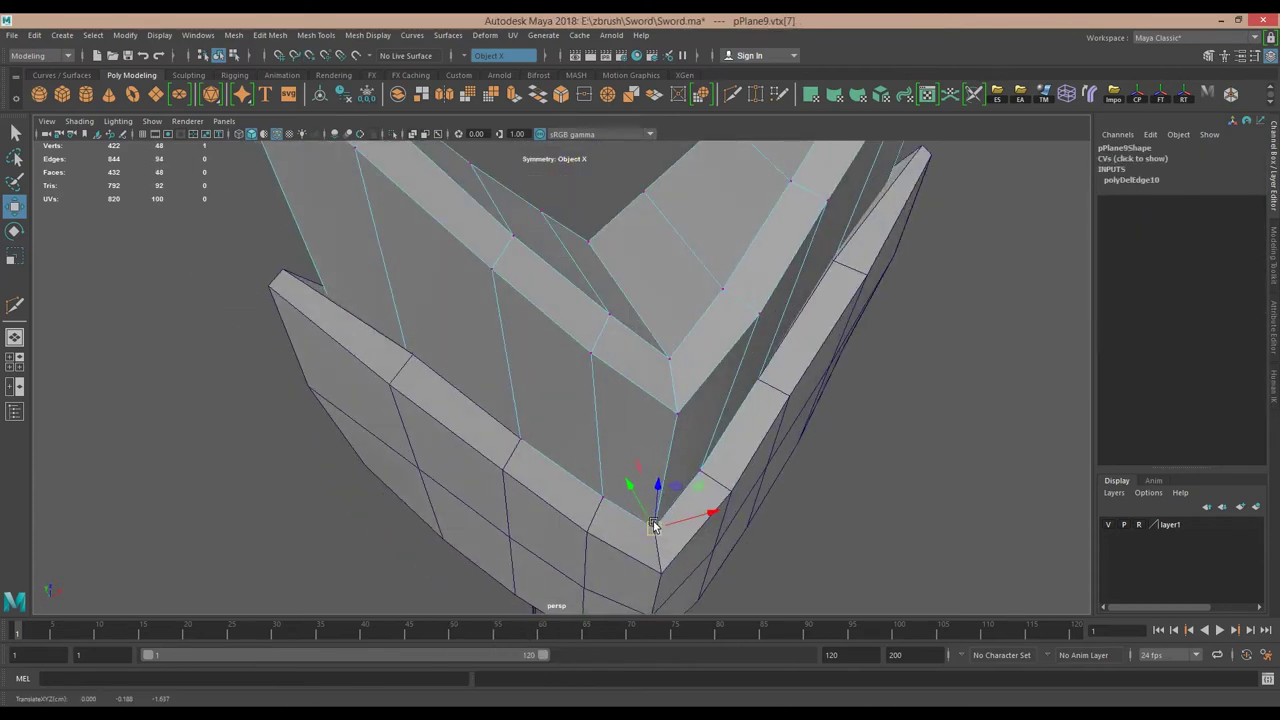
mouse_move(433, 397)
alt+mouse_down()
mouse_move(323, 397)
mouse_move(366, 471)
mouse_move(600, 443)
mouse_move(368, 443)
mouse_move(560, 448)
alt+mouse_up()
click(561, 448)
mouse_move(442, 559)
alt+mouse_down()
mouse_move(592, 414)
mouse_move(623, 357)
mouse_move(600, 443)
alt+mouse_up()
click(567, 414)
Duplicate the guard plate and select the single new copy.
key(ctrl+d)
key(ctrl+d)
mouse_move(582, 305)
alt+mouse_down()
mouse_move(569, 354)
mouse_move(634, 366)
mouse_move(697, 406)
mouse_move(681, 362)
alt+mouse_up()
shift+click(681, 362)
click(681, 362)
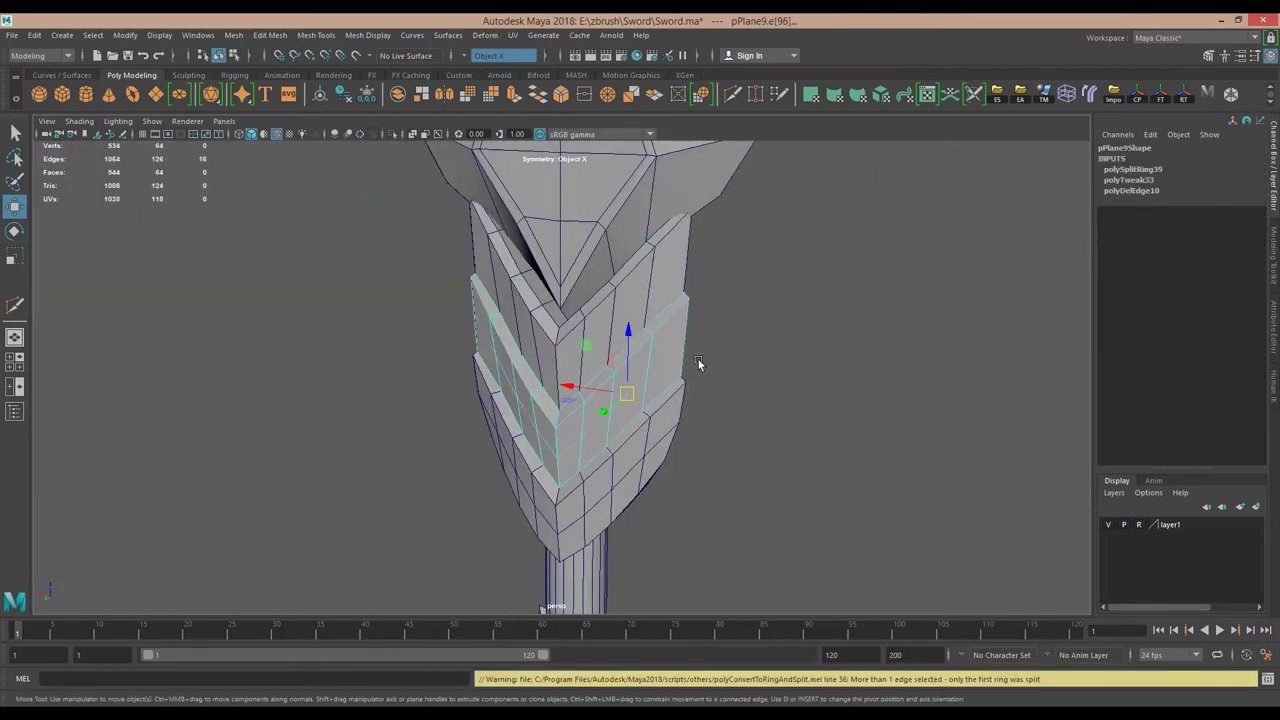
Insert edge loops across pPlane9 and the lower plate pPlane11.
scroll(690, 370, up, 5)
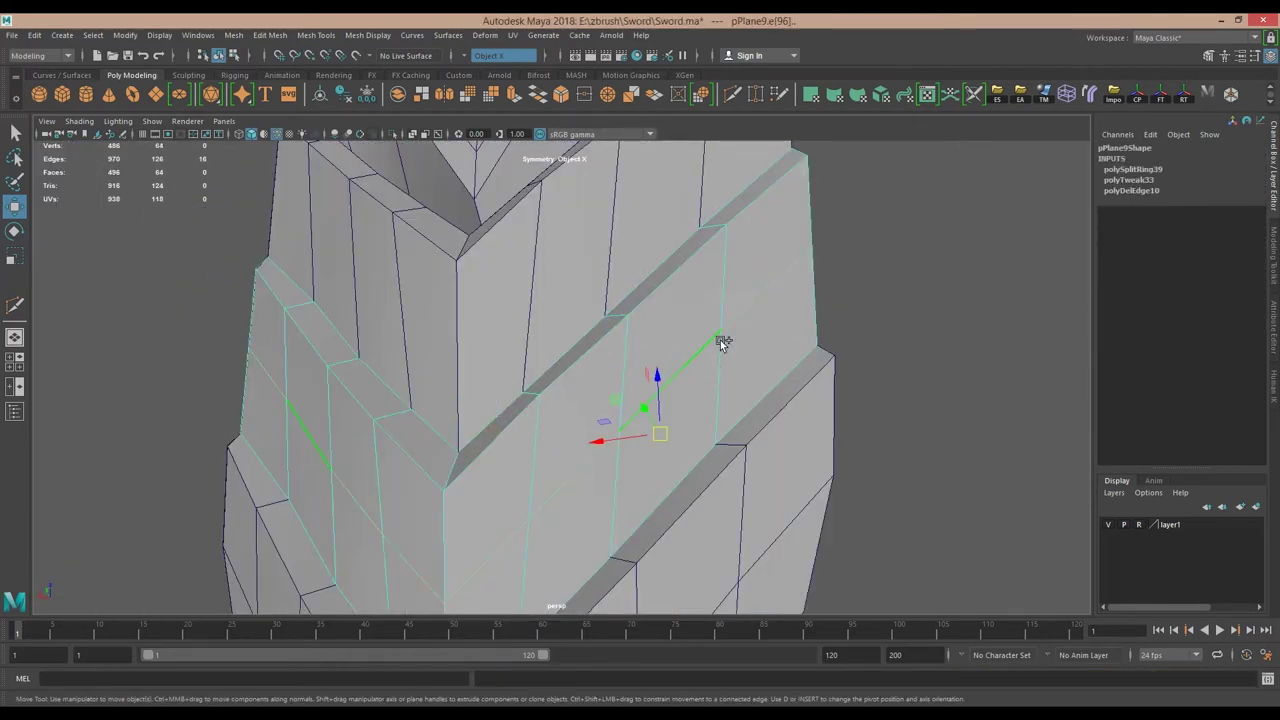
shift+right_drag(714, 337, 700, 516)
click(663, 434)
alt+drag(663, 434, 385, 418)
scroll(443, 306, down, 5)
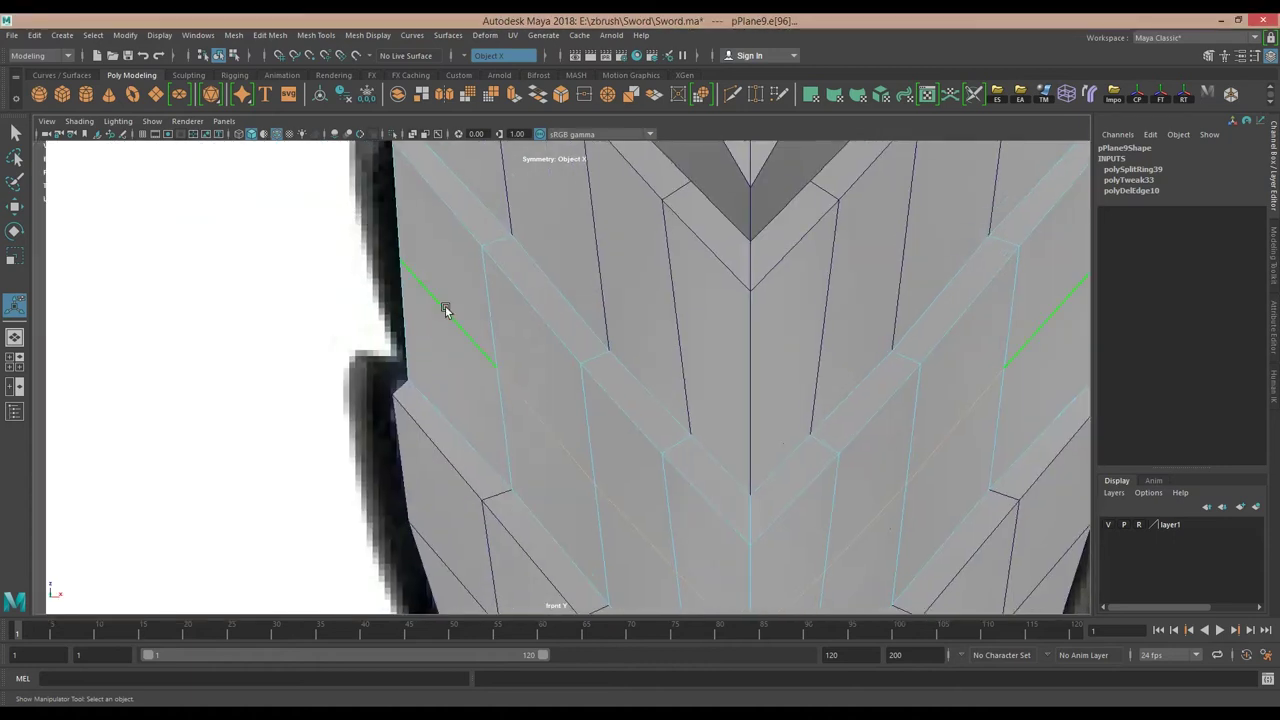
click(523, 403)
key(w)
scroll(566, 334, up, 5)
mouse_move(579, 287)
ctrl+right_down()
mouse_move(500, 312)
mouse_move(570, 260)
ctrl+right_up()
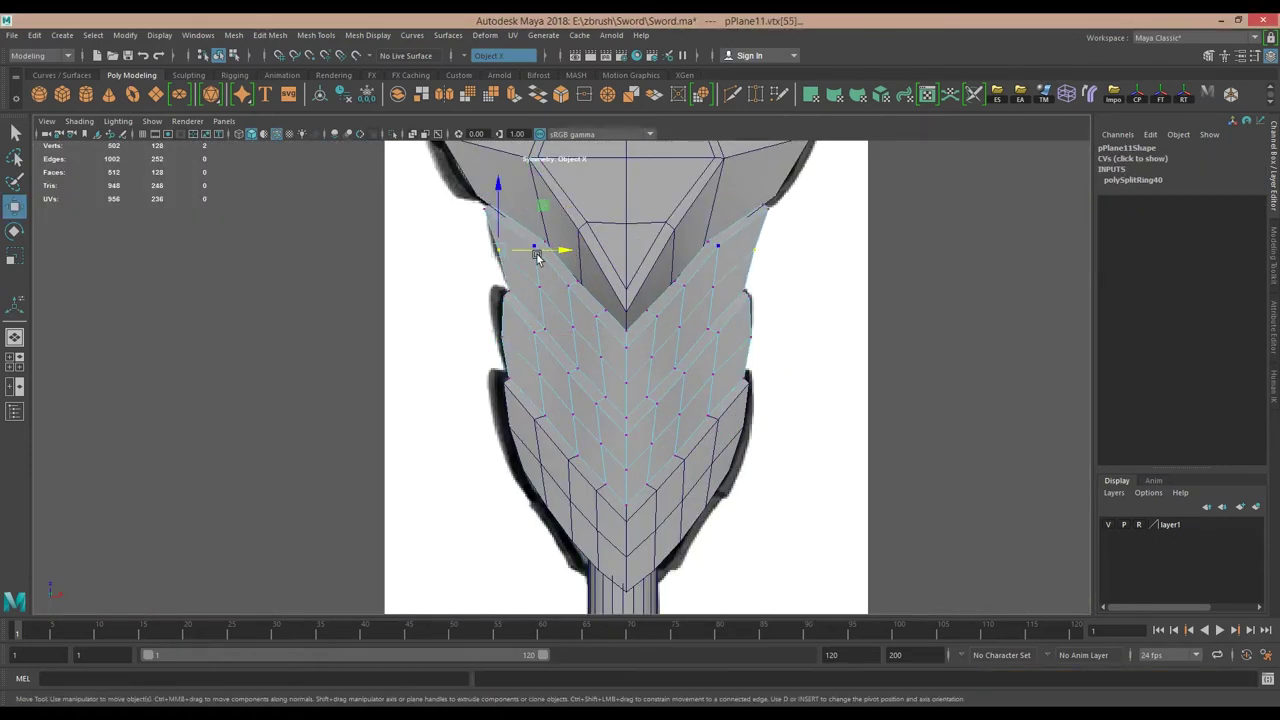
Check the stacked plates against the reference, then go to the side view.
alt+drag(534, 371, 514, 349)
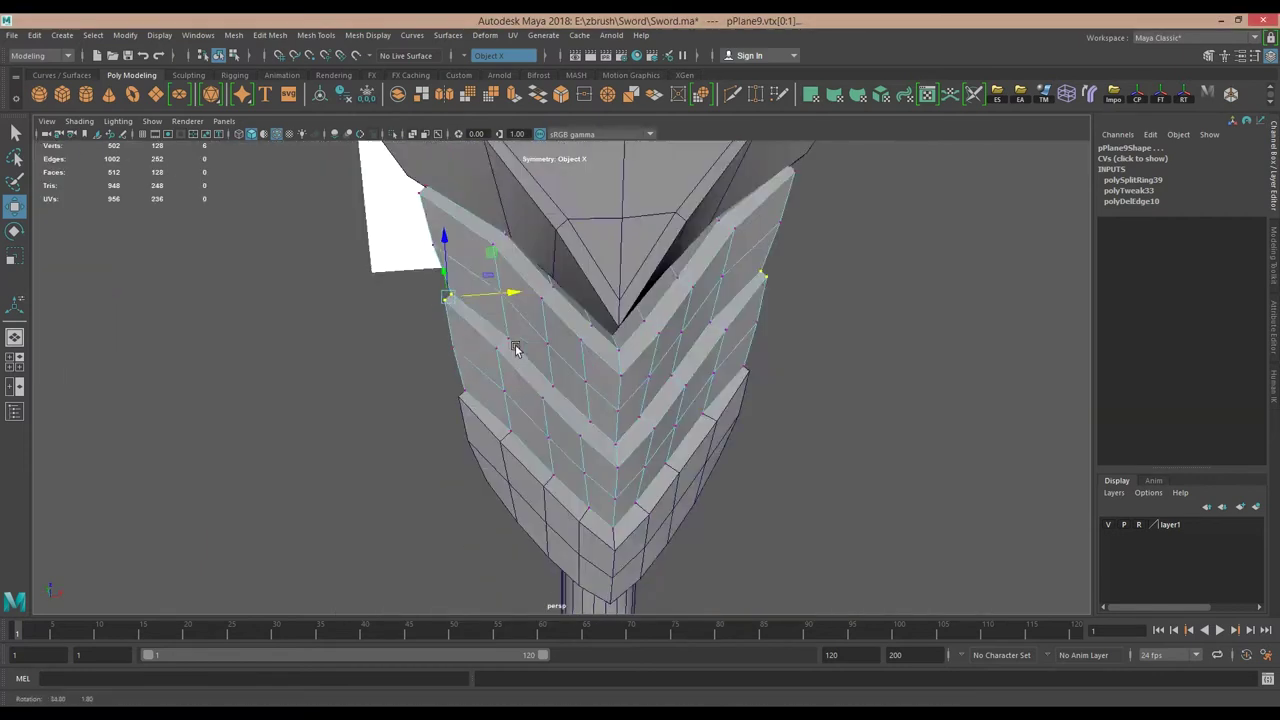
mouse_move(565, 293)
alt+mouse_down()
mouse_move(514, 282)
mouse_move(809, 297)
mouse_move(746, 260)
mouse_move(766, 393)
alt+mouse_up()
key(space)
scroll(686, 366, down, 2)
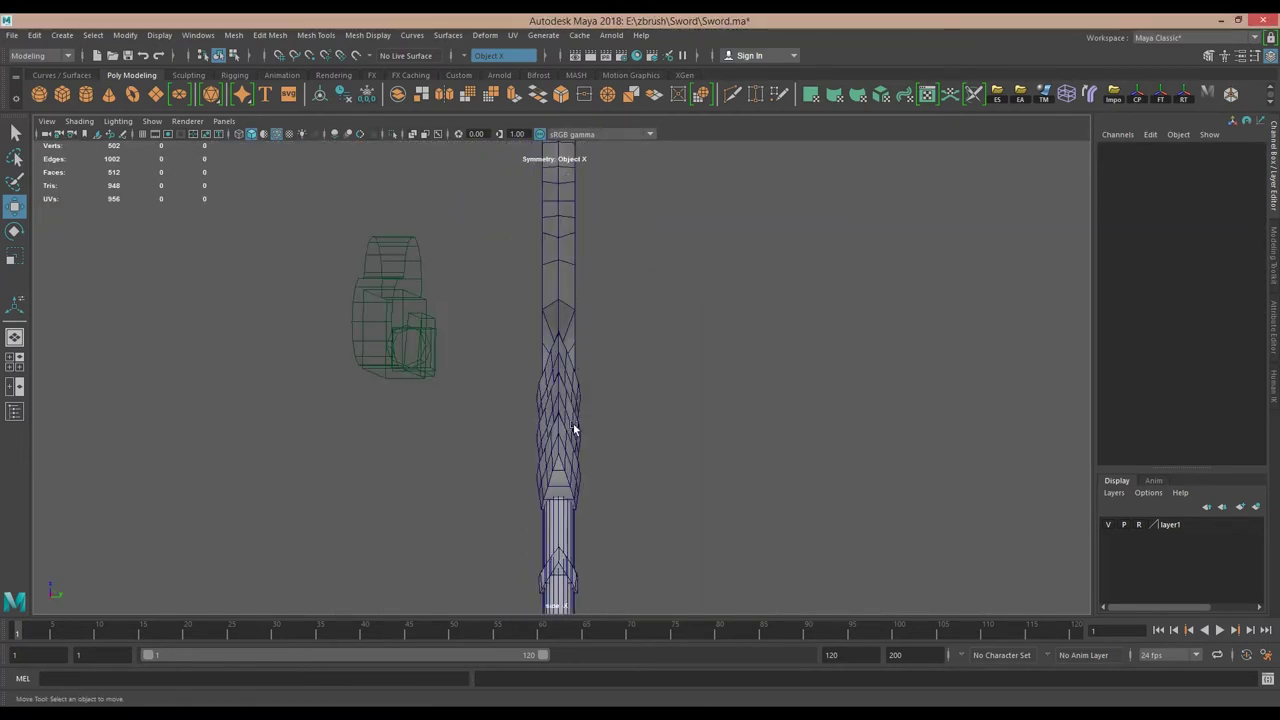
Wrap the guard plate in a lattice and scale its top row of points to taper it.
click(571, 429)
key(g)
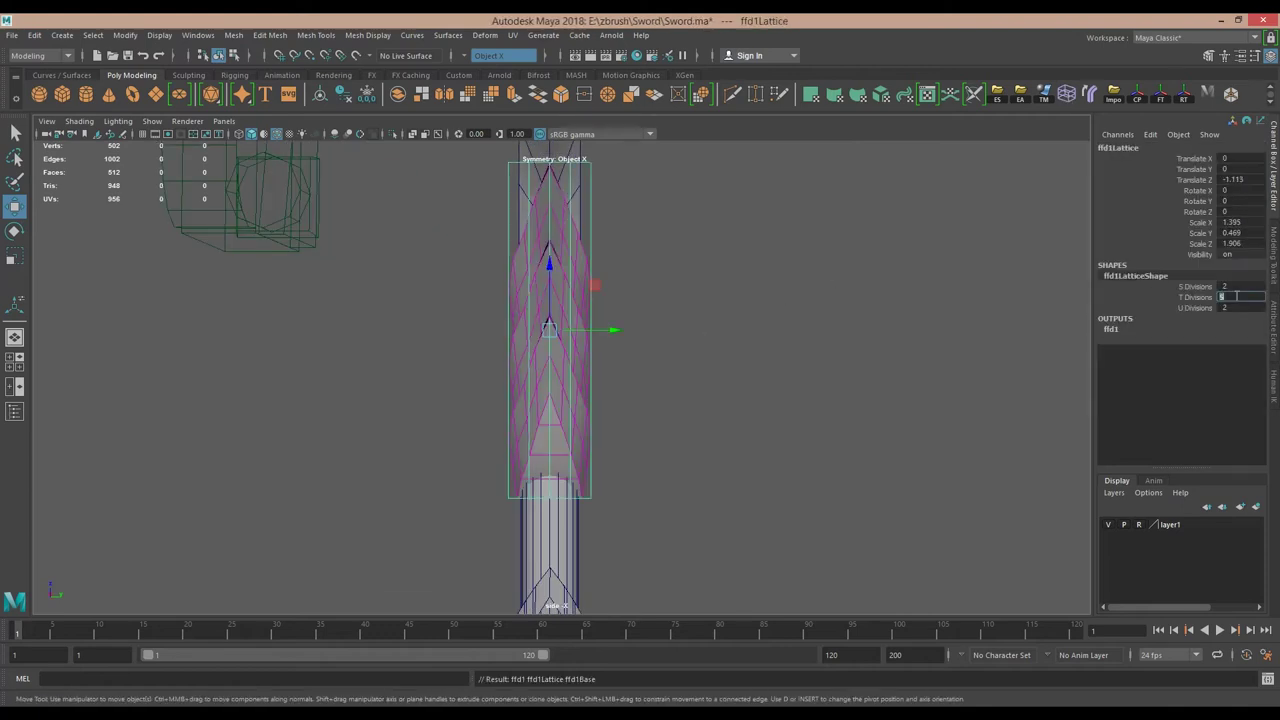
key(F8)
drag(480, 215, 646, 245)
key(space)
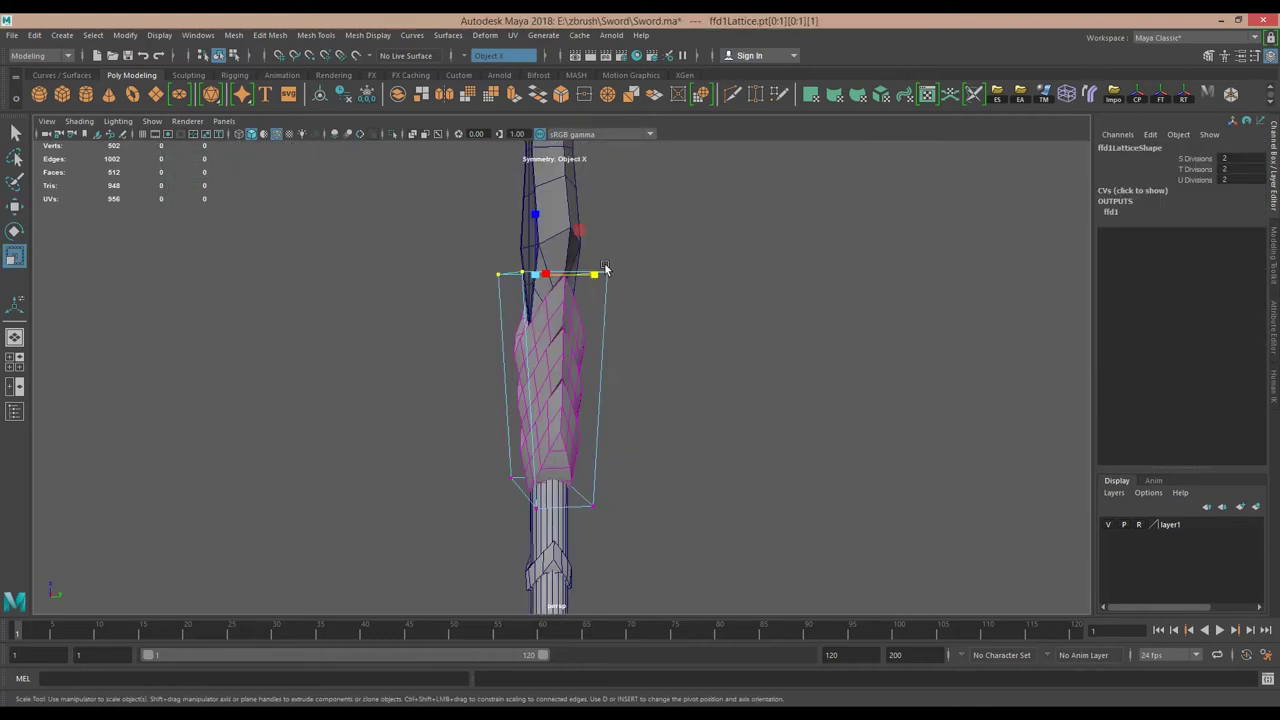
key(r)
Delete the lattice history and combine the guard plates into a single mesh.
click(614, 384)
key(alt+shift+d)
mouse_move(741, 386)
alt+mouse_down()
mouse_move(889, 399)
mouse_move(819, 390)
alt+mouse_up()
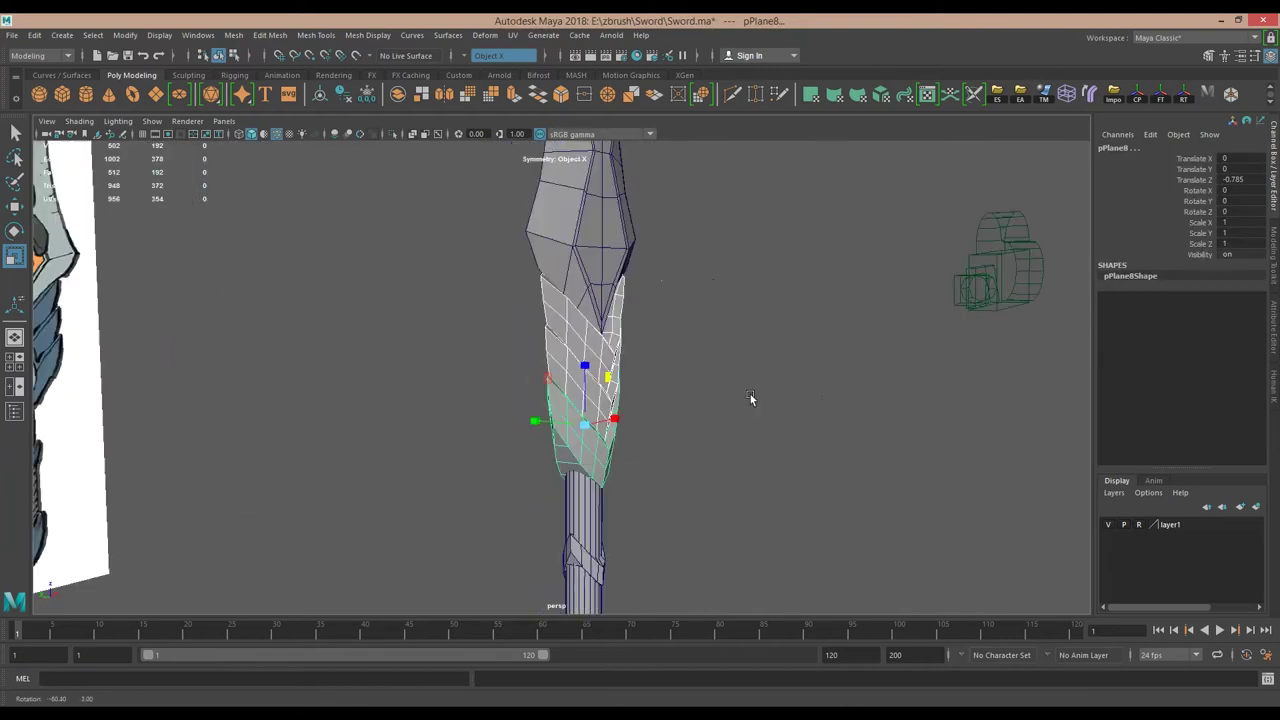
right_drag(600, 352, 671, 312)
Create a new flat polygon plane (pPlane13) beside the sword.
mouse_move(625, 344)
alt+mouse_down()
mouse_move(771, 337)
mouse_move(715, 301)
alt+mouse_up()
key(space)
scroll(626, 414, up, 5)
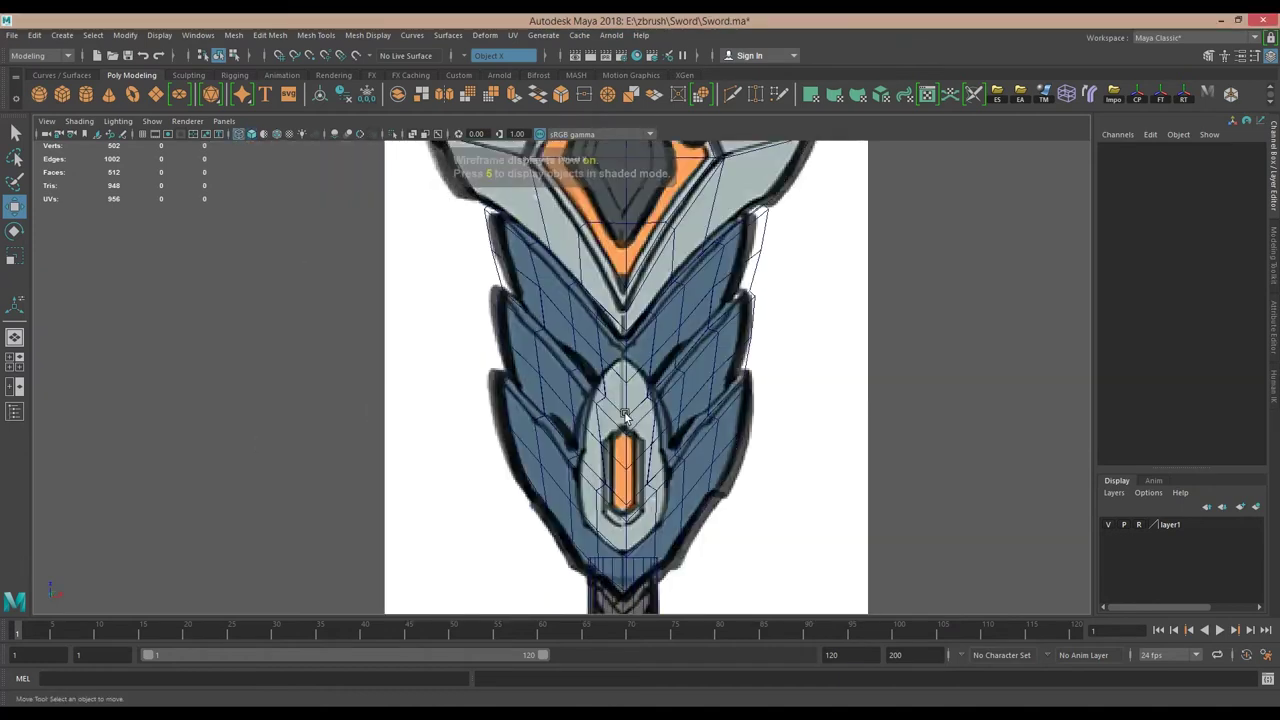
scroll(536, 381, up, 2)
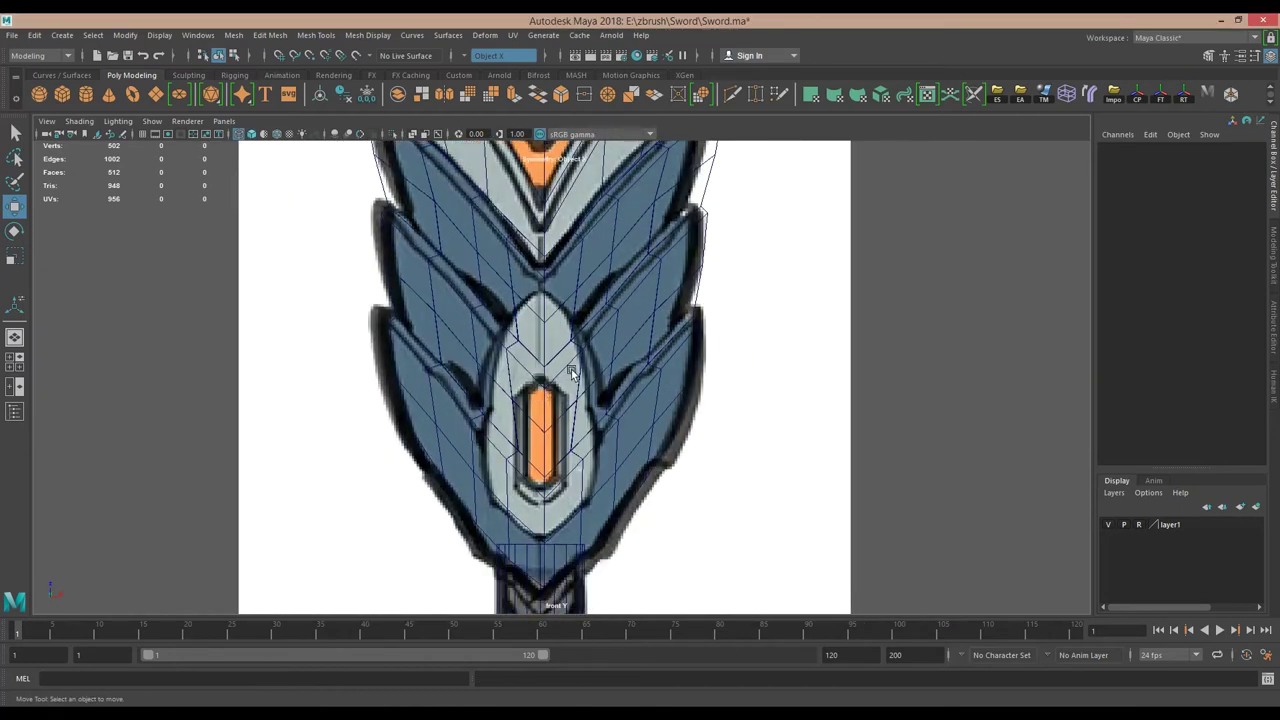
click(155, 94)
key(a)
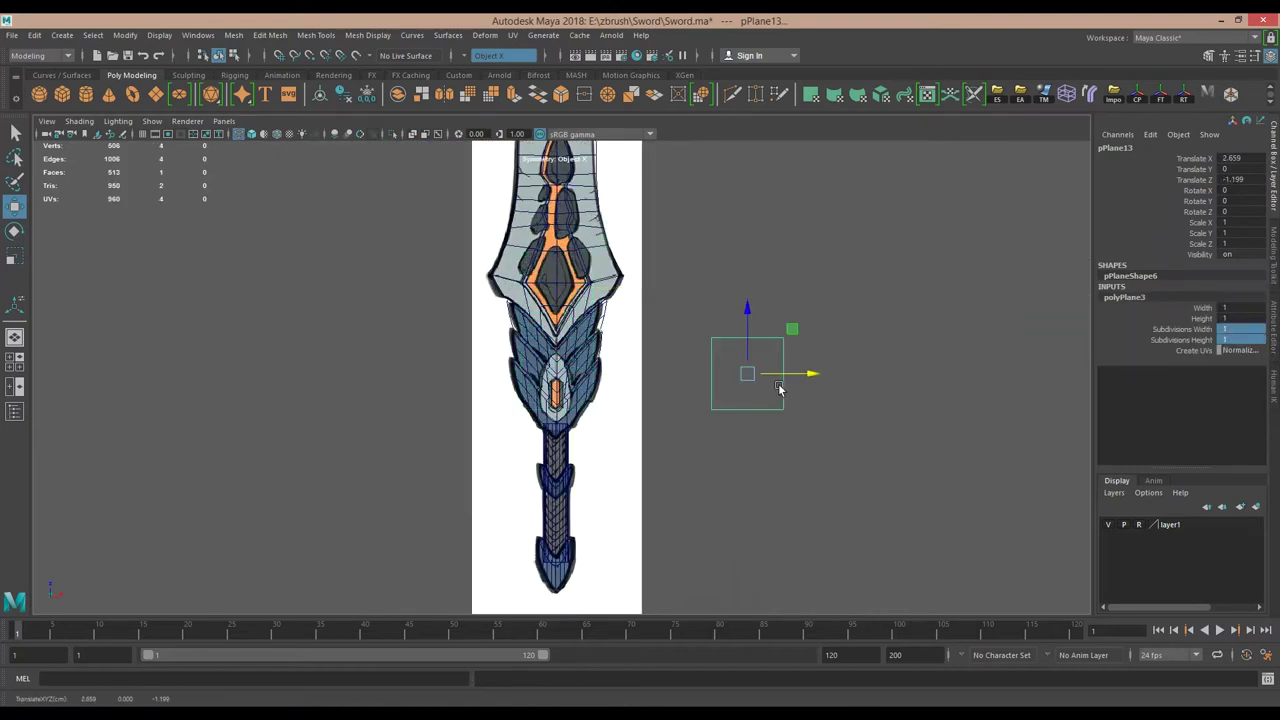
Rotate the new plane 180 degrees around its Z axis over the guard's stone.
key(5)
drag(771, 375, 723, 375)
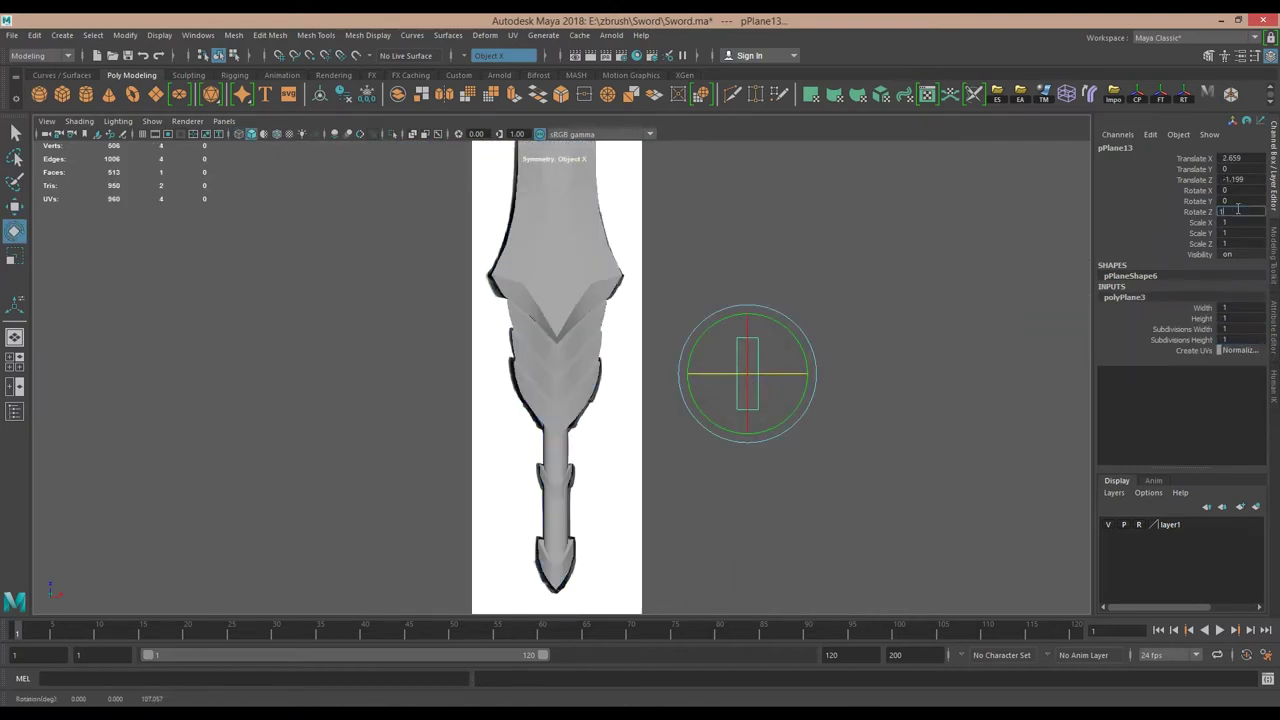
text(80)
key(Return)
key(6)
scroll(634, 400, up, 5)
Split the plane with edge loops via To Edge Ring and Split, then frame it.
right_click(575, 294)
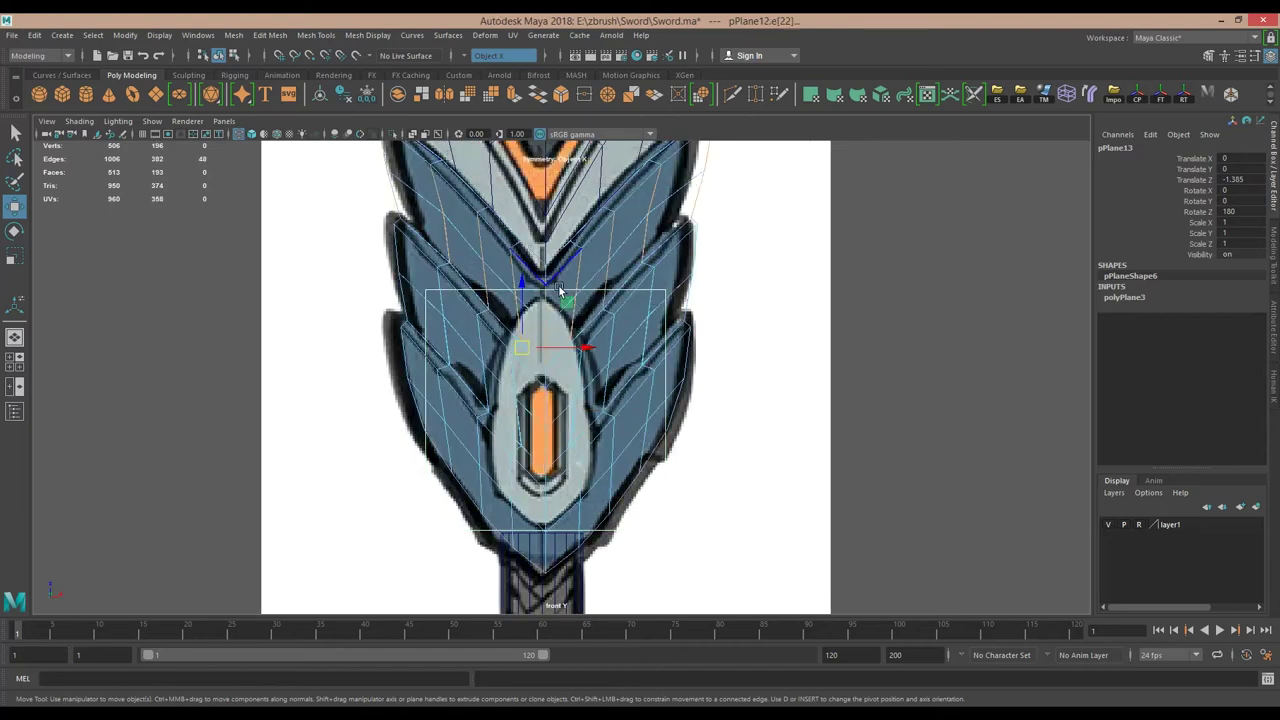
click(605, 289)
ctrl+right_click(536, 338)
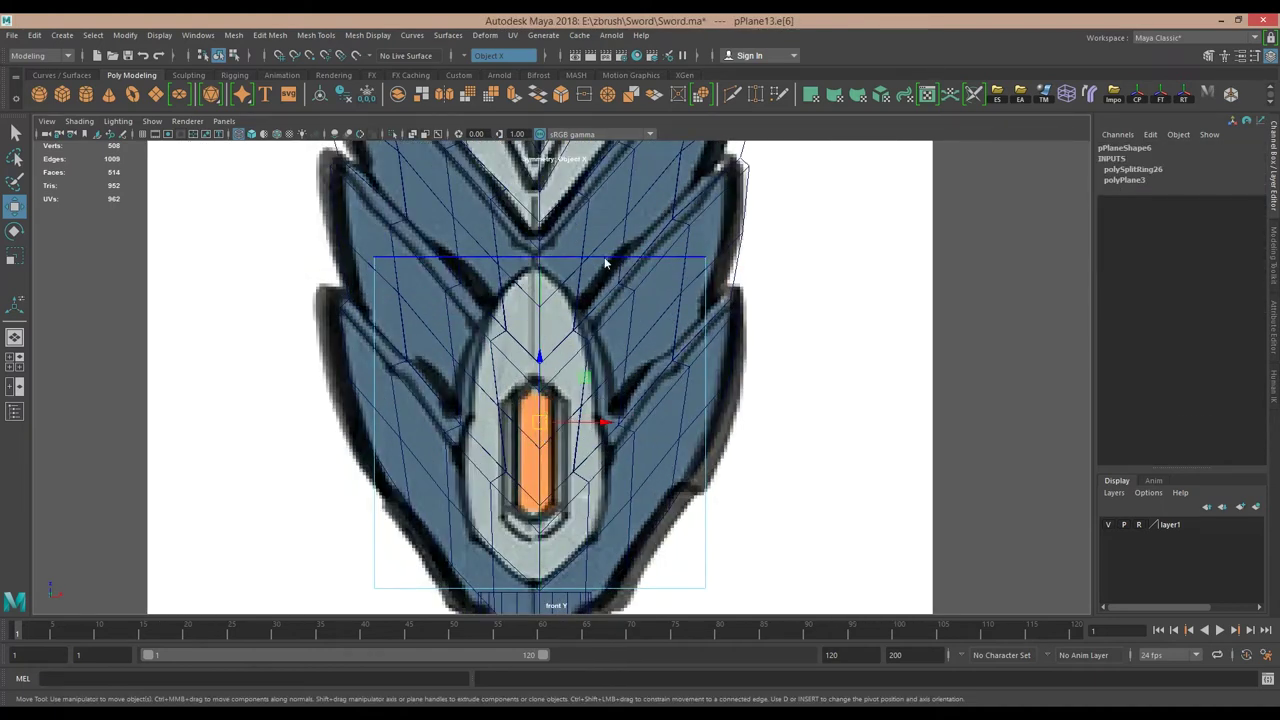
key(F8)
double_click(1232, 180)
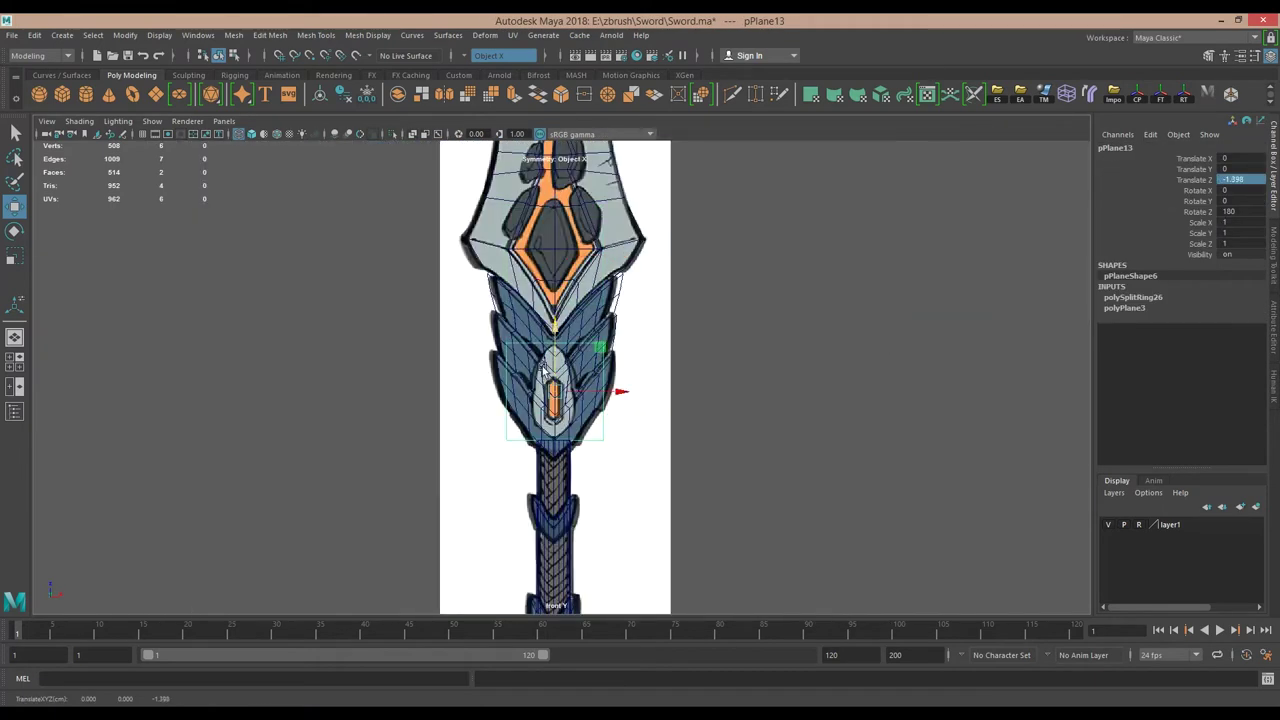
key(f)
key(F9)
click(539, 232)
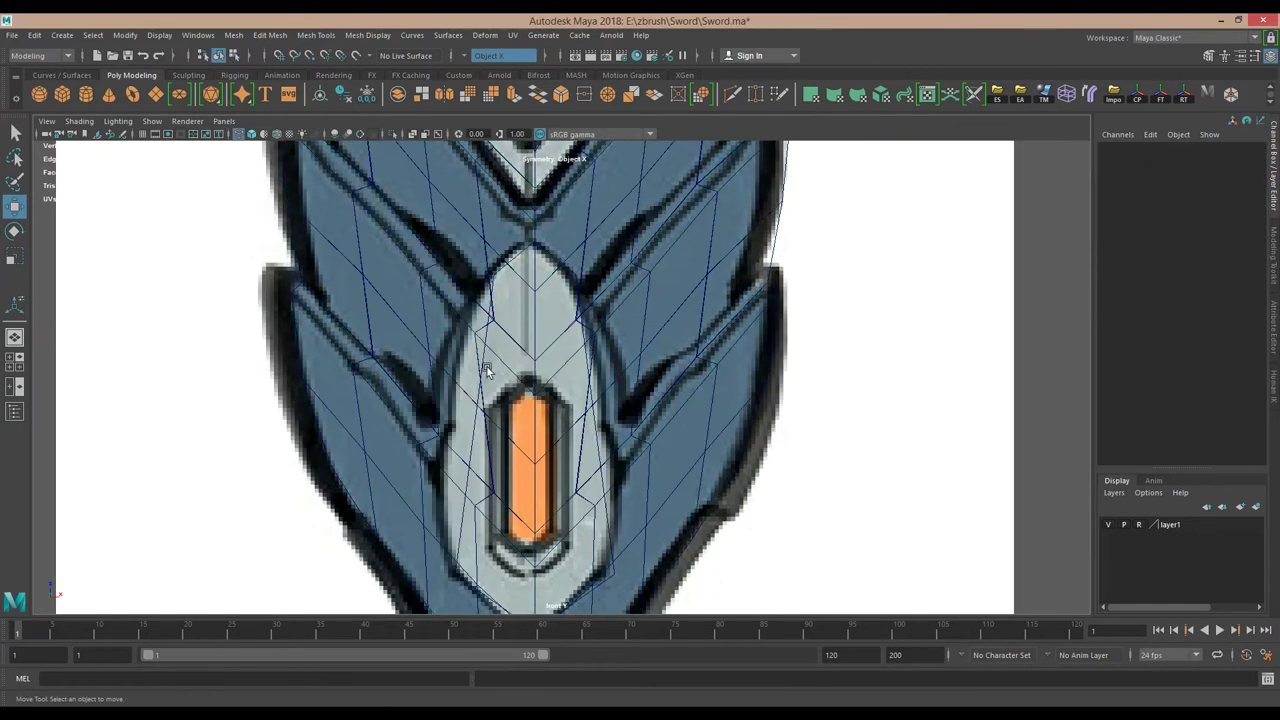
Insert another edge loop across the plane over the orange gem.
key(F8)
drag(580, 391, 593, 405)
key(5)
key(space)
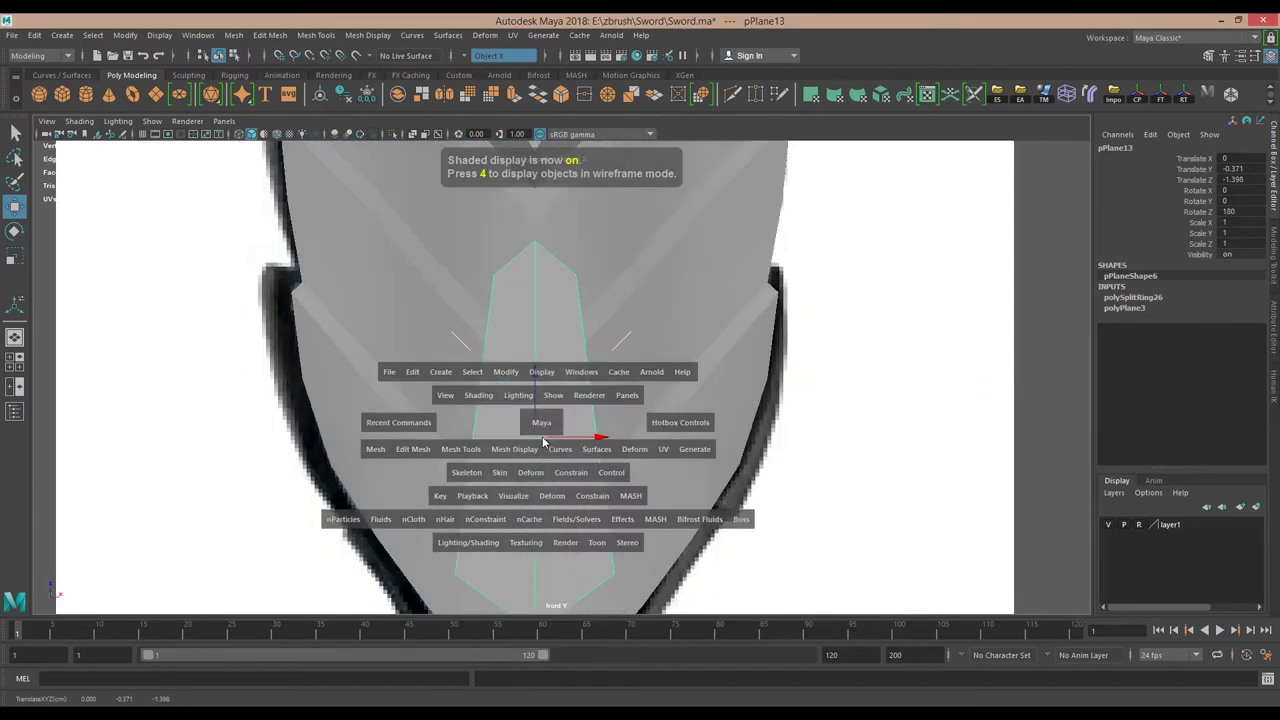
key(4)
key(F8)
key(F9)
Move vertices onto the gem's outline, add loops below it, and multi-cut the lower faces.
drag(523, 383, 523, 423)
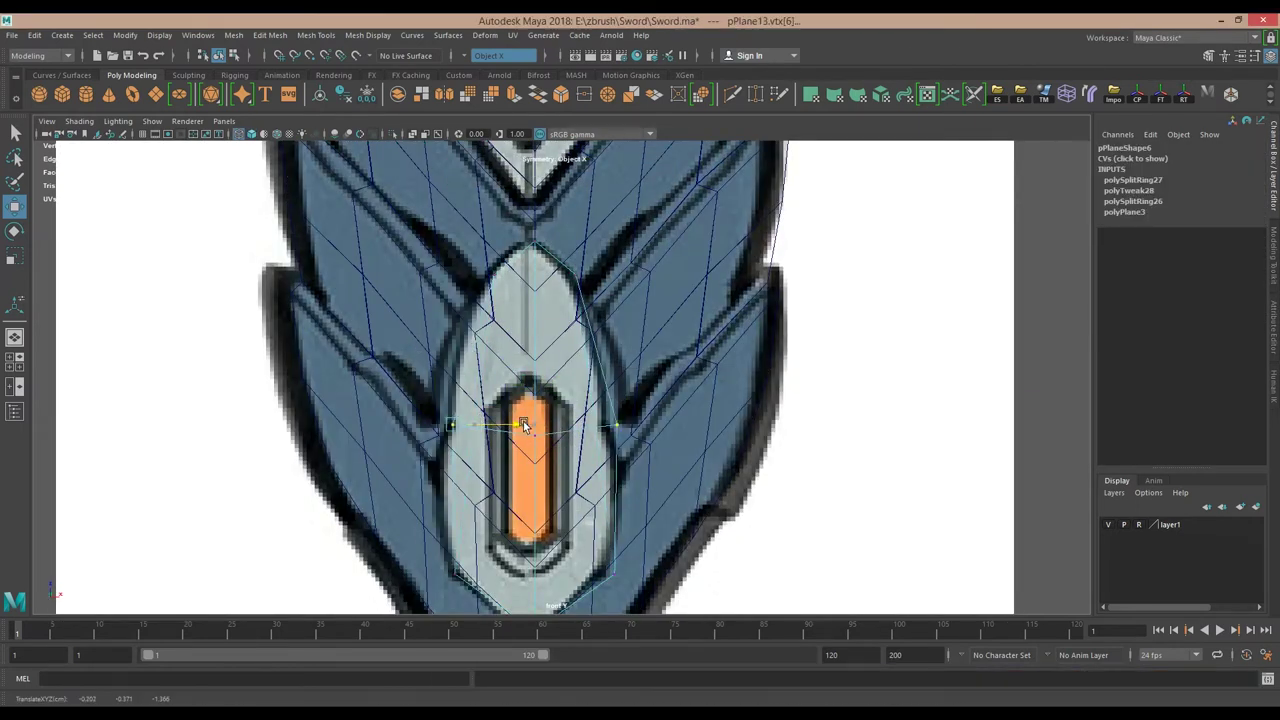
click(473, 354)
mouse_move(467, 461)
right_down()
mouse_move(450, 430)
mouse_move(380, 390)
right_up()
click(470, 470)
alt+middle_drag(500, 480, 508, 416)
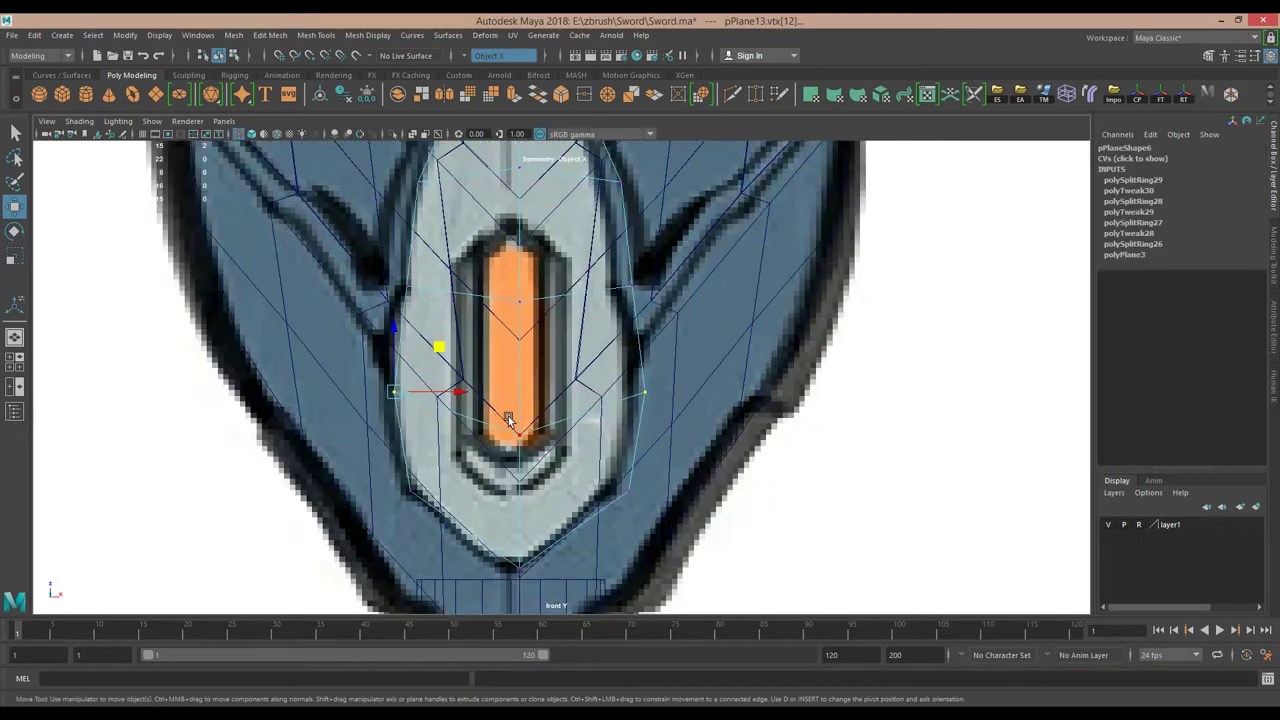
shift+right_drag(514, 413, 513, 523)
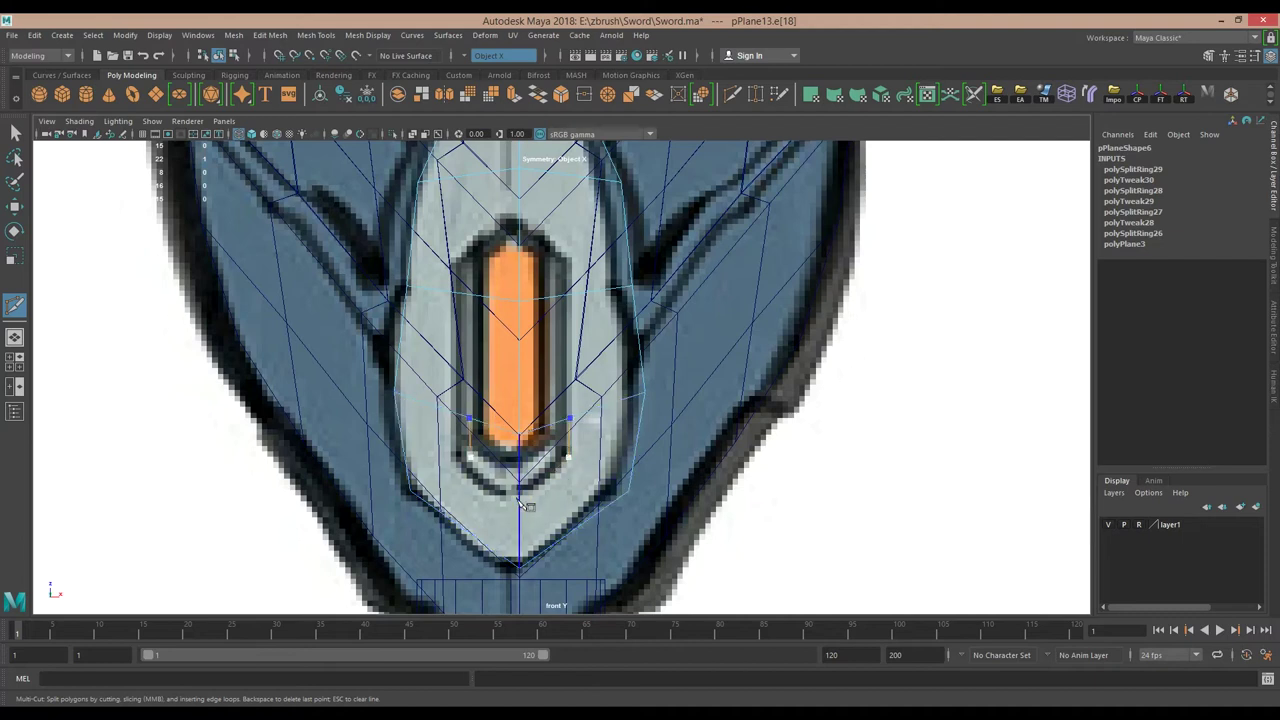
key(Escape)
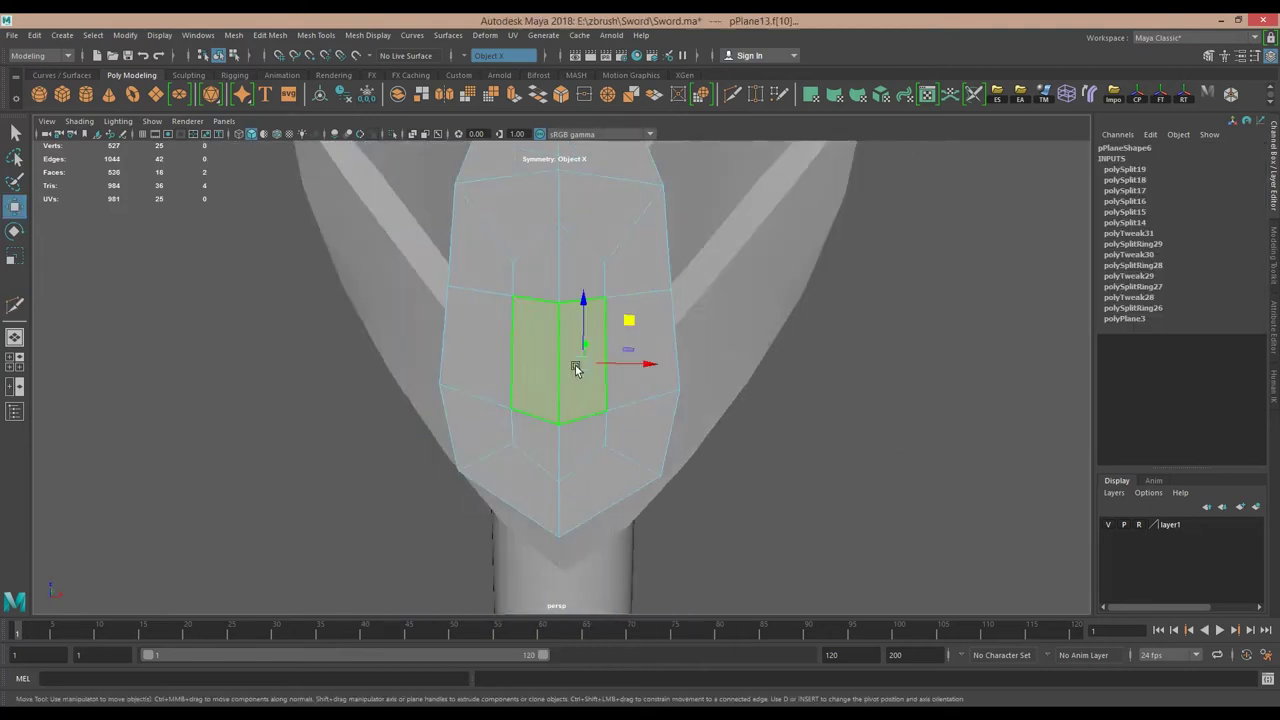
Extrude the gem faces outward to give the guard piece thickness.
alt+drag(599, 454, 726, 455)
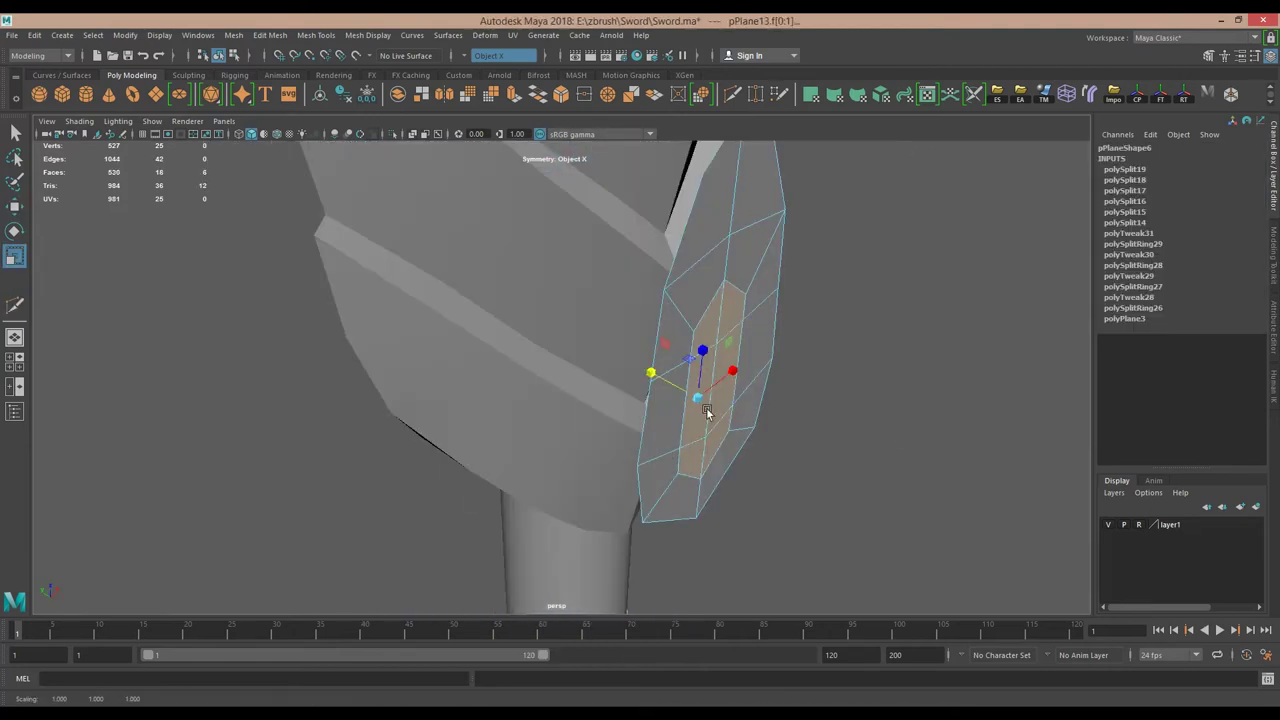
key(ctrl+e)
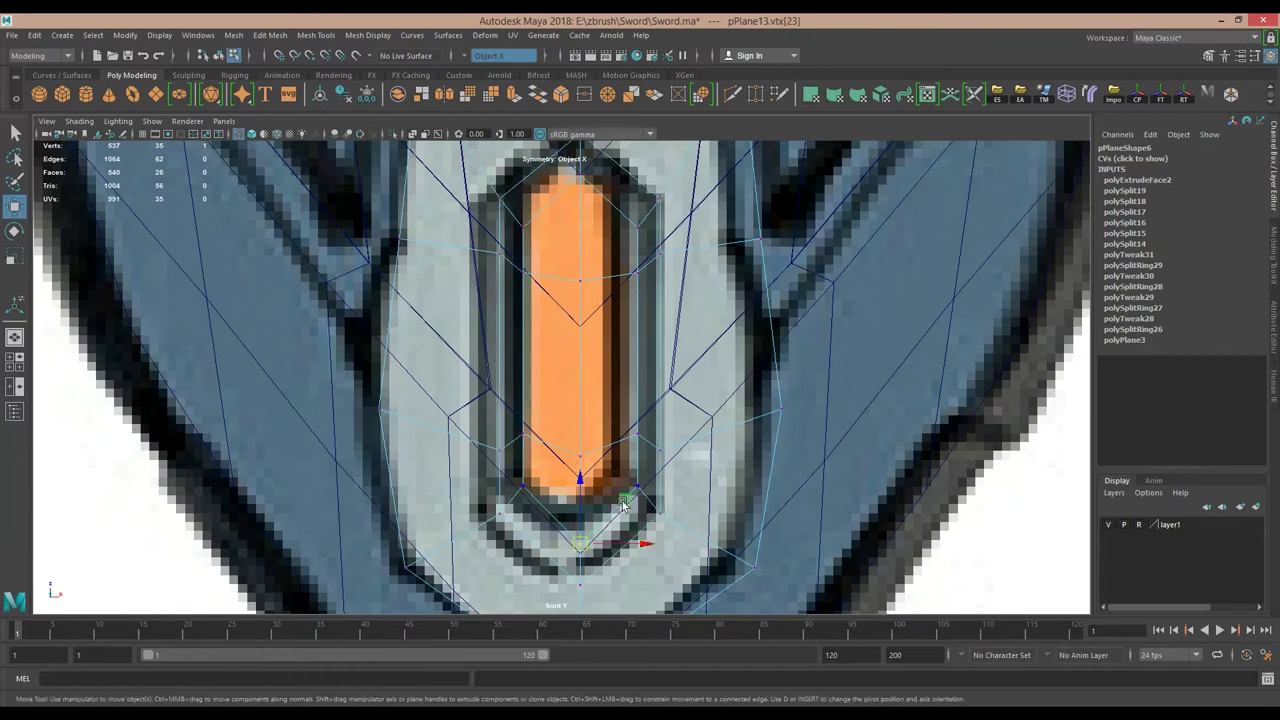
alt+middle_drag(583, 291, 560, 386)
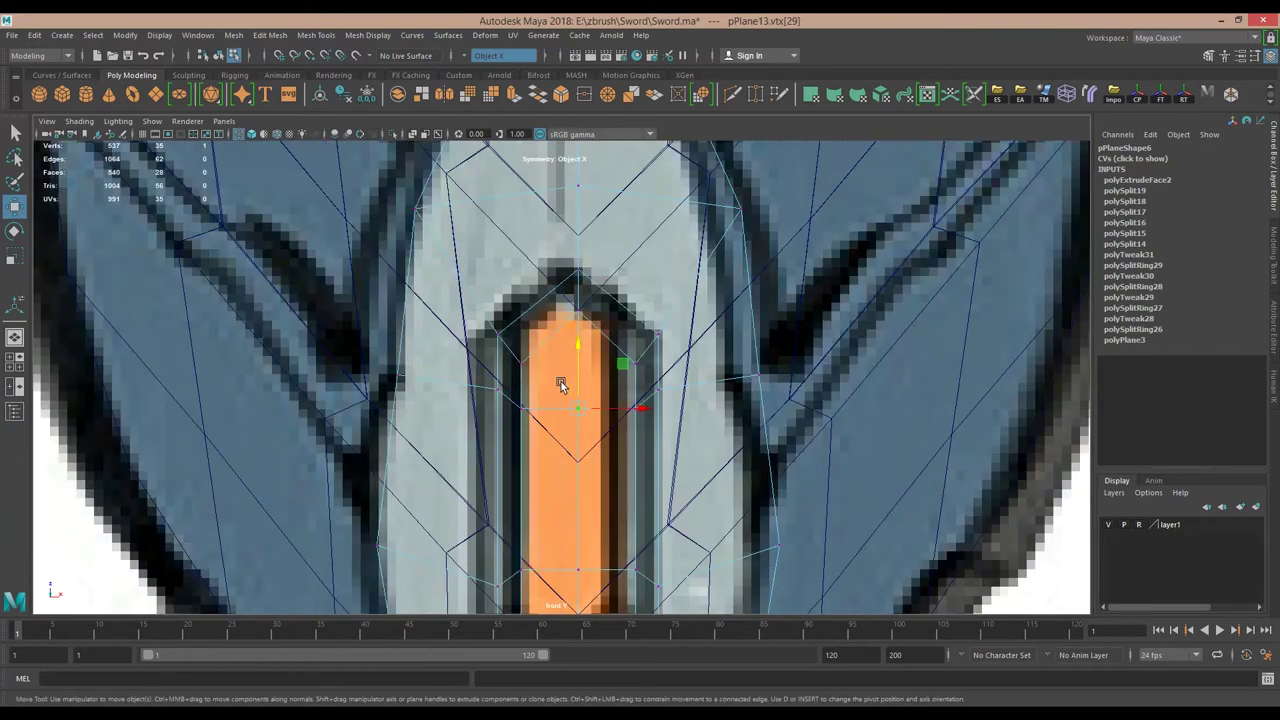
alt+middle_drag(565, 338, 531, 457)
key(space)
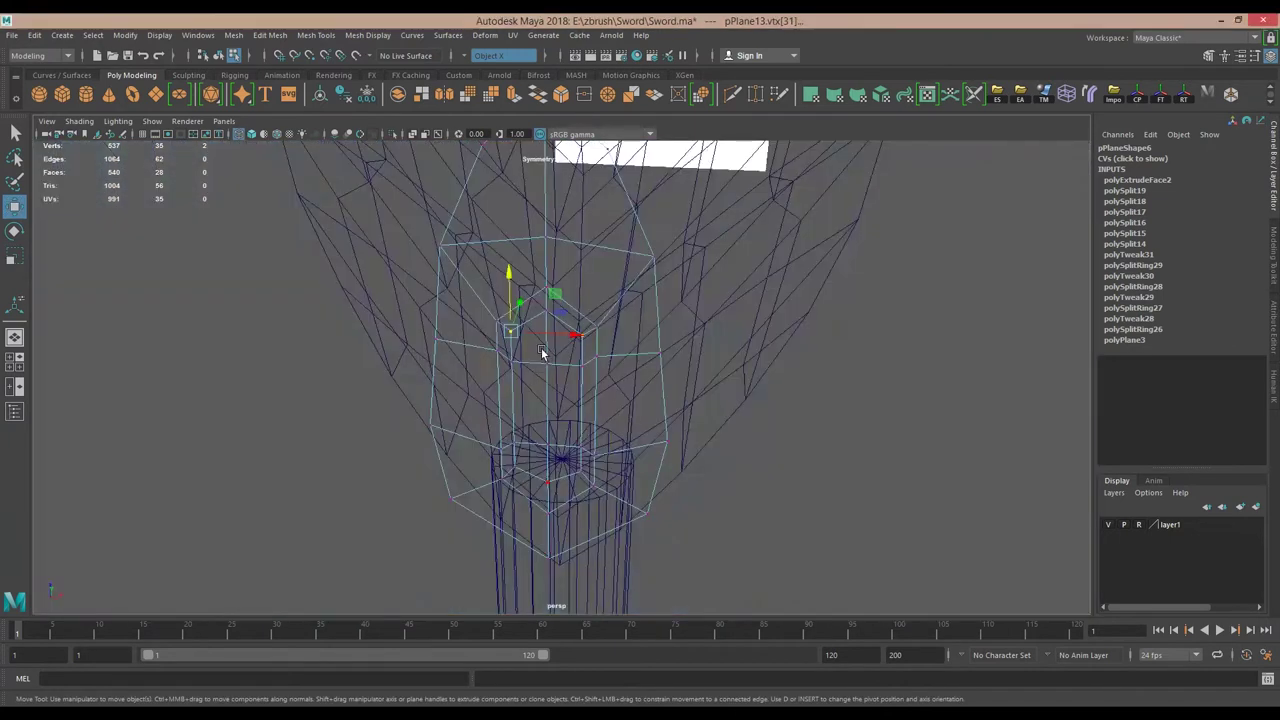
alt+drag(541, 347, 480, 440)
key(5)
key(F11)
Reshape the extruded gem faces and shift the gem's two side edges.
click(480, 440)
alt+drag(489, 381, 694, 334)
shift+right_drag(694, 334, 632, 357)
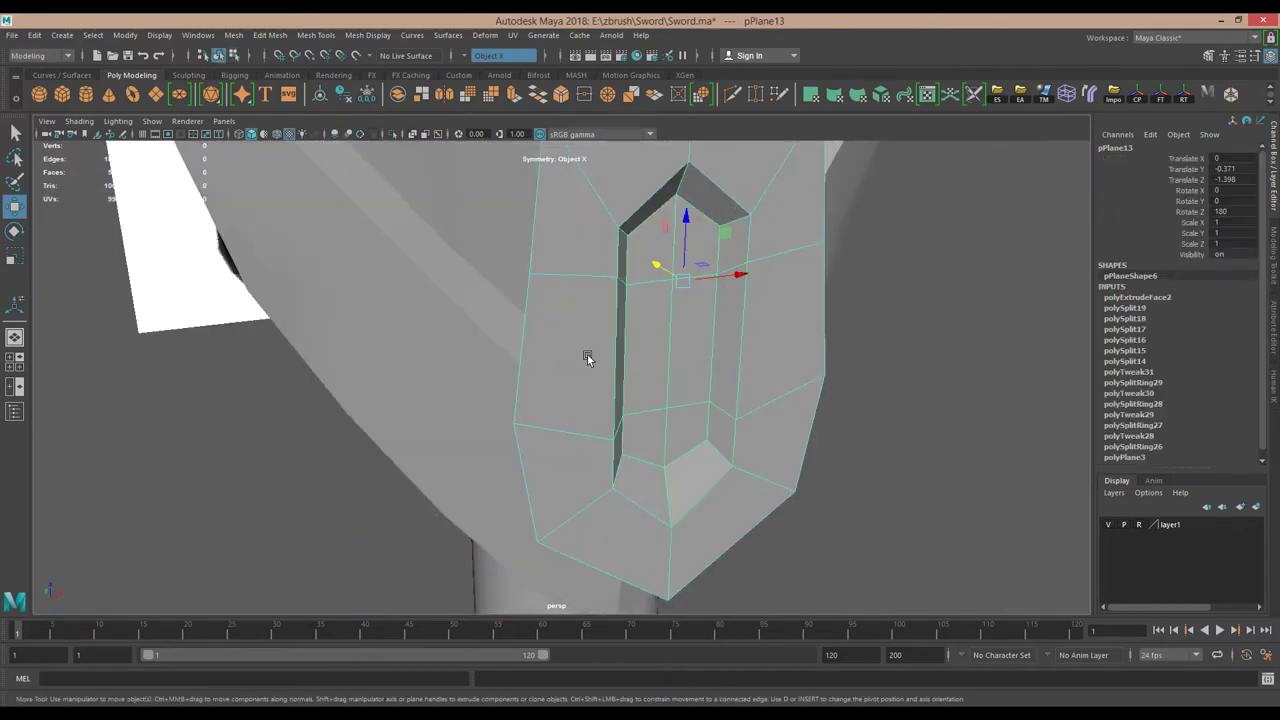
click(526, 400)
alt+drag(526, 400, 588, 454)
key(F8)
Adjust the vertex at the piece's tip and check its border edges from several angles.
mouse_move(576, 283)
alt+mouse_down()
mouse_move(705, 420)
mouse_move(591, 371)
mouse_move(586, 277)
mouse_move(470, 370)
mouse_move(627, 348)
alt+mouse_up()
key(F10)
click(609, 241)
key(f)
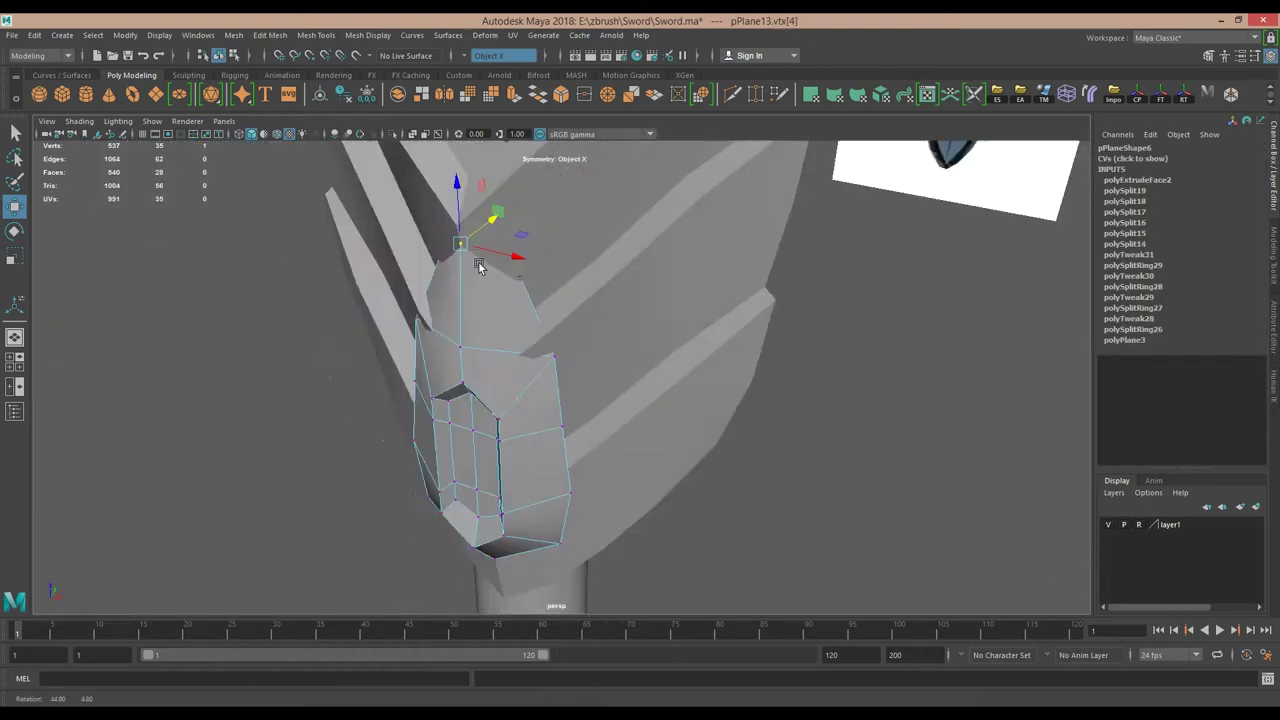
scroll(700, 400, down, 5)
mouse_move(700, 400)
alt+mouse_down()
mouse_move(651, 294)
mouse_move(571, 391)
alt+mouse_up()
scroll(557, 417, up, 5)
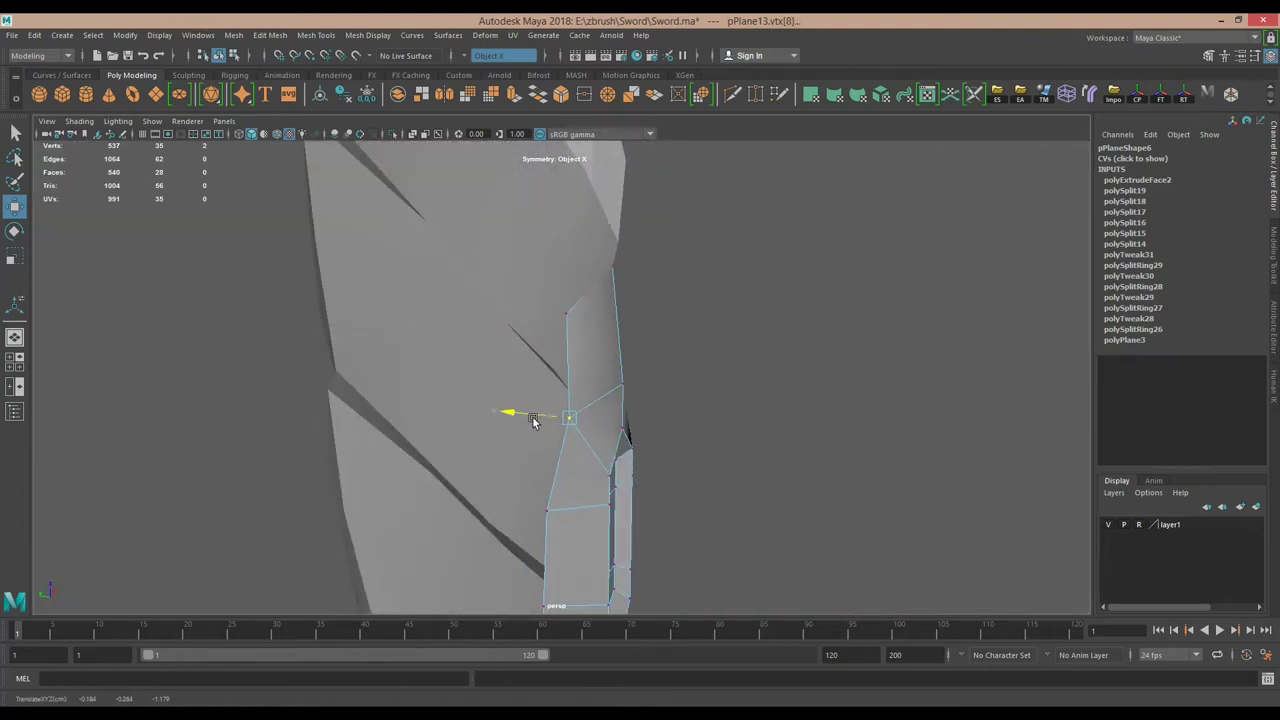
scroll(533, 420, down, 3)
mouse_move(523, 429)
alt+mouse_down()
mouse_move(560, 380)
mouse_move(523, 437)
mouse_move(577, 475)
mouse_move(608, 465)
alt+mouse_up()
key(F8)
mouse_move(608, 465)
alt+mouse_down()
mouse_move(814, 434)
mouse_move(509, 469)
mouse_move(349, 509)
mouse_move(367, 468)
mouse_move(543, 486)
mouse_move(660, 452)
mouse_move(641, 420)
mouse_move(680, 391)
mouse_move(594, 434)
mouse_move(613, 496)
mouse_move(600, 500)
mouse_move(571, 371)
mouse_move(622, 375)
alt+mouse_up()
Extrude the face loop around the gem with a small inset offset to form a rim.
key(F11)
double_click(582, 360)
key(ctrl+e)
drag(910, 415, 920, 418)
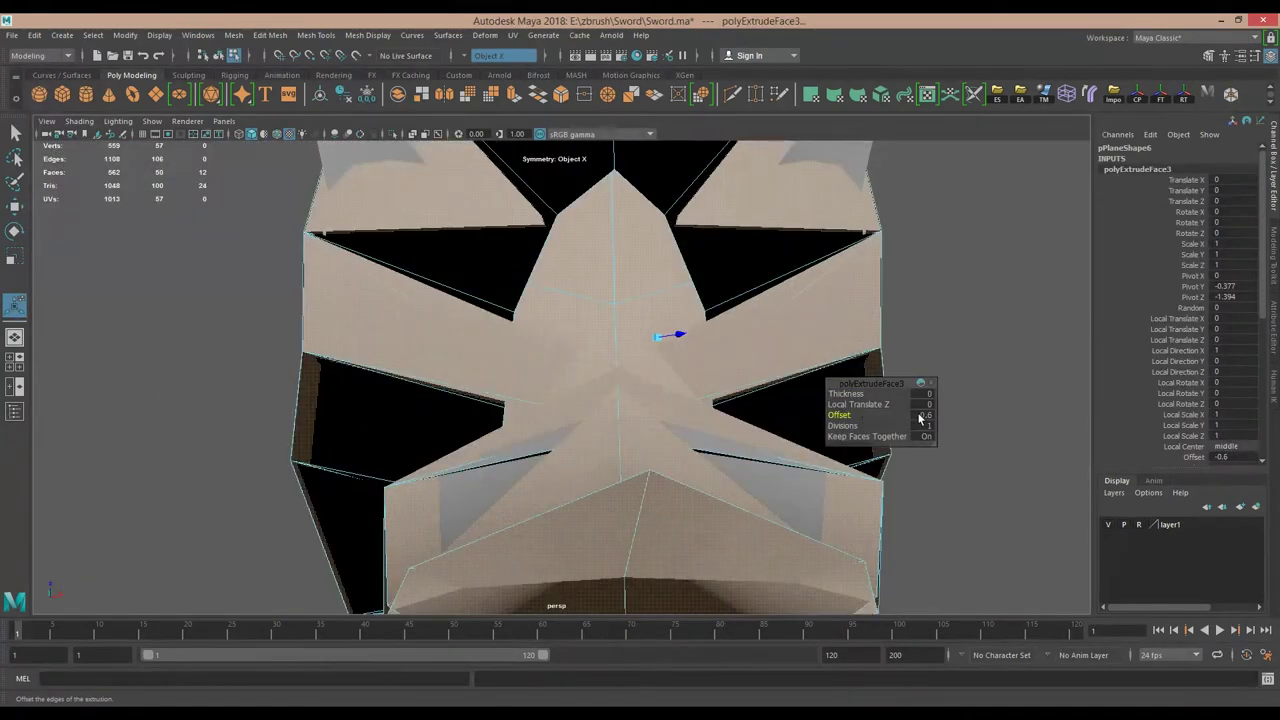
text(0.05)
key(Return)
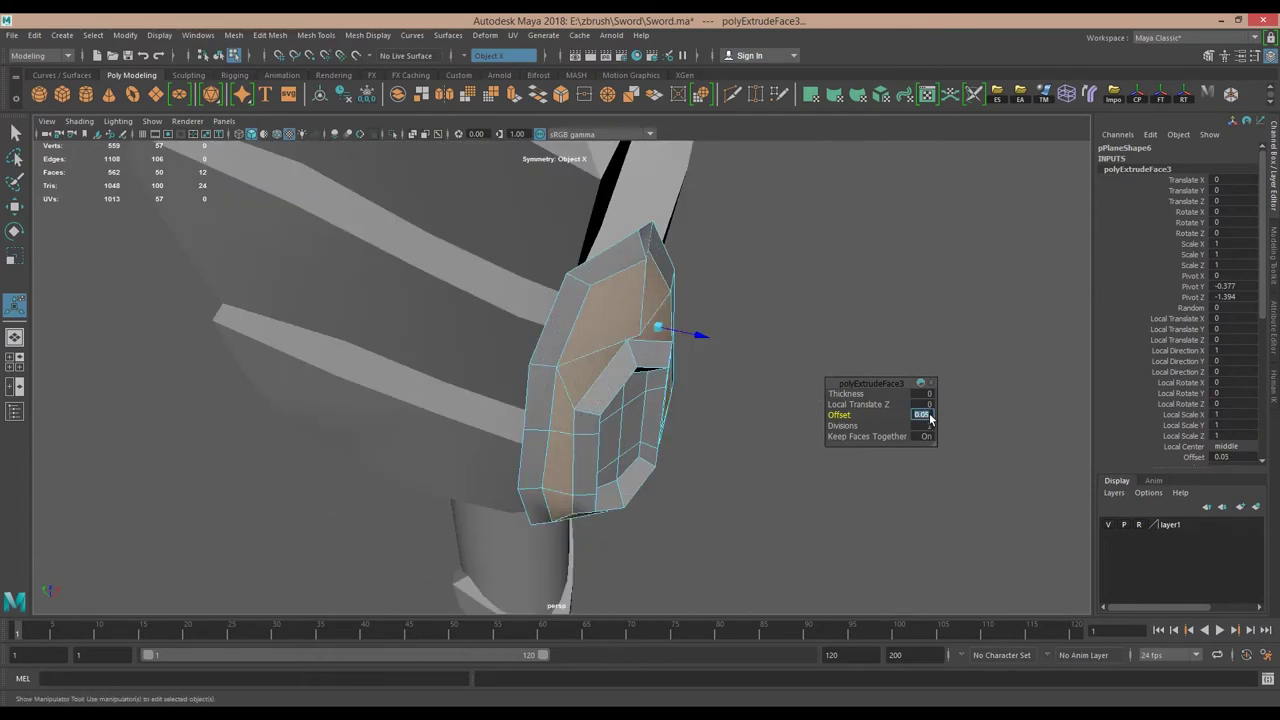
Inspect the guard piece with the smooth mesh preview on.
alt+drag(929, 418, 600, 450)
key(F8)
mouse_move(333, 523)
alt+mouse_down()
mouse_move(628, 333)
mouse_move(660, 452)
mouse_move(600, 350)
alt+mouse_up()
key(3)
click(650, 276)
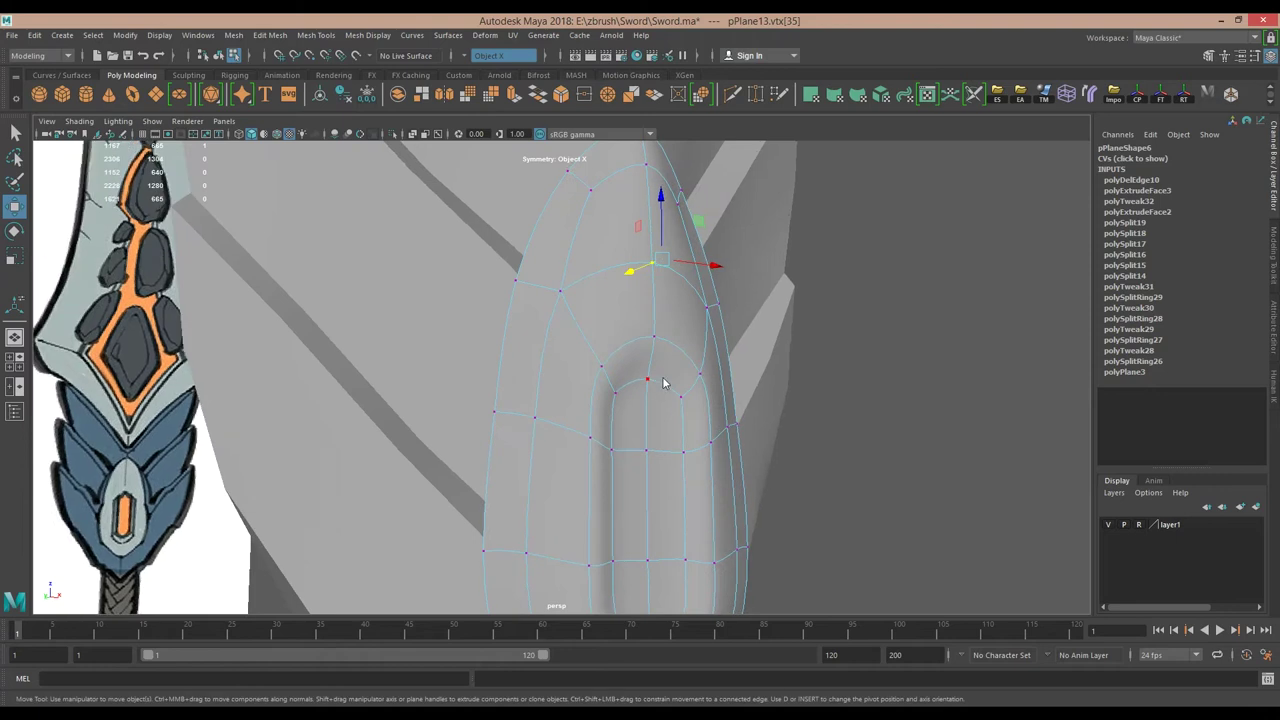
Turn off smooth preview and multi-cut a new edge across the guard piece.
alt+drag(635, 345, 557, 304)
click(675, 261)
key(1)
key(F8)
mouse_move(675, 261)
alt+mouse_down()
mouse_move(587, 336)
mouse_move(694, 277)
mouse_move(608, 211)
mouse_move(497, 449)
mouse_move(491, 343)
mouse_move(594, 342)
mouse_move(600, 433)
mouse_move(543, 558)
alt+mouse_up()
click(471, 486)
key(Return)
Move the new cut's vertices and the front vertex to reshape the piece.
key(w)
click(594, 342)
mouse_move(413, 441)
alt+mouse_down()
mouse_move(447, 401)
mouse_move(480, 300)
mouse_move(521, 330)
alt+mouse_up()
click(450, 376)
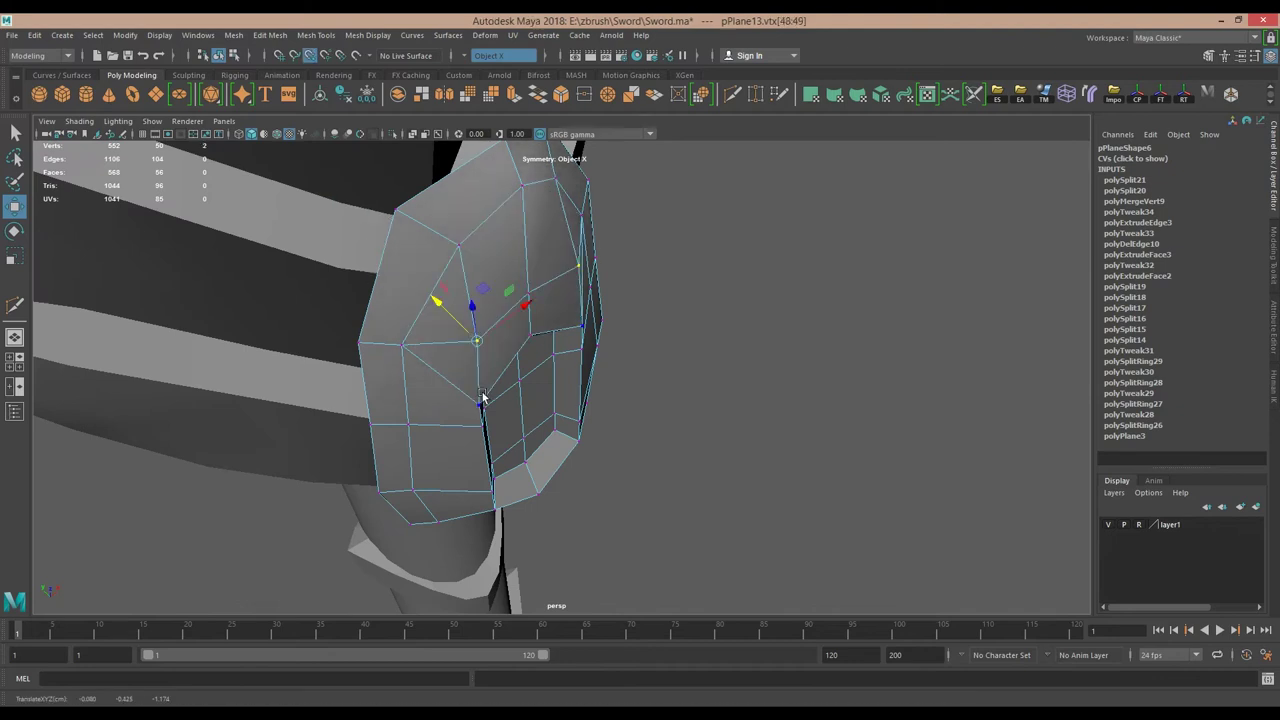
mouse_move(430, 222)
alt+mouse_down()
mouse_move(600, 260)
mouse_move(680, 250)
mouse_move(620, 260)
alt+mouse_up()
click(614, 254)
mouse_move(701, 348)
alt+mouse_down()
mouse_move(611, 388)
mouse_move(640, 400)
alt+mouse_up()
Scale the piece's side faces and reposition a side vertex.
drag(610, 170, 560, 600)
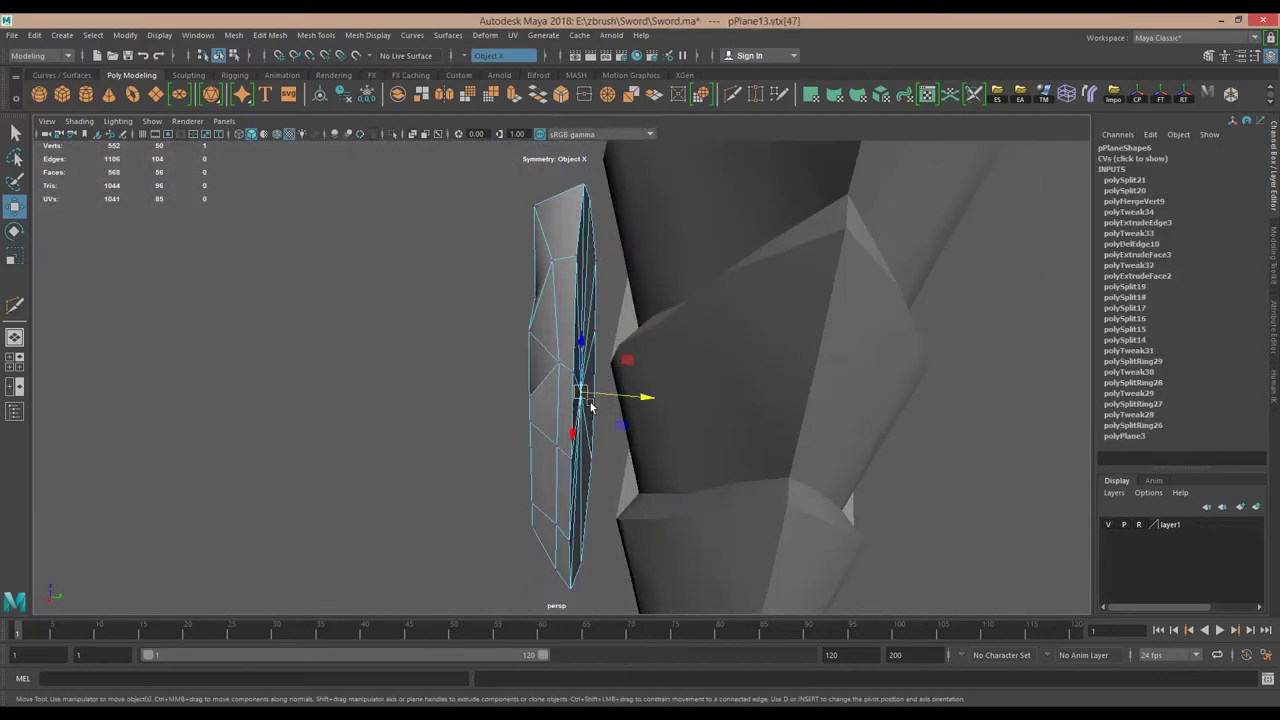
key(r)
mouse_move(424, 374)
alt+mouse_down()
mouse_move(818, 386)
mouse_move(674, 364)
alt+mouse_up()
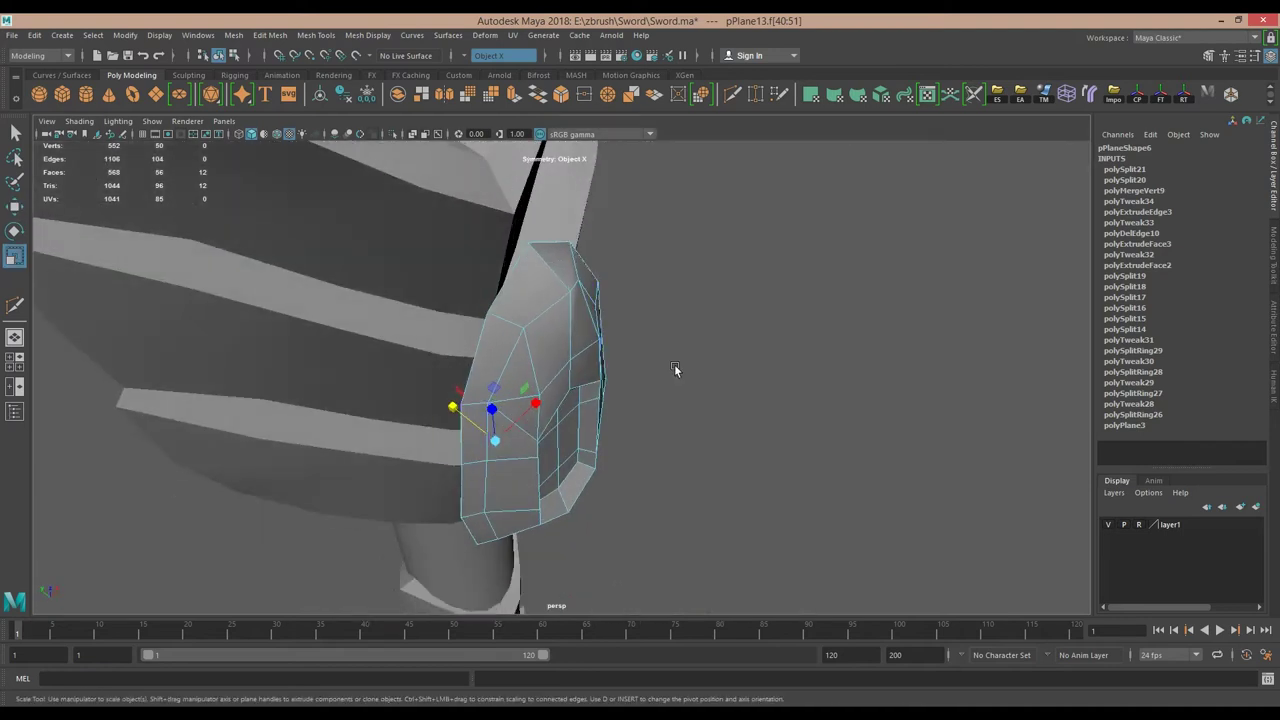
key(w)
click(516, 318)
alt+drag(516, 318, 461, 356)
Insert a new edge loop across the piece and apply Edit Edge Flow to it.
mouse_move(561, 343)
alt+mouse_down()
mouse_move(531, 289)
mouse_move(765, 289)
mouse_move(617, 320)
mouse_move(565, 362)
mouse_move(471, 363)
mouse_move(480, 380)
mouse_move(466, 423)
mouse_move(529, 440)
mouse_move(543, 257)
mouse_move(571, 243)
alt+mouse_up()
click(529, 440)
mouse_move(571, 243)
shift+right_down()
mouse_move(586, 323)
mouse_move(530, 414)
shift+right_up()
click(584, 280)
double_click(563, 288)
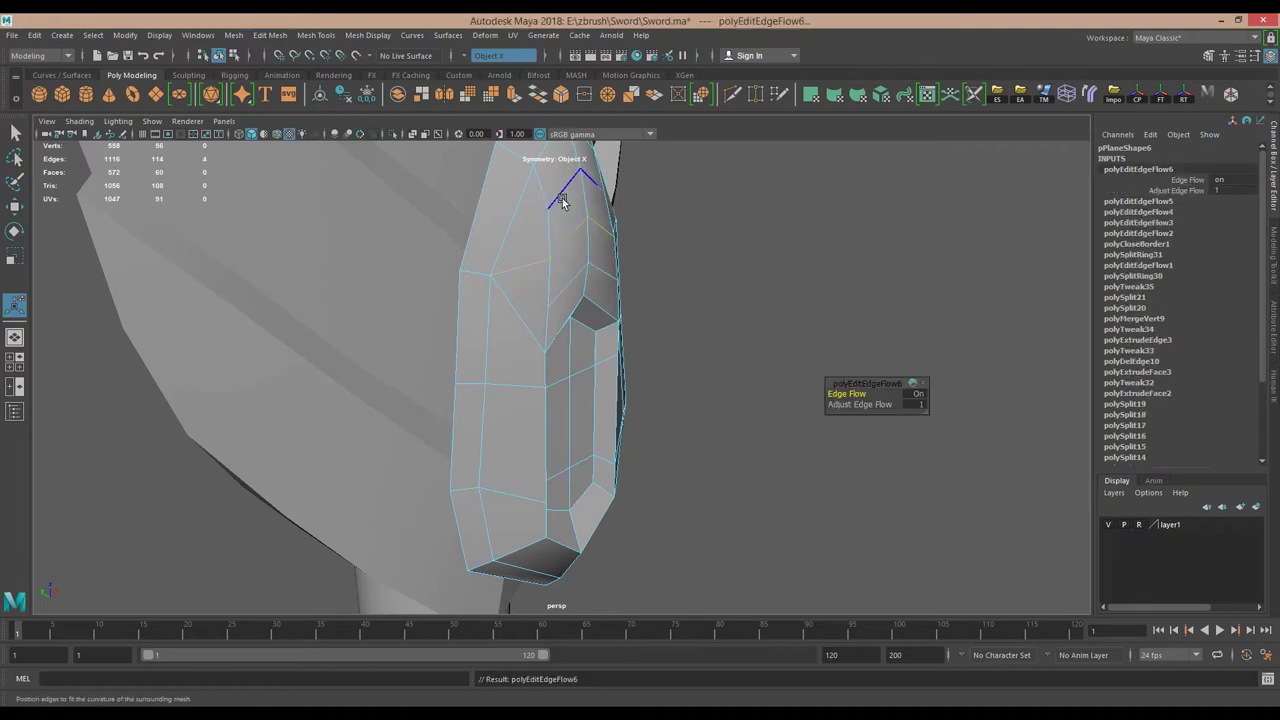
Apply Edit Edge Flow to the gem rim edges and Multi-Cut new edges on the guard piece.
click(580, 412)
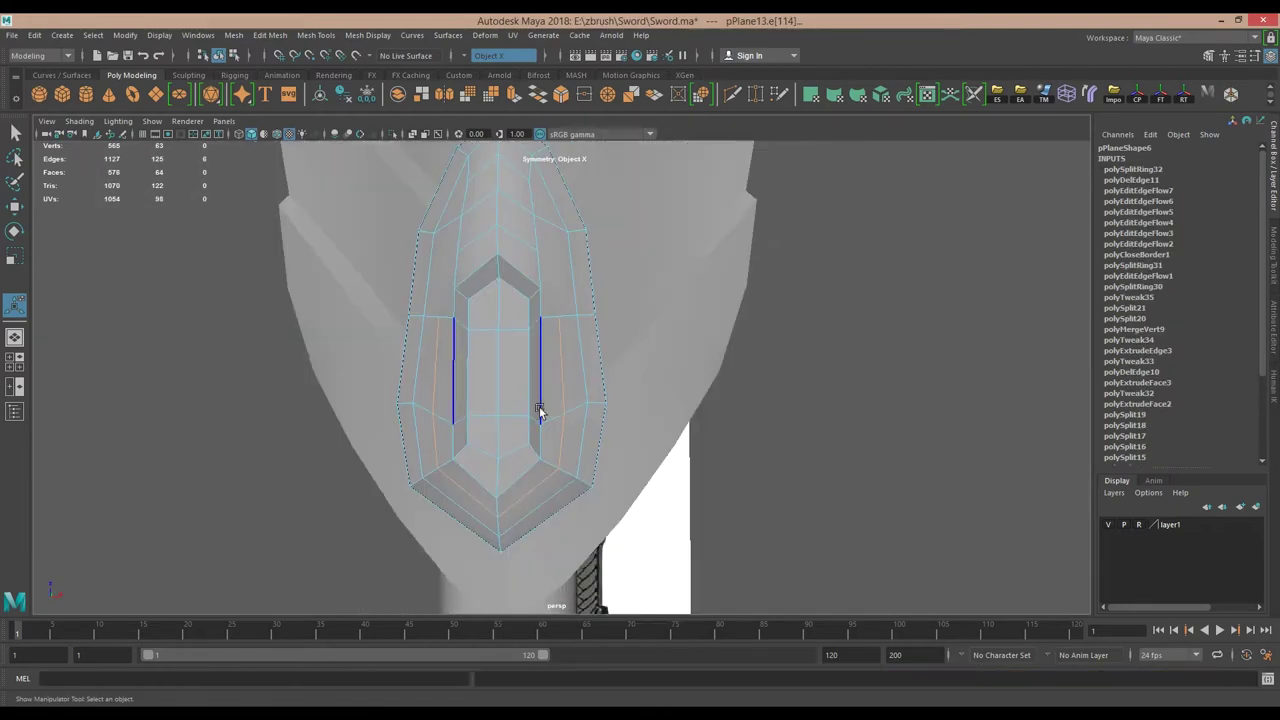
shift+right_drag(540, 410, 545, 551)
alt+drag(545, 551, 521, 485)
shift+right_drag(533, 380, 414, 371)
key(w)
alt+drag(500, 380, 577, 320)
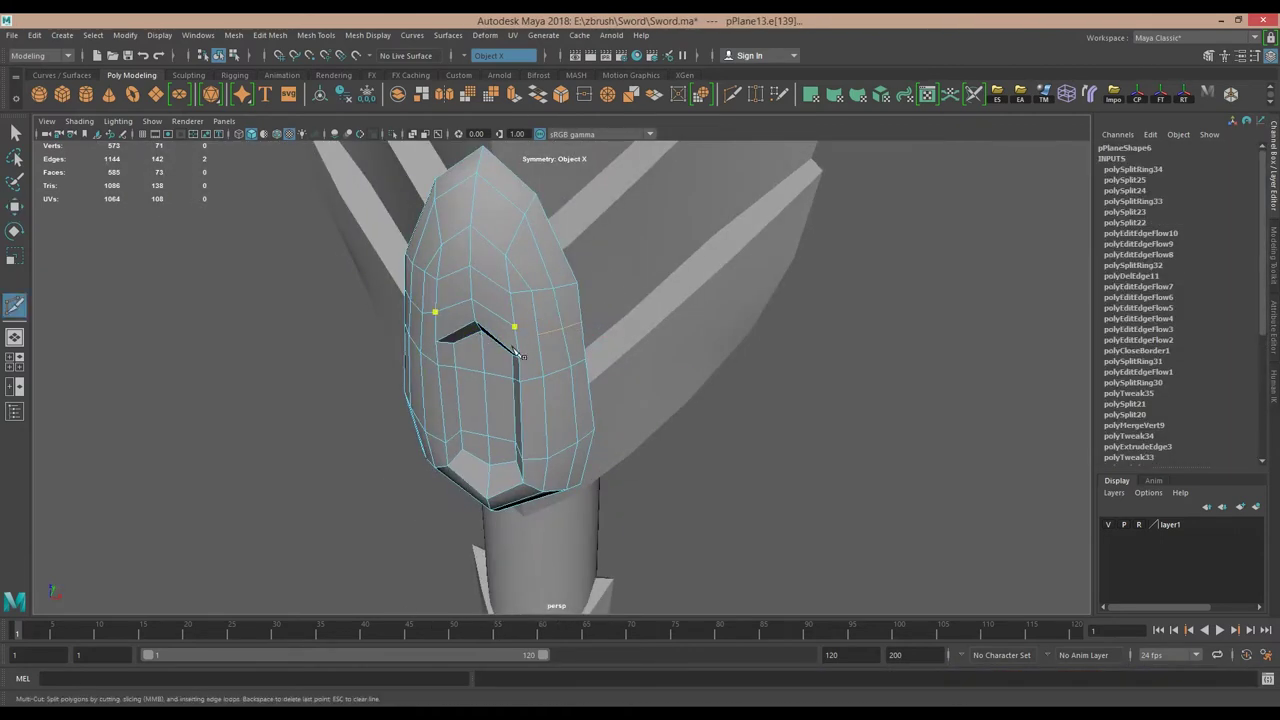
key(F8)
mouse_move(549, 391)
alt+mouse_down()
mouse_move(580, 408)
mouse_move(527, 365)
alt+mouse_up()
key(F8)
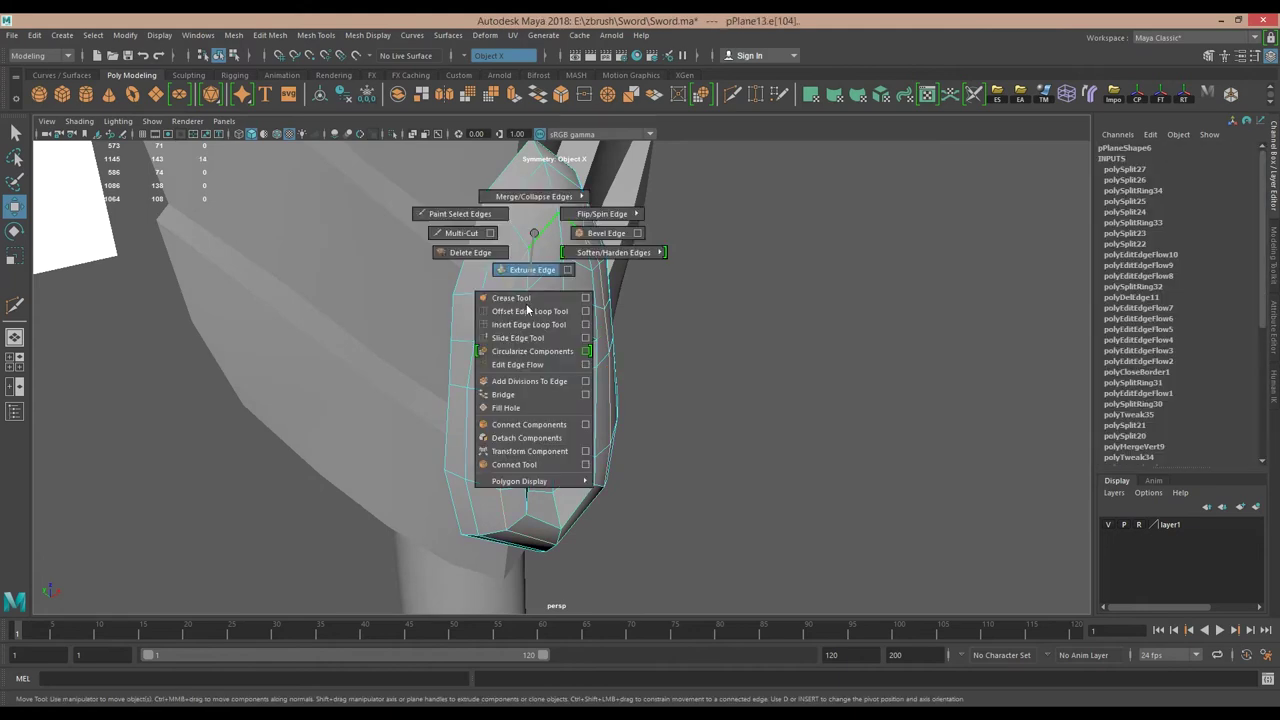
shift+right_drag(523, 349, 502, 244)
mouse_move(545, 311)
alt+mouse_down()
mouse_move(510, 400)
mouse_move(533, 400)
mouse_move(508, 417)
mouse_move(558, 373)
alt+mouse_up()
Insert an edge loop across the gem's side edges and relax its flow.
click(494, 414)
key(g)
click(556, 376)
click(537, 397)
shift+right_click(558, 373)
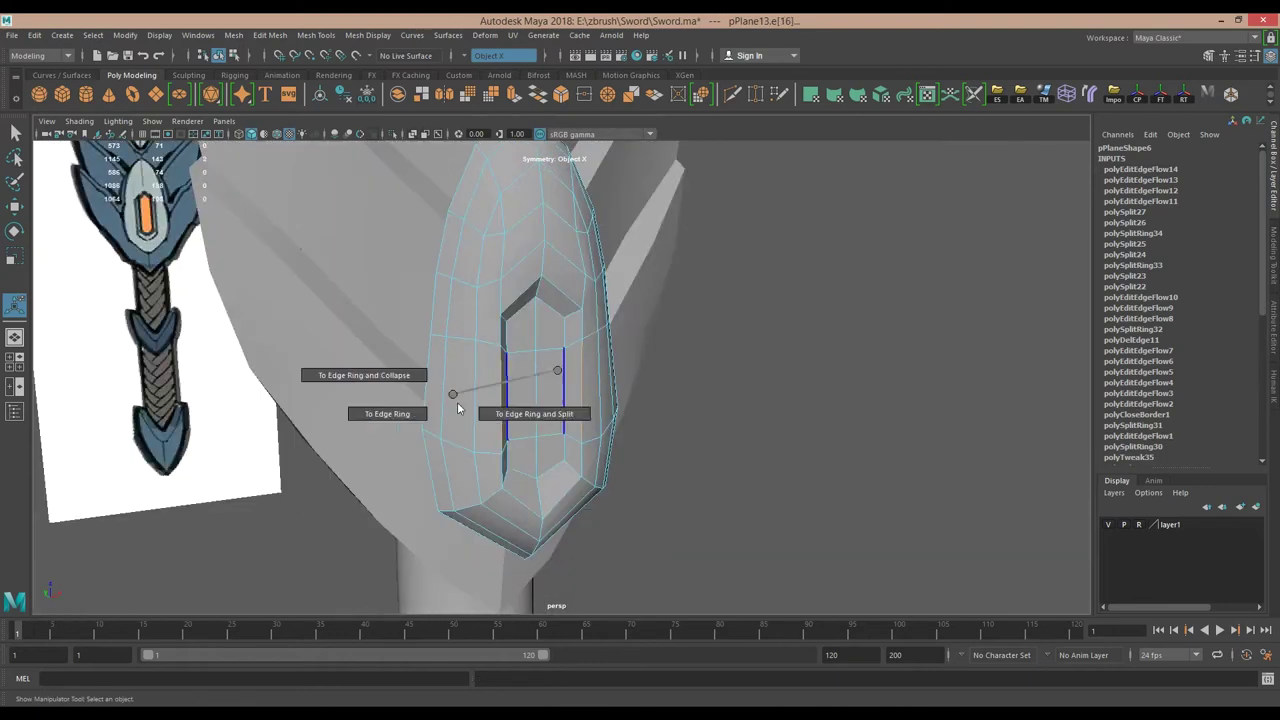
shift+right_drag(558, 373, 480, 514)
alt+drag(486, 457, 492, 393)
key(g)
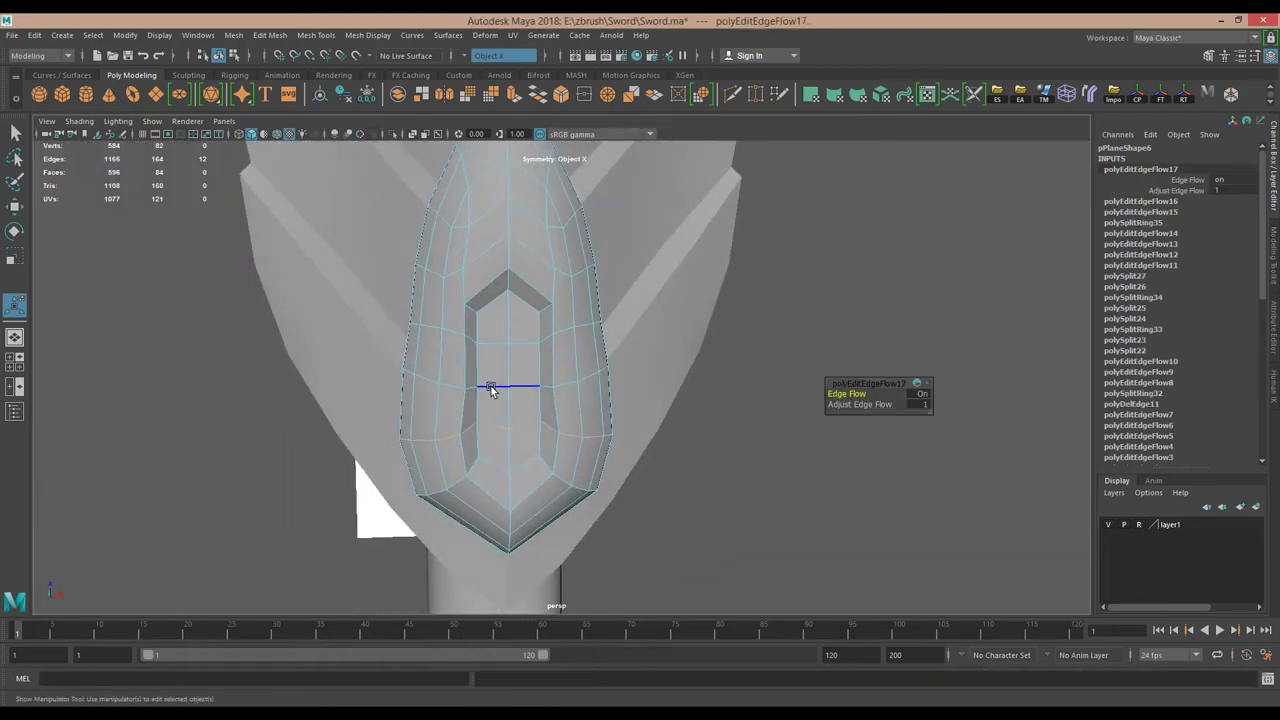
Split another edge ring below the gem and delete the two edges there.
click(491, 345)
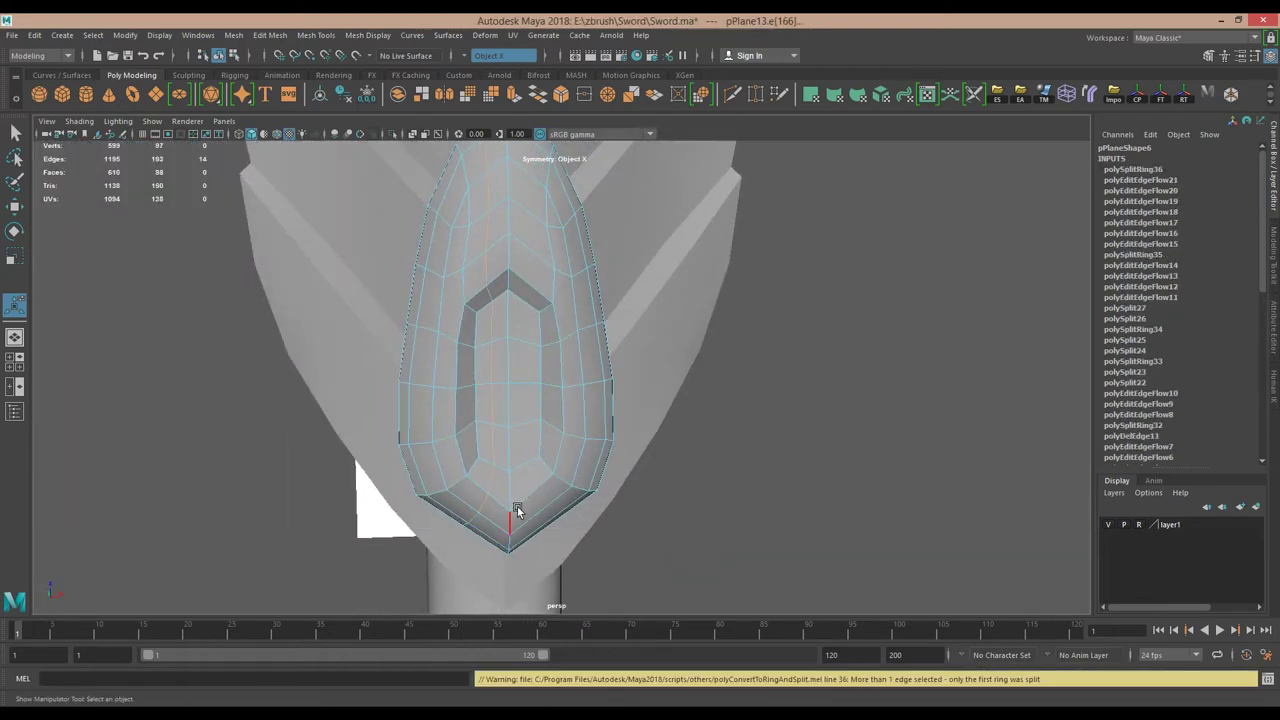
alt+drag(500, 537, 528, 468)
shift+right_click(528, 468)
shift+right_drag(522, 614, 512, 598)
mouse_move(483, 509)
alt+mouse_down()
mouse_move(497, 375)
mouse_move(534, 489)
alt+mouse_up()
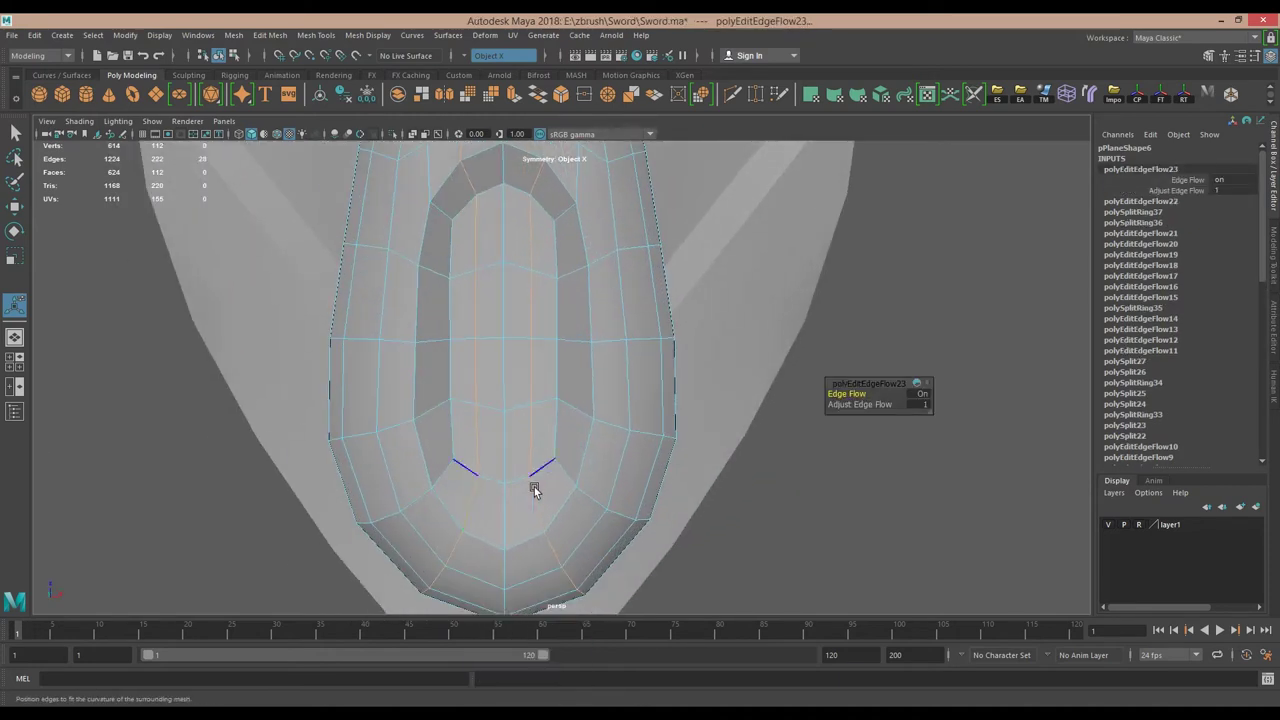
click(546, 540)
key(ctrl+Delete)
Multi-Cut the oval inset, delete its stray inner edges and add a horizontal loop across it.
shift+right_drag(534, 496, 450, 527)
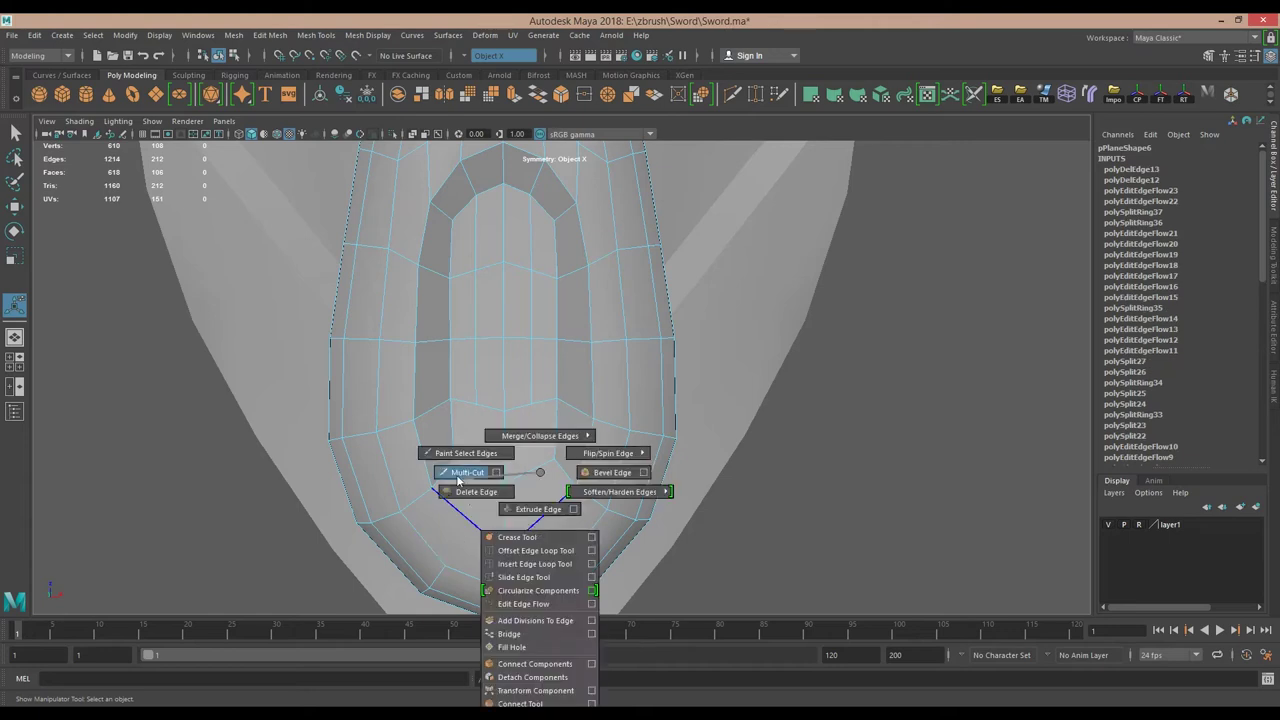
click(490, 405)
key(w)
key(ctrl+Delete)
click(370, 480)
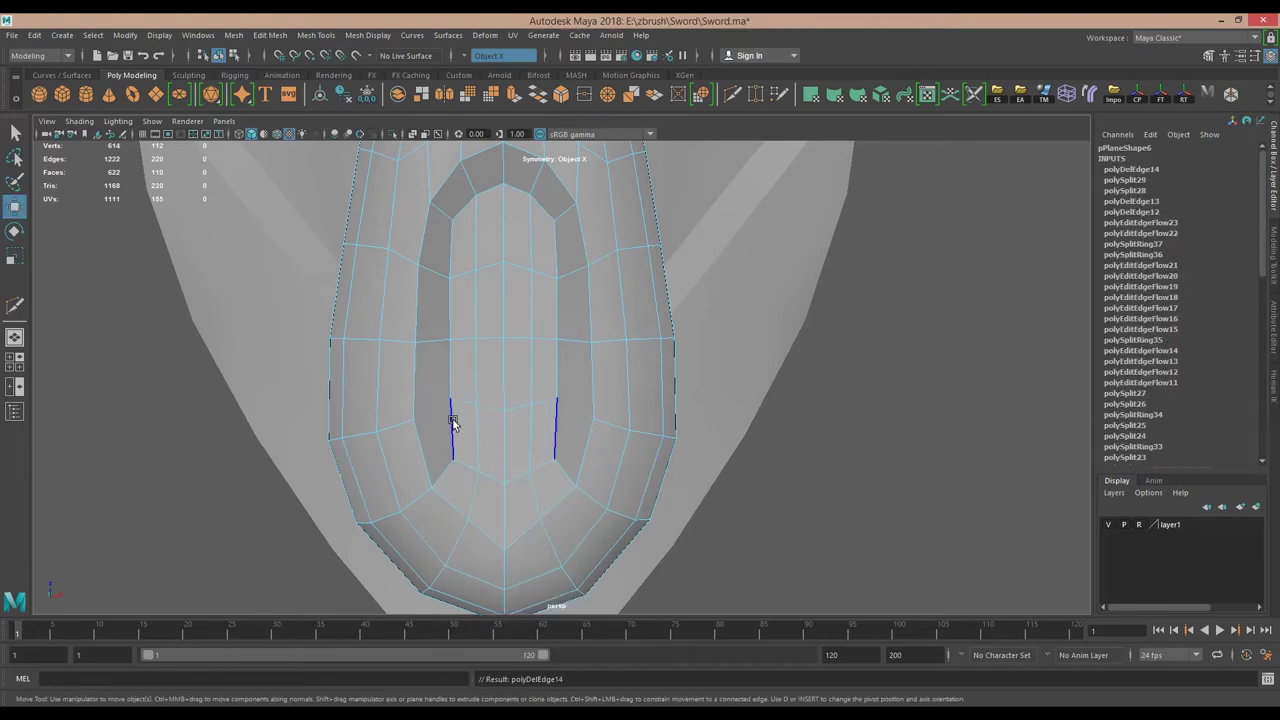
key(ctrl+Delete)
shift+right_drag(500, 395, 357, 449)
click(481, 381)
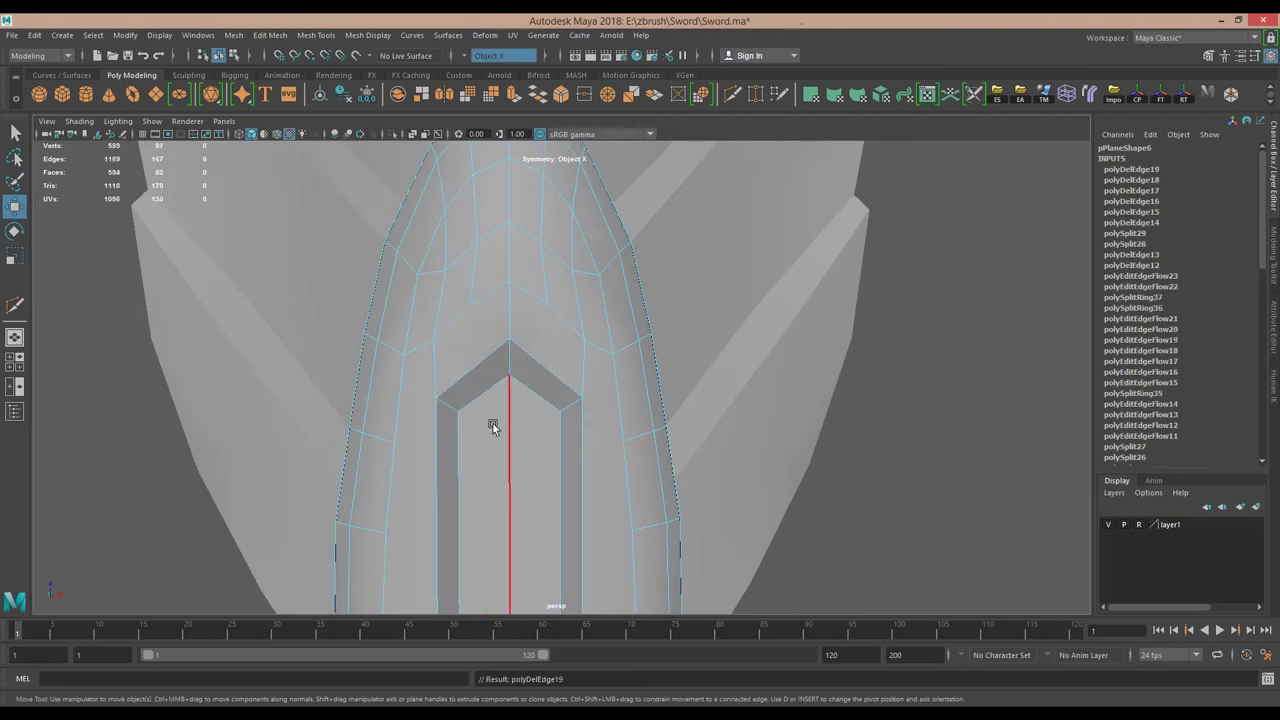
shift+right_drag(493, 427, 457, 477)
ctrl+click(520, 300)
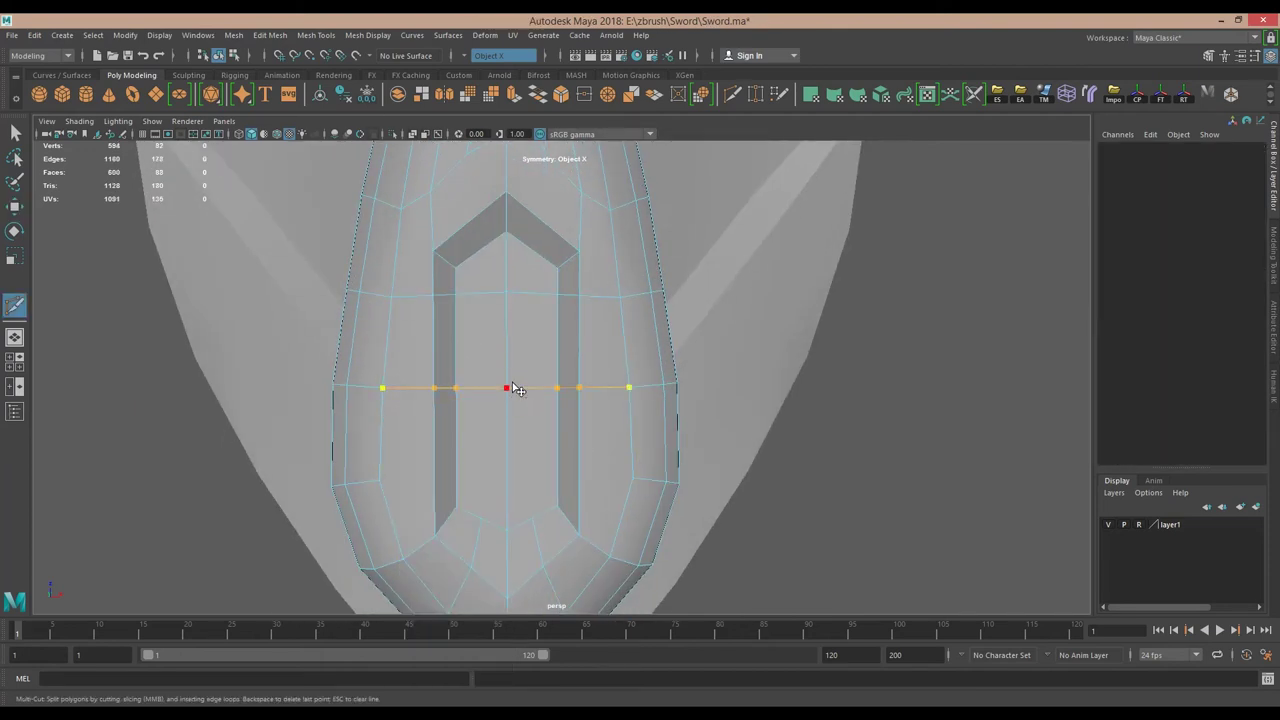
mouse_move(507, 296)
alt+mouse_down()
mouse_move(600, 443)
mouse_move(541, 417)
alt+mouse_up()
Smooth the flow of the inset's rim edges with Edit Edge Flow.
key(w)
click(437, 346)
scroll(437, 346, up, 5)
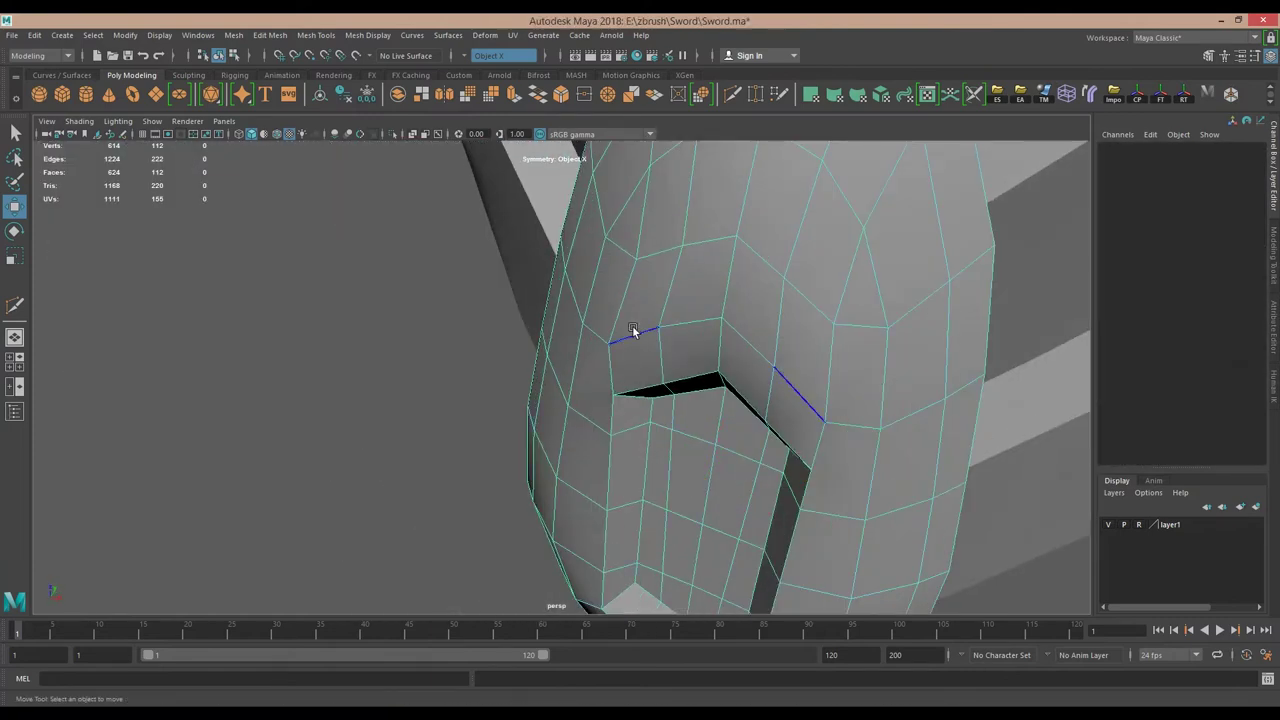
click(634, 337)
shift+right_drag(680, 337, 663, 471)
alt+drag(652, 250, 640, 268)
click(612, 400)
key(g)
mouse_move(612, 400)
alt+mouse_down()
mouse_move(634, 380)
mouse_move(570, 385)
mouse_move(629, 463)
mouse_move(674, 423)
alt+mouse_up()
Duplicate the oval inset piece for the guard's other side.
key(F8)
click(562, 410)
mouse_move(563, 417)
alt+mouse_down()
mouse_move(665, 381)
mouse_move(406, 414)
mouse_move(652, 477)
alt+mouse_up()
key(ctrl+d)
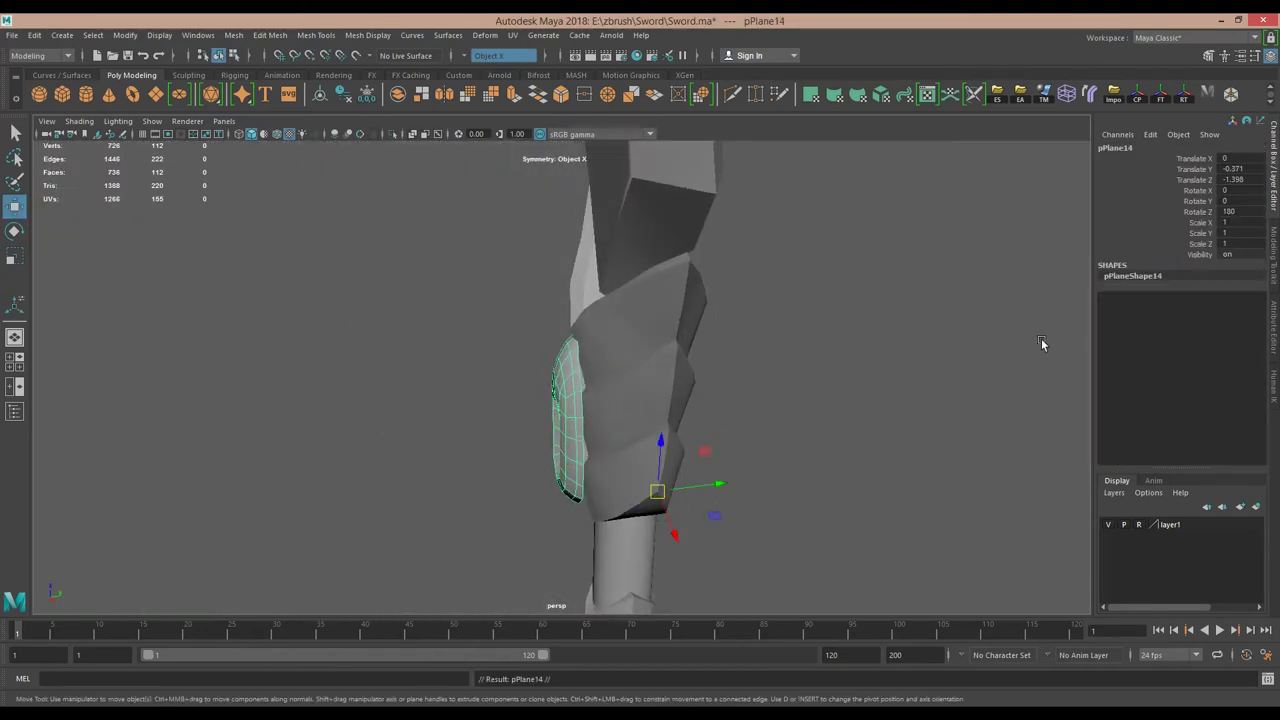
Isolate the oval stone piece on the guard and frame it.
click(726, 416)
mouse_move(726, 416)
alt+mouse_down()
mouse_move(740, 386)
mouse_move(658, 533)
mouse_move(677, 488)
mouse_move(596, 493)
alt+mouse_up()
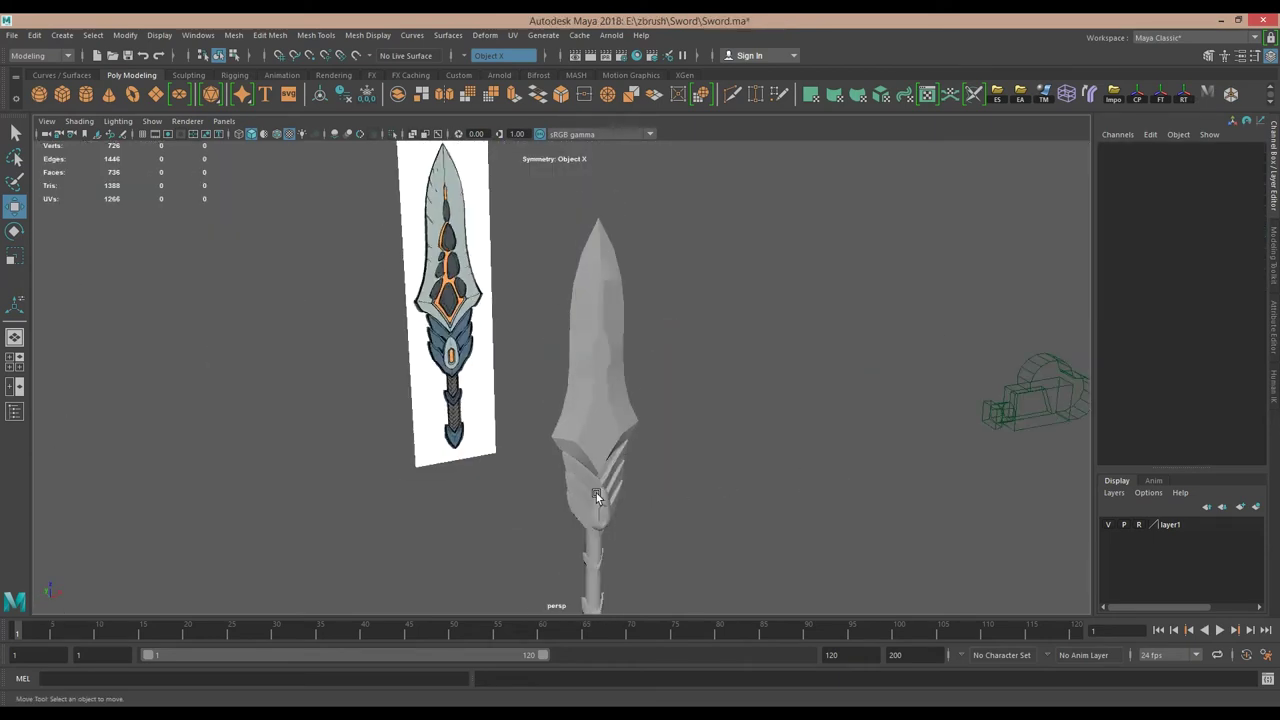
scroll(596, 493, up, 4)
alt+middle_drag(619, 509, 516, 291)
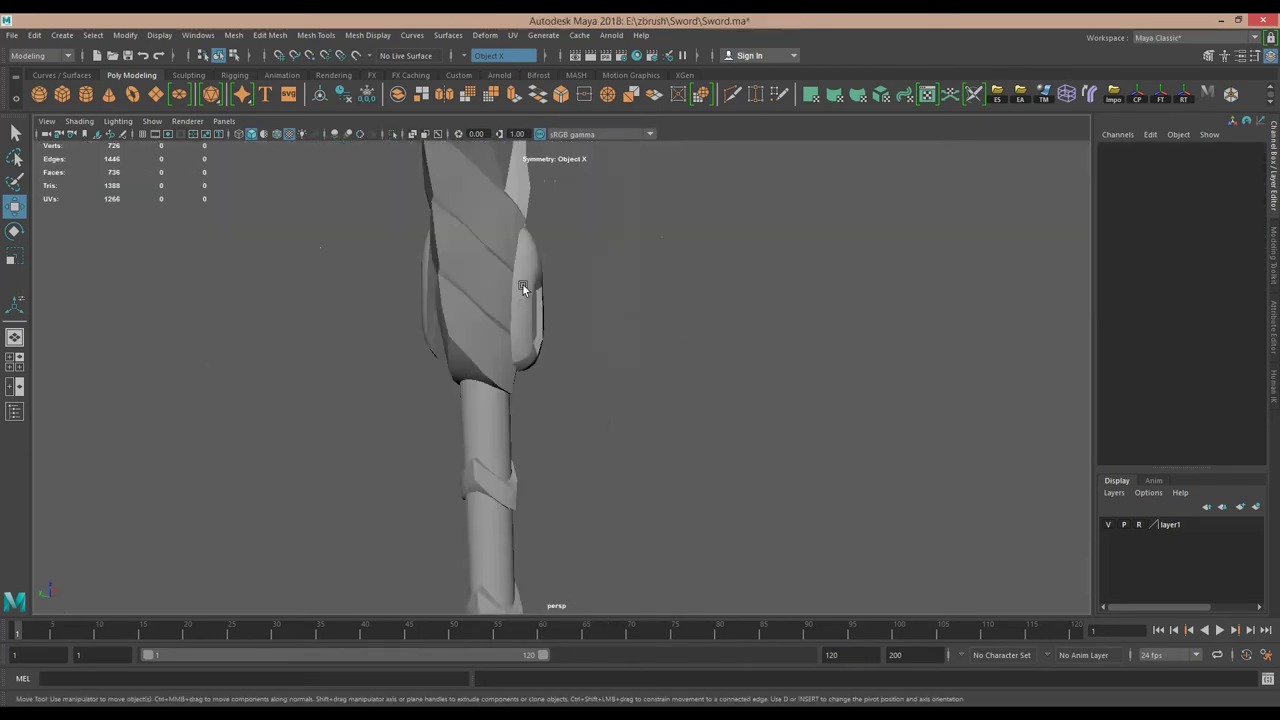
click(518, 300)
key(ctrl+1)
key(f)
Extrude the original oval piece's faces for thickness and turn Symmetry off.
key(ctrl+F9)
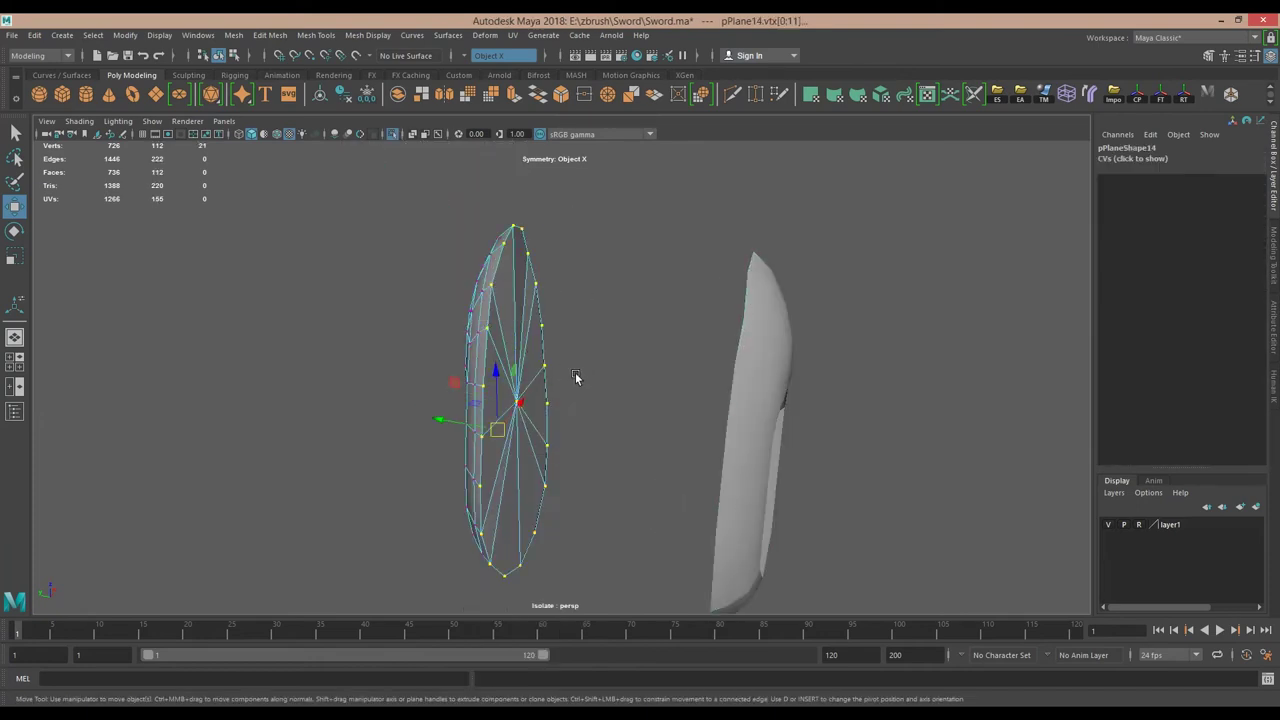
alt+drag(527, 442, 509, 354)
ctrl+right_drag(529, 366, 497, 370)
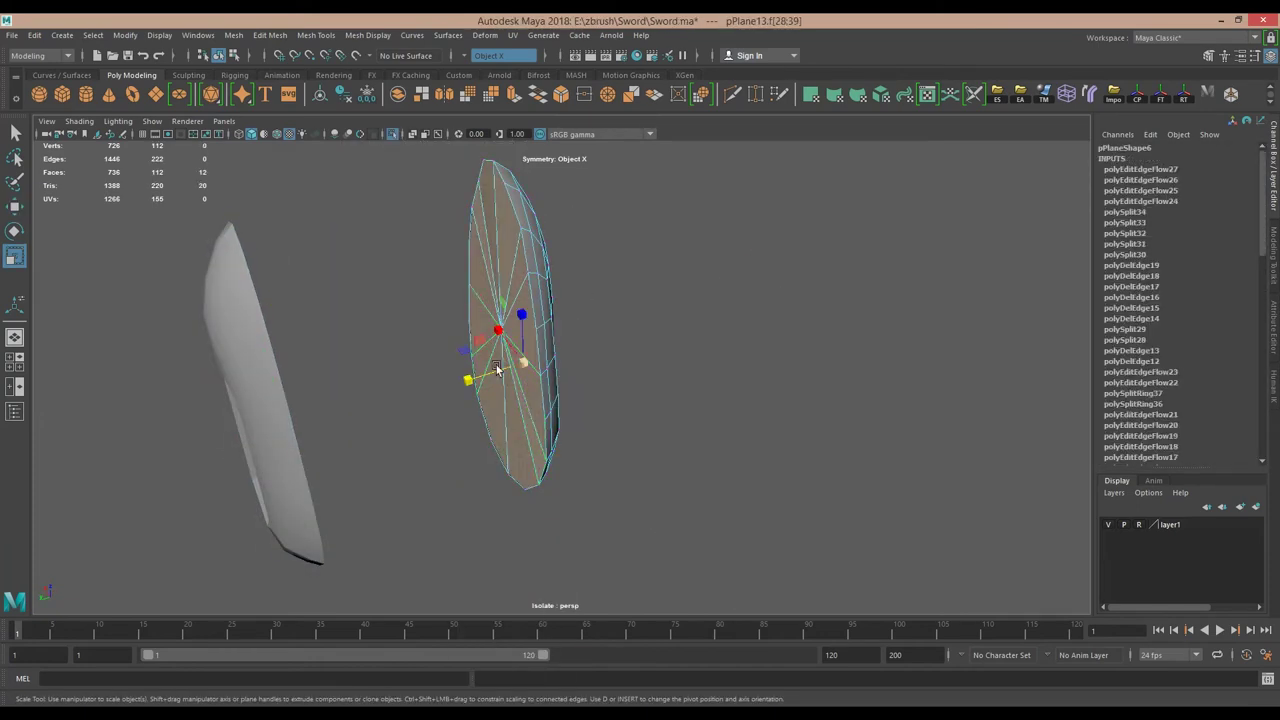
alt+drag(513, 350, 557, 432)
key(ctrl+e)
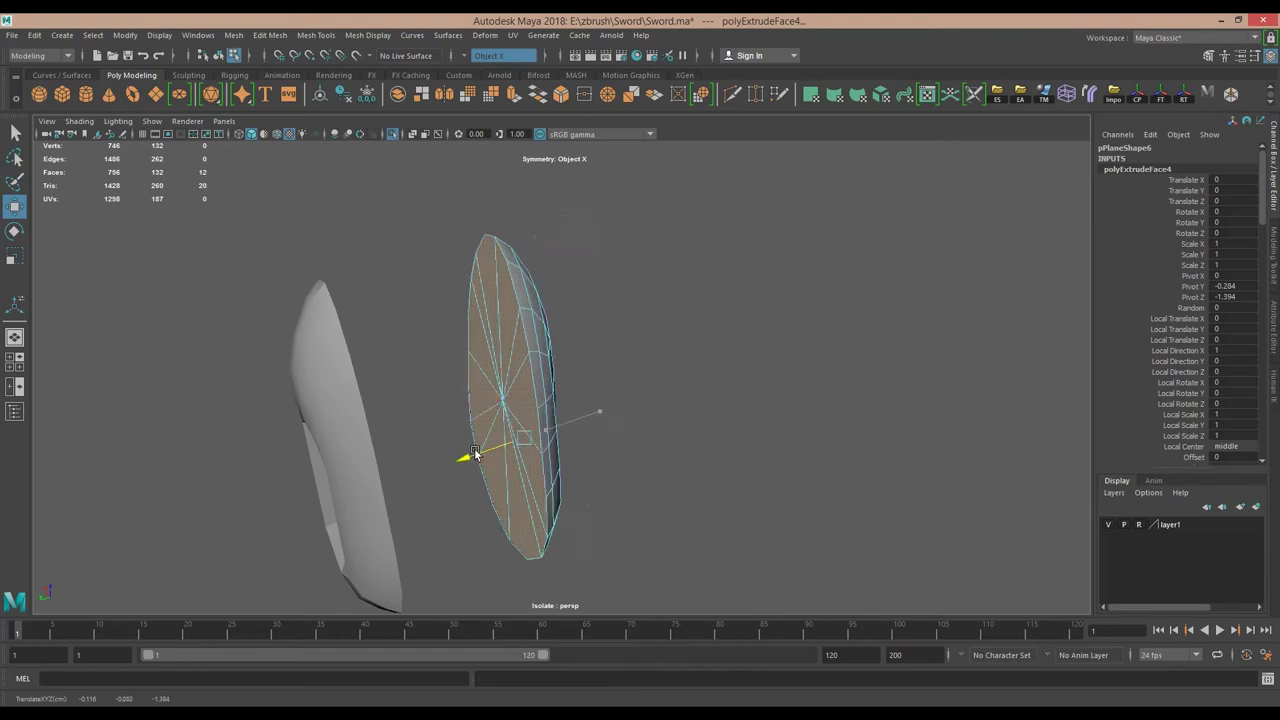
alt+drag(555, 233, 640, 300)
Extrude the copied oval piece too, then exit Isolate Select to show the whole sword.
drag(486, 391, 571, 449)
click(785, 428)
mouse_move(785, 428)
right_down()
mouse_move(798, 402)
mouse_move(830, 400)
right_up()
key(F8)
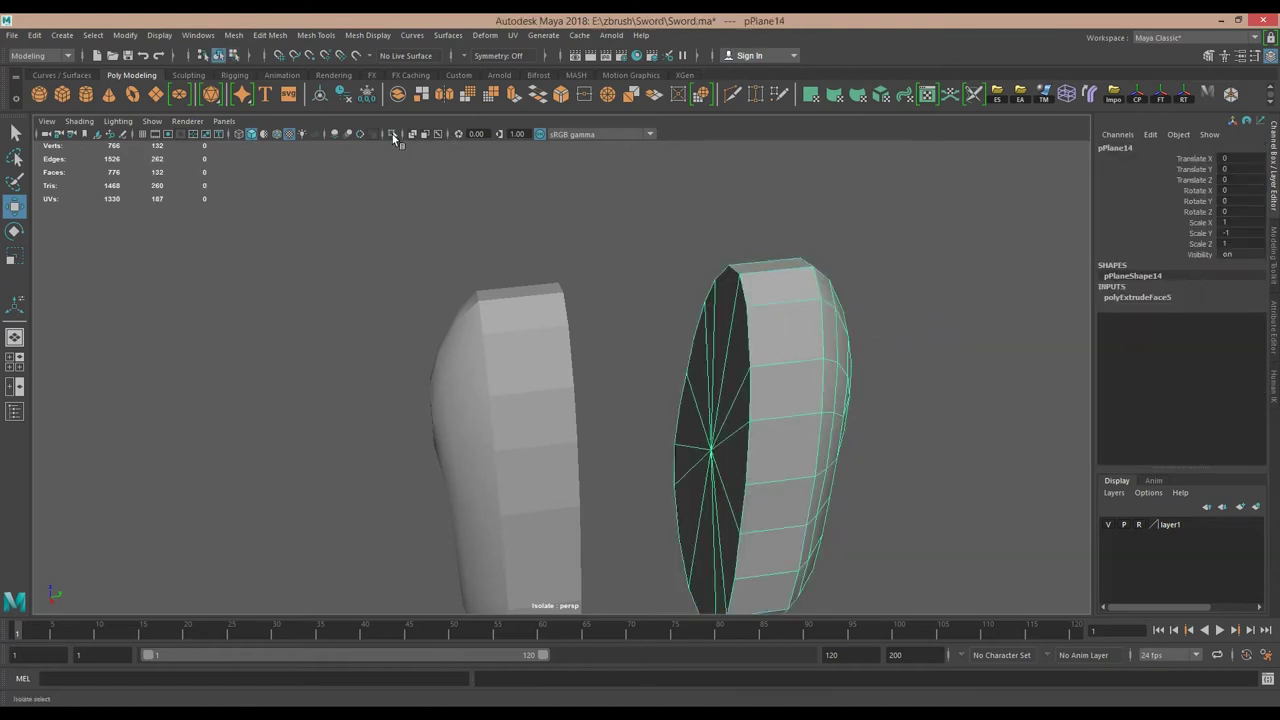
click(392, 134)
mouse_move(598, 416)
alt+mouse_down()
mouse_move(662, 434)
mouse_move(613, 426)
alt+mouse_up()
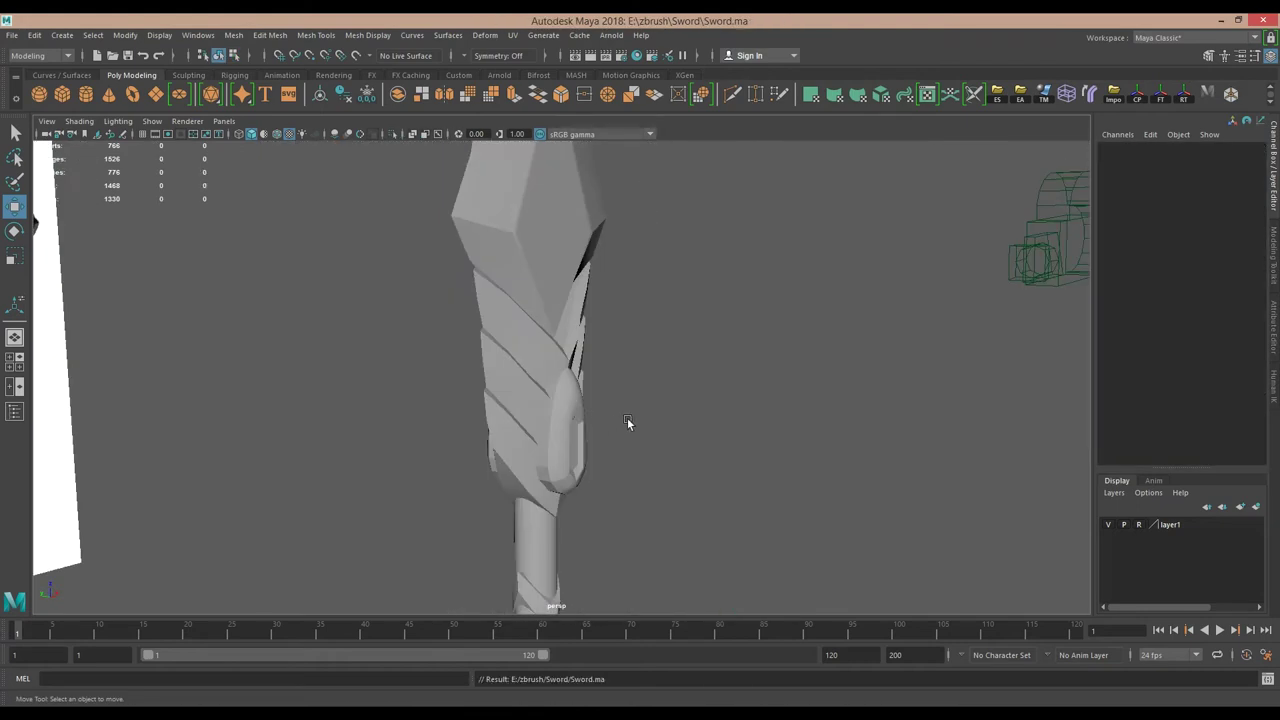
key(space)
In wireframe over the sketch, create a polygon plane with 1x1 subdivisions.
scroll(651, 362, up, 3)
key(4)
scroll(271, 294, up, 2)
scroll(271, 294, down, 8)
scroll(566, 371, up, 6)
scroll(249, 216, up, 2)
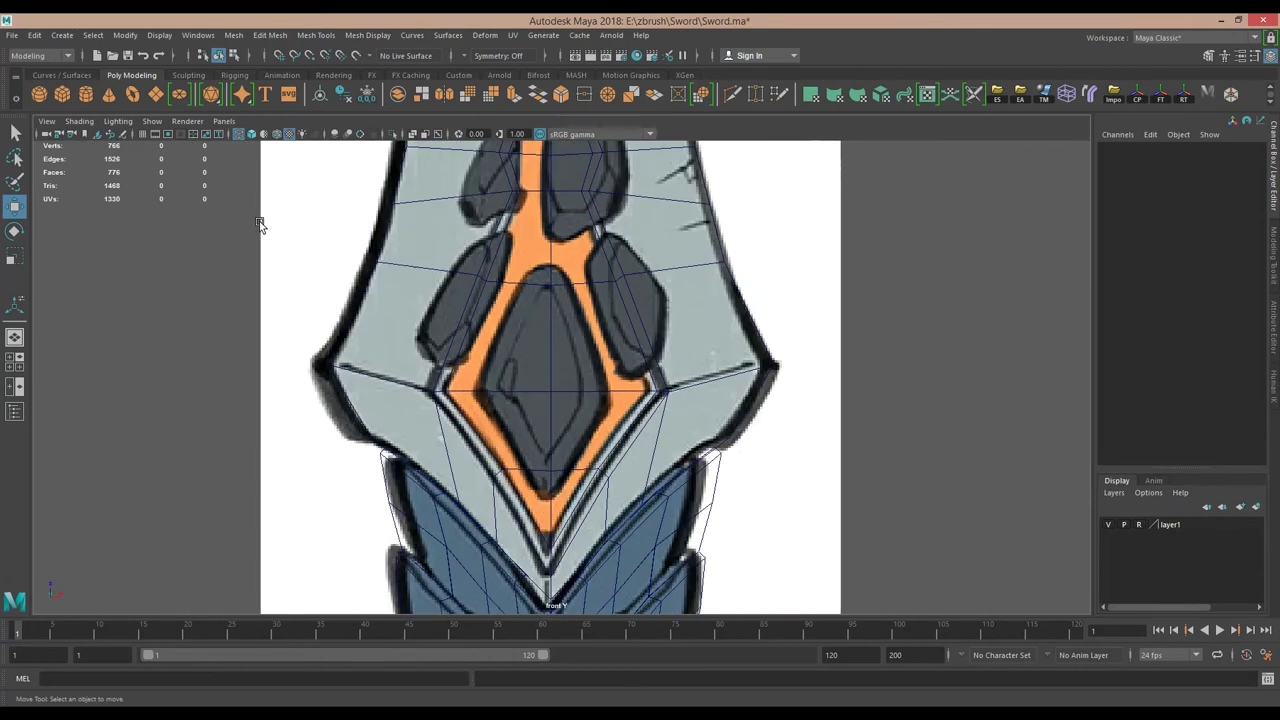
click(154, 95)
scroll(650, 250, down, 5)
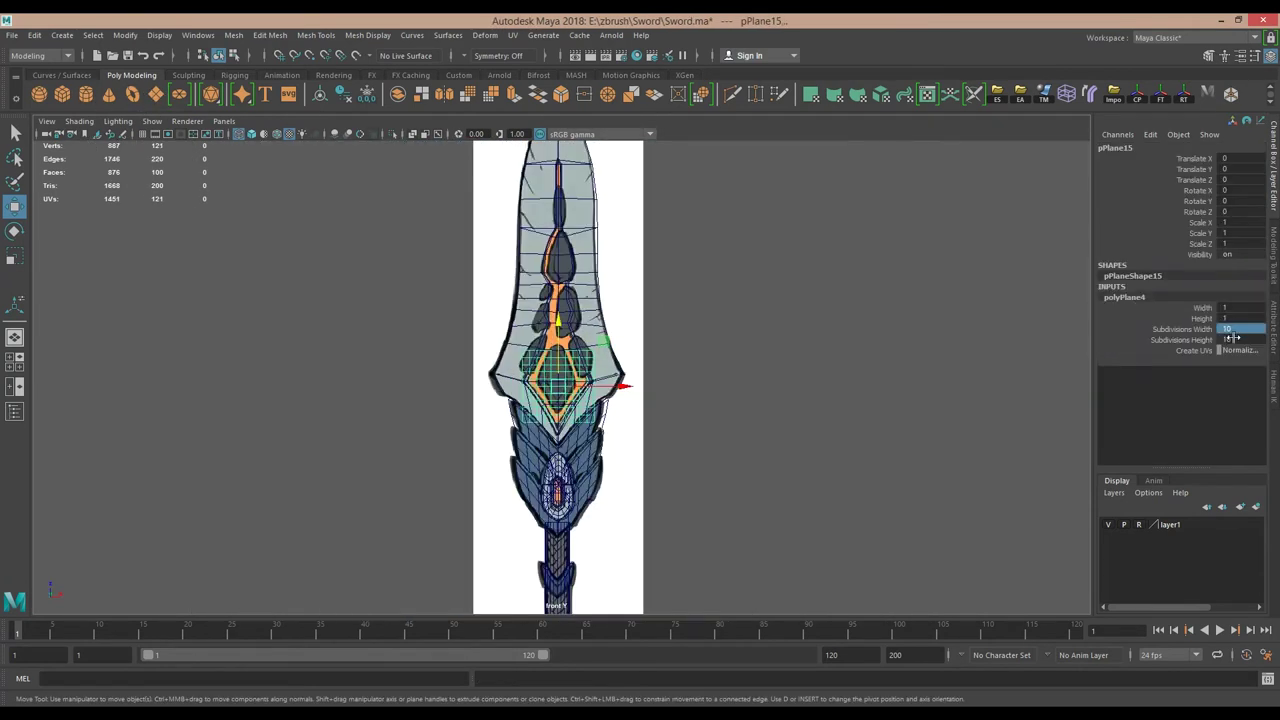
click(690, 356)
In front view, move the plane's vertices to match the central diamond stone.
scroll(690, 330, up, 5)
right_click(693, 297)
click(693, 262)
key(space)
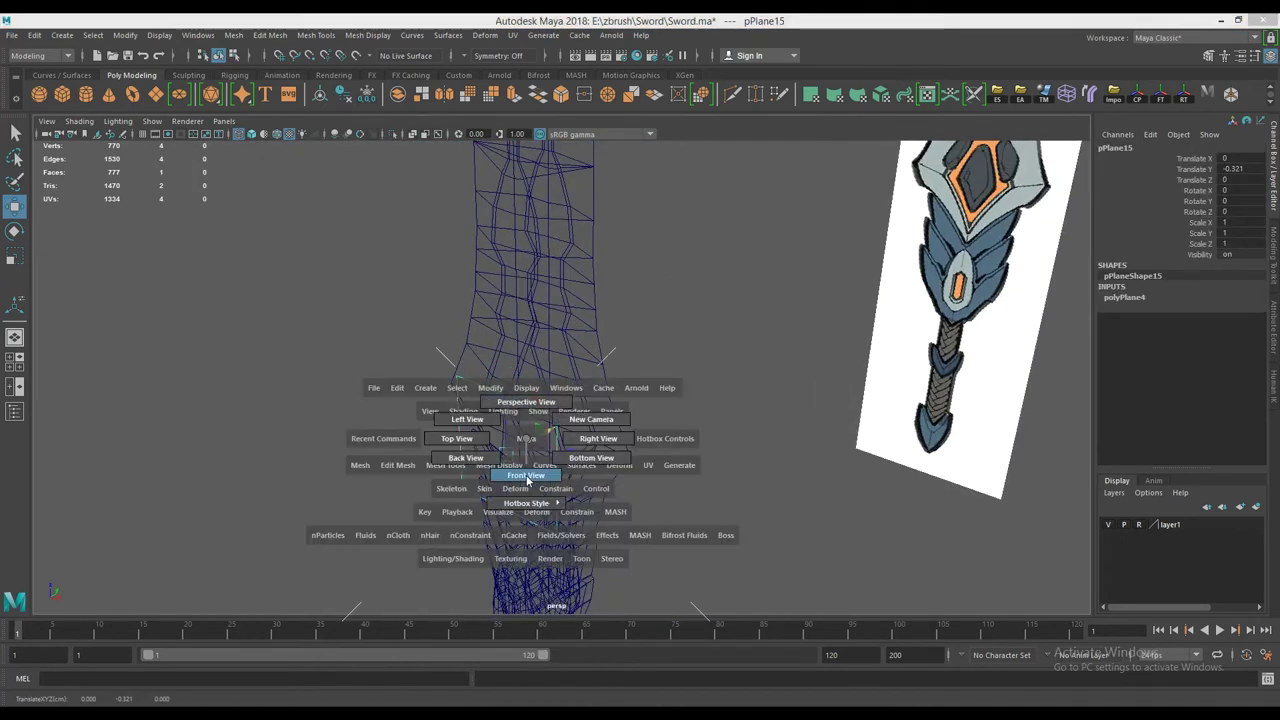
click(527, 478)
click(565, 262)
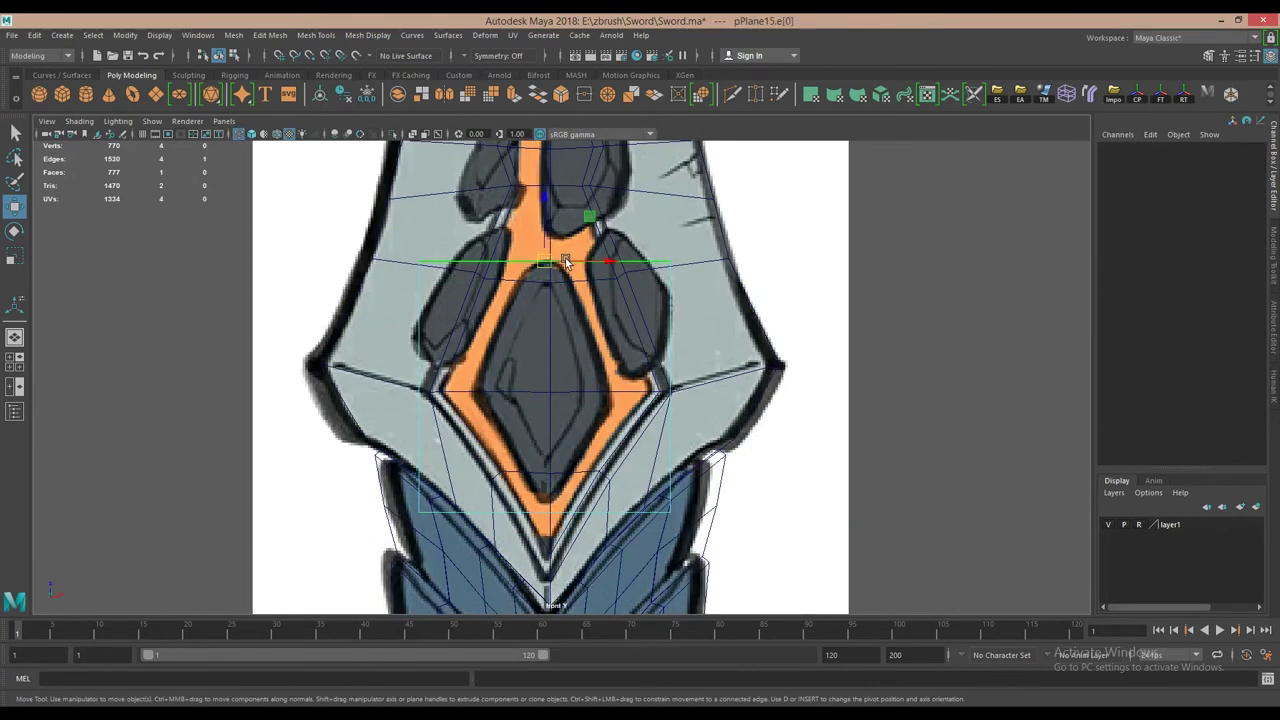
key(F9)
click(546, 514)
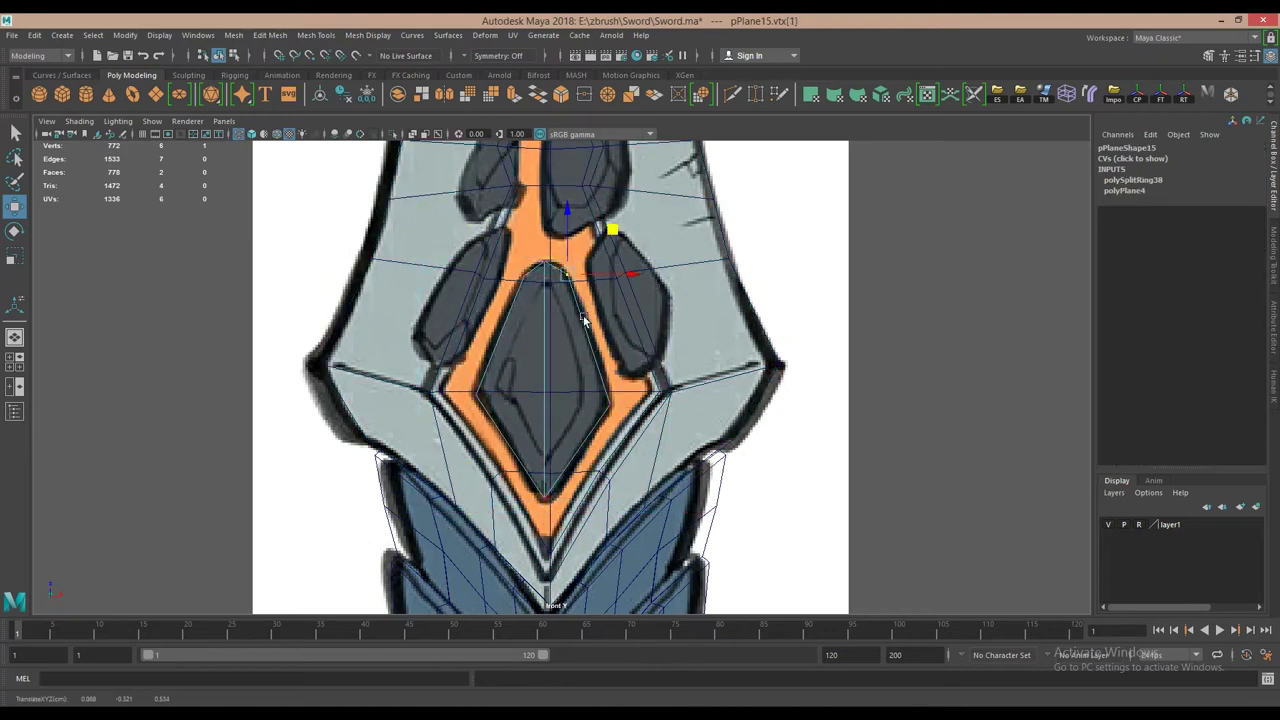
key(F8)
Scale the stone's vertices to fit the diamond and check it in shaded perspective.
right_click(543, 300)
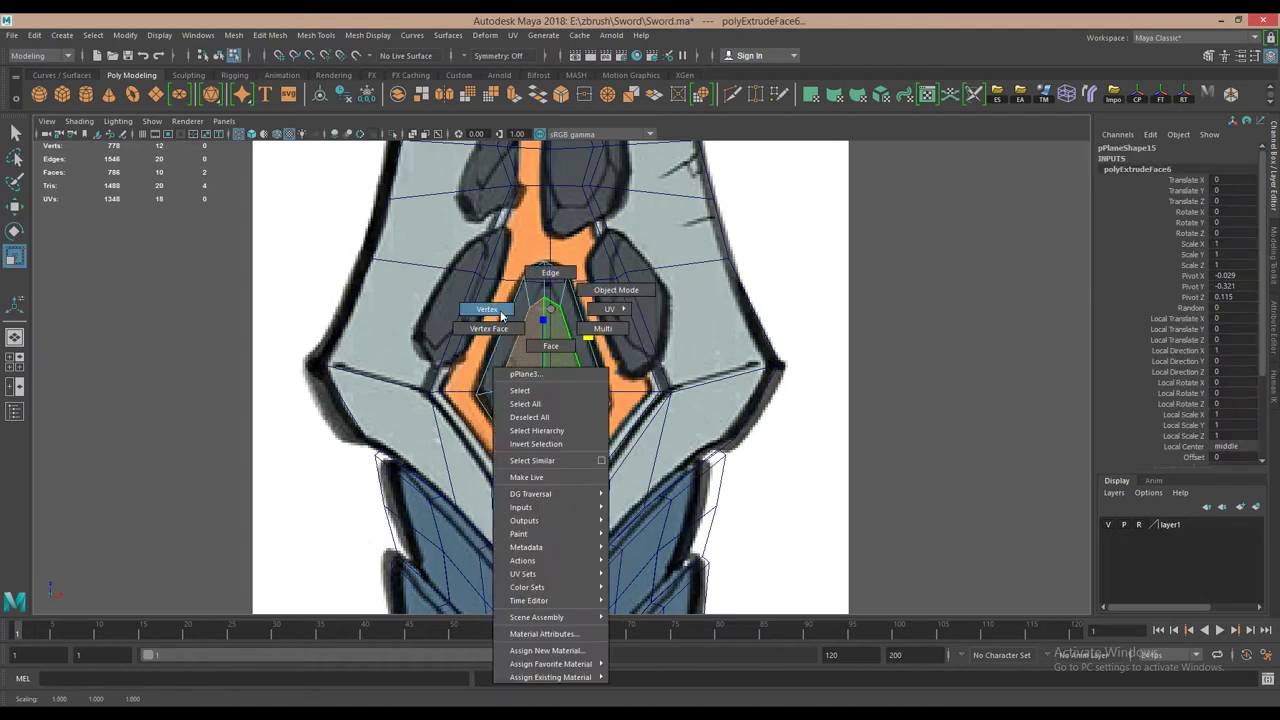
click(640, 224)
key(r)
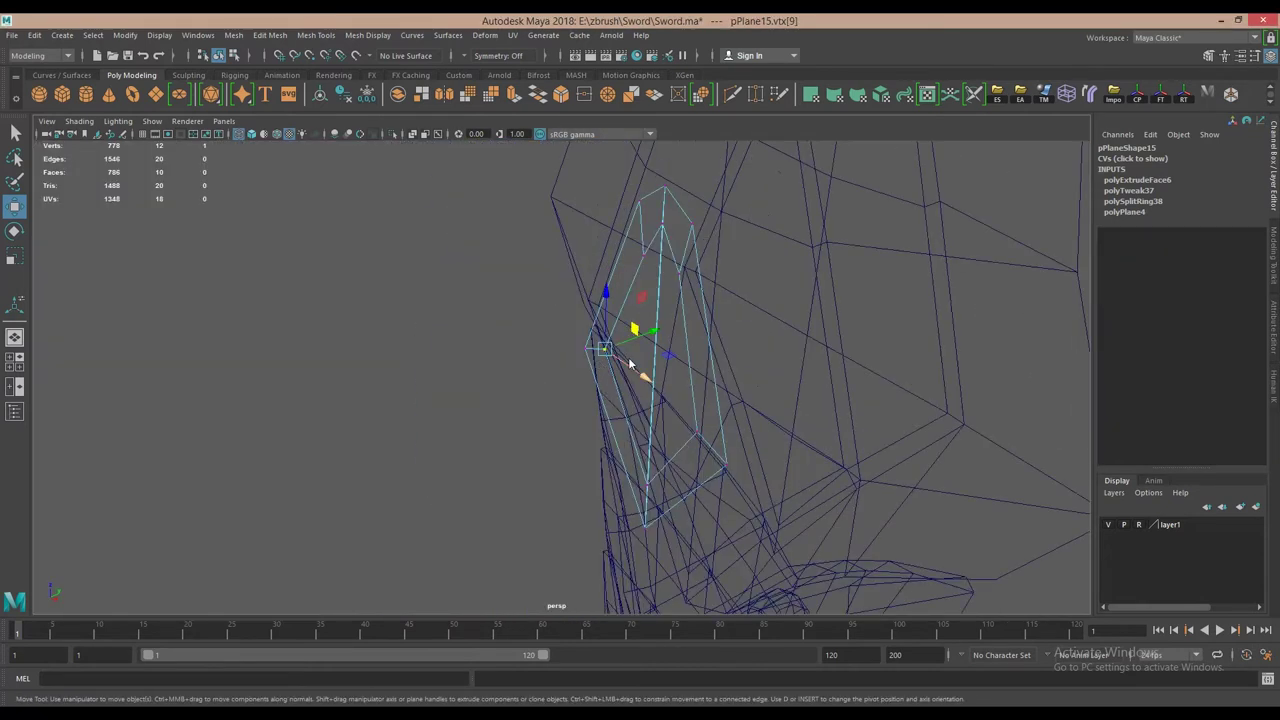
key(5)
right_drag(681, 352, 680, 290)
click(557, 247)
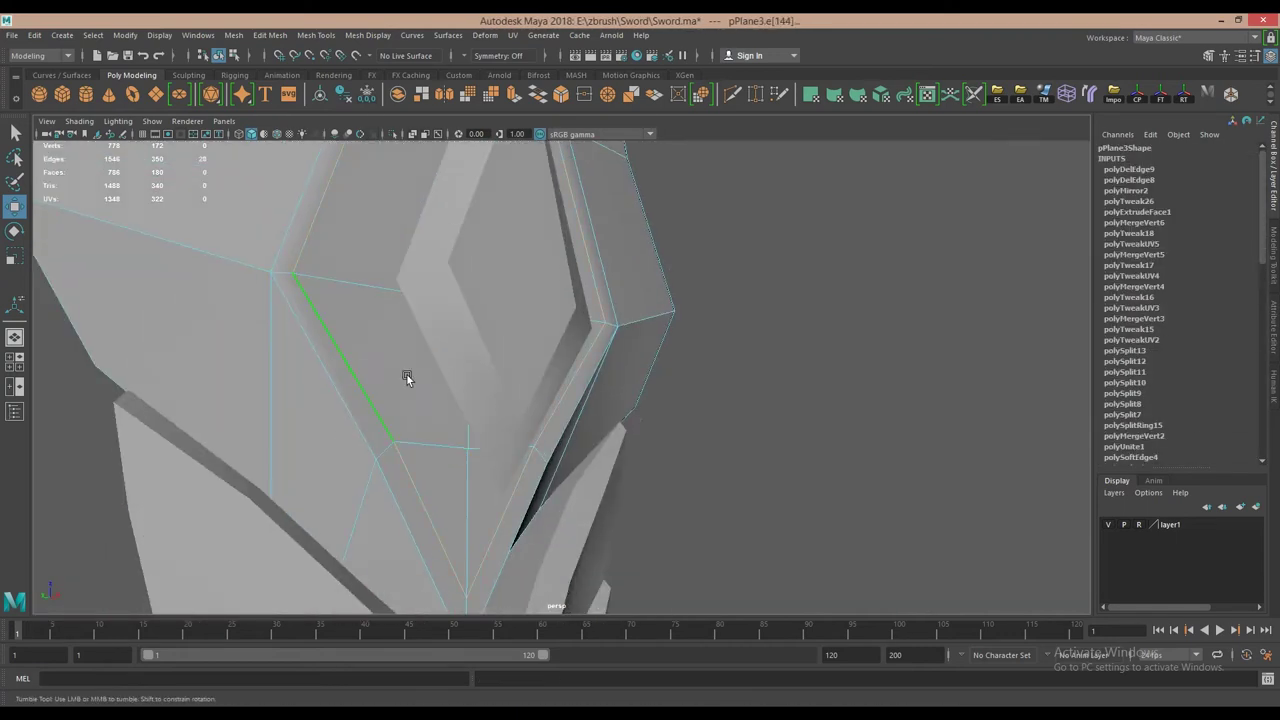
Undo a stray move, scale a strip of guard faces and select the diamond stone.
mouse_move(418, 280)
alt+mouse_down()
mouse_move(555, 387)
mouse_move(466, 309)
mouse_move(537, 329)
alt+mouse_up()
key(ctrl+z)
click(523, 397)
mouse_move(523, 397)
alt+mouse_down()
mouse_move(409, 399)
mouse_move(466, 266)
mouse_move(634, 386)
mouse_move(622, 343)
mouse_move(486, 357)
alt+mouse_up()
key(r)
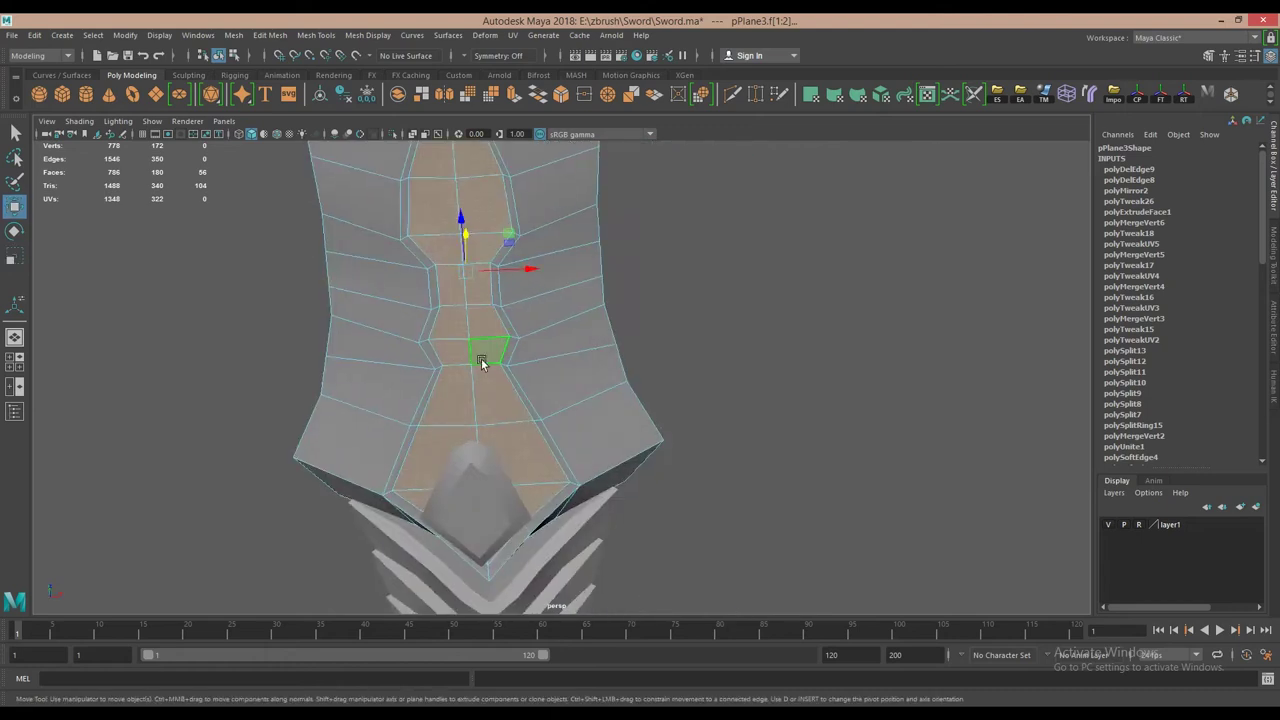
click(543, 400)
key(w)
mouse_move(543, 400)
alt+mouse_down()
mouse_move(514, 349)
mouse_move(485, 442)
alt+mouse_up()
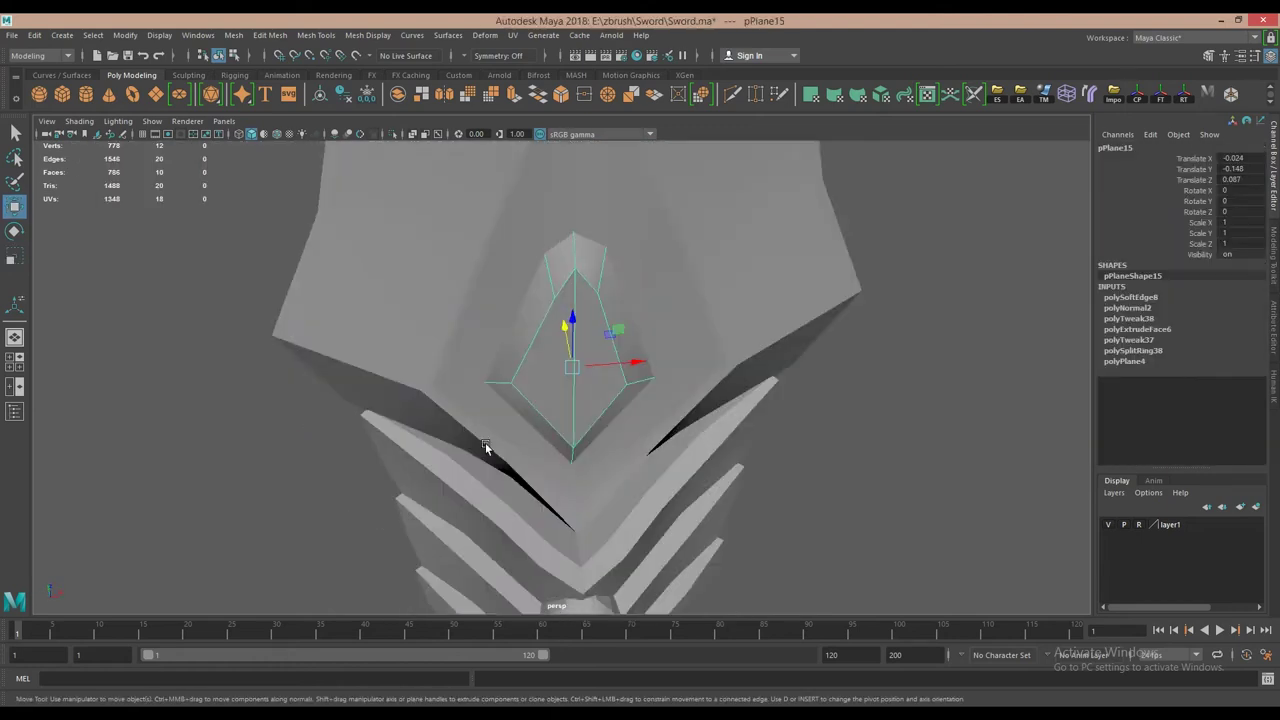
Select a loop and several individual guard edges near the blade centre for hardening.
right_drag(505, 349, 505, 316)
alt+drag(505, 316, 557, 428)
double_click(552, 420)
right_drag(549, 353, 788, 273)
alt+drag(788, 273, 703, 371)
right_drag(486, 366, 558, 399)
click(588, 416)
alt+drag(588, 418, 529, 414)
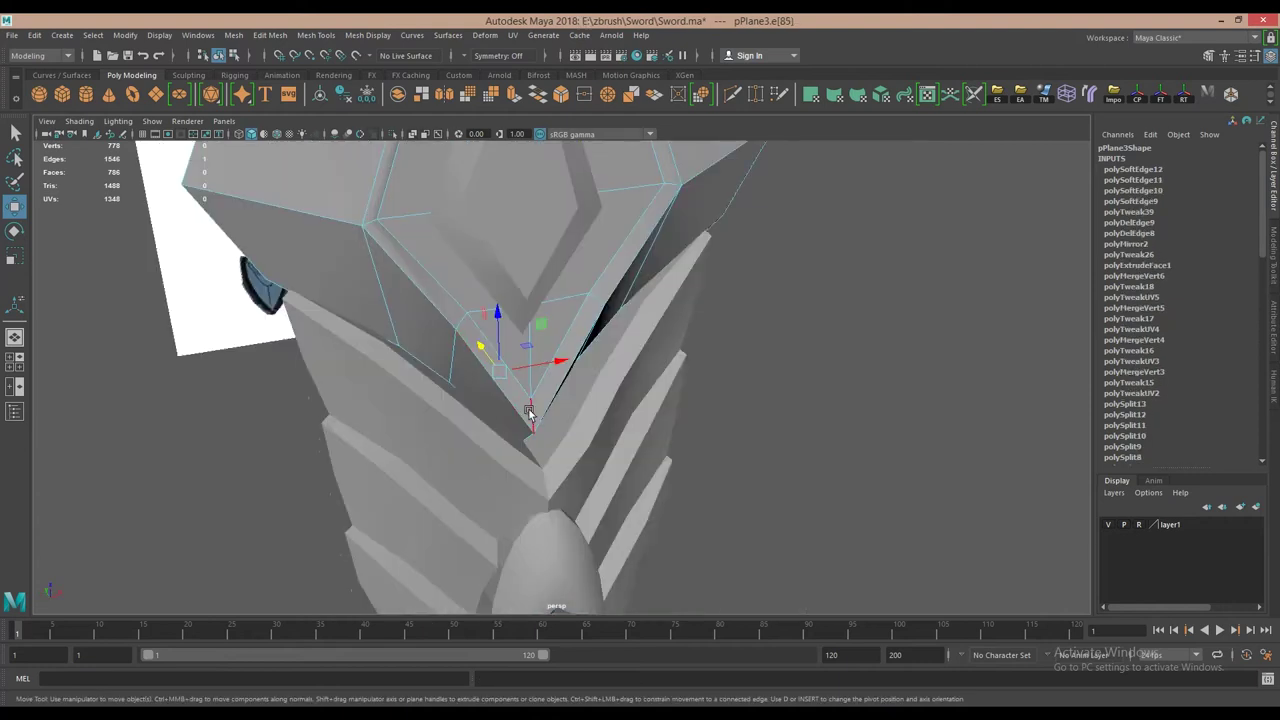
click(673, 186)
mouse_move(673, 186)
alt+mouse_down()
mouse_move(583, 302)
mouse_move(559, 418)
mouse_move(531, 368)
mouse_move(489, 397)
mouse_move(617, 383)
alt+mouse_up()
click(489, 397)
alt+drag(520, 475, 554, 243)
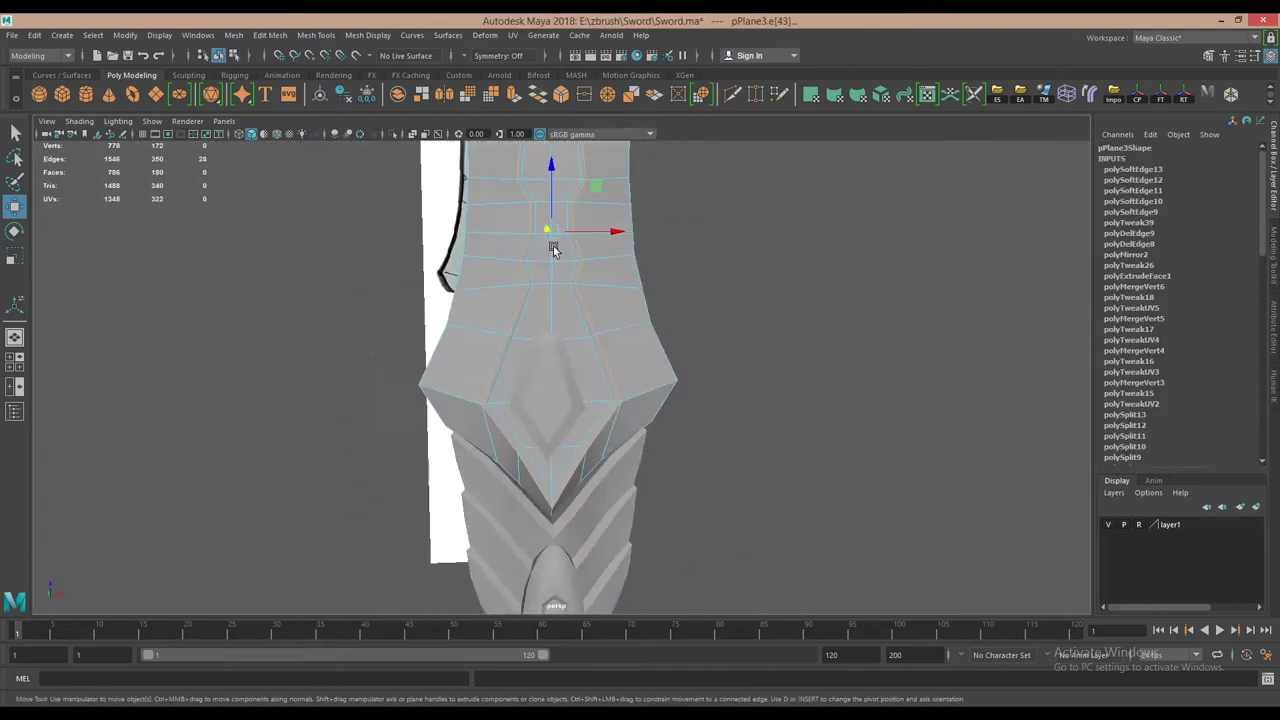
Reselect an edge on the guard, then clear the selection.
shift+right_click(571, 343)
click(726, 383)
mouse_move(726, 383)
alt+mouse_down()
mouse_move(540, 290)
mouse_move(557, 314)
alt+mouse_up()
click(606, 333)
scroll(571, 394, up, 5)
click(884, 246)
scroll(566, 286, down, 5)
scroll(550, 387, up, 5)
Return to the front wireframe view and select the diamond stone, framing the side stones.
key(space)
key(space)
key(4)
scroll(566, 316, up, 5)
click(566, 316)
alt+middle_drag(566, 316, 575, 398)
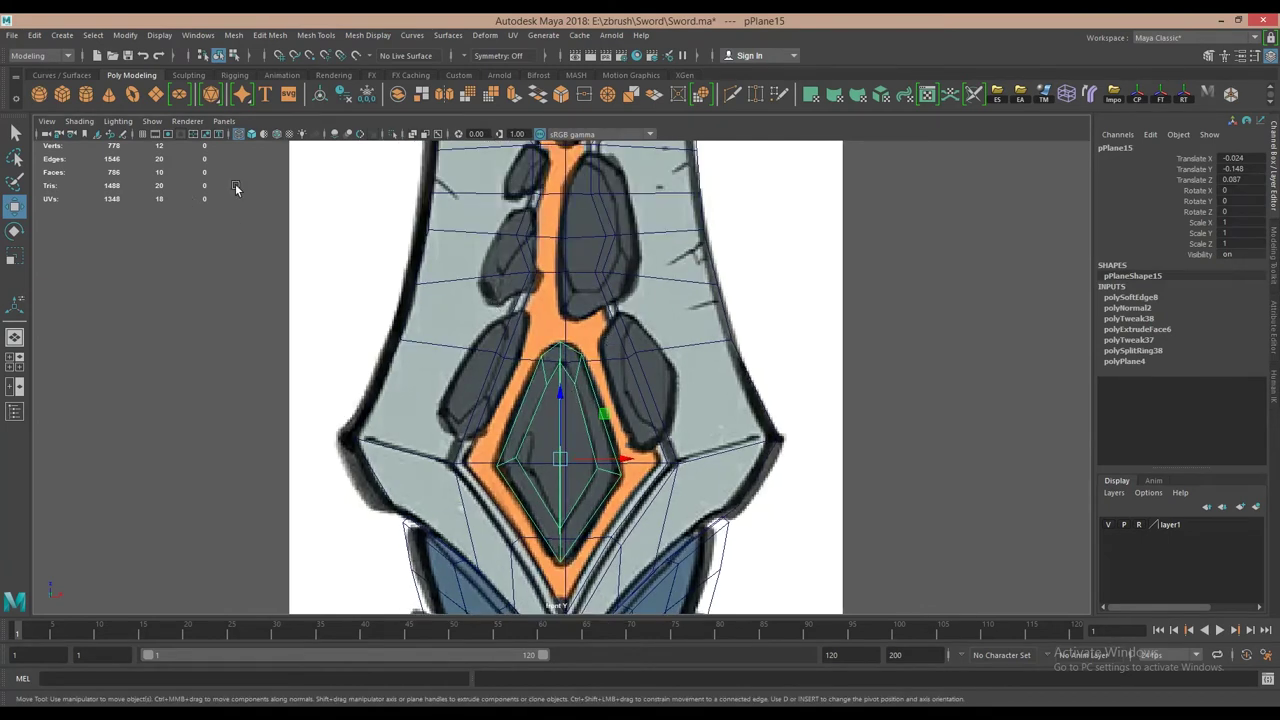
Create a new cube, shrink it to about half size, and add an edge loop around it.
click(38, 94)
key(r)
drag(645, 393, 624, 370)
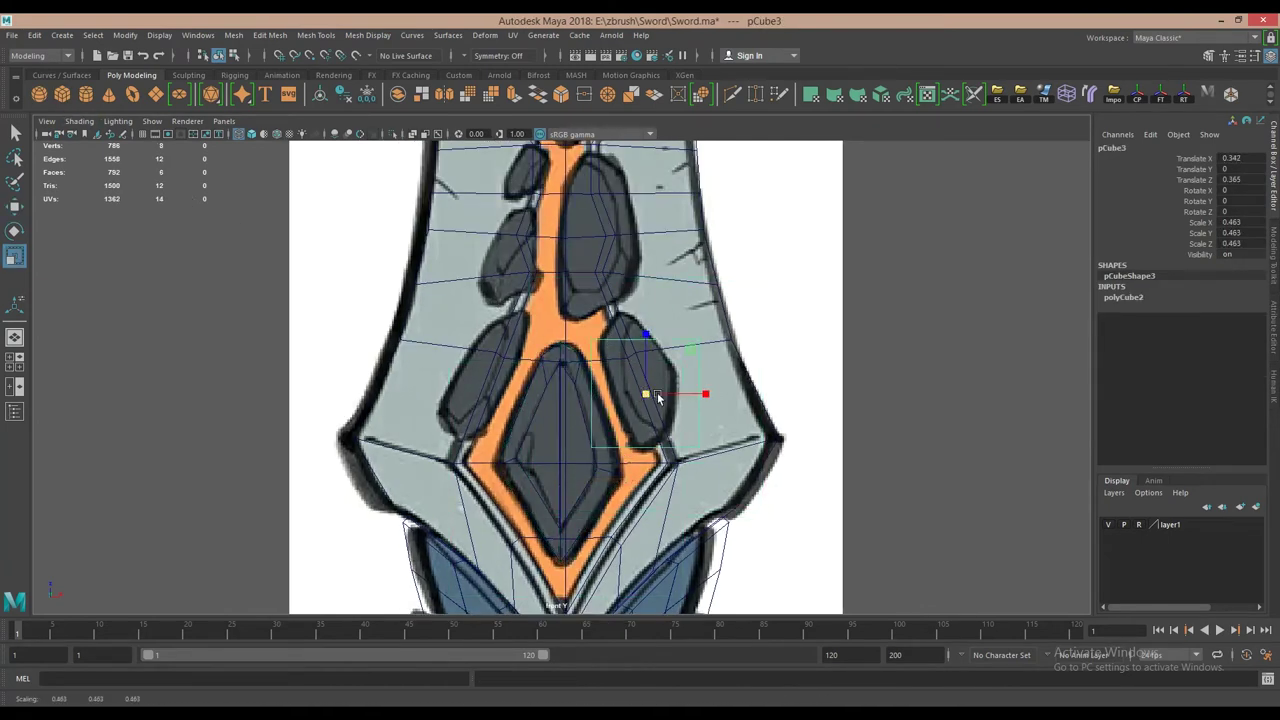
key(w)
scroll(681, 259, up, 2)
right_click(665, 350)
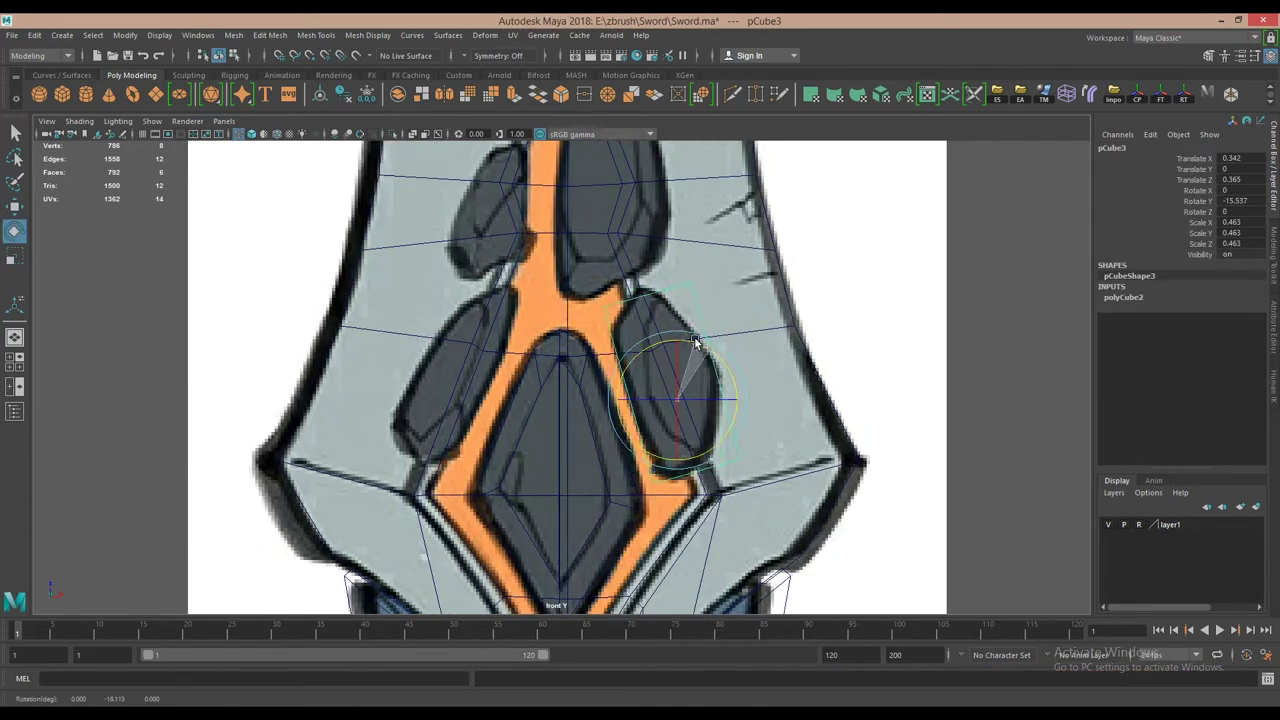
key(w)
click(712, 370)
Flatten the cube in the front view so it fits the side stone on the sketch.
key(F8)
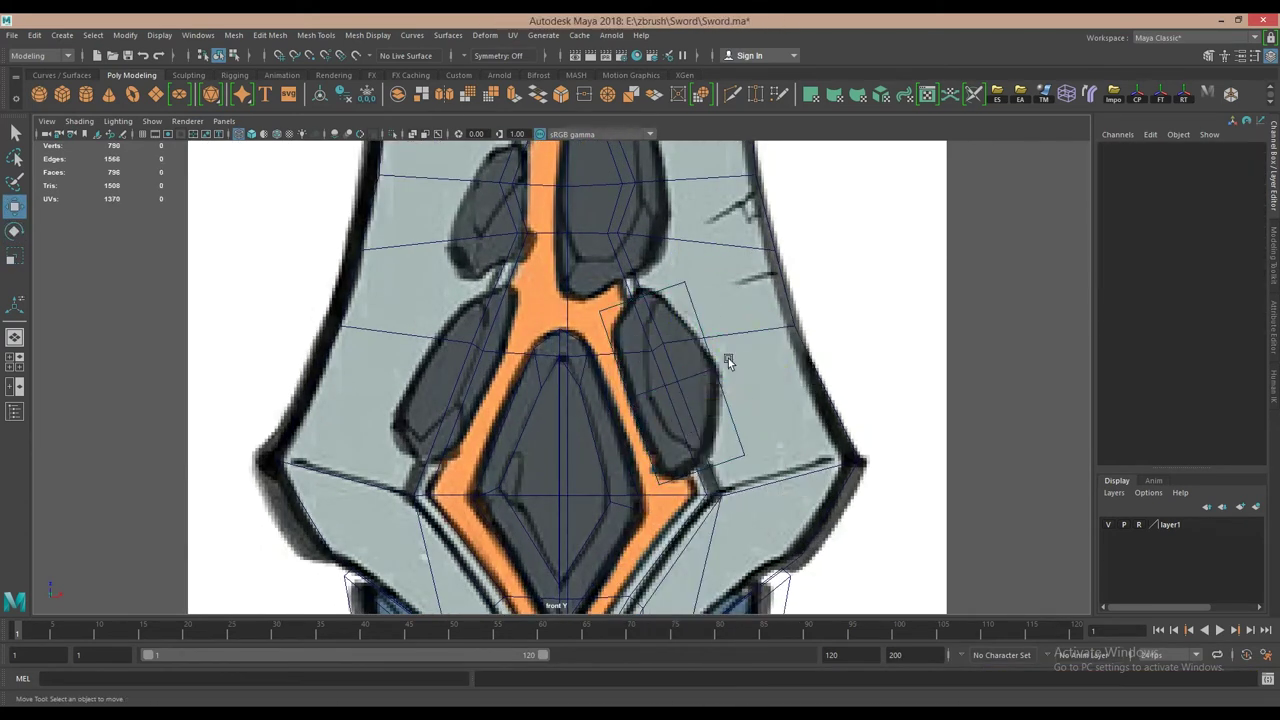
key(space)
key(5)
alt+drag(623, 323, 660, 277)
key(e)
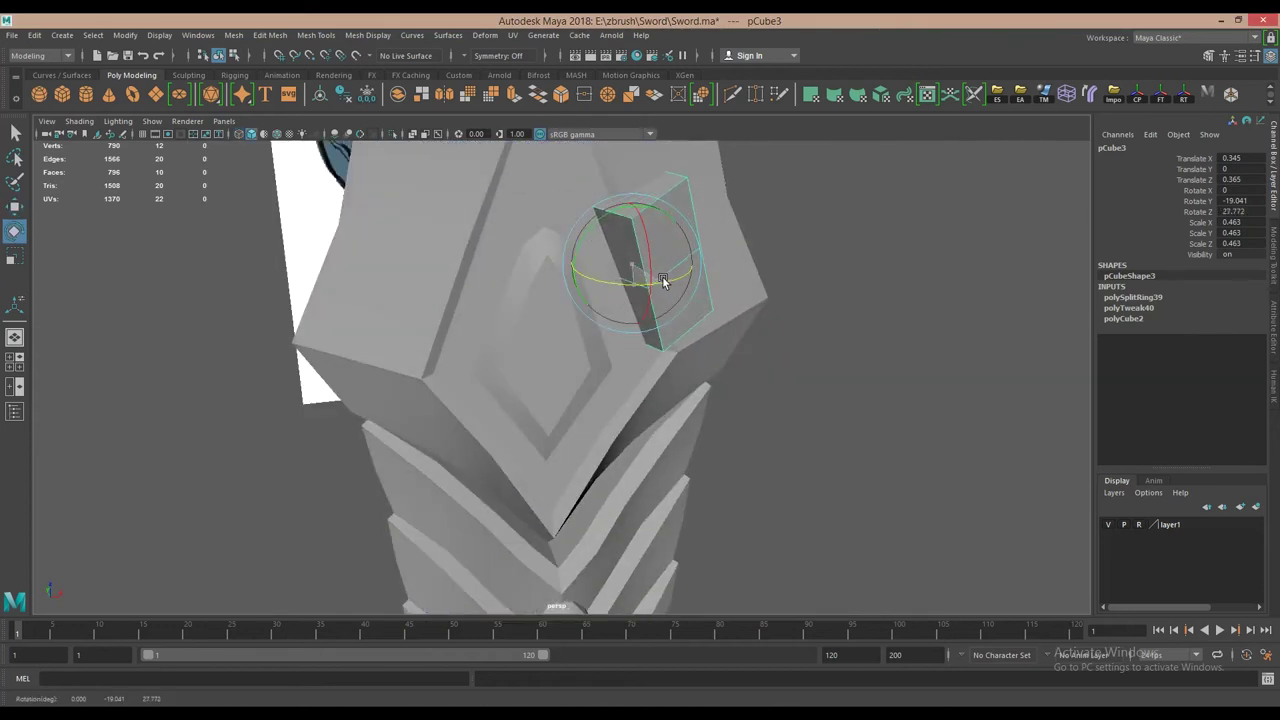
key(space)
key(4)
key(r)
mouse_move(733, 400)
mouse_down()
mouse_move(640, 396)
mouse_move(660, 401)
mouse_up()
key(w)
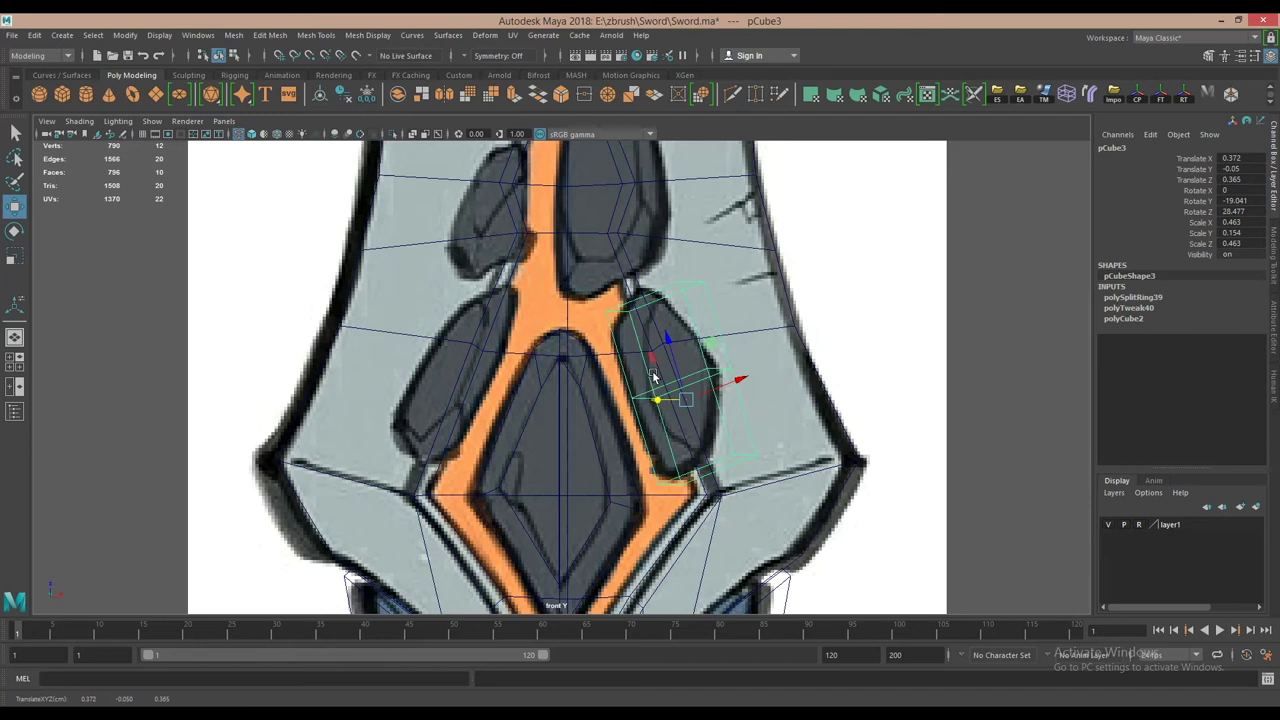
Add another edge loop and pull the cube's vertices to match the stone outline.
key(F10)
click(613, 289)
key(w)
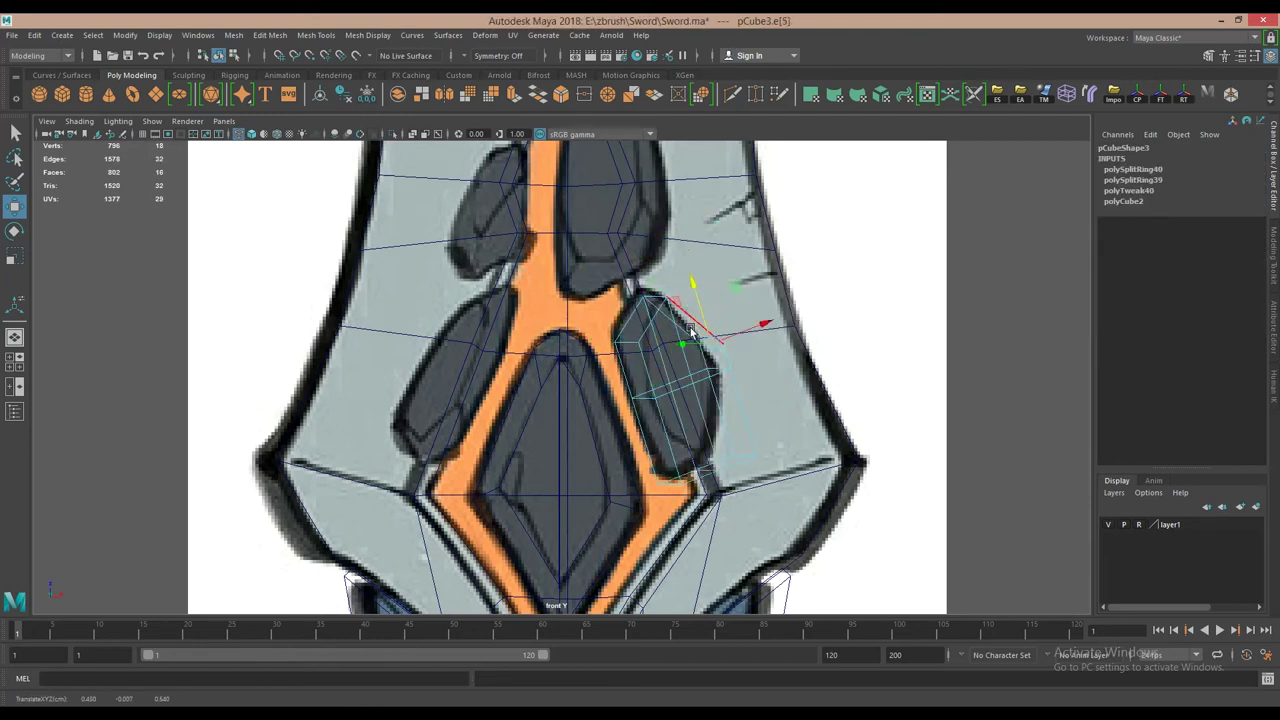
click(693, 435)
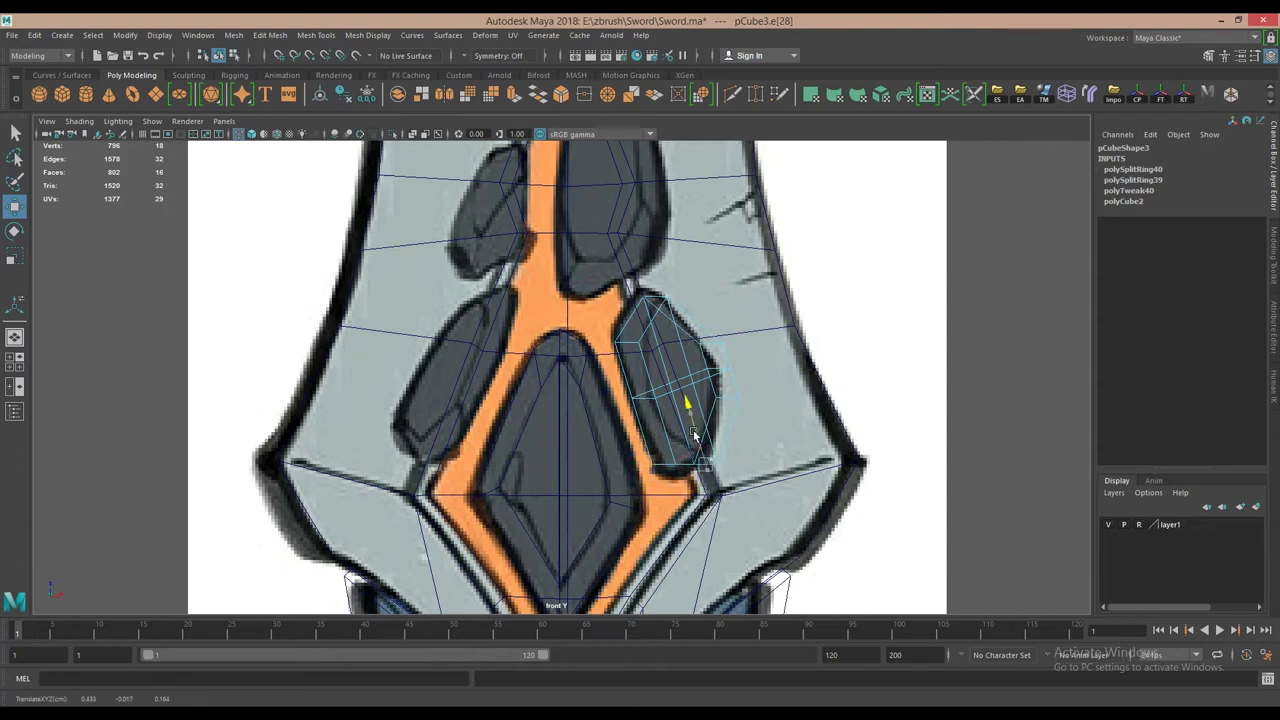
key(F9)
click(637, 342)
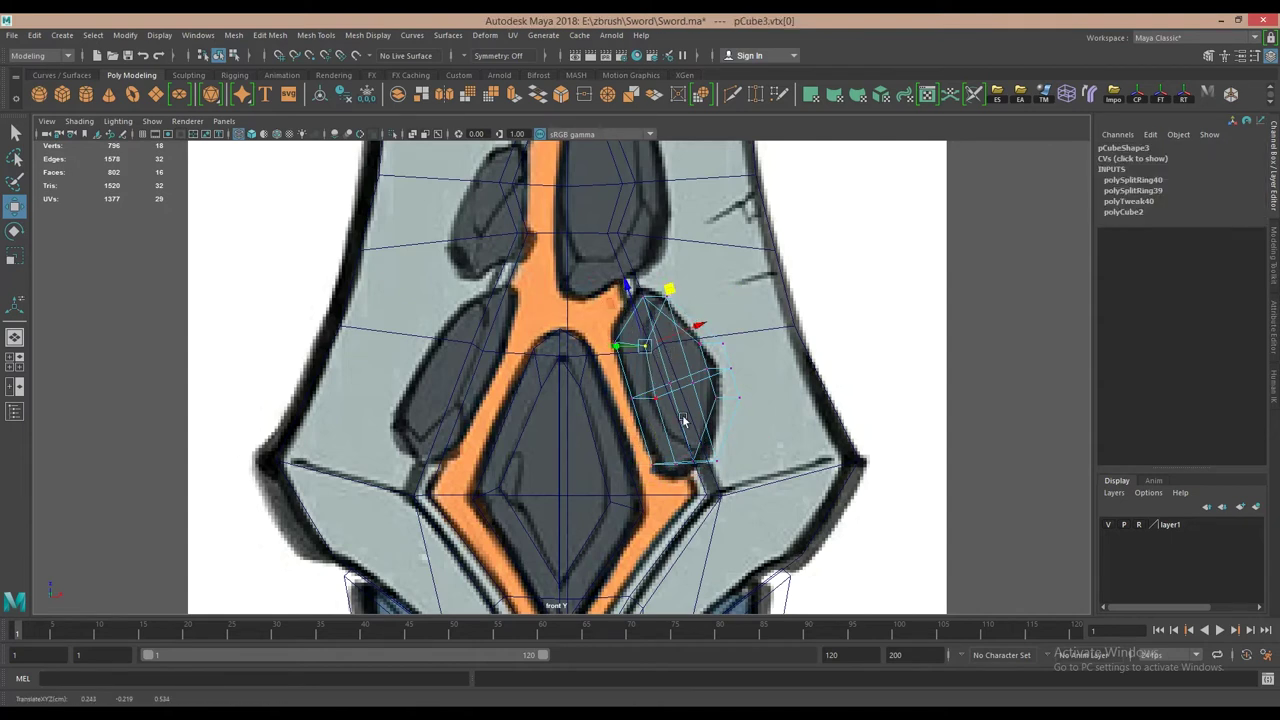
click(733, 459)
click(740, 398)
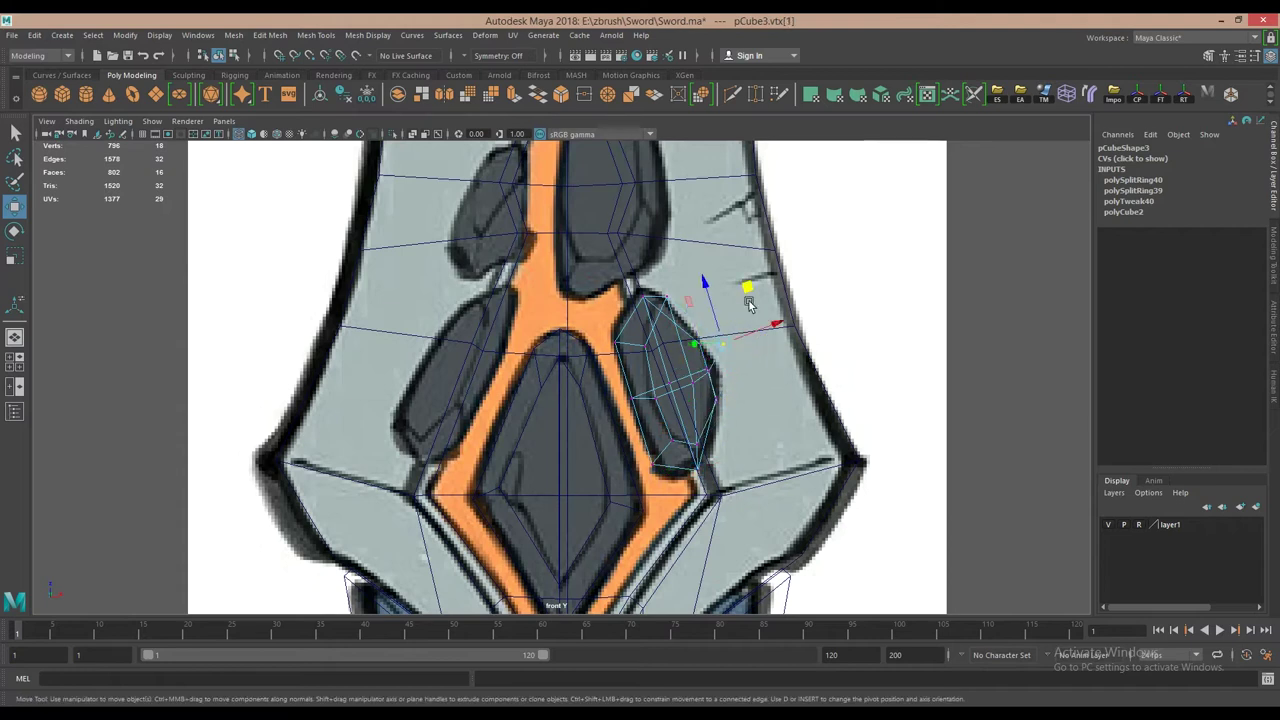
mouse_move(665, 292)
mouse_down()
mouse_move(689, 252)
mouse_move(638, 278)
mouse_up()
Select the stone cube pCube3 in perspective and freeze its transformations.
key(space)
click(238, 134)
key(F8)
mouse_move(400, 350)
alt+mouse_down()
mouse_move(562, 340)
mouse_move(638, 277)
alt+mouse_up()
click(670, 272)
click(638, 277)
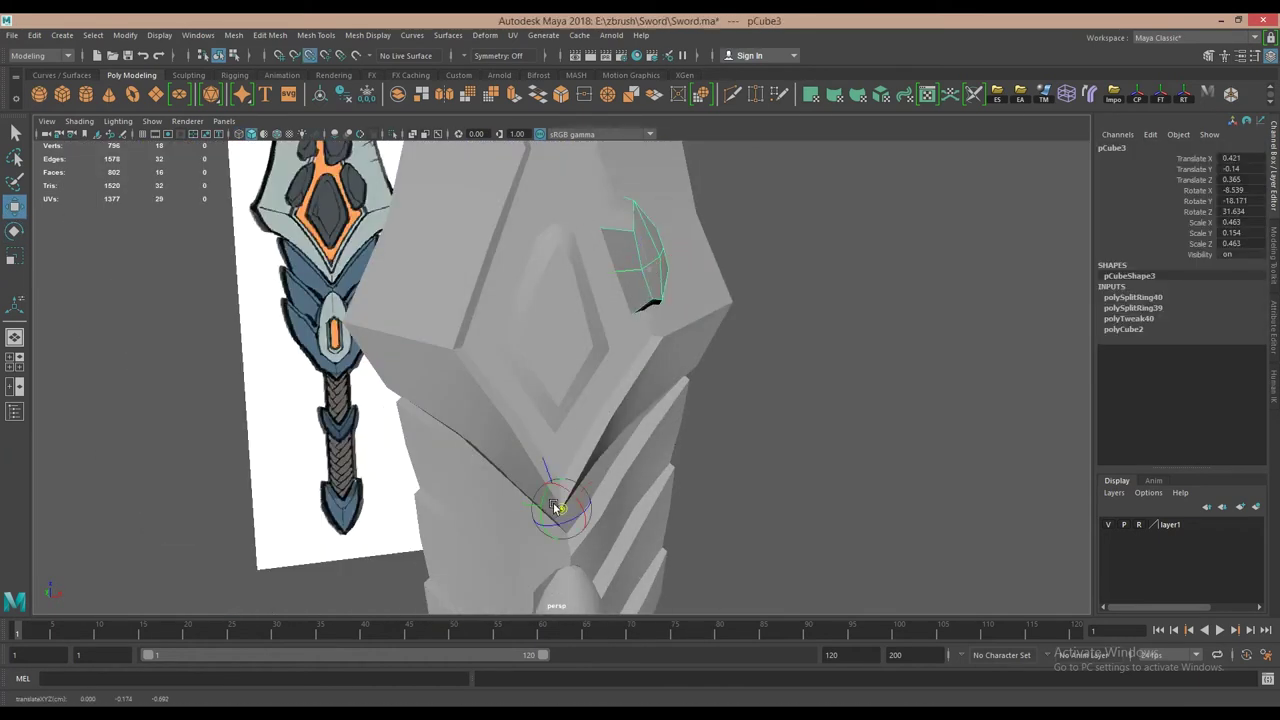
key(ctrl+shift+f)
Set the stone's Scale X to -1 and duplicate it with Ctrl+D as pCube4.
click(1230, 222)
text(-1)
key(Return)
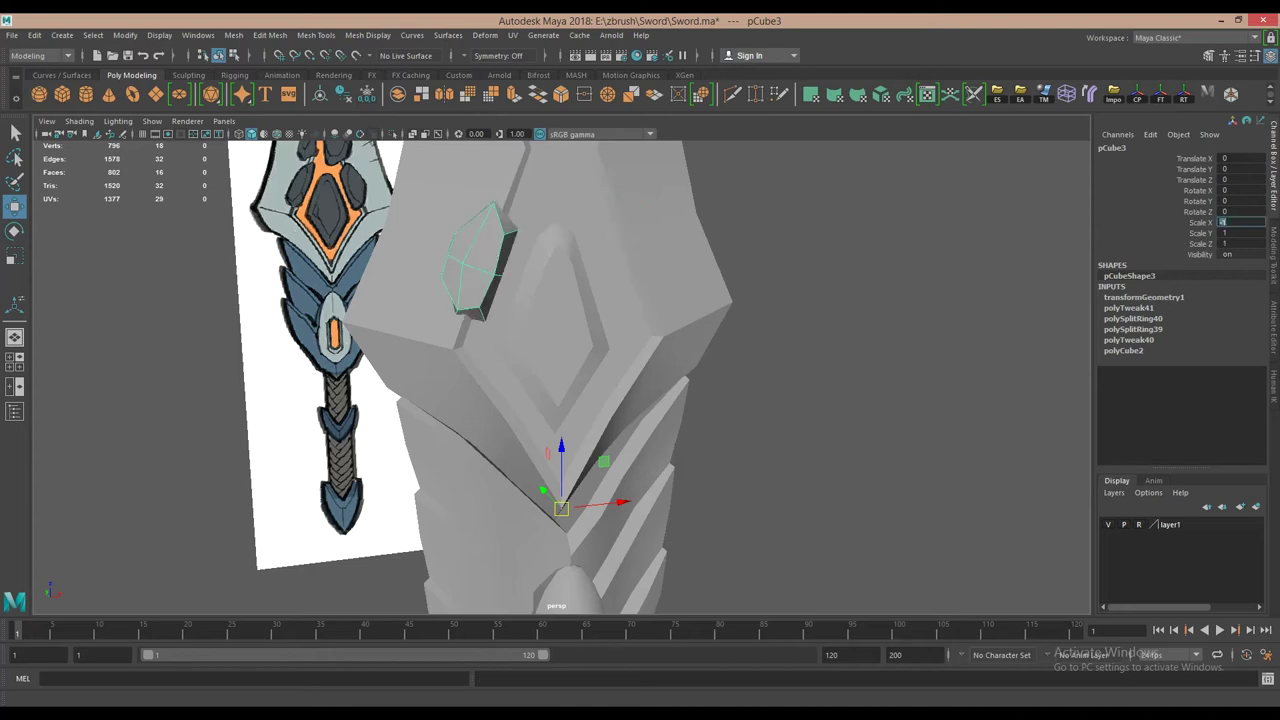
key(Return)
alt+drag(700, 350, 600, 350)
key(ctrl+d)
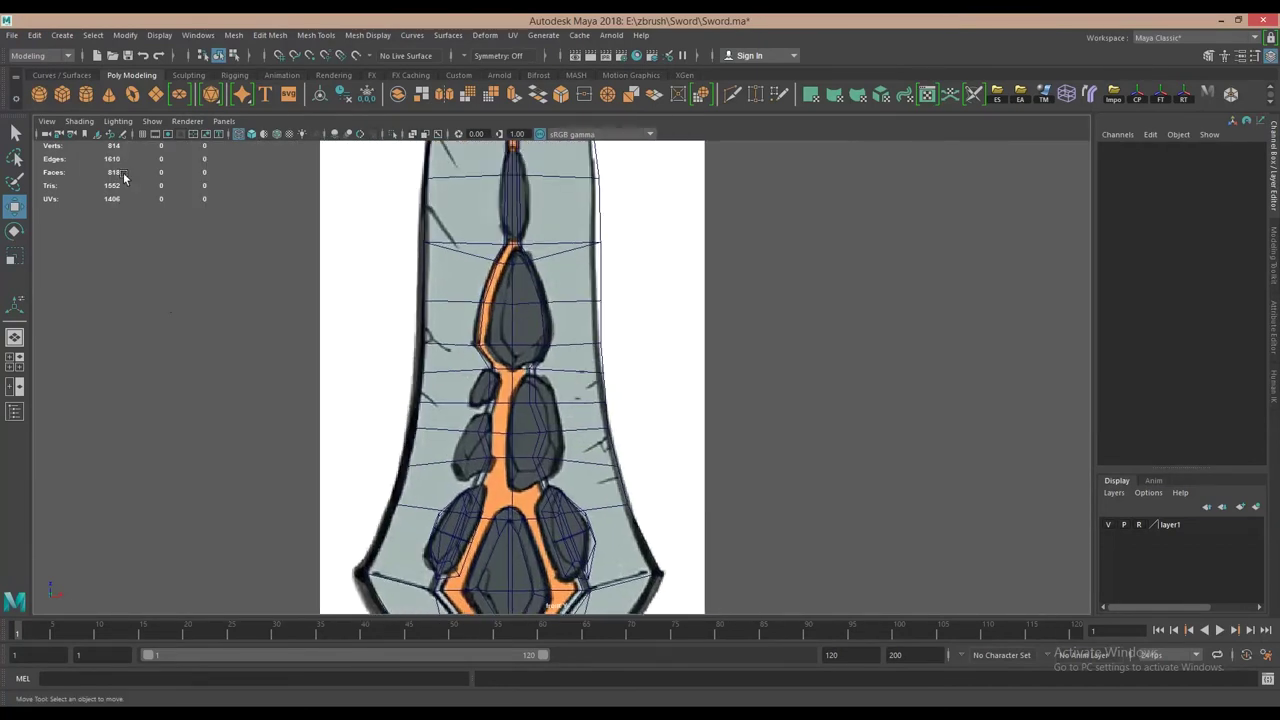
Create a 1x1 polygon plane, place it on the blade, and shrink it to about three quarters.
click(158, 95)
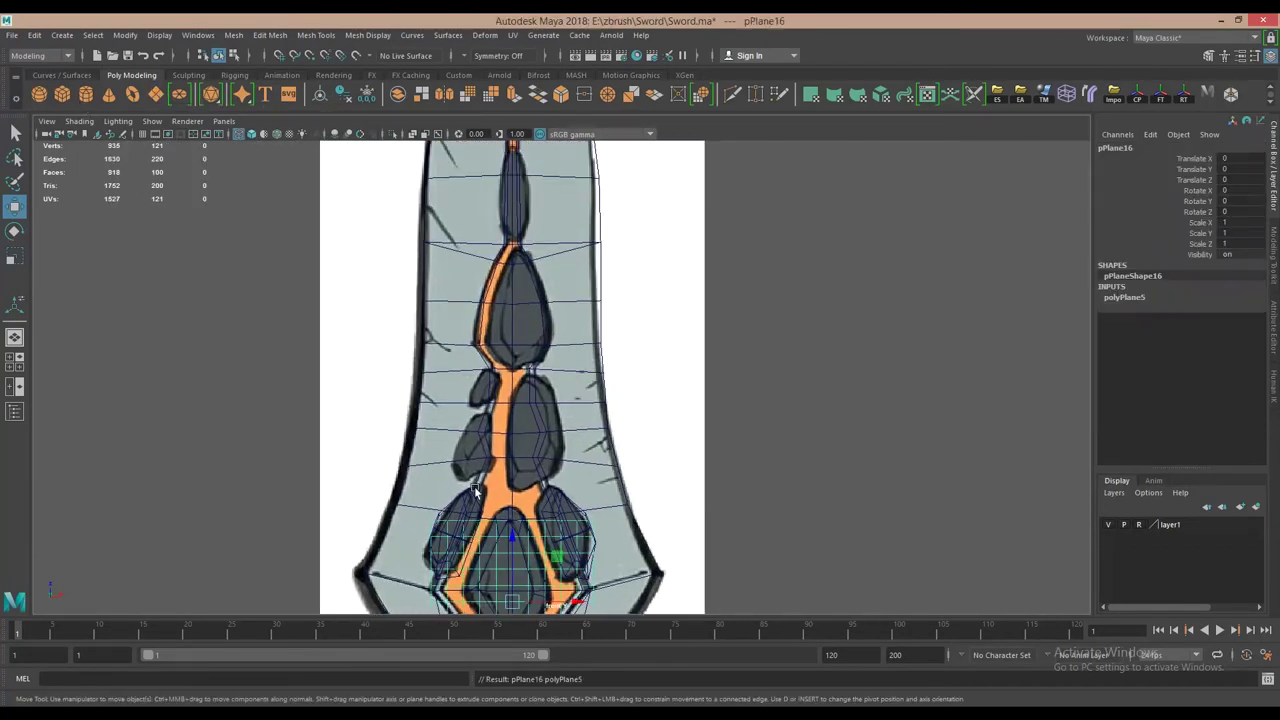
drag(1232, 329, 1240, 347)
key(ctrl+z)
key(space)
key(space)
key(space)
key(space)
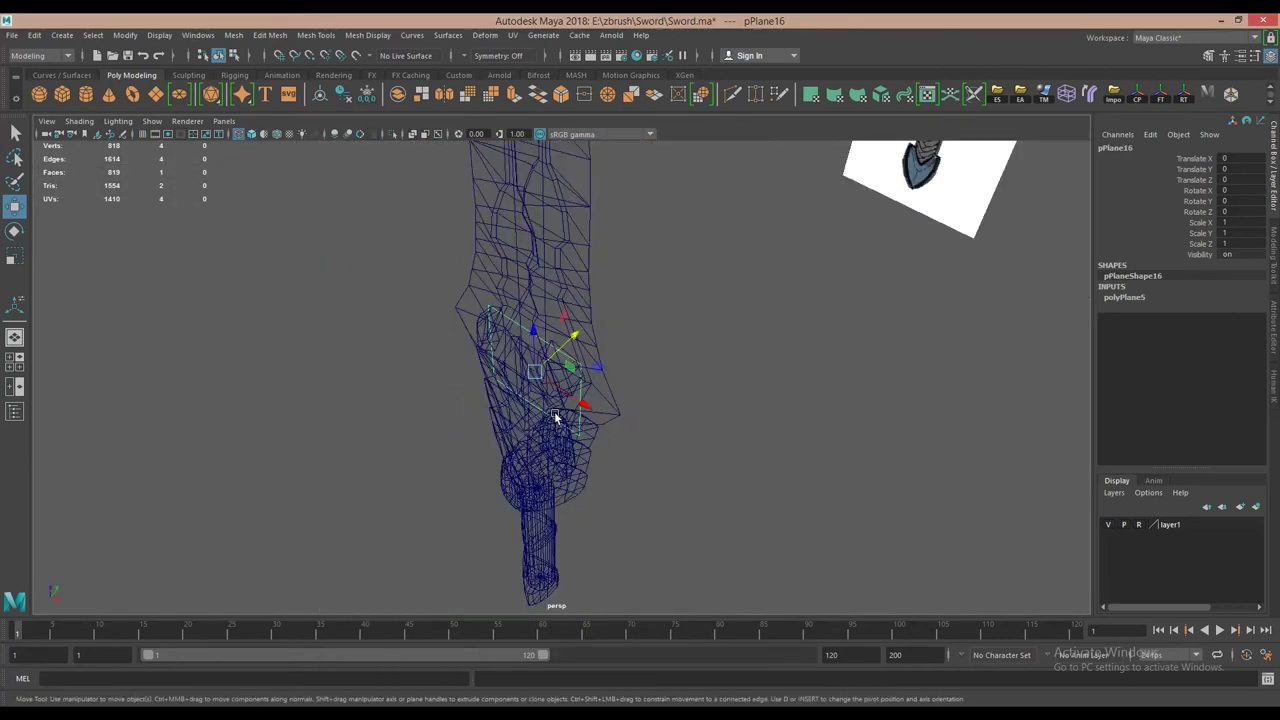
key(space)
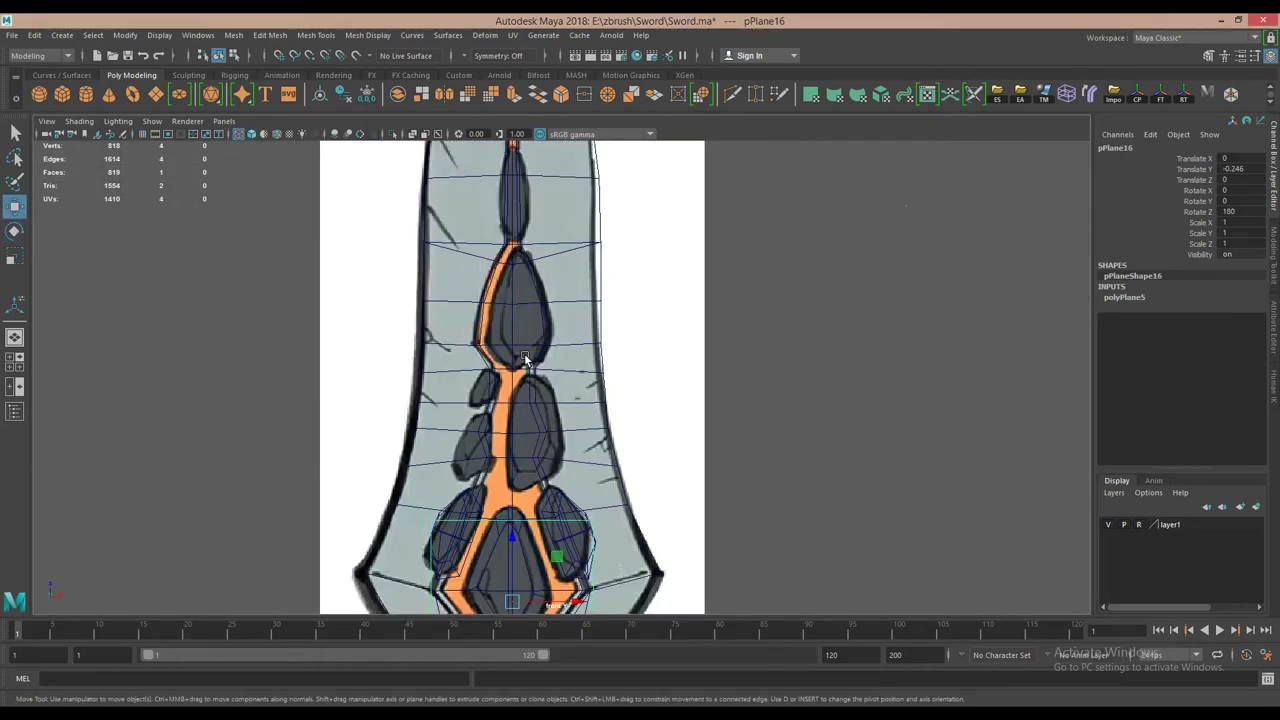
key(w)
drag(600, 280, 612, 241)
mouse_move(563, 290)
mouse_down()
mouse_move(545, 296)
mouse_move(563, 272)
mouse_up()
key(w)
scroll(572, 273, up, 3)
Add vertical and horizontal edge loops and raise the top-middle vertex to the stone tip.
right_drag(555, 360, 738, 285)
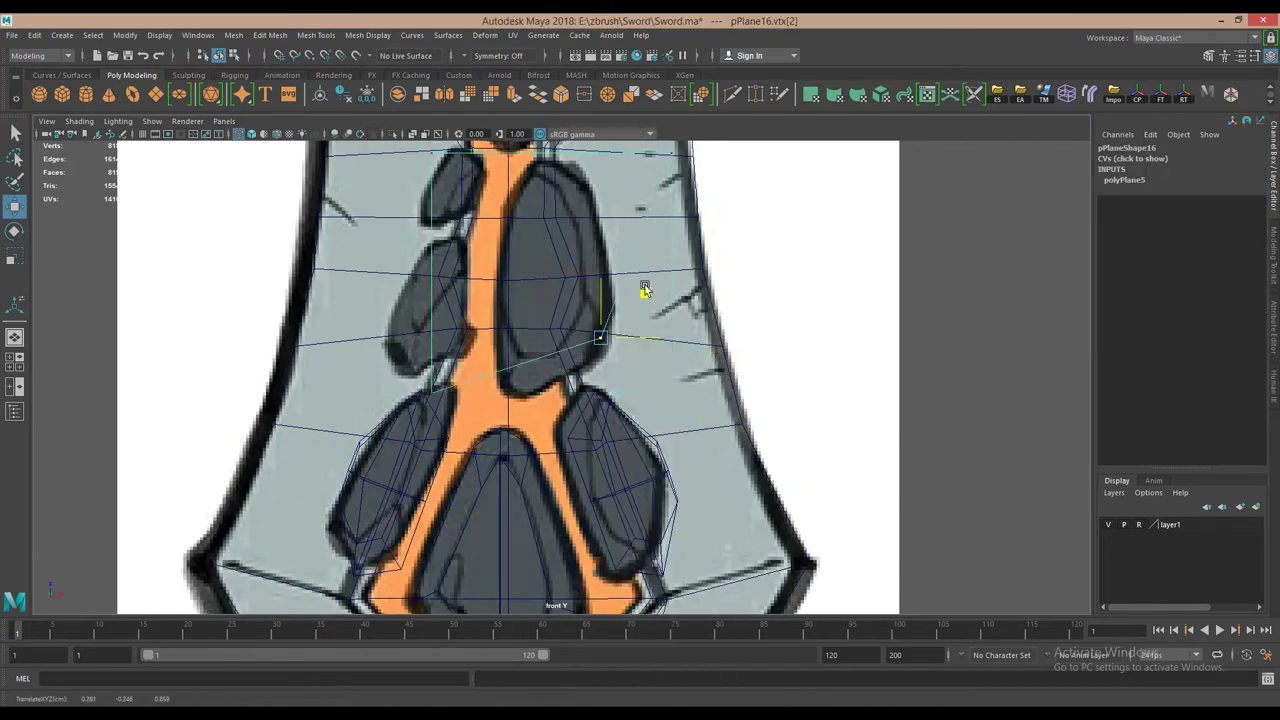
drag(471, 337, 540, 335)
alt+middle_drag(540, 335, 491, 251)
drag(658, 285, 697, 314)
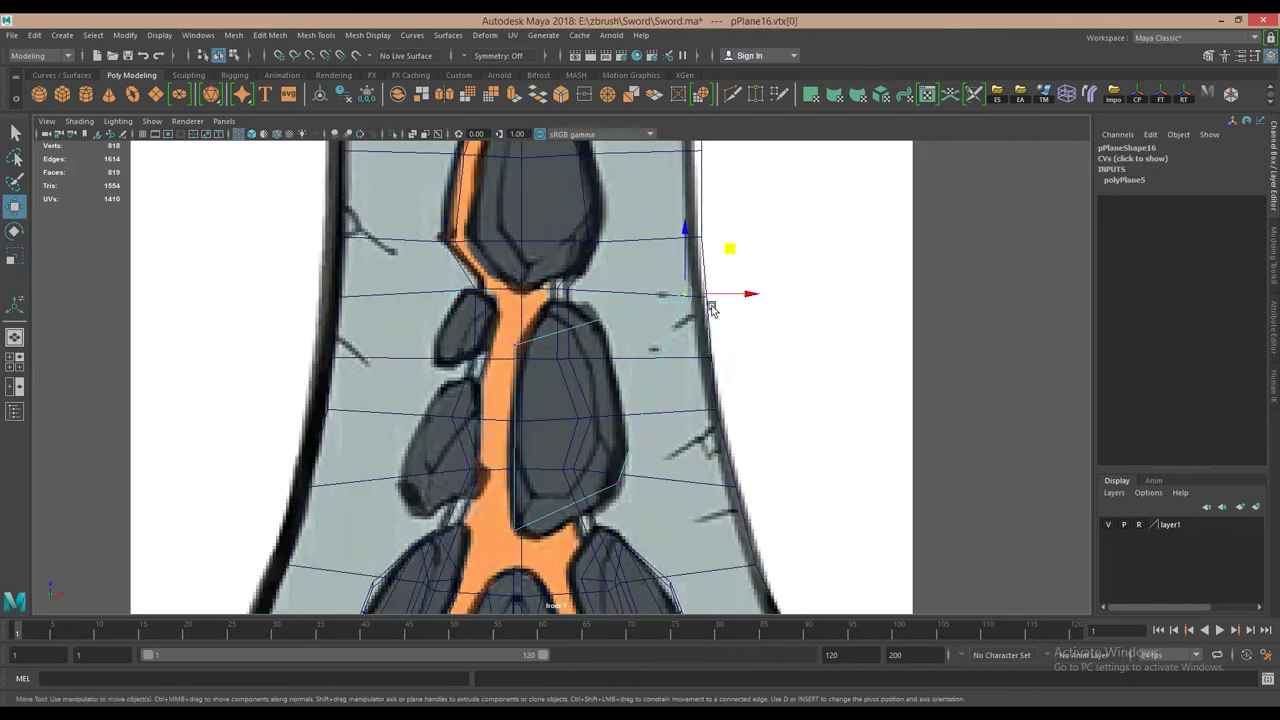
click(606, 374)
drag(606, 300, 608, 258)
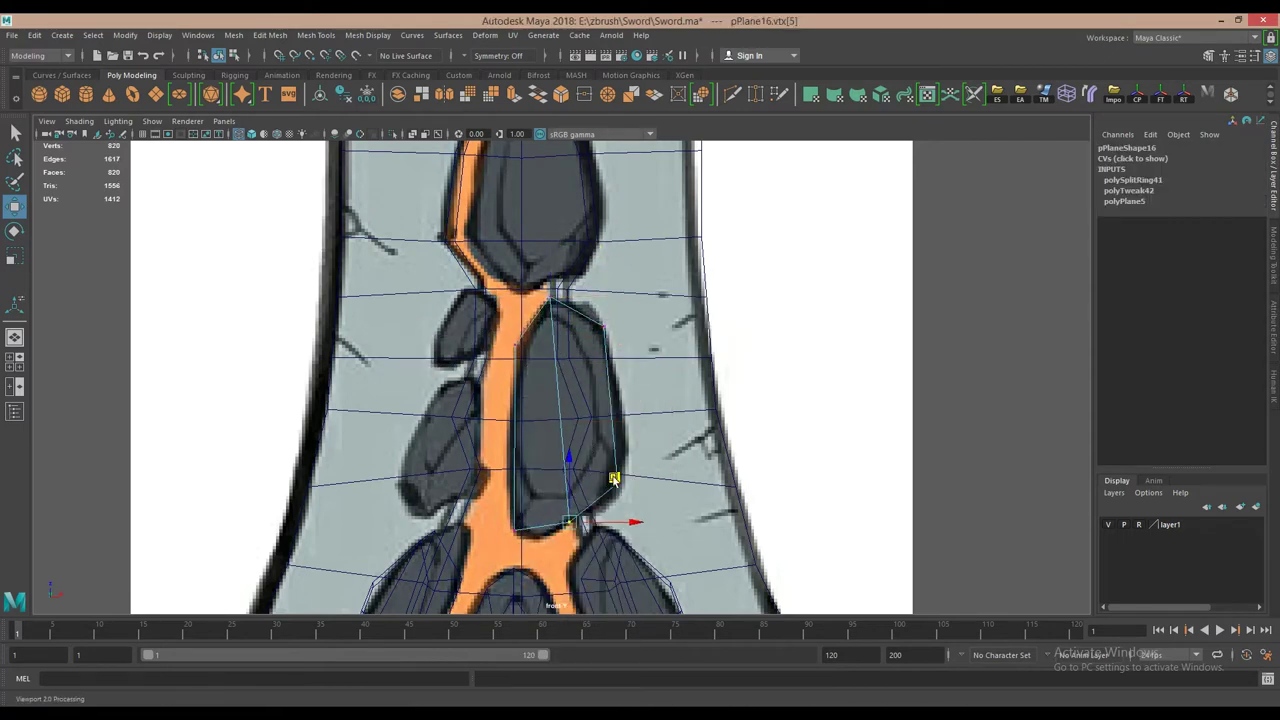
shift+right_drag(556, 507, 616, 425)
click(612, 408)
click(609, 404)
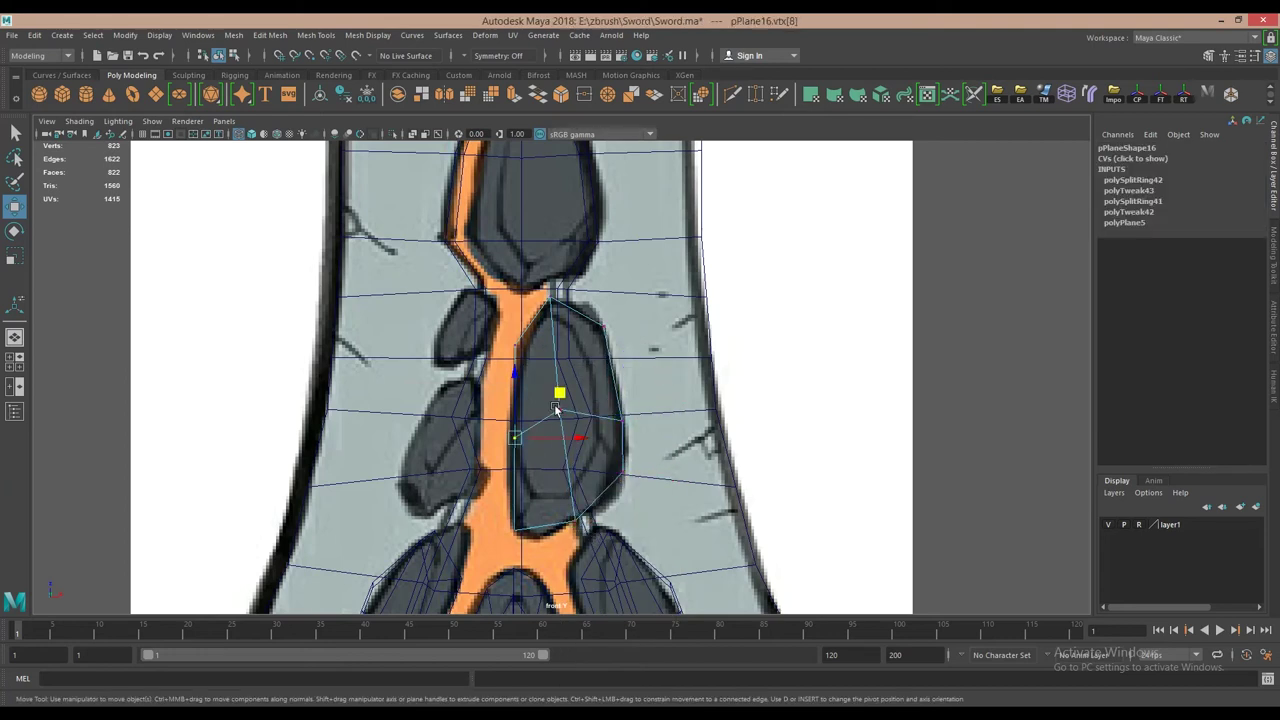
Extrude the stone's inner face and shrink it into an inset.
key(F11)
click(586, 440)
key(ctrl+e)
drag(586, 423, 531, 376)
scroll(531, 376, up, 3)
Move the inset and top vertices onto the stone outline.
key(F9)
click(609, 374)
key(w)
scroll(543, 300, up, 3)
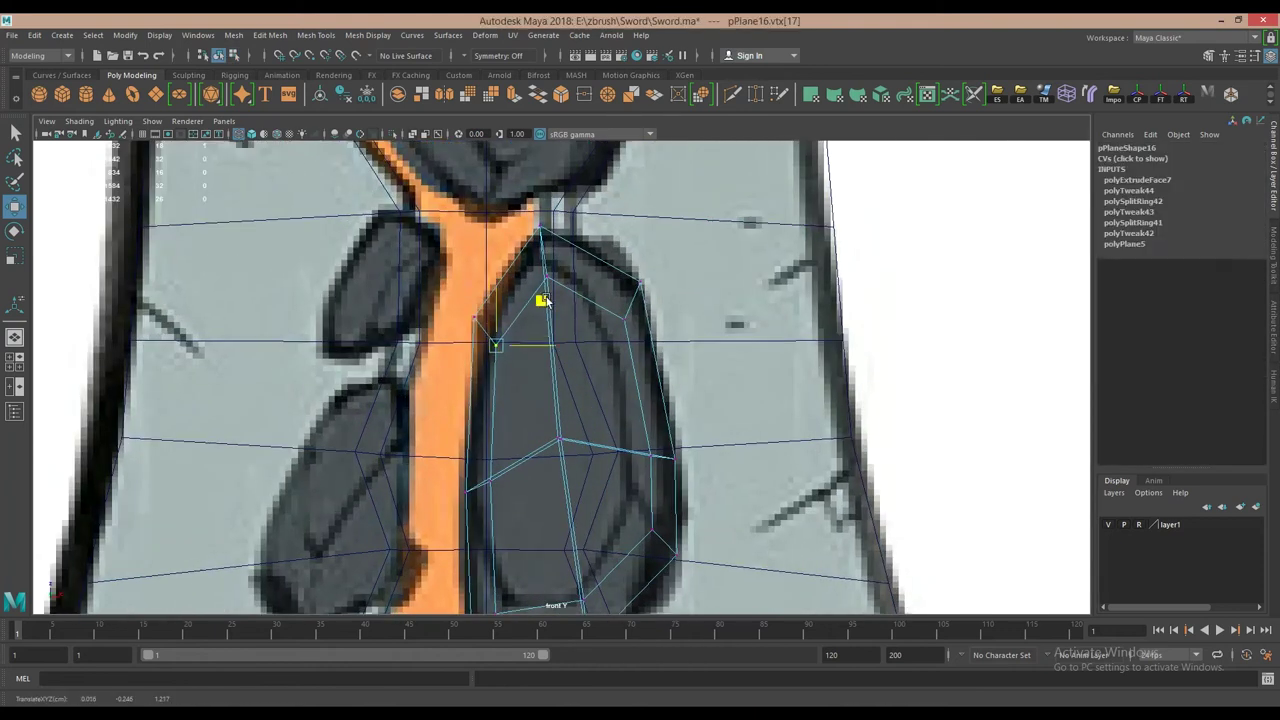
scroll(527, 434, up, 2)
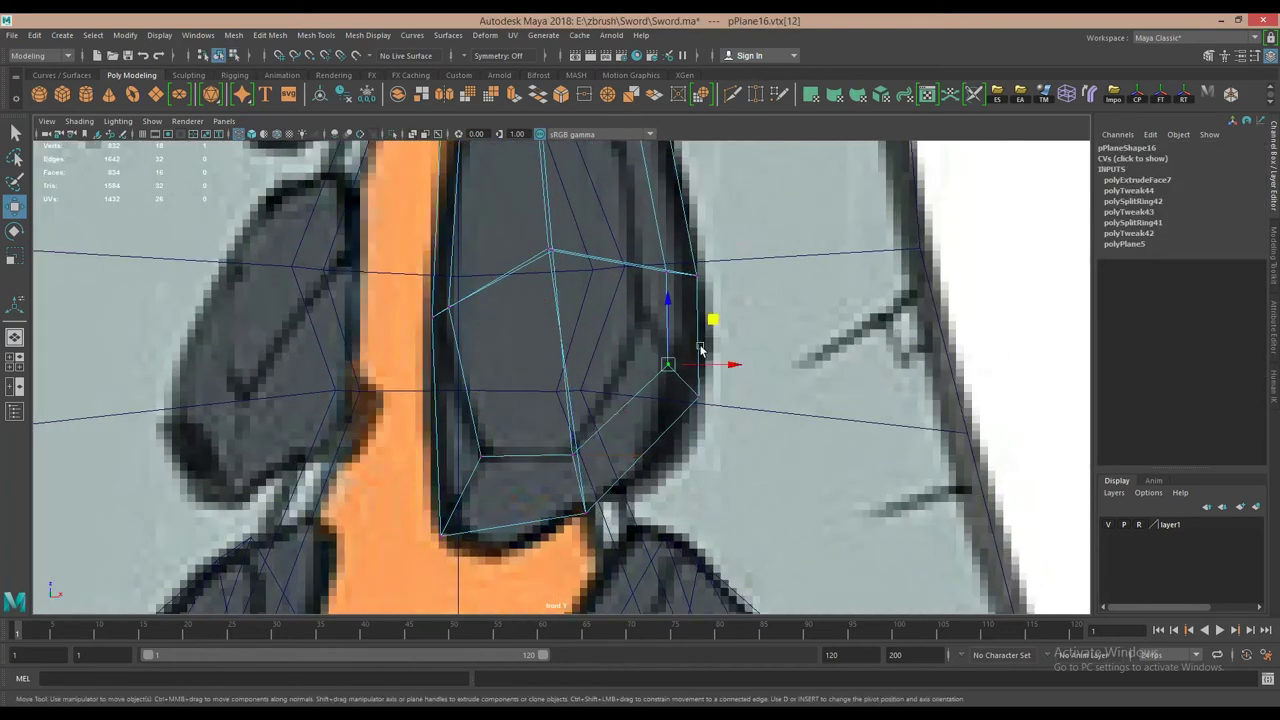
alt+middle_drag(700, 350, 702, 394)
click(630, 357)
drag(669, 319, 678, 345)
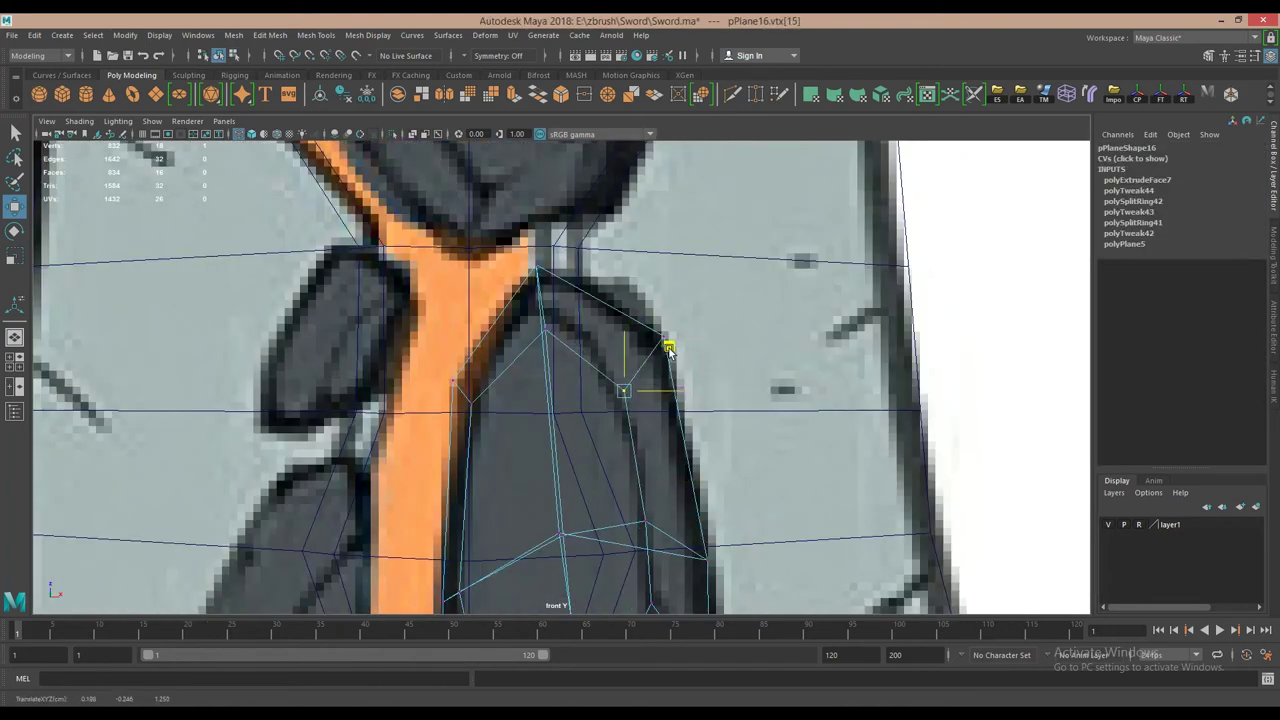
Select all the stone faces and extrude them outward to give the stone thickness.
key(space)
key(F11)
mouse_move(514, 200)
alt+mouse_down()
mouse_move(640, 423)
mouse_move(716, 492)
mouse_move(669, 460)
alt+mouse_up()
click(565, 340)
shift+click(716, 492)
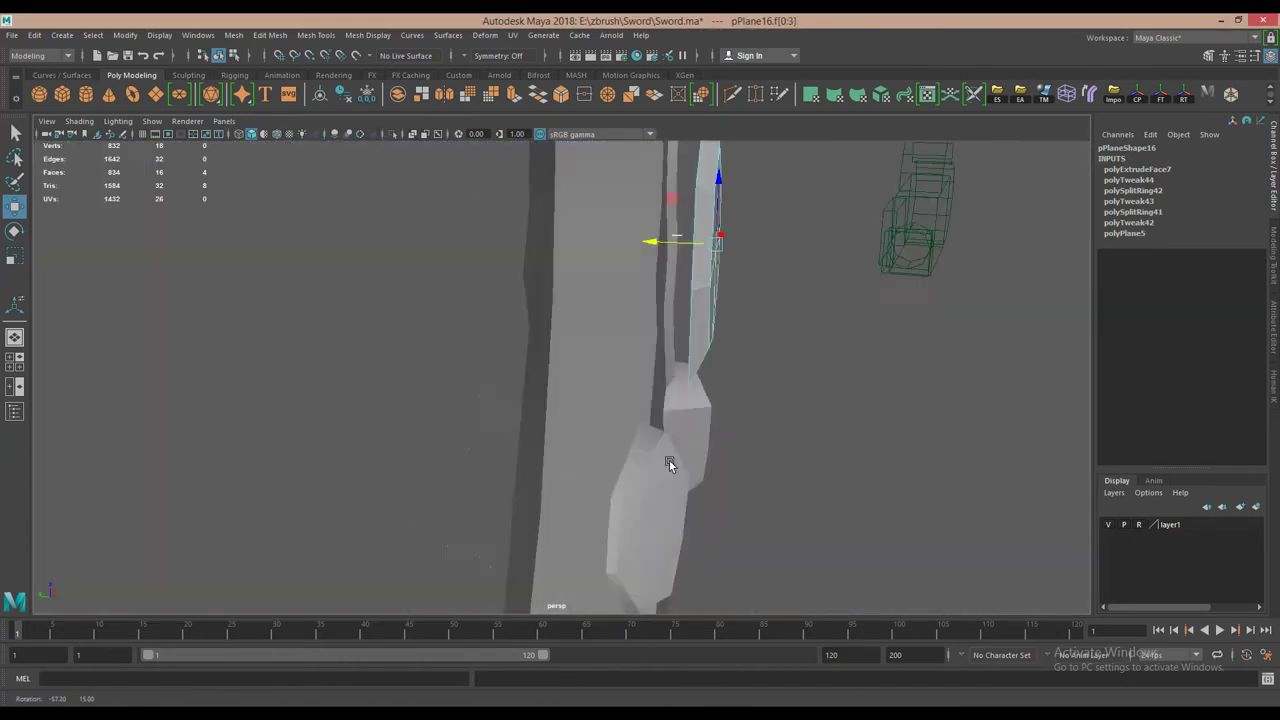
alt+right_drag(669, 460, 622, 343)
shift+drag(622, 343, 616, 320)
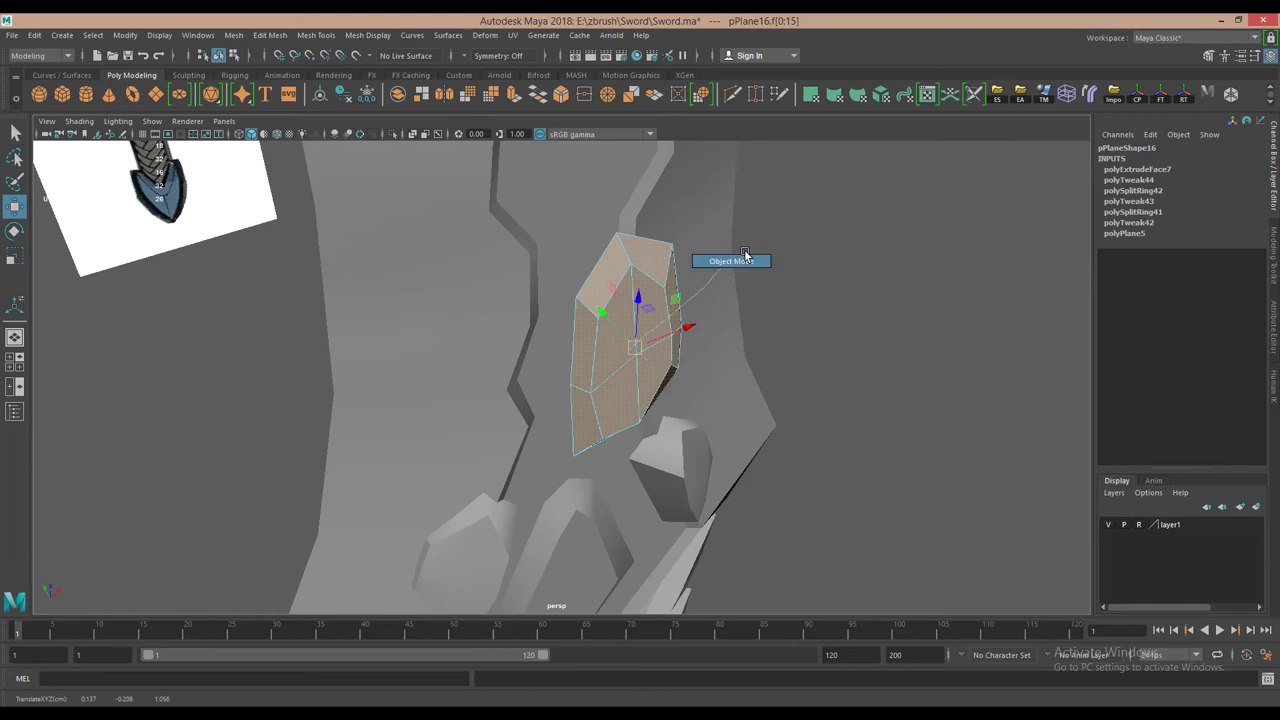
right_drag(686, 423, 798, 455)
Show the meshes in wireframe and select the copied stone mesh.
mouse_move(671, 457)
alt+mouse_down()
mouse_move(457, 528)
mouse_move(549, 402)
mouse_move(612, 405)
alt+mouse_up()
scroll(550, 414, up, 5)
key(4)
click(612, 453)
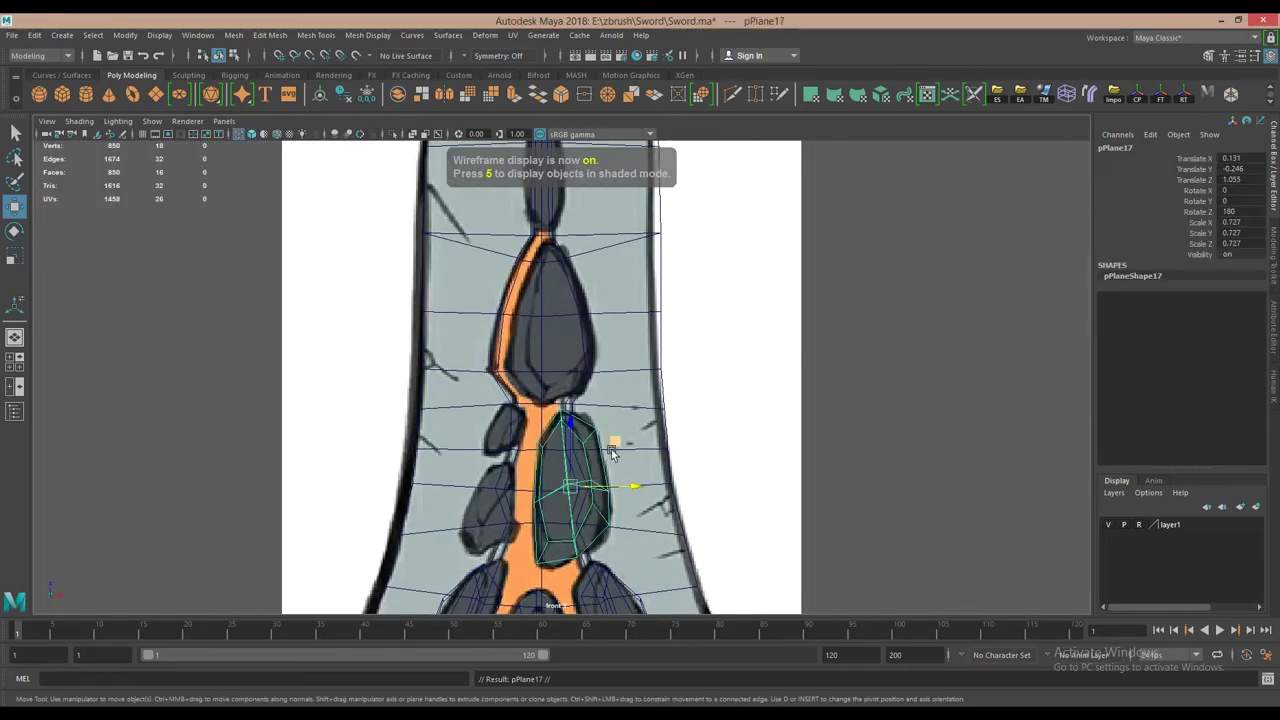
Move the copied stone's vertices onto the teardrop stone, including its tip.
scroll(612, 453, up, 3)
key(F9)
click(481, 292)
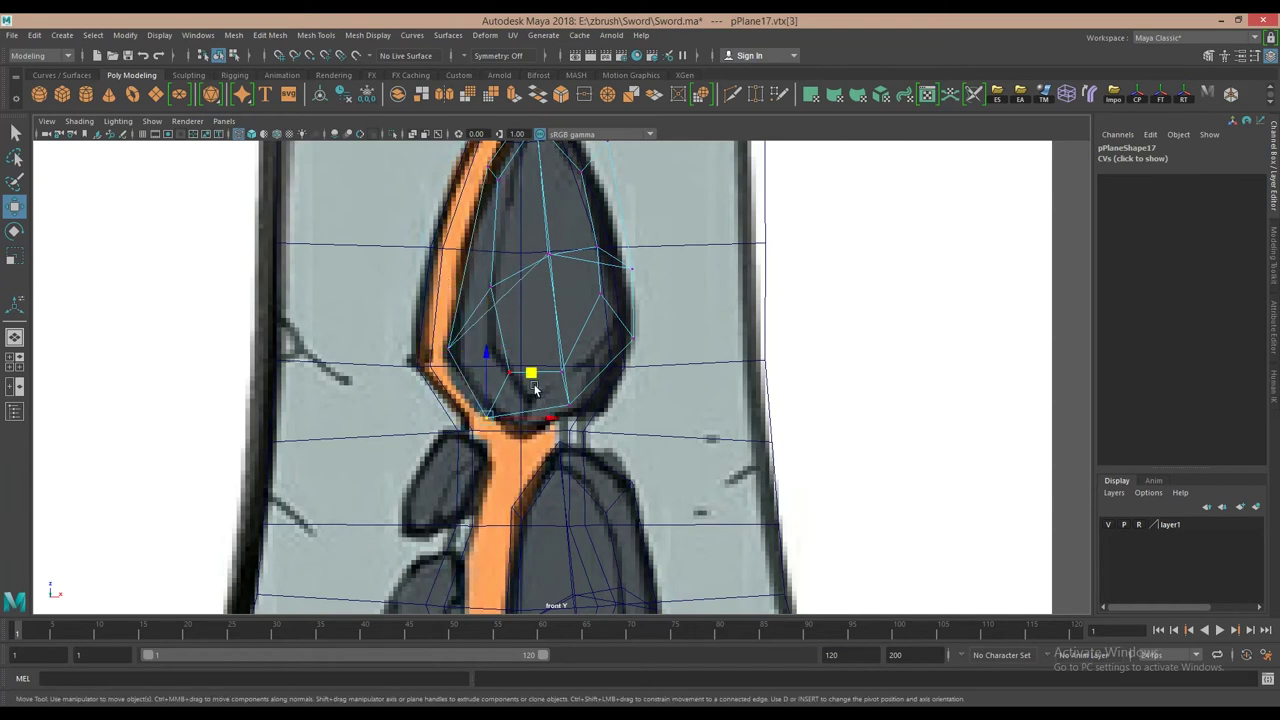
click(519, 295)
scroll(548, 298, up, 2)
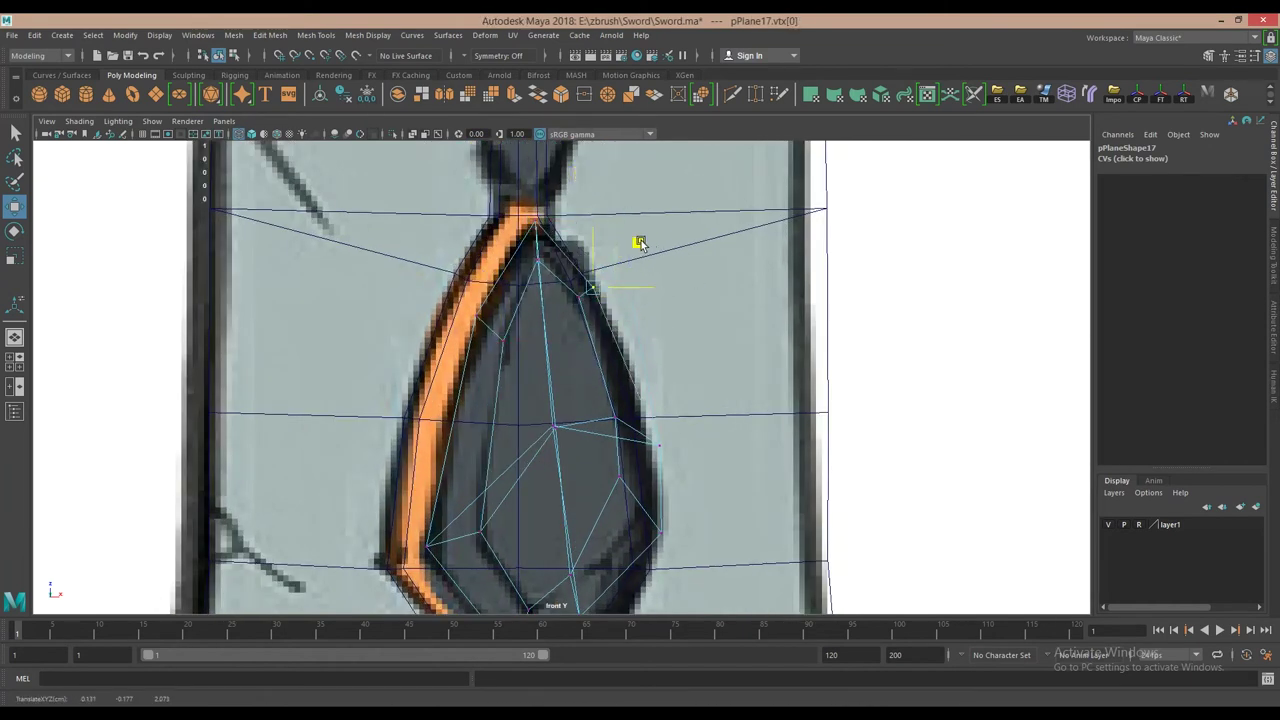
alt+middle_drag(655, 530, 632, 391)
drag(548, 478, 590, 498)
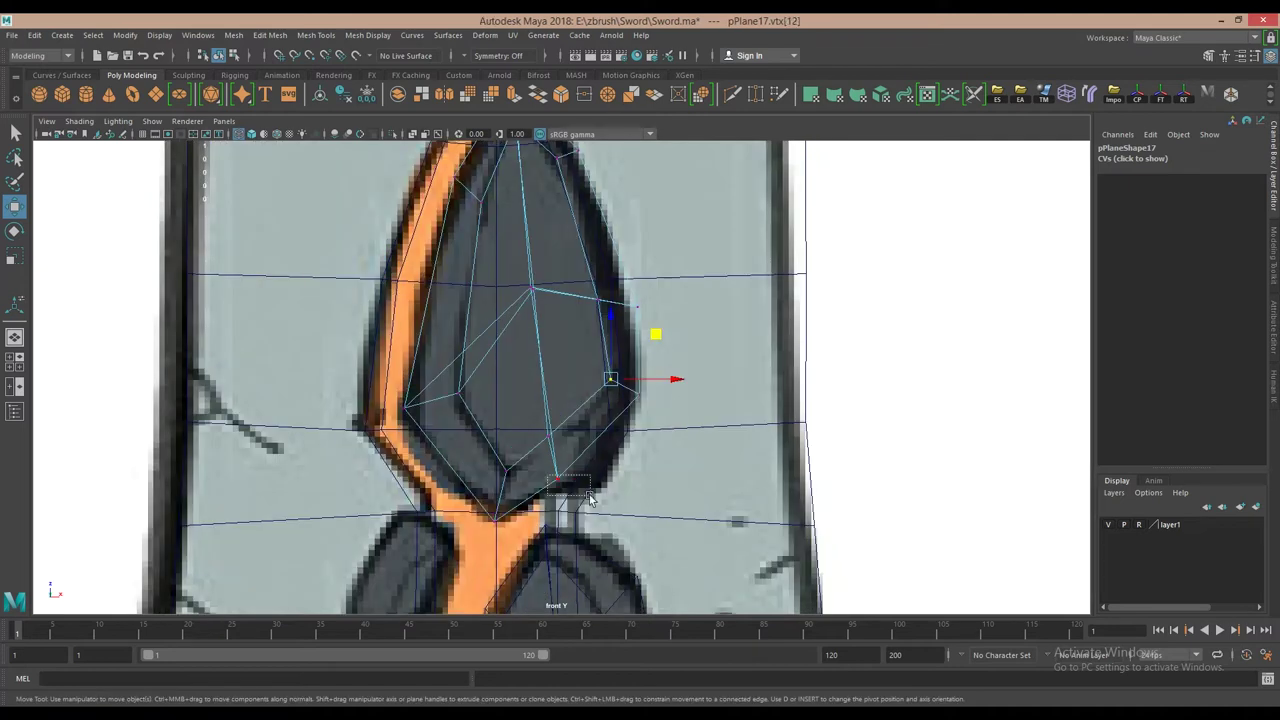
scroll(604, 274, down, 5)
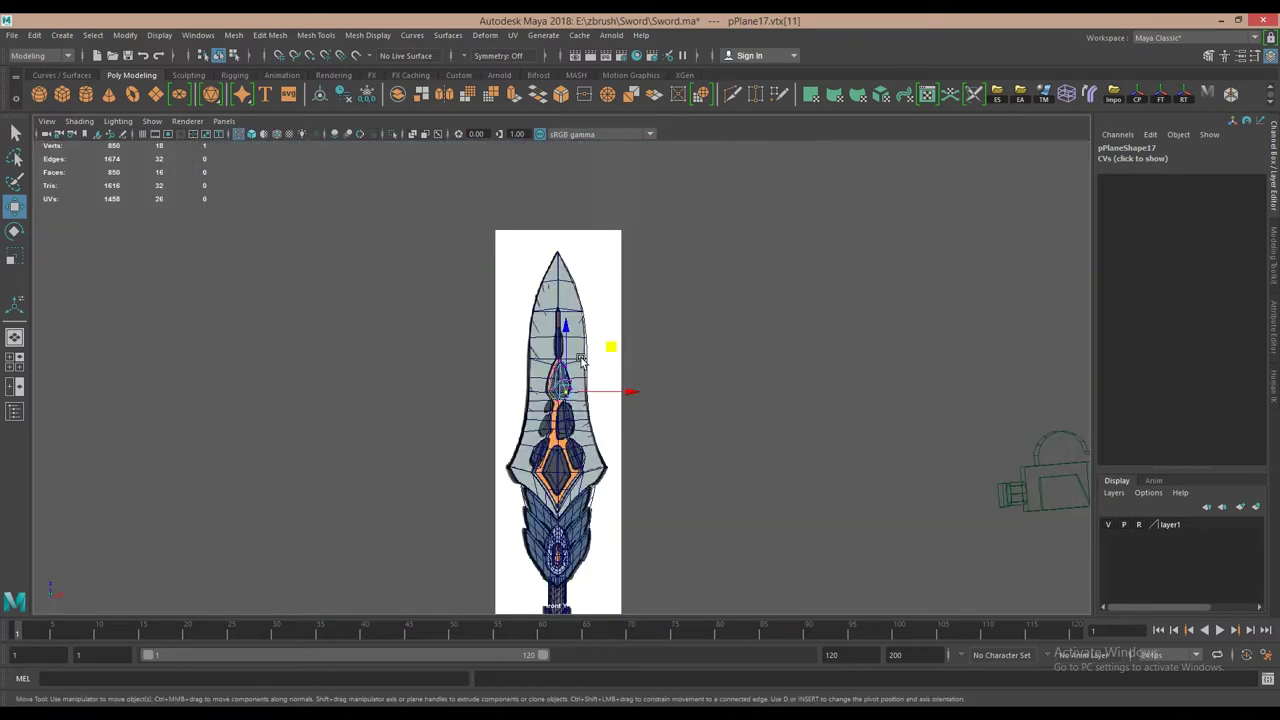
Reshape the next stone copy's vertices to trace the narrow upper stone.
click(555, 380)
scroll(580, 330, up, 5)
scroll(600, 265, up, 3)
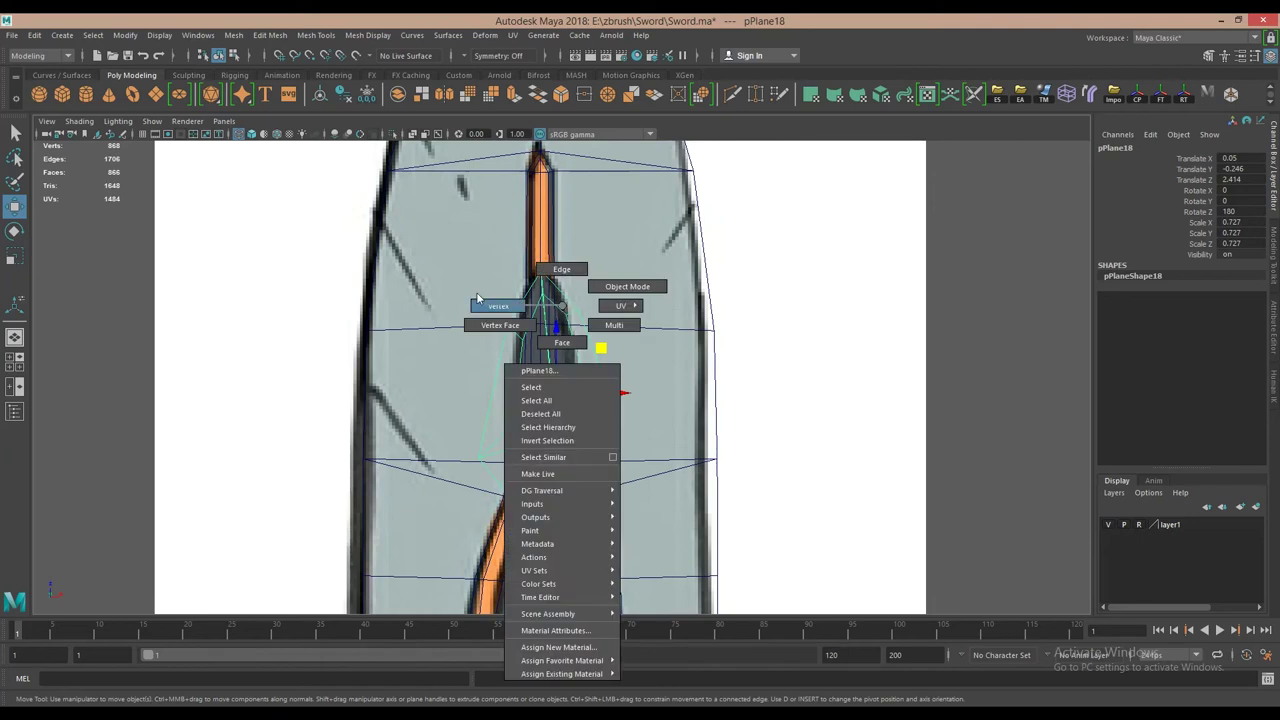
right_drag(558, 268, 490, 297)
scroll(438, 249, up, 3)
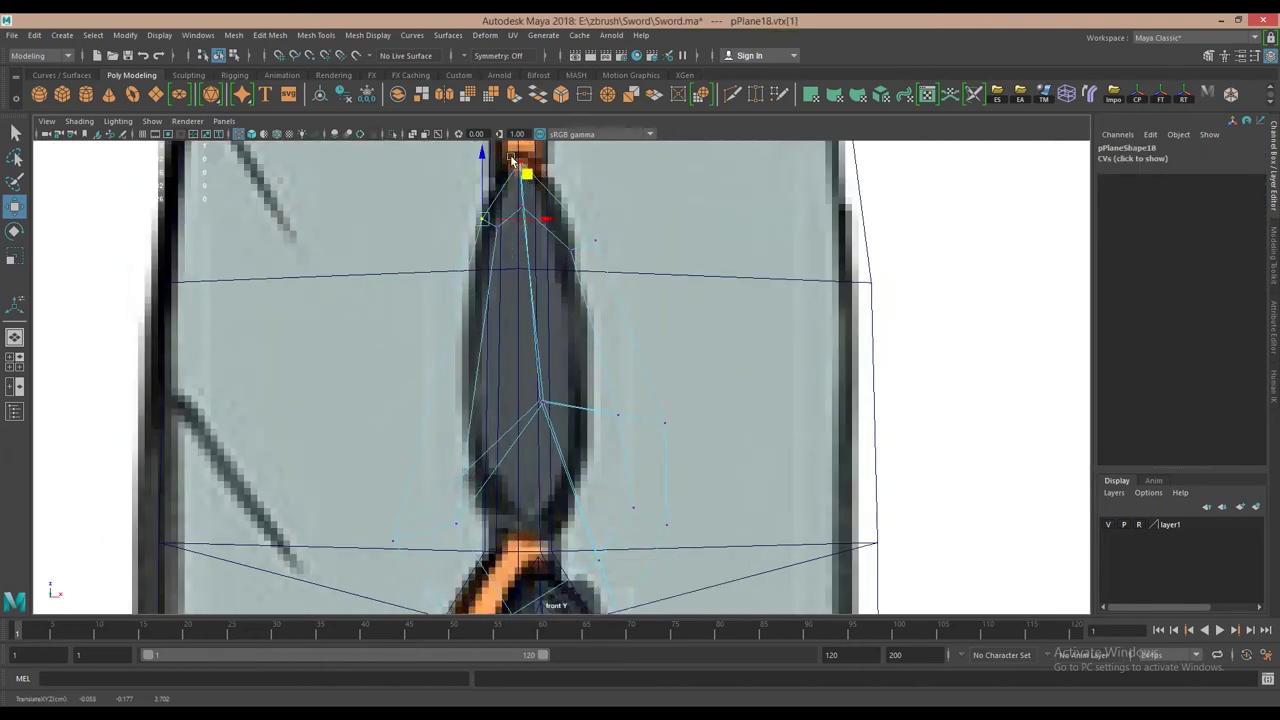
click(522, 172)
alt+middle_drag(522, 174, 515, 232)
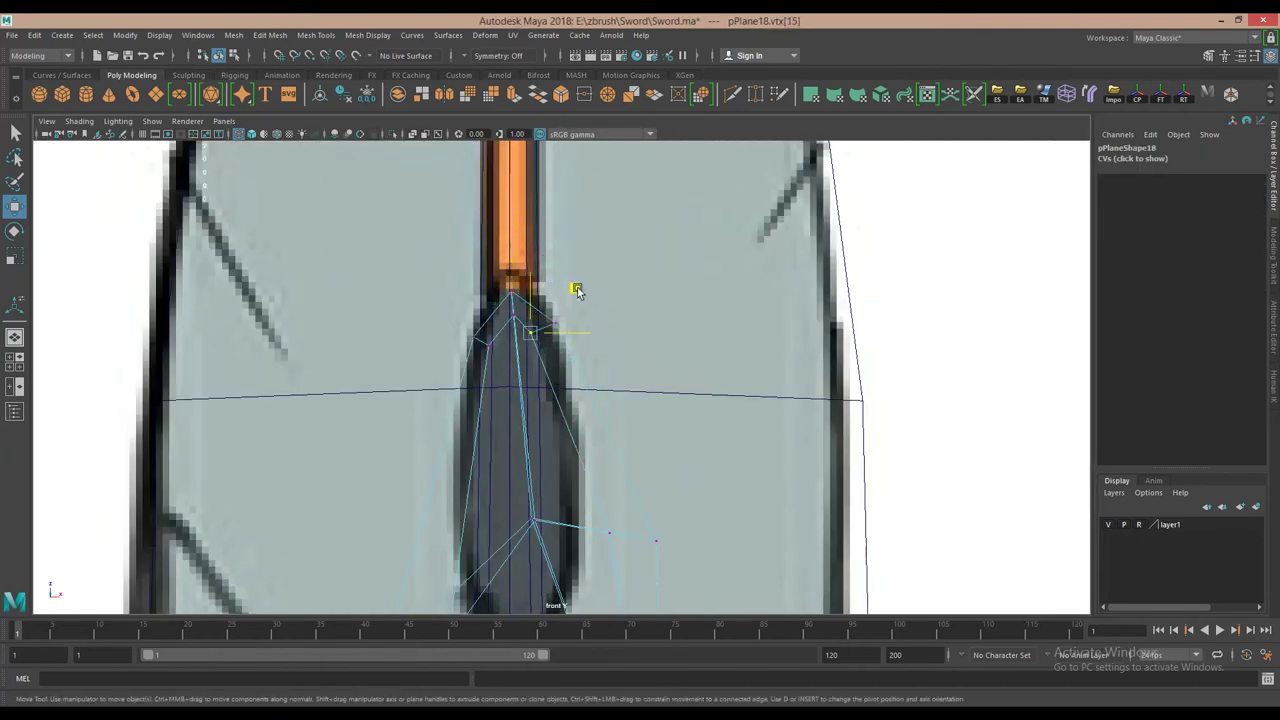
alt+middle_drag(586, 291, 586, 201)
click(490, 372)
alt+middle_drag(536, 497, 536, 372)
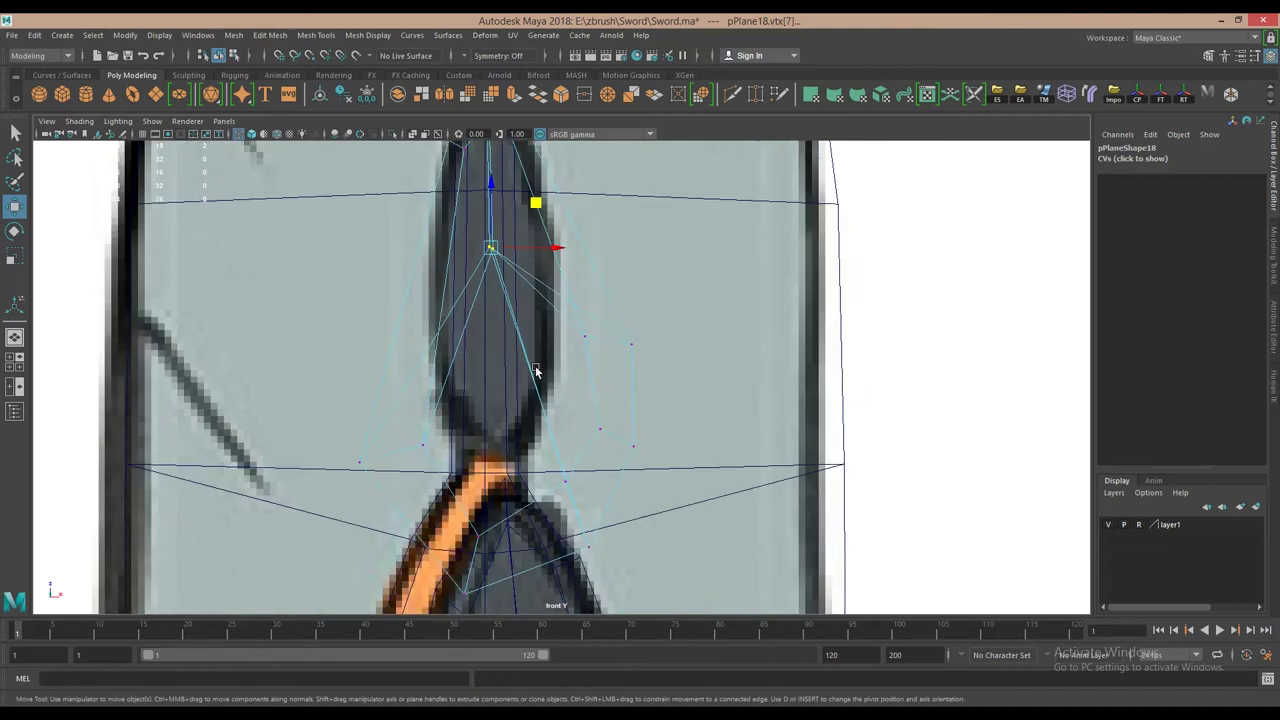
click(458, 404)
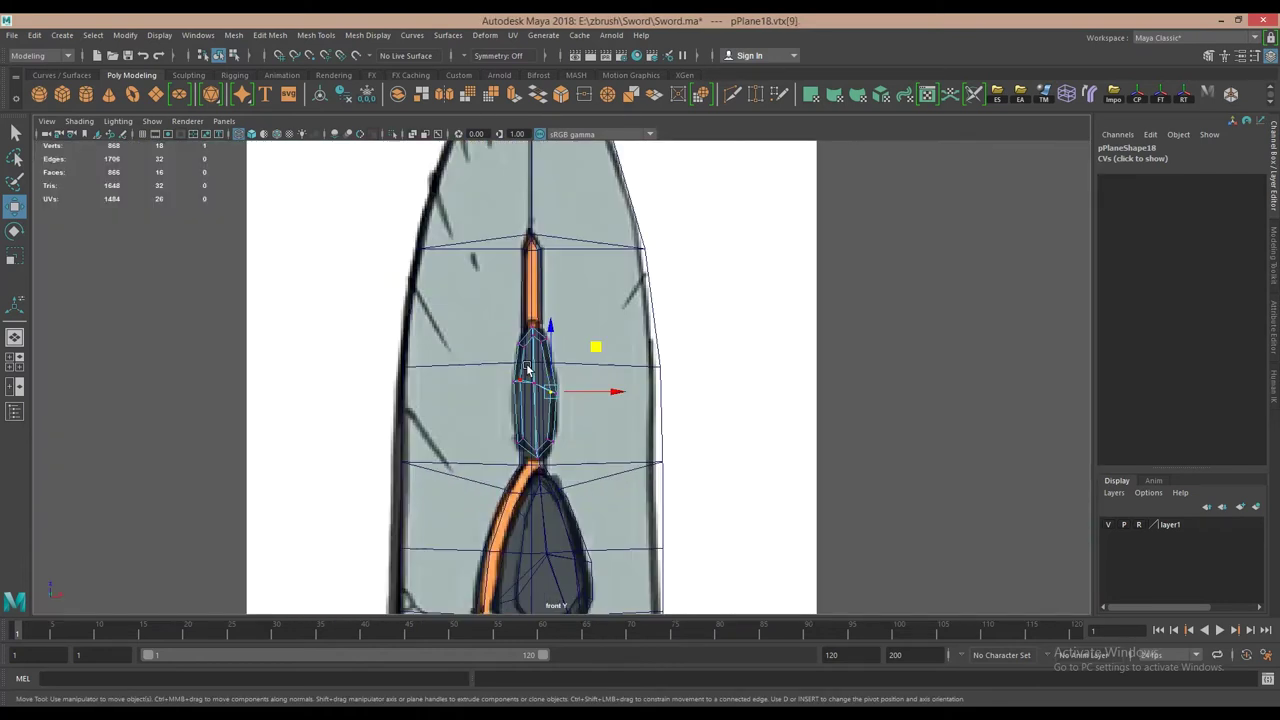
Adjust a teardrop stone vertex, then select the newest stone copy for rotating onto a left stone.
key(F8)
scroll(541, 322, down, 5)
scroll(541, 322, up, 5)
scroll(537, 337, down, 5)
scroll(600, 200, up, 5)
click(630, 230)
key(F8)
scroll(682, 184, down, 3)
click(560, 455)
key(e)
scroll(522, 458, up, 3)
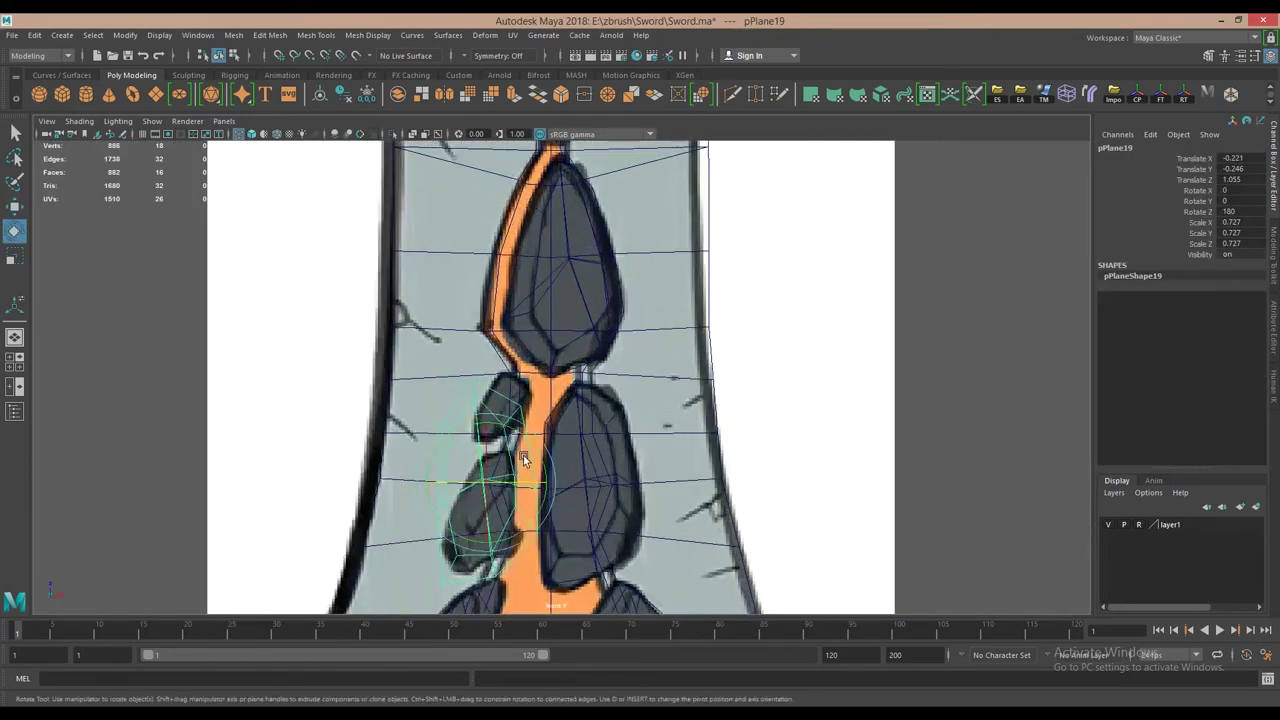
Reshape the small left stone by deleting an edge and moving its vertices onto the outline.
key(F9)
scroll(522, 458, up, 3)
click(537, 352)
key(w)
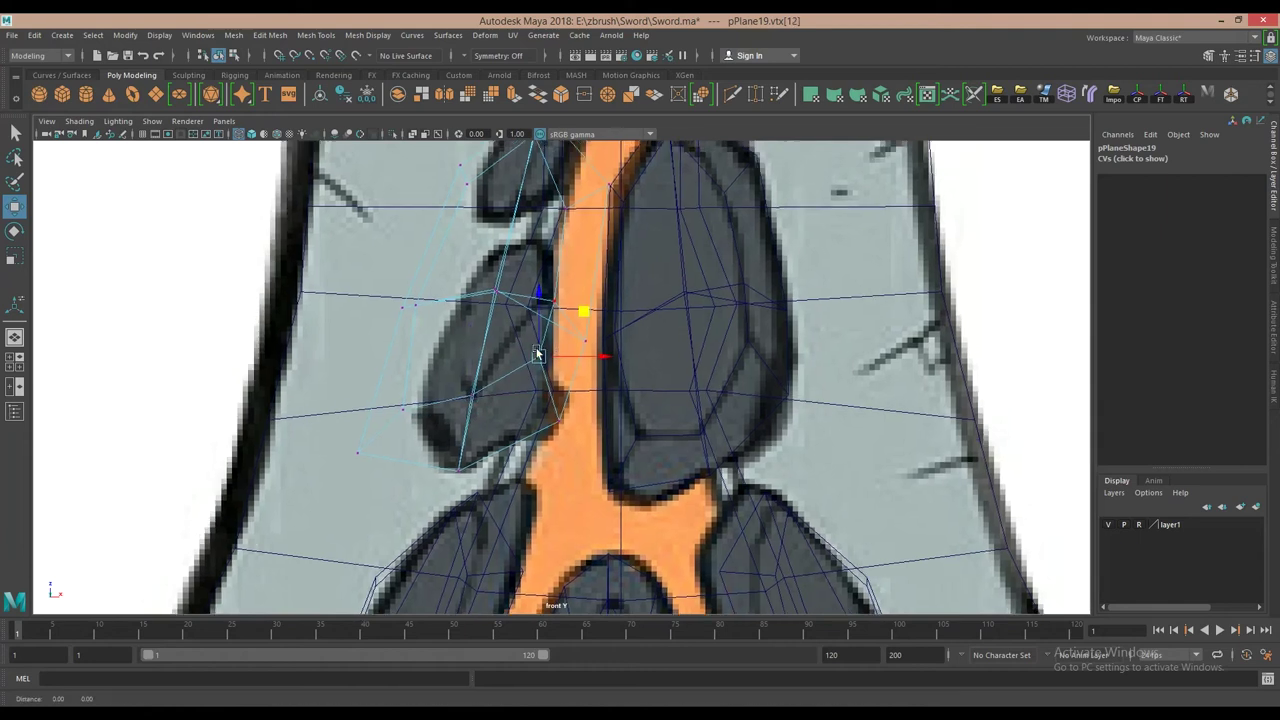
key(Delete)
scroll(480, 400, down, 1)
drag(530, 445, 518, 487)
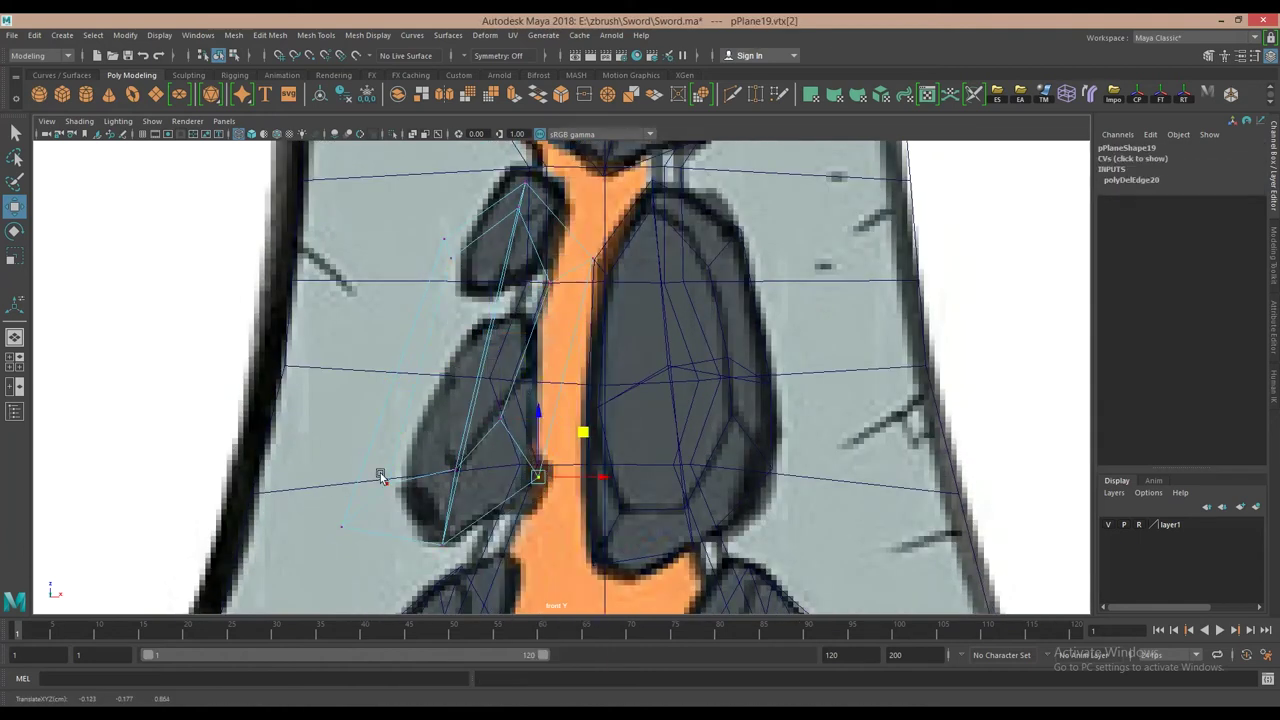
click(443, 240)
alt+middle_drag(491, 210, 503, 268)
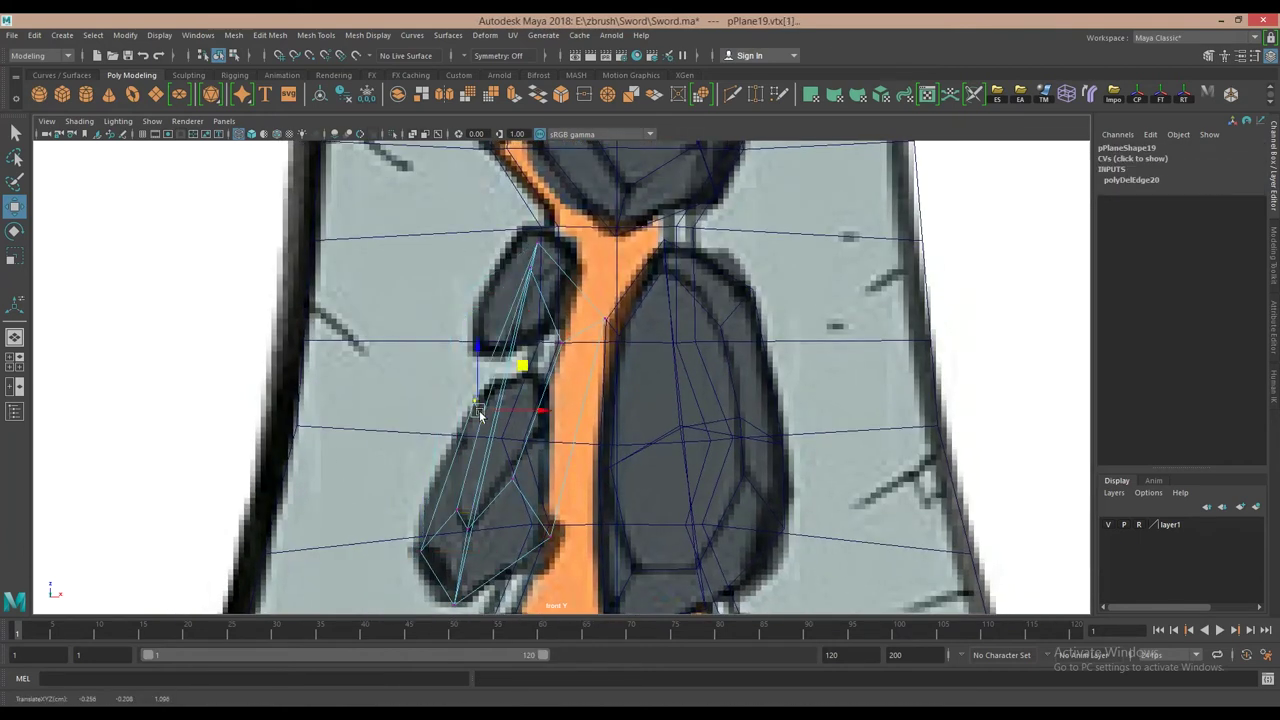
drag(567, 278, 557, 343)
click(600, 395)
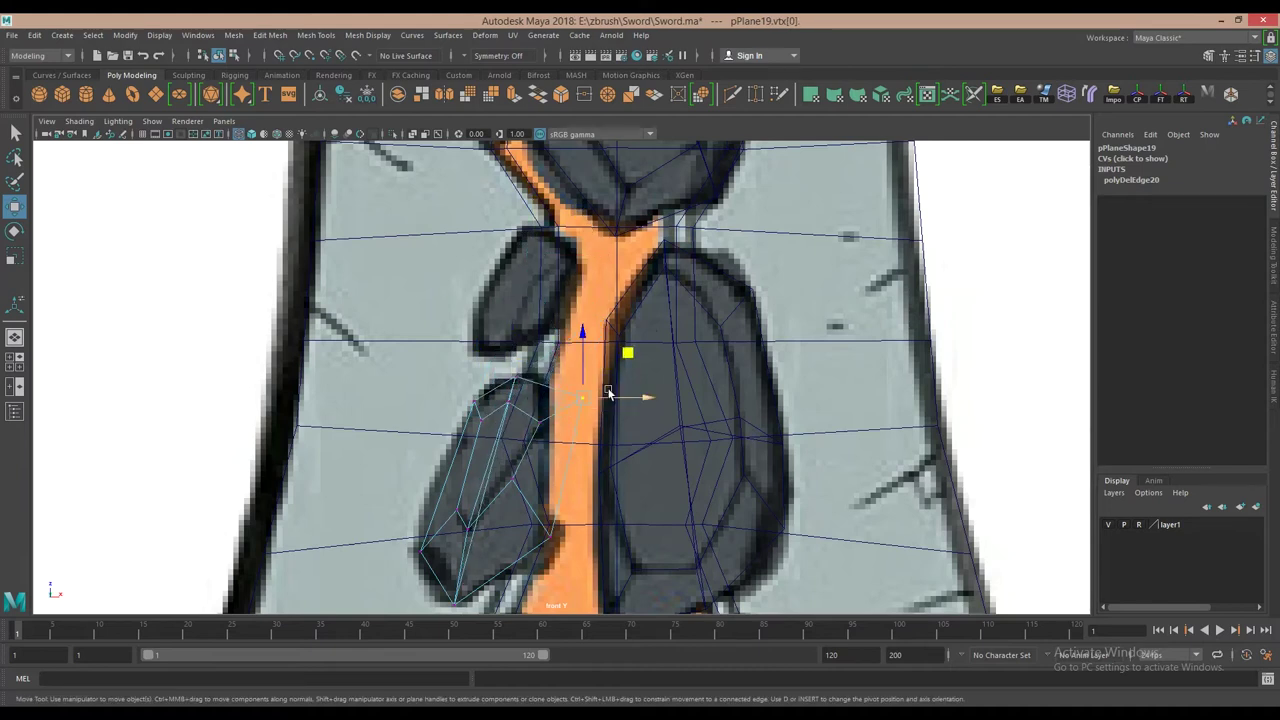
drag(593, 360, 573, 370)
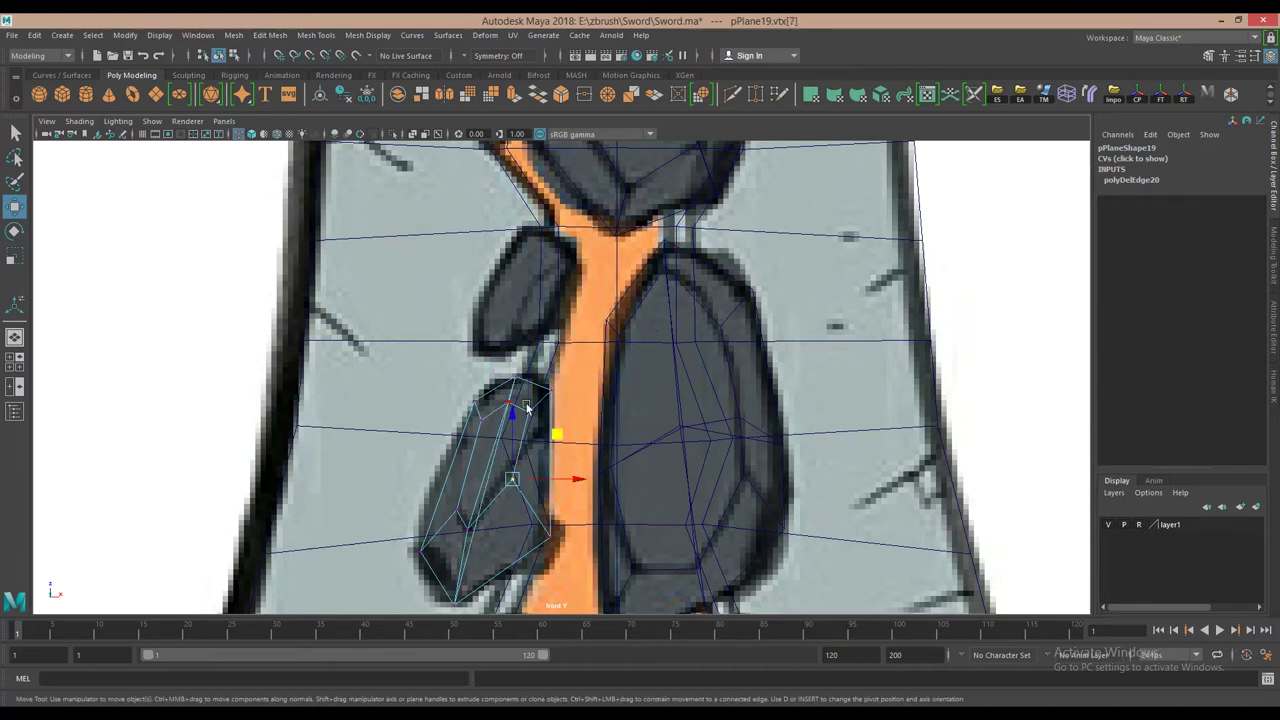
Rotate the stone, duplicate it, and scale the copy down, placing it higher on the blade.
key(F8)
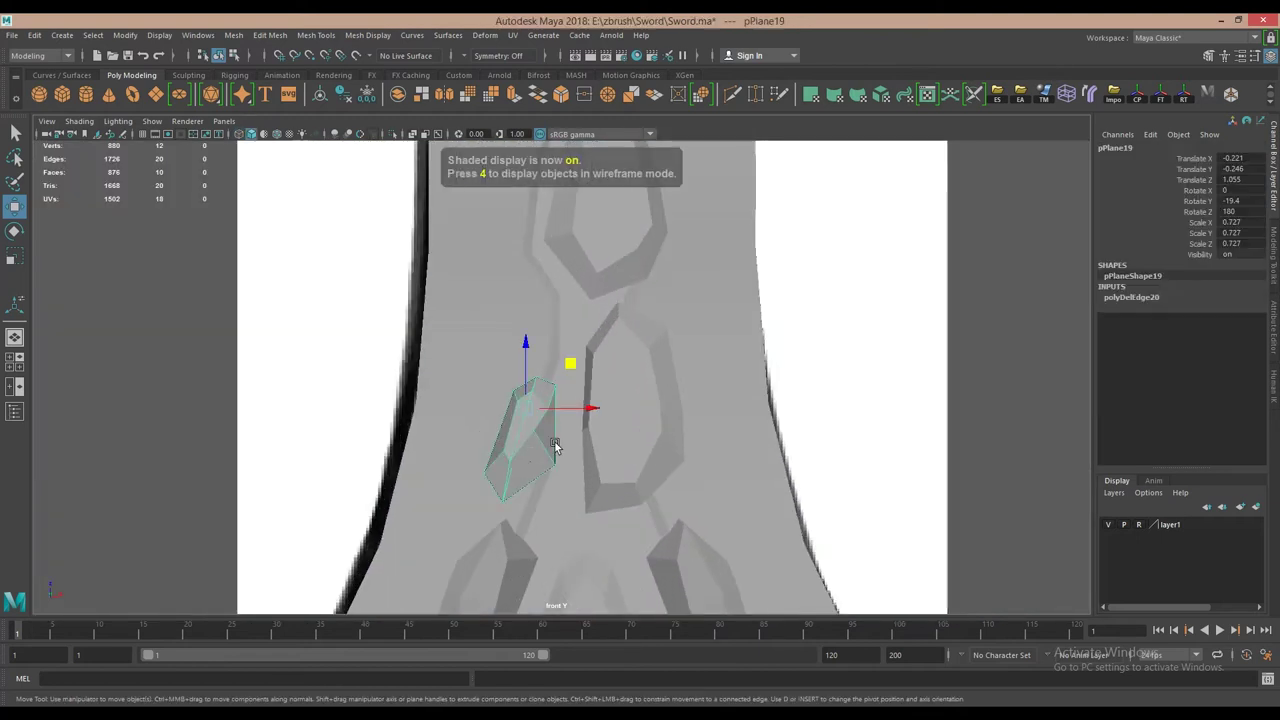
mouse_move(590, 408)
alt+mouse_down()
mouse_move(512, 395)
mouse_move(610, 397)
mouse_move(615, 425)
mouse_move(640, 309)
mouse_move(543, 294)
mouse_move(560, 323)
mouse_move(680, 380)
mouse_move(571, 351)
alt+mouse_up()
key(e)
key(w)
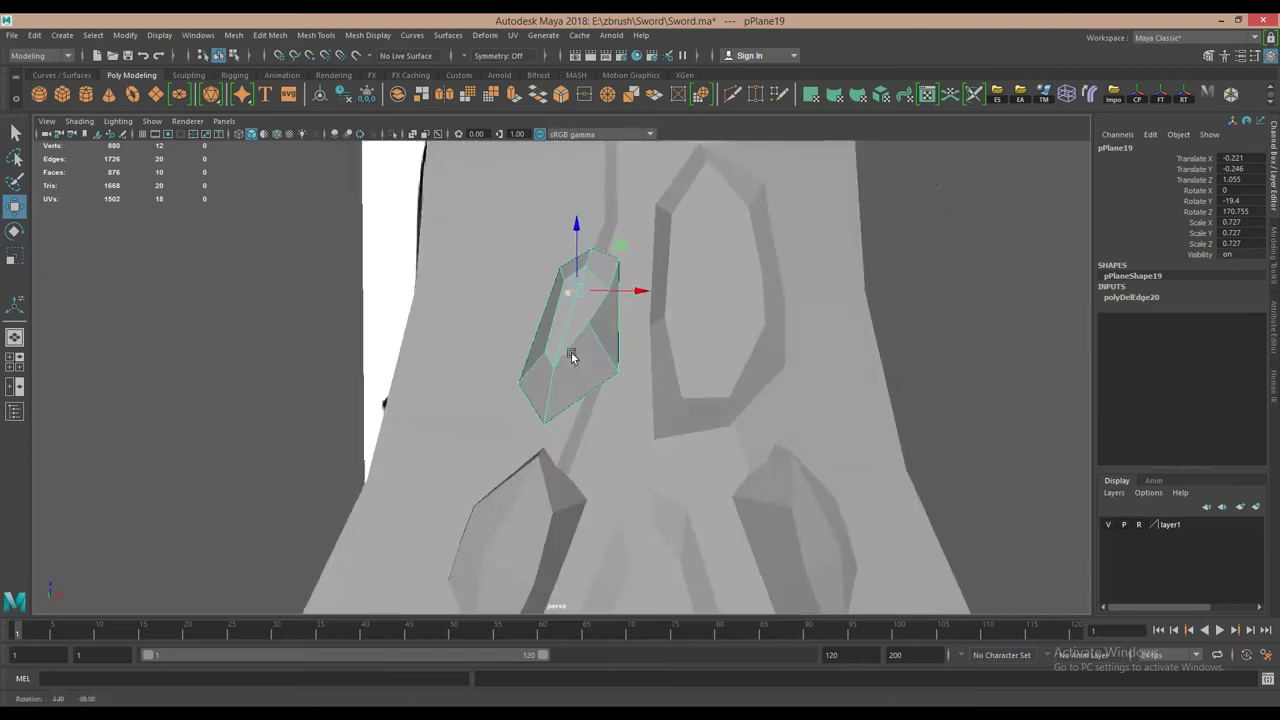
key(space)
key(ctrl+d)
key(r)
mouse_move(520, 318)
mouse_down()
mouse_move(485, 304)
mouse_move(520, 330)
mouse_up()
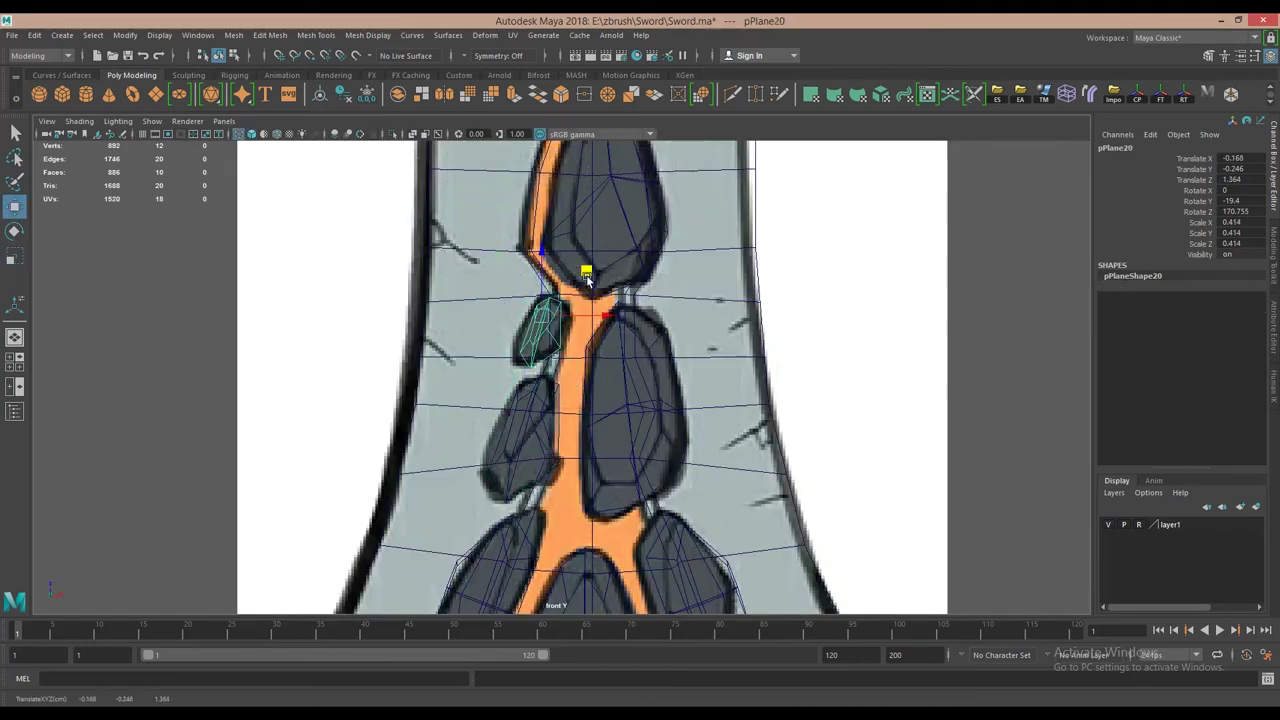
key(w)
key(space)
key(5)
Select the sword pieces and combine them into a single mesh with Mesh > Combine.
alt+drag(587, 353, 600, 223)
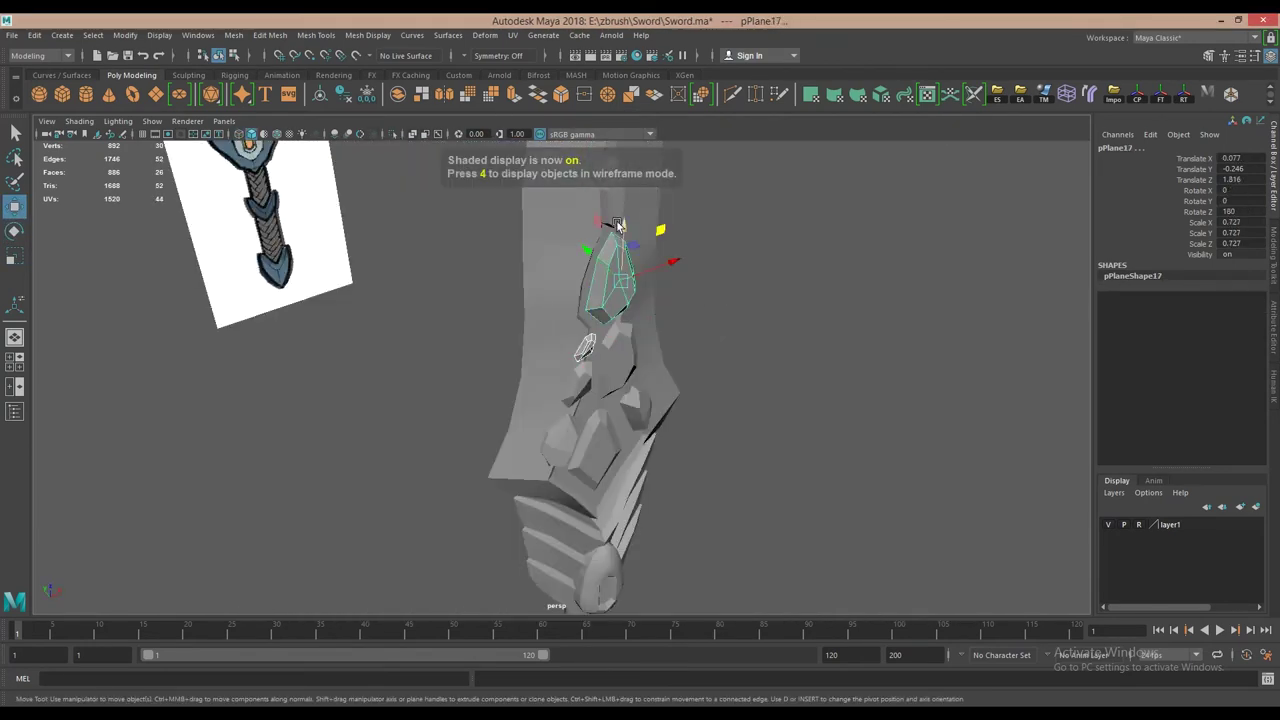
shift+click(560, 427)
shift+click(580, 430)
alt+drag(580, 430, 682, 363)
shift+right_drag(682, 363, 658, 607)
click(658, 607)
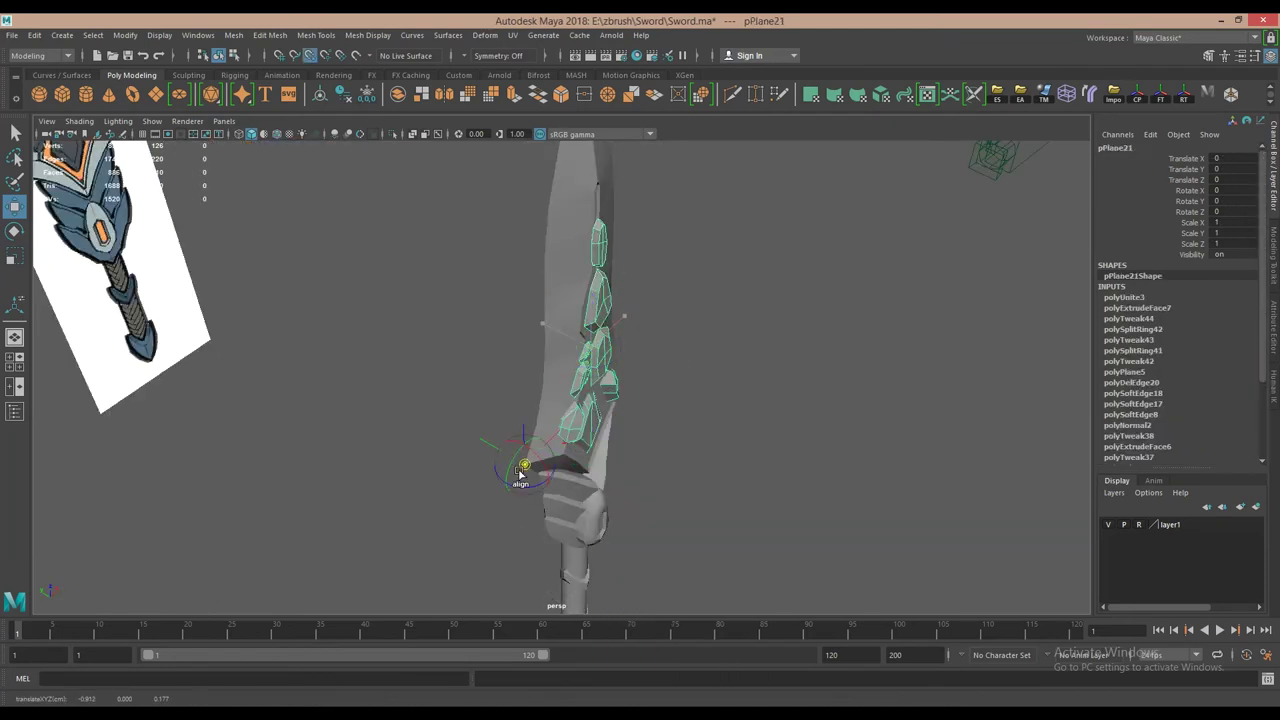
mouse_move(658, 560)
alt+mouse_down()
mouse_move(807, 354)
mouse_move(650, 417)
mouse_move(700, 455)
mouse_move(624, 511)
alt+mouse_up()
click(807, 354)
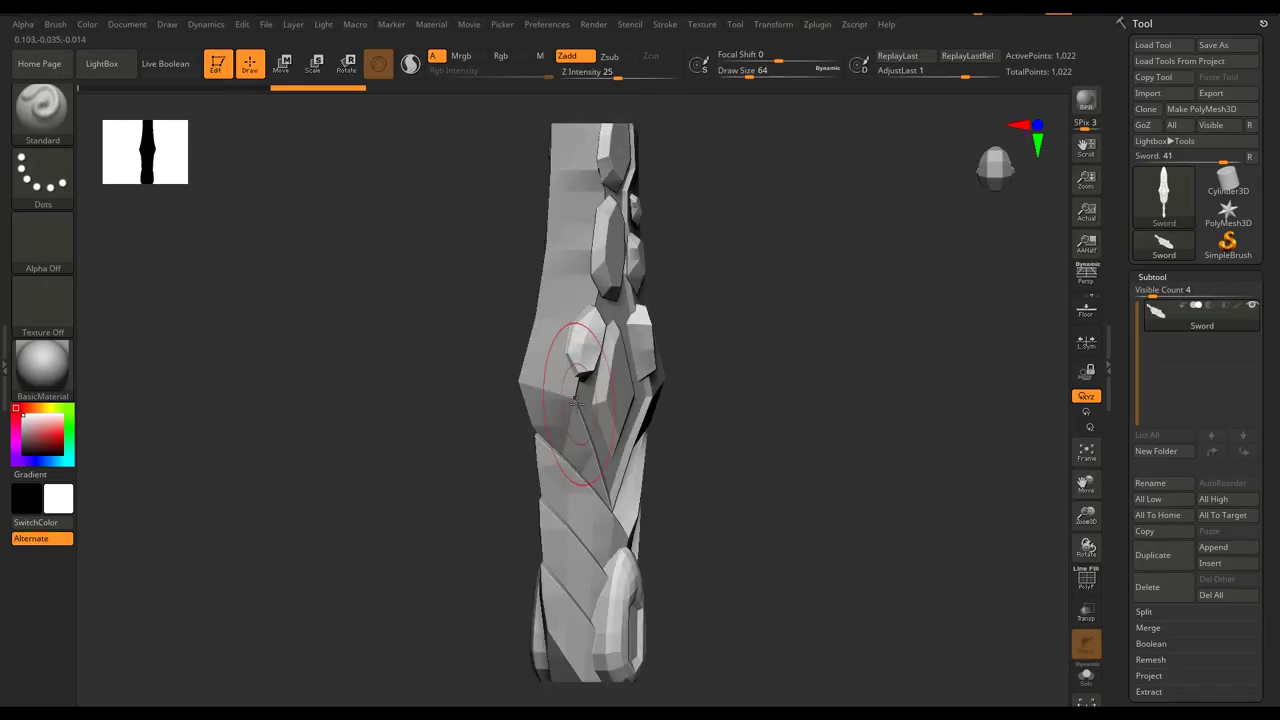
Turn on Activate Symmetry in the Transform menu, mirroring across the X axis.
click(660, 24)
click(773, 24)
click(812, 405)
click(773, 24)
shift+drag(720, 450, 600, 420)
click(773, 24)
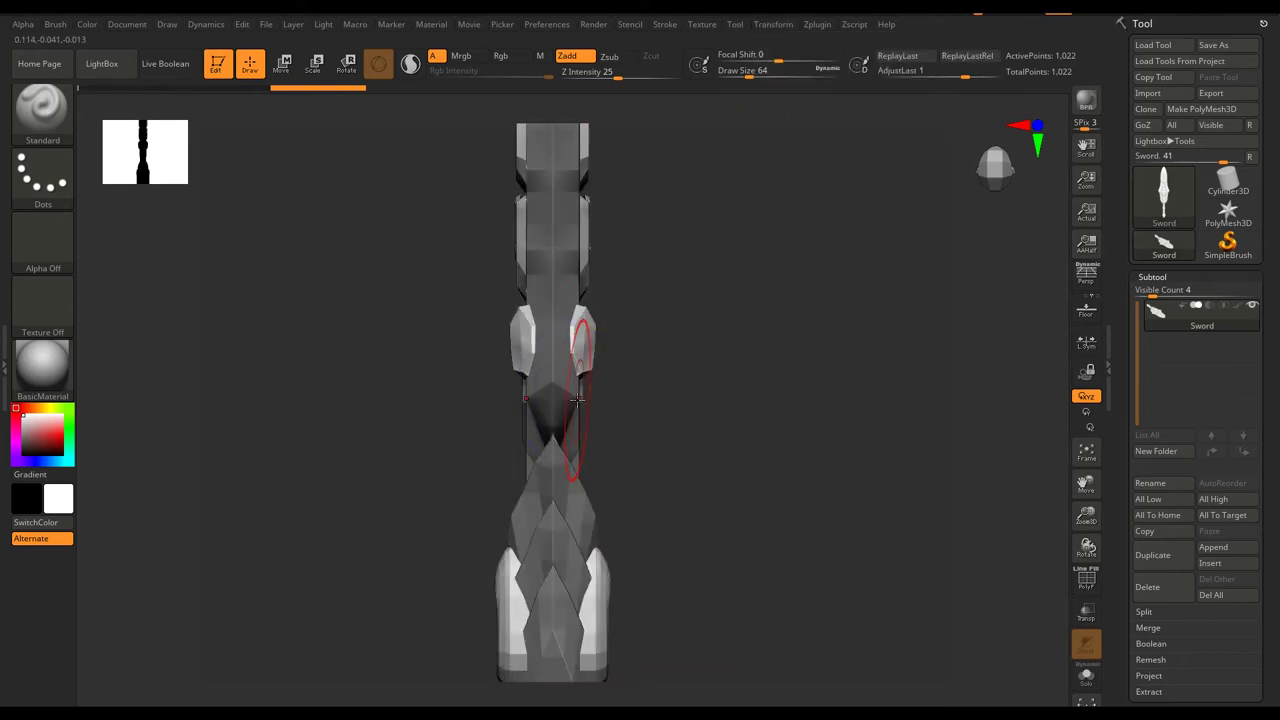
Reshape the sword's middle crossguard section with the Move brush.
key(b)
key(m)
key(v)
mouse_move(680, 380)
mouse_down()
mouse_move(640, 400)
mouse_move(562, 398)
mouse_move(664, 400)
mouse_up()
click(773, 24)
click(773, 24)
Refine the crossguard into a broader diamond with Move Topological, then choose Split To Similar Parts.
key(b)
key(m)
key(t)
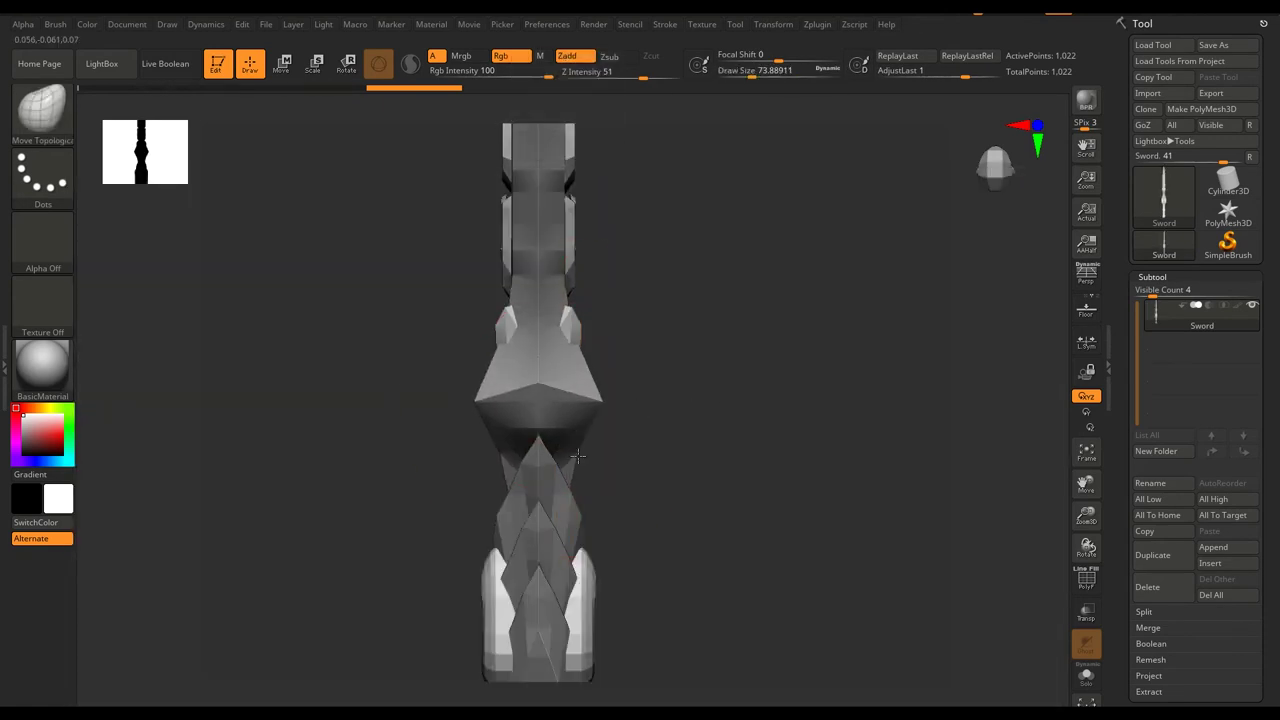
drag(594, 457, 564, 438)
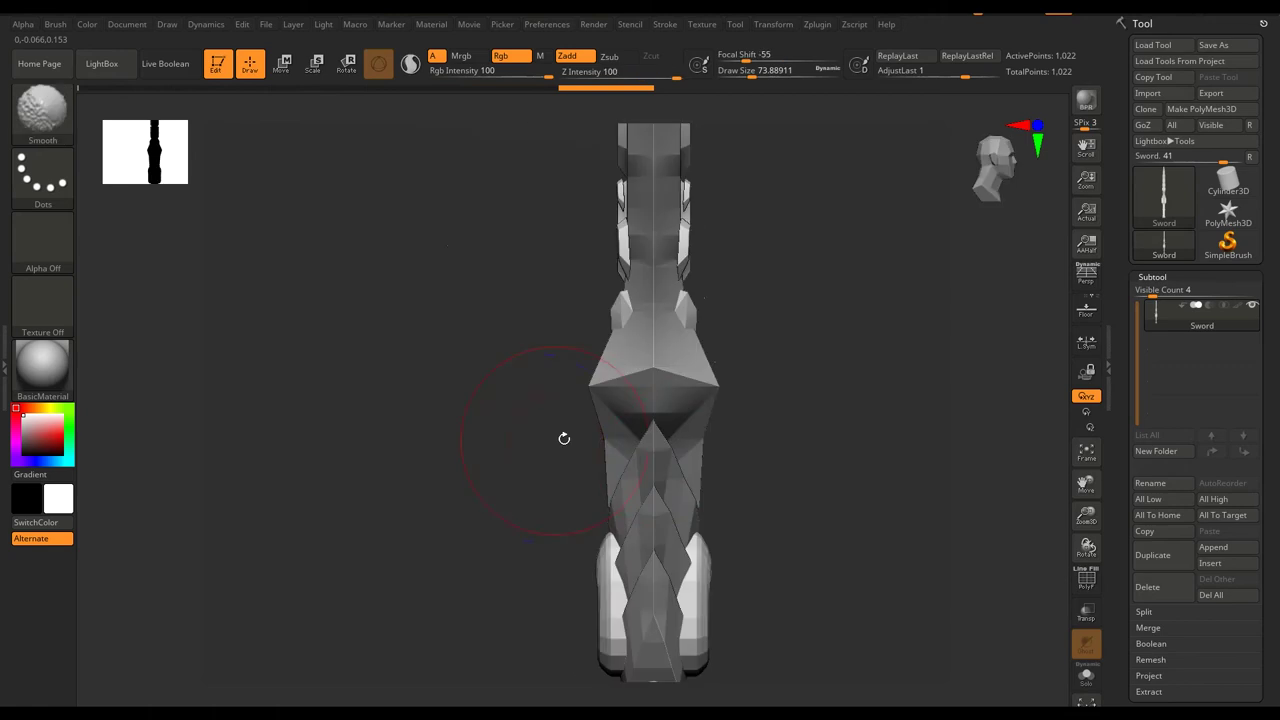
drag(666, 284, 658, 505)
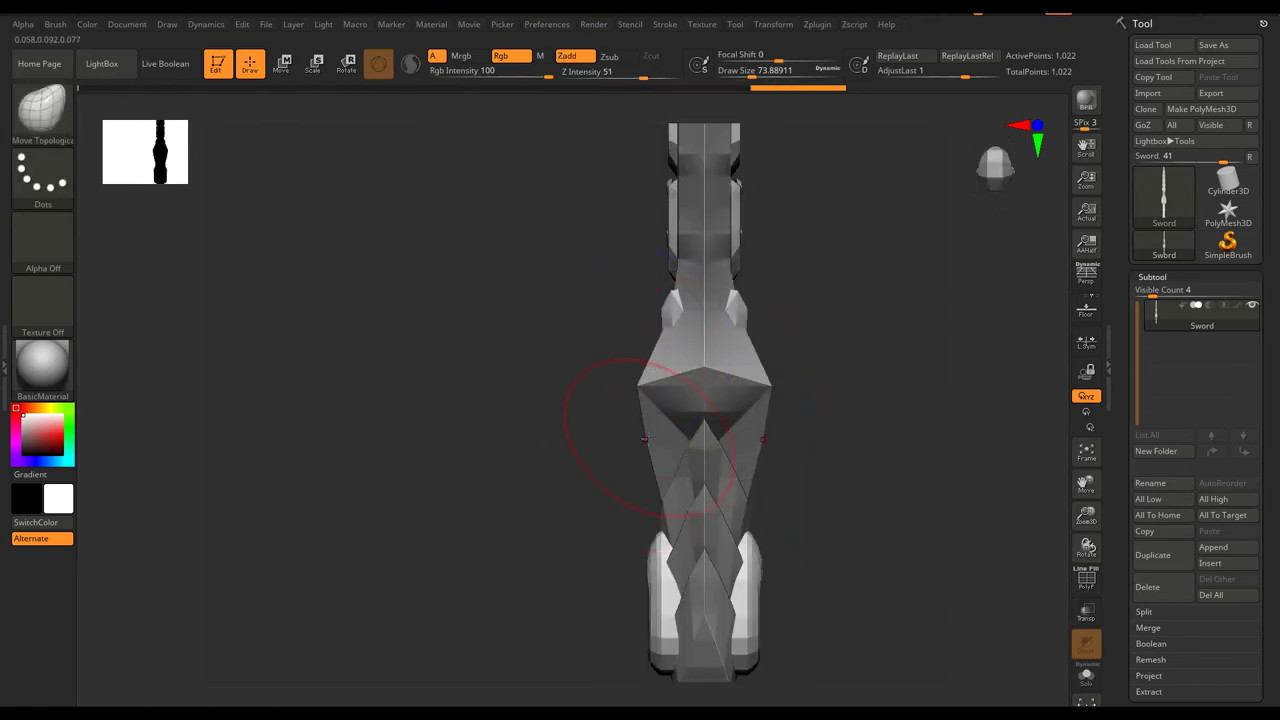
click(1159, 659)
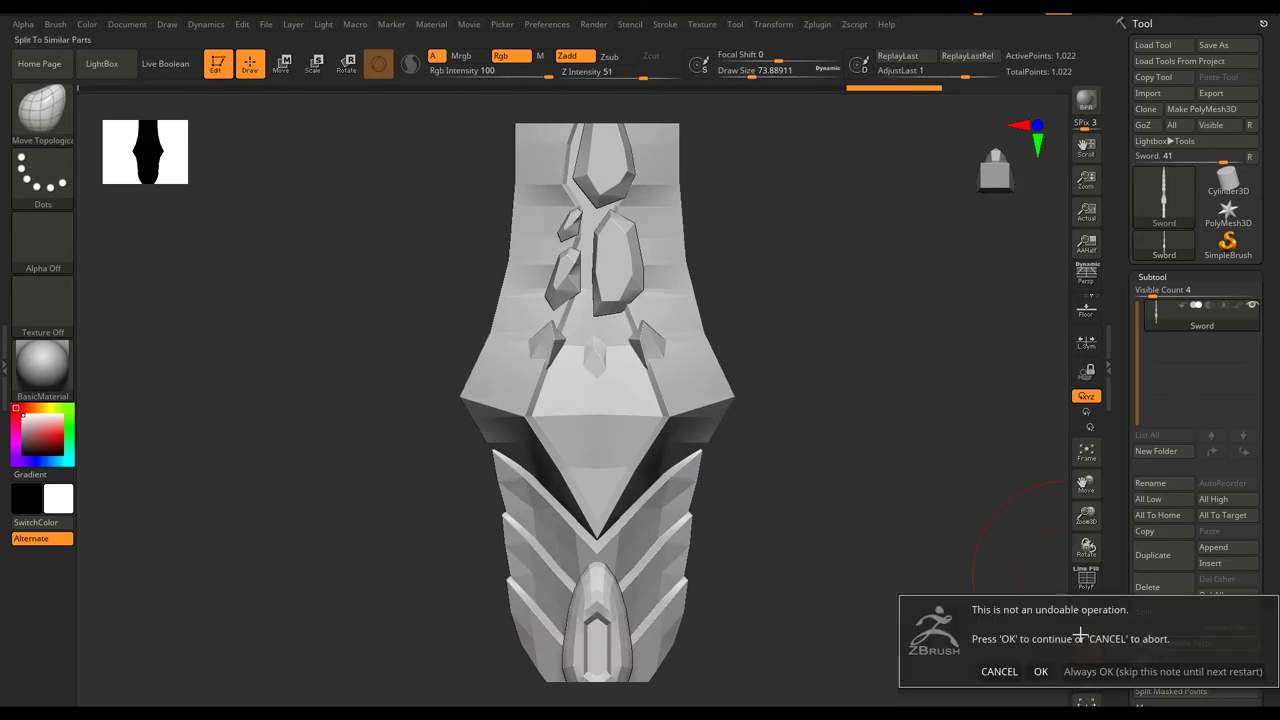
Confirm the split into separate subtools and check the blade in Solo mode.
click(990, 674)
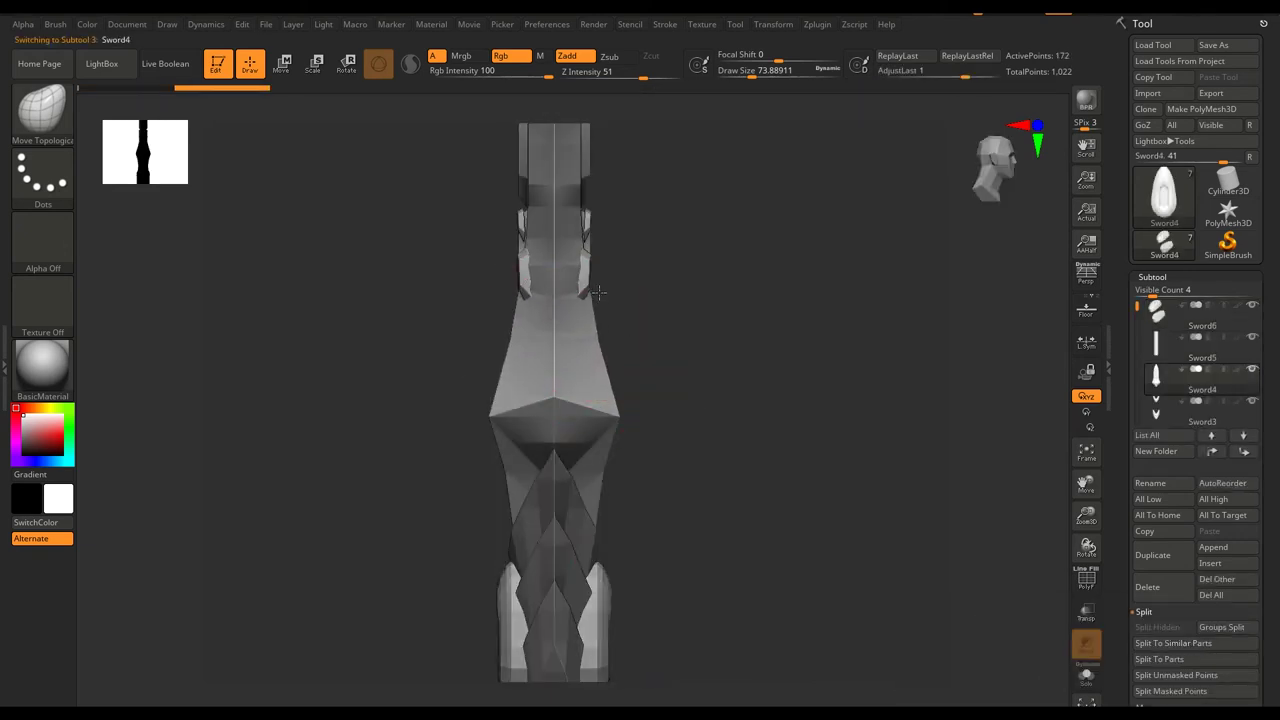
click(1086, 675)
mouse_move(849, 589)
mouse_down()
mouse_move(577, 409)
mouse_move(528, 486)
mouse_move(451, 455)
mouse_up()
key(f)
click(1086, 675)
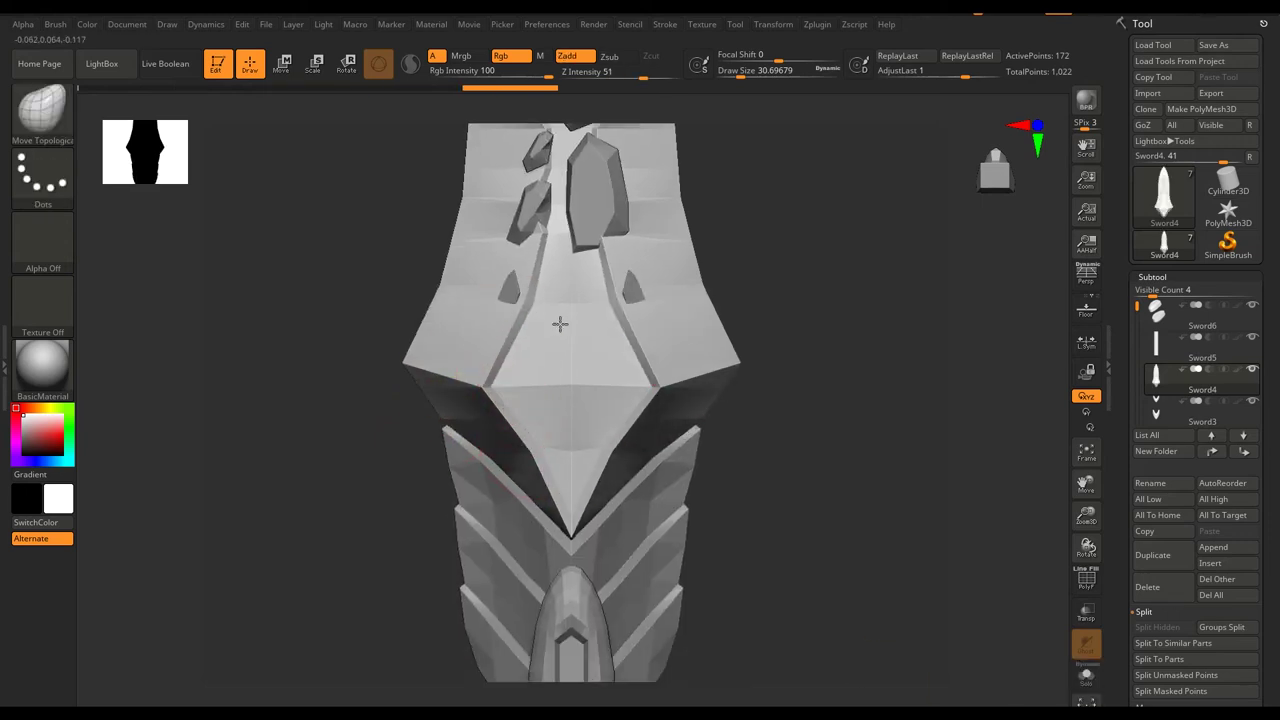
Show polyframes and set the ZModeler brush to Edge Crease with EdgeLoop Partial.
key(shift+f)
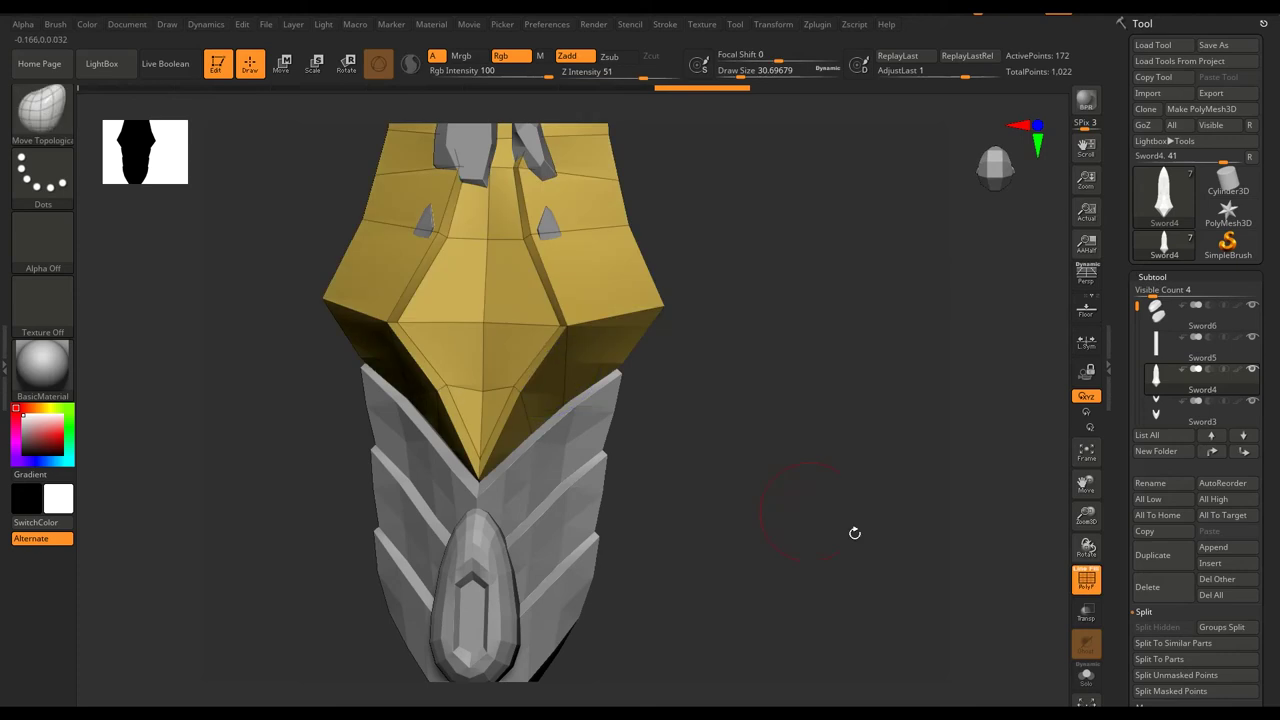
key(b)
key(z)
key(m)
key(space)
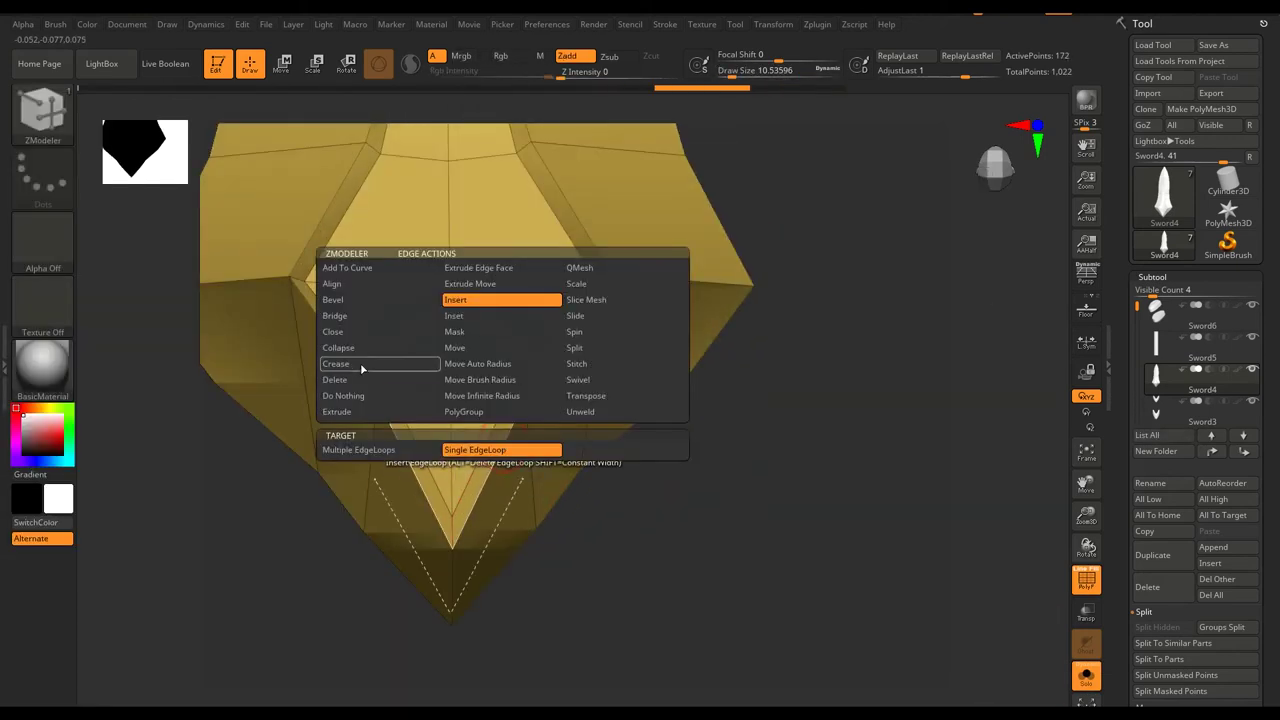
click(470, 452)
Crease the blade's groove and outline edge loops while rotating around the sword.
mouse_move(503, 407)
right_down()
mouse_move(528, 323)
mouse_move(578, 443)
right_up()
mouse_move(645, 487)
right_down()
mouse_move(686, 471)
mouse_move(711, 423)
mouse_move(626, 452)
mouse_move(598, 318)
mouse_move(592, 330)
right_up()
key(space)
click(626, 452)
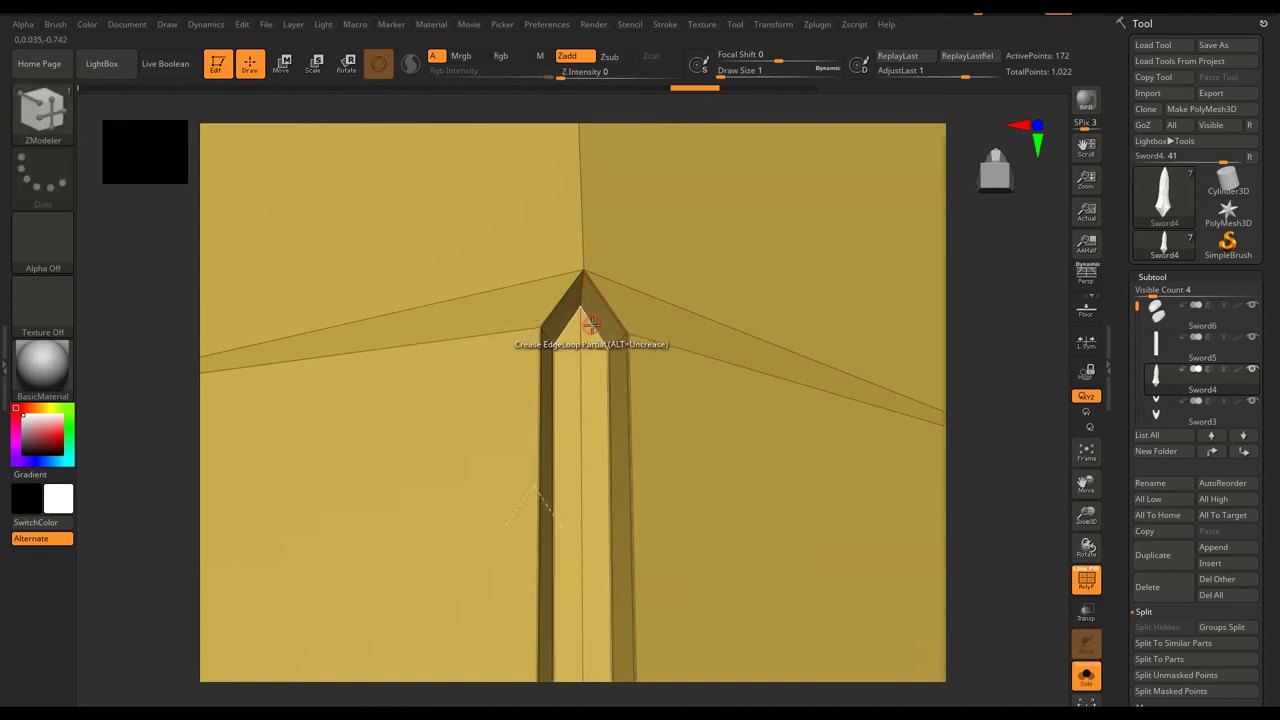
key(space)
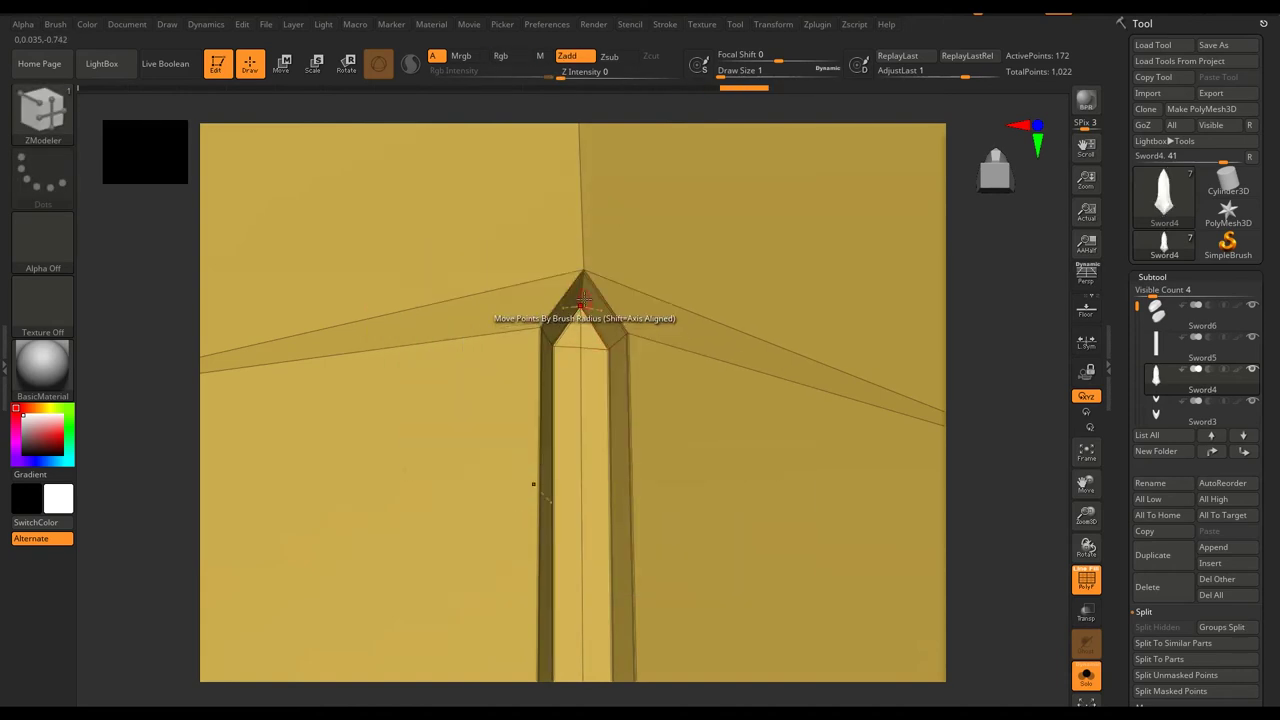
mouse_move(626, 335)
alt+right_down()
mouse_move(646, 351)
mouse_move(540, 390)
alt+right_up()
key(space)
click(505, 447)
right_drag(557, 443, 532, 497)
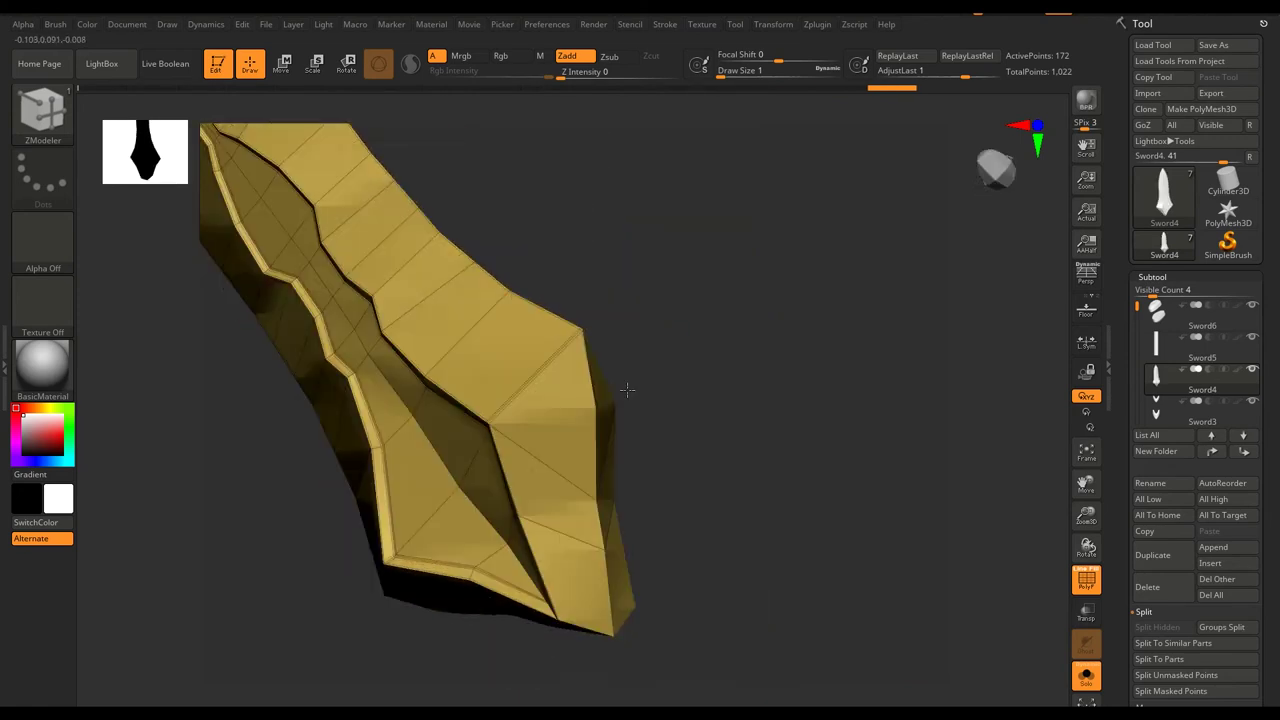
mouse_move(553, 537)
right_down()
mouse_move(574, 443)
mouse_move(497, 354)
mouse_move(557, 451)
mouse_move(487, 427)
mouse_move(475, 345)
mouse_move(563, 391)
right_up()
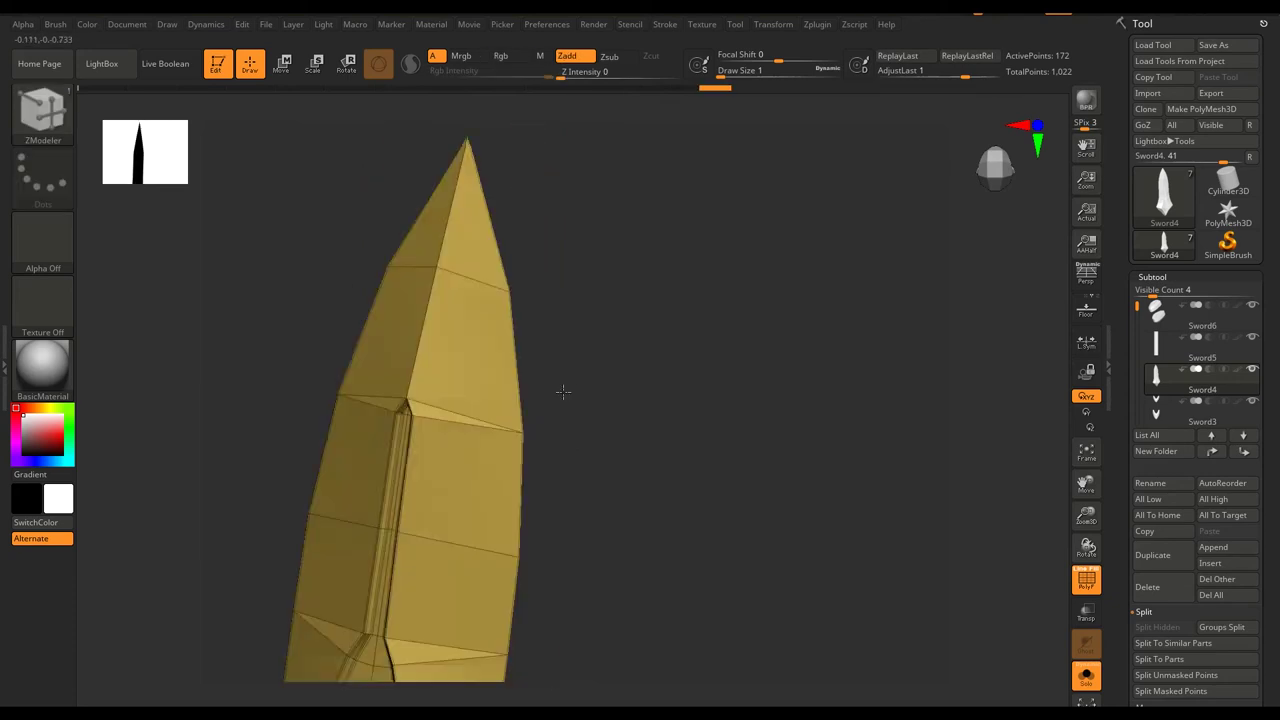
ctrl+right_drag(457, 371, 527, 410)
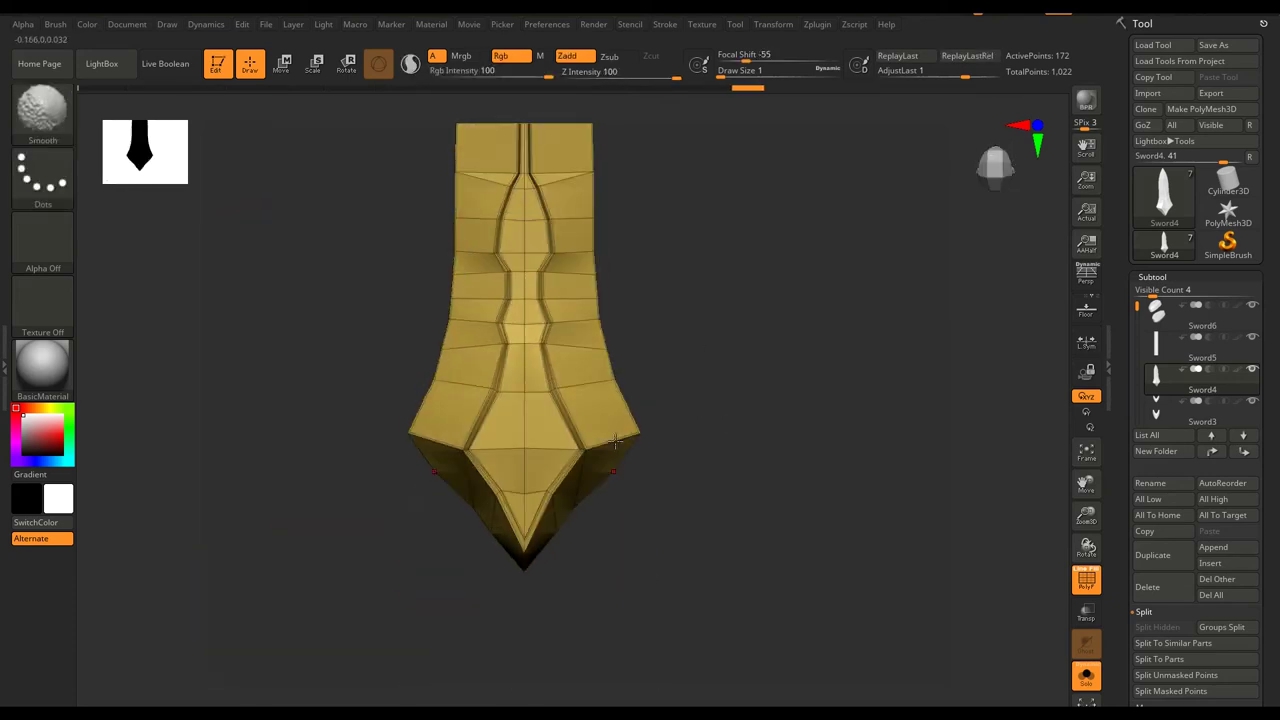
click(1152, 274)
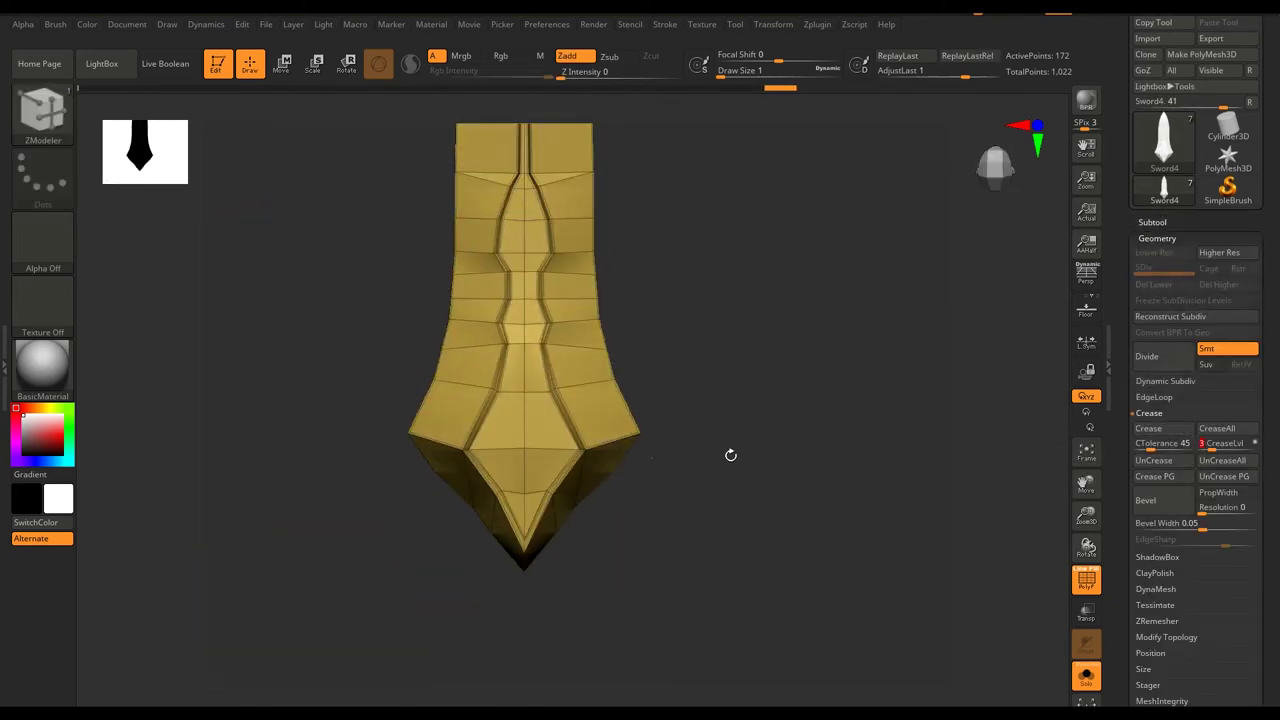
Delete the blade's lower subdivision levels and bring up the ZRemesher options.
mouse_move(586, 500)
right_down()
mouse_move(520, 543)
mouse_move(486, 386)
mouse_move(625, 392)
right_up()
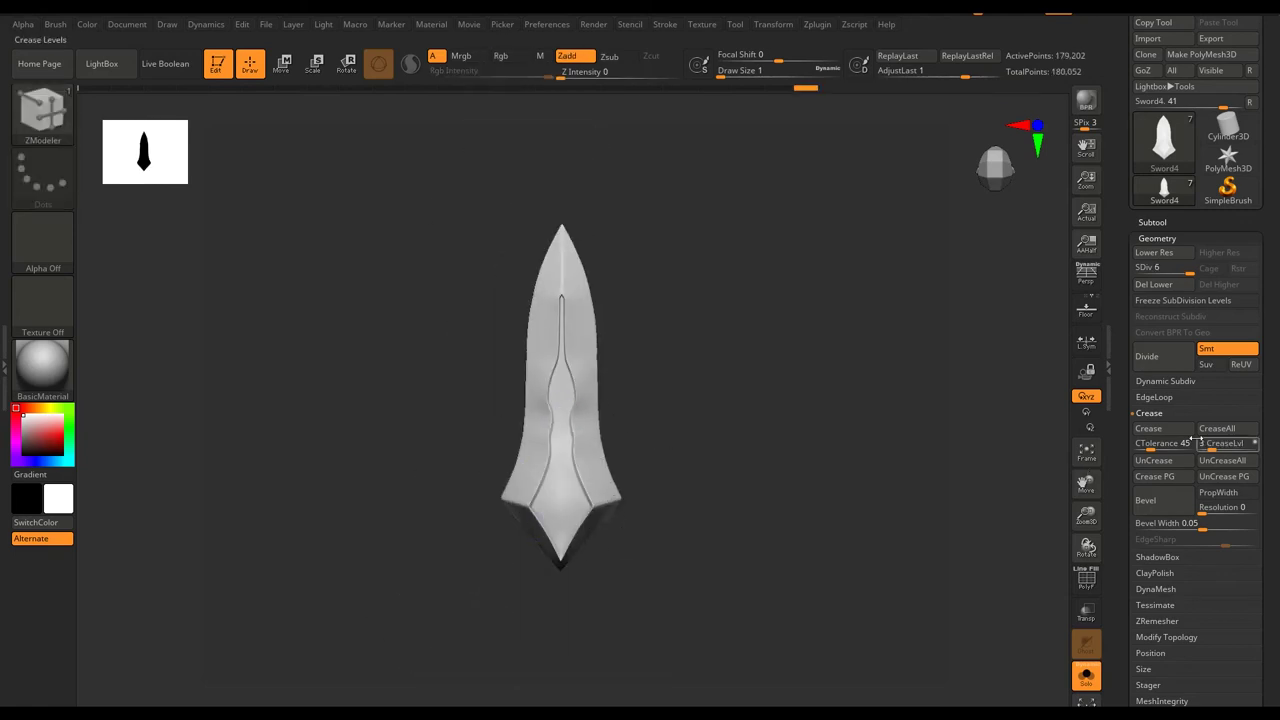
click(1155, 284)
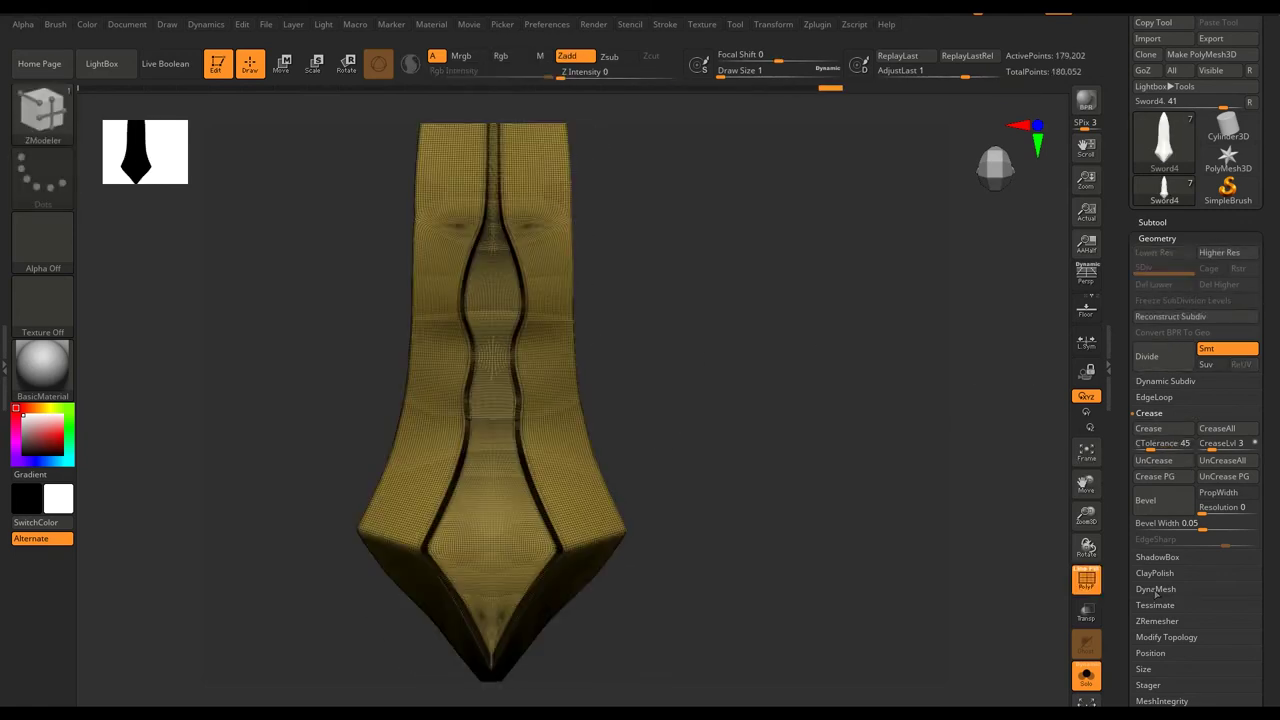
click(1157, 621)
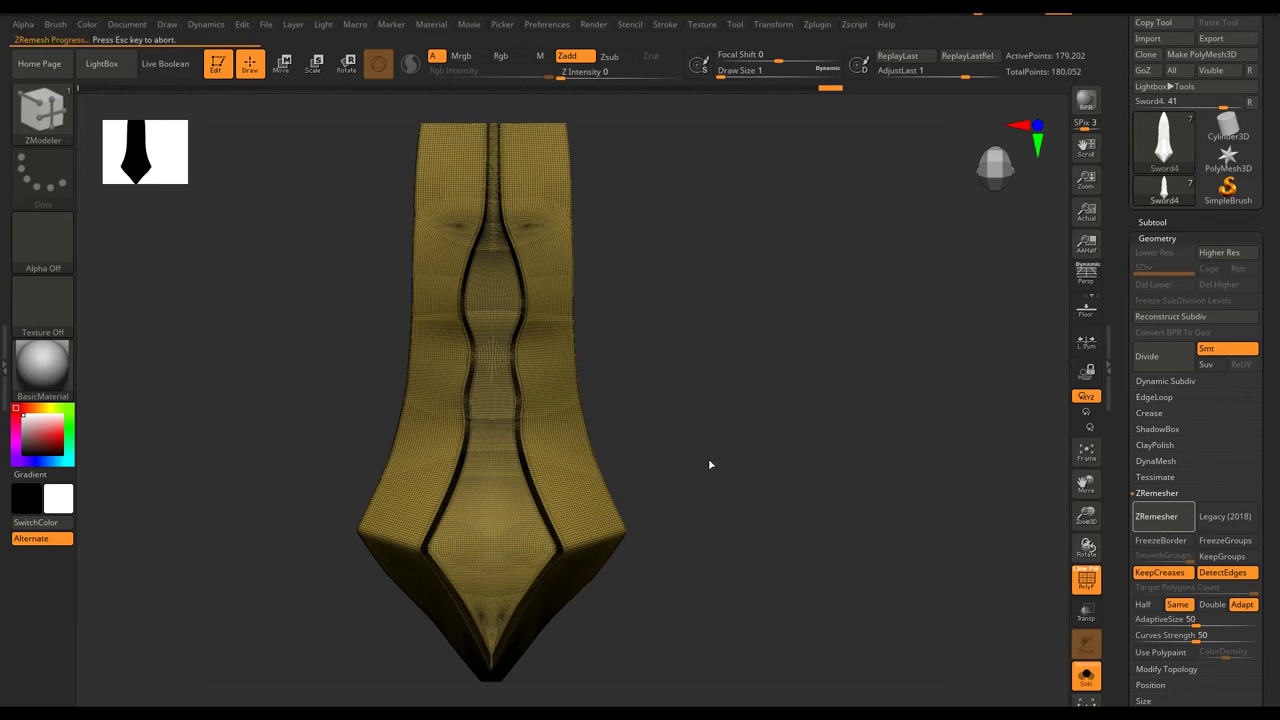
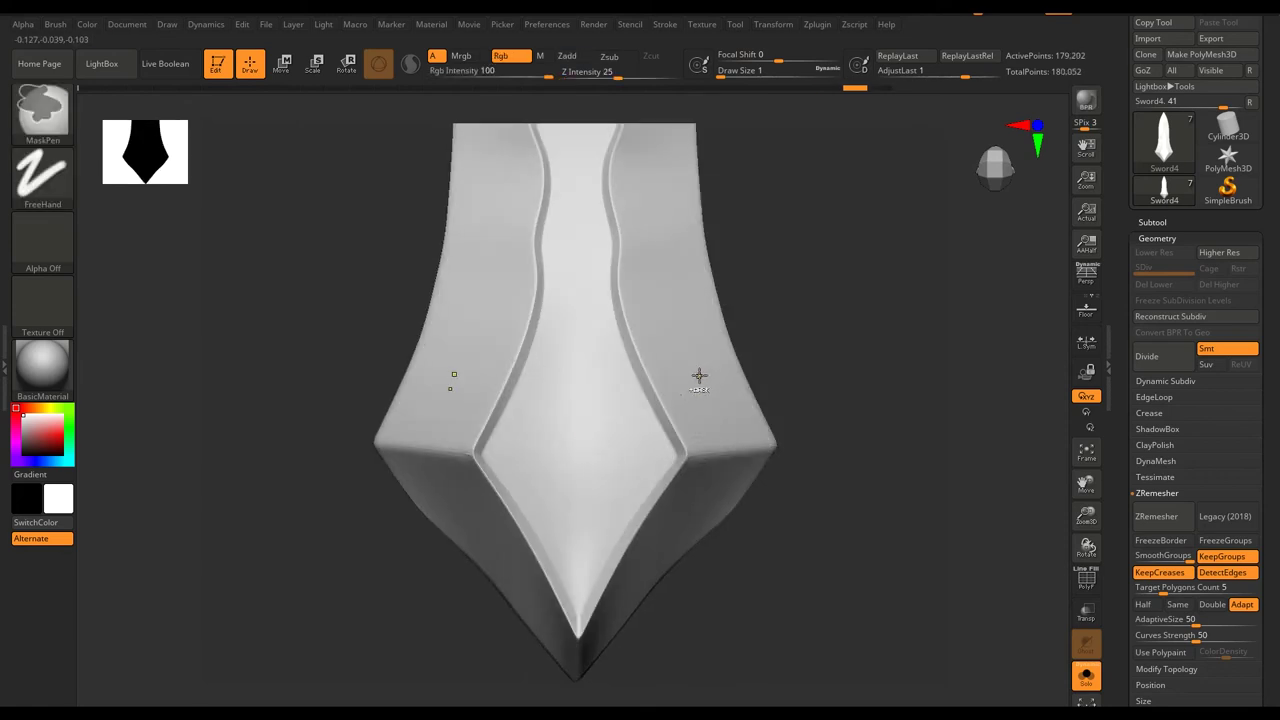
Drop the blade to a lower subdivision level and ZRemesh it into clean polygroups with KeepGroups.
key(shift+d)
key(shift+d)
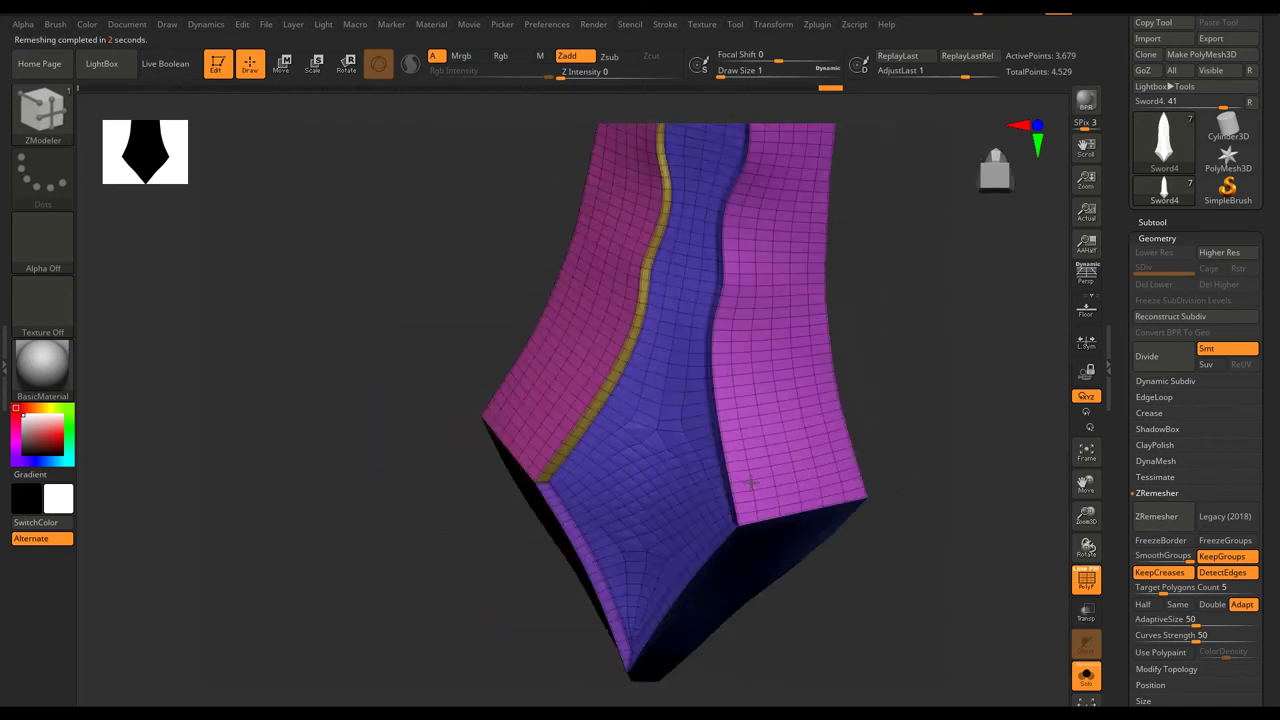
key(space)
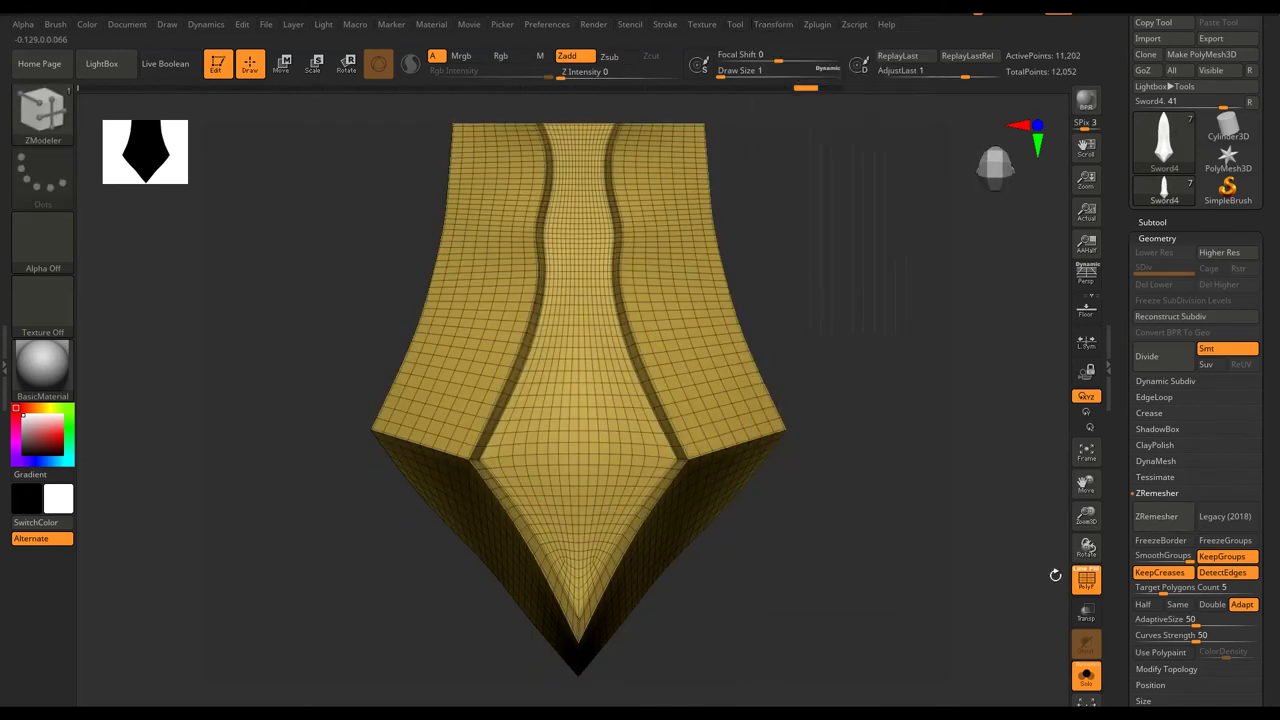
click(1160, 527)
mouse_move(714, 400)
right_down()
mouse_move(651, 274)
mouse_move(657, 320)
mouse_move(617, 440)
mouse_move(640, 380)
right_up()
Crease the blade's polygroup borders and divide it to SDiv 5 for crisp grooved edges.
click(1149, 413)
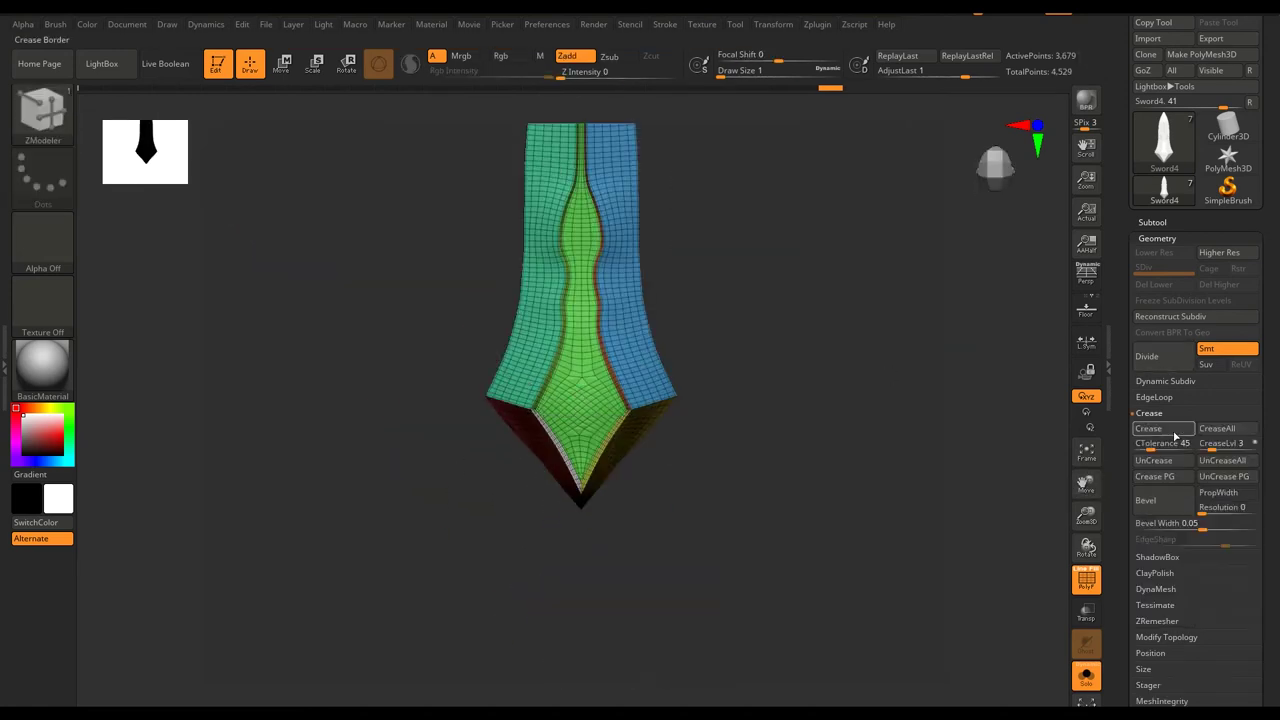
key(f)
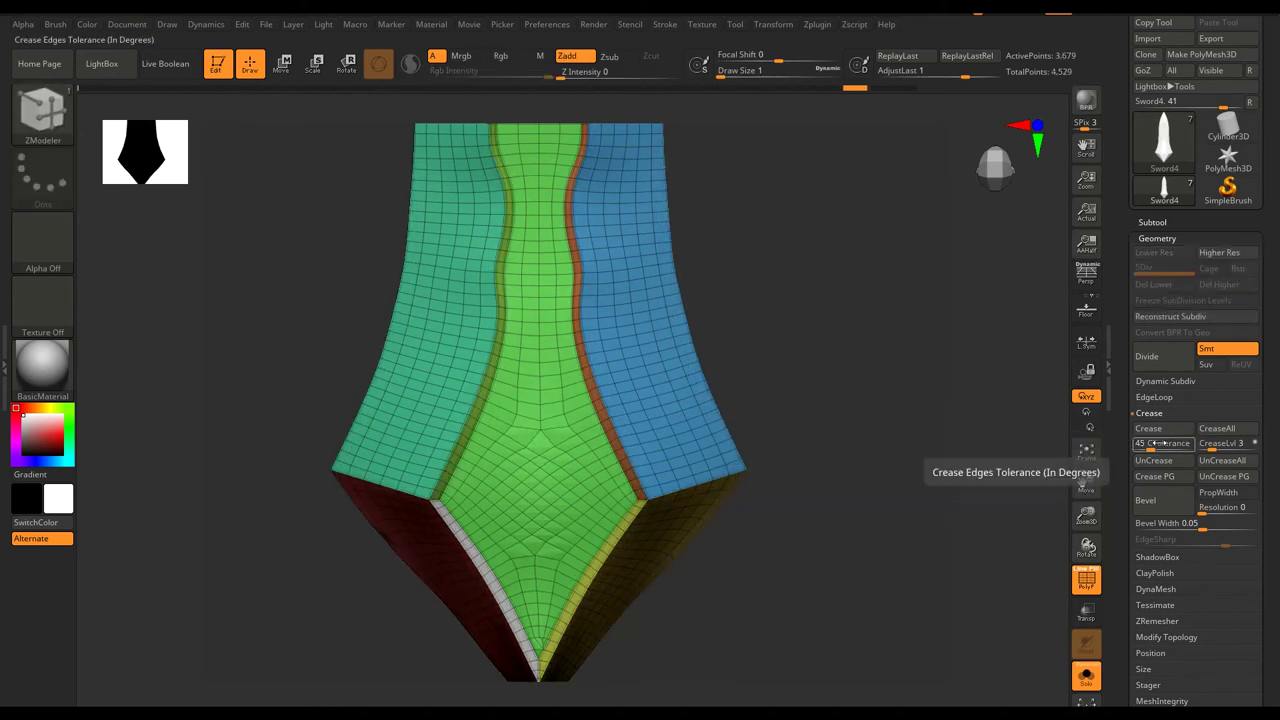
key(shift+f)
key(shift+d)
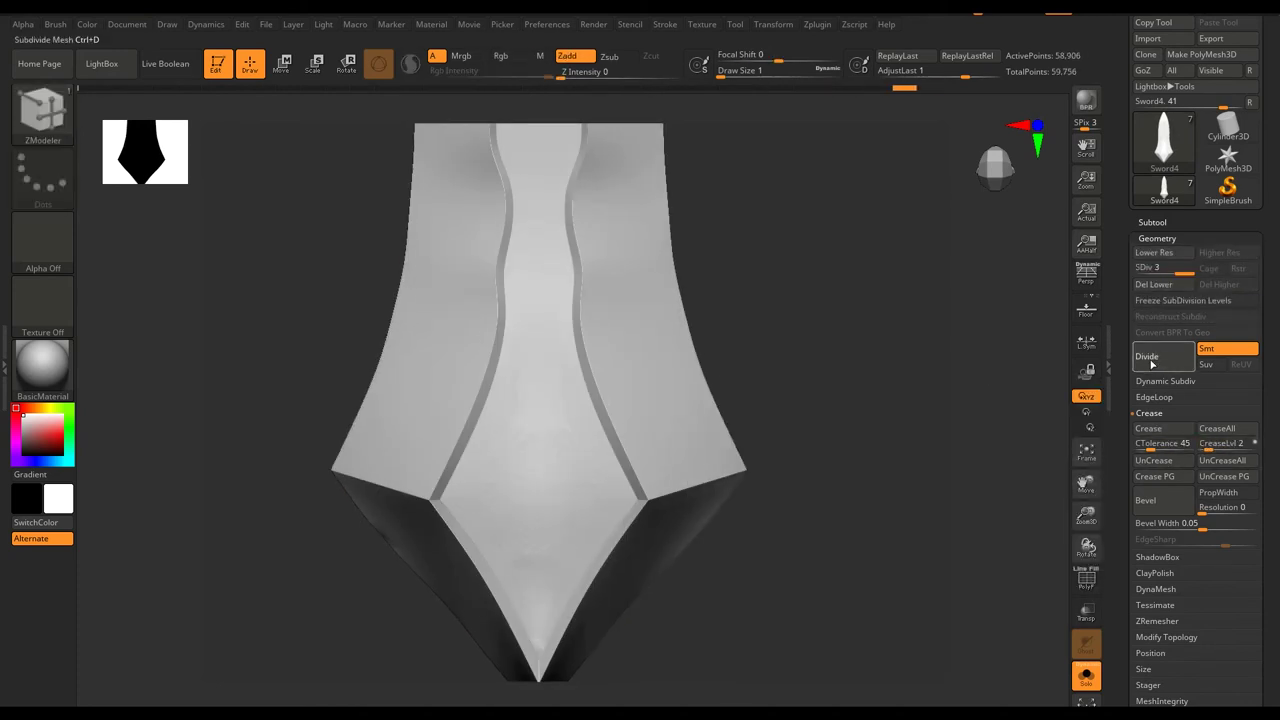
mouse_move(691, 429)
right_down()
mouse_move(683, 483)
mouse_move(754, 560)
mouse_move(613, 370)
mouse_move(563, 442)
right_up()
alt+click(613, 370)
key(w)
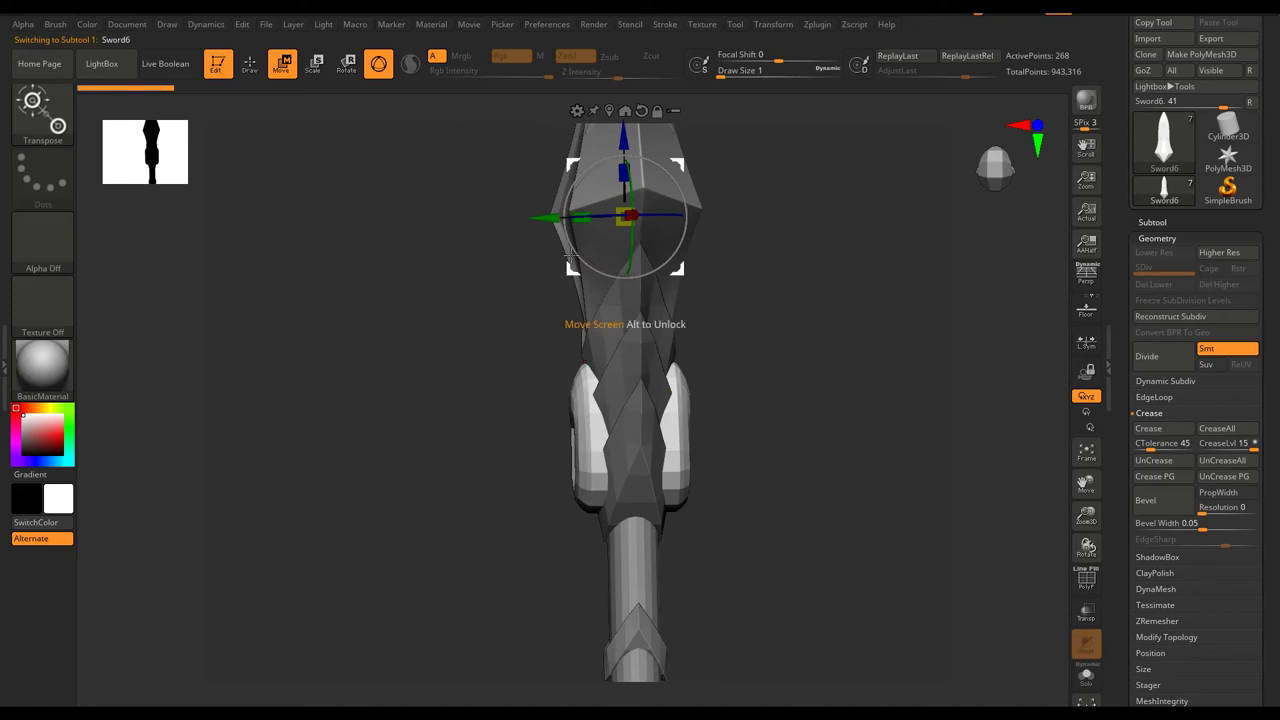
Orbit down the sword and pick the gem emblem and Sword2 chevron guard subtools.
click(817, 24)
right_drag(544, 220, 689, 344)
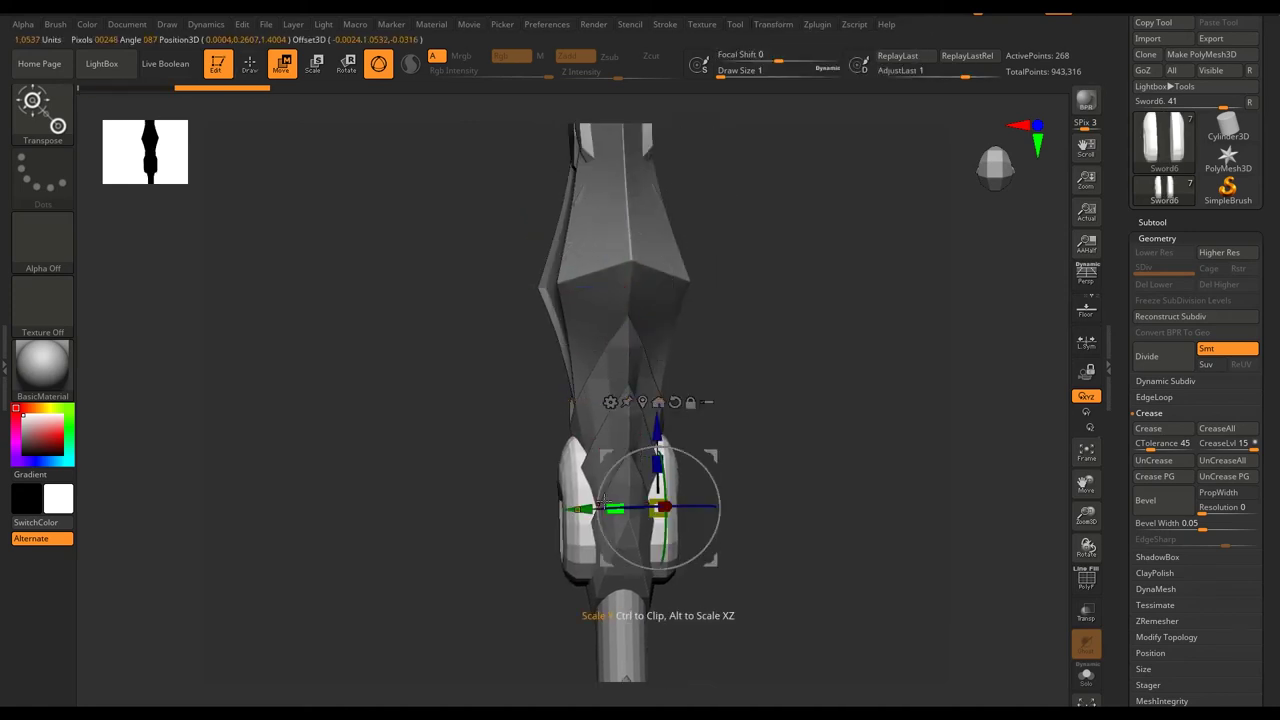
mouse_move(587, 512)
right_down()
mouse_move(695, 531)
mouse_move(657, 394)
right_up()
alt+click(645, 390)
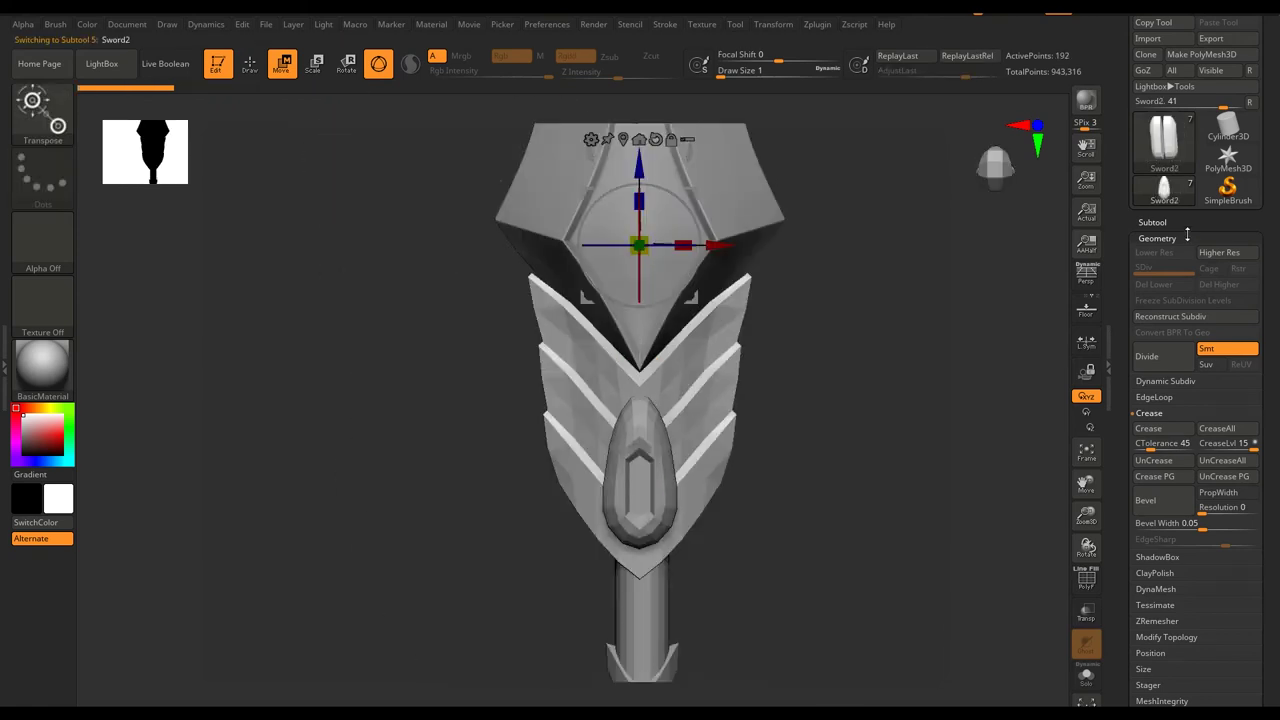
click(1187, 228)
click(1160, 242)
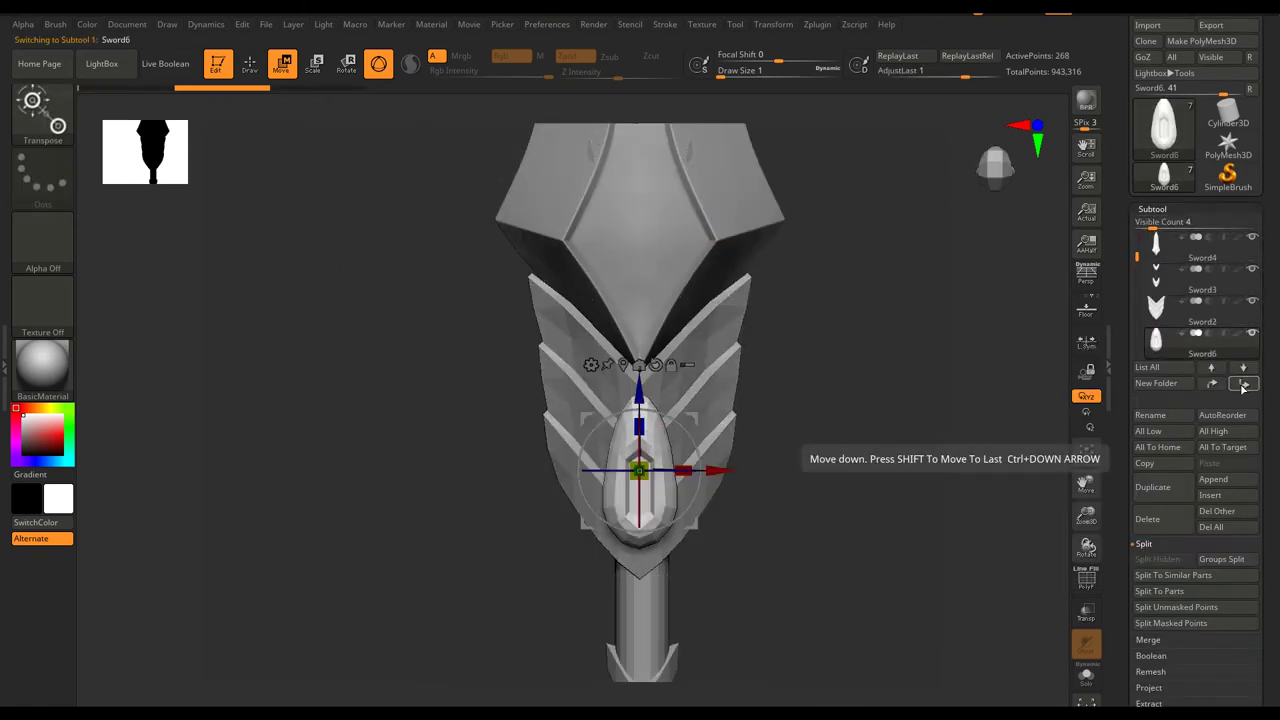
click(1157, 308)
Turn on Live Boolean and toggle the guard's and other parts' visibility with the eye icons.
click(1210, 304)
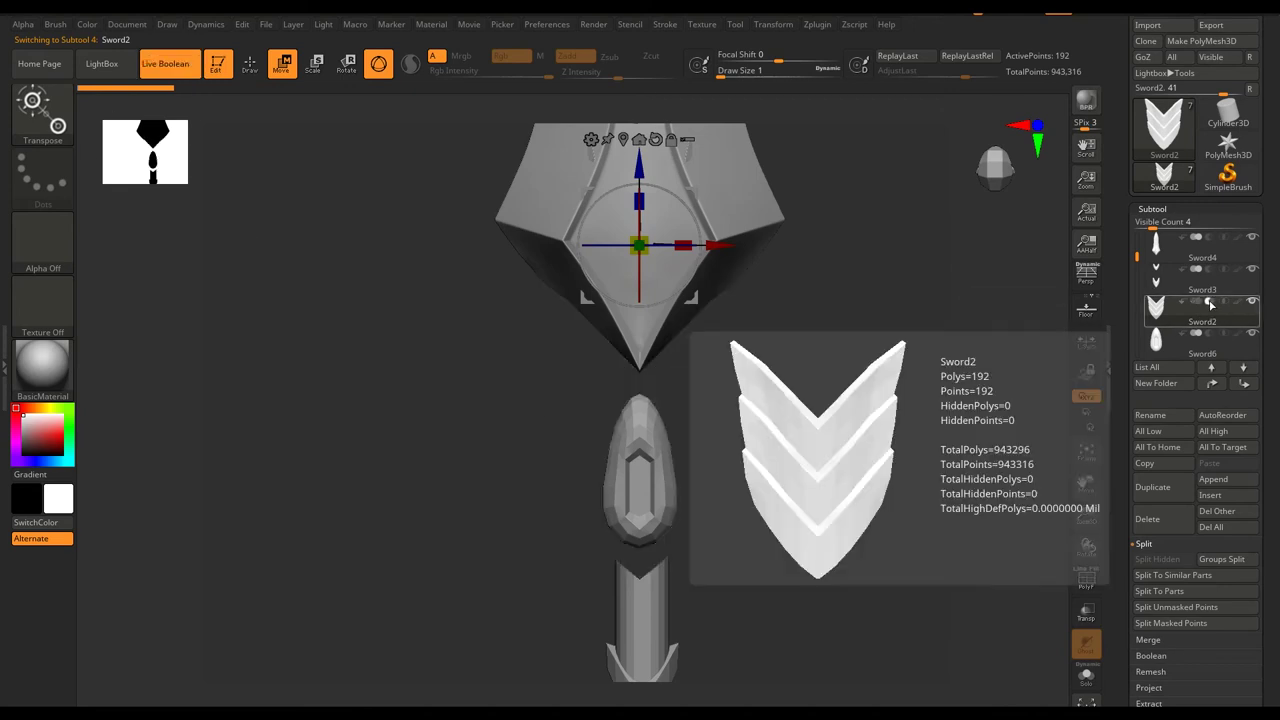
click(1212, 305)
click(1213, 305)
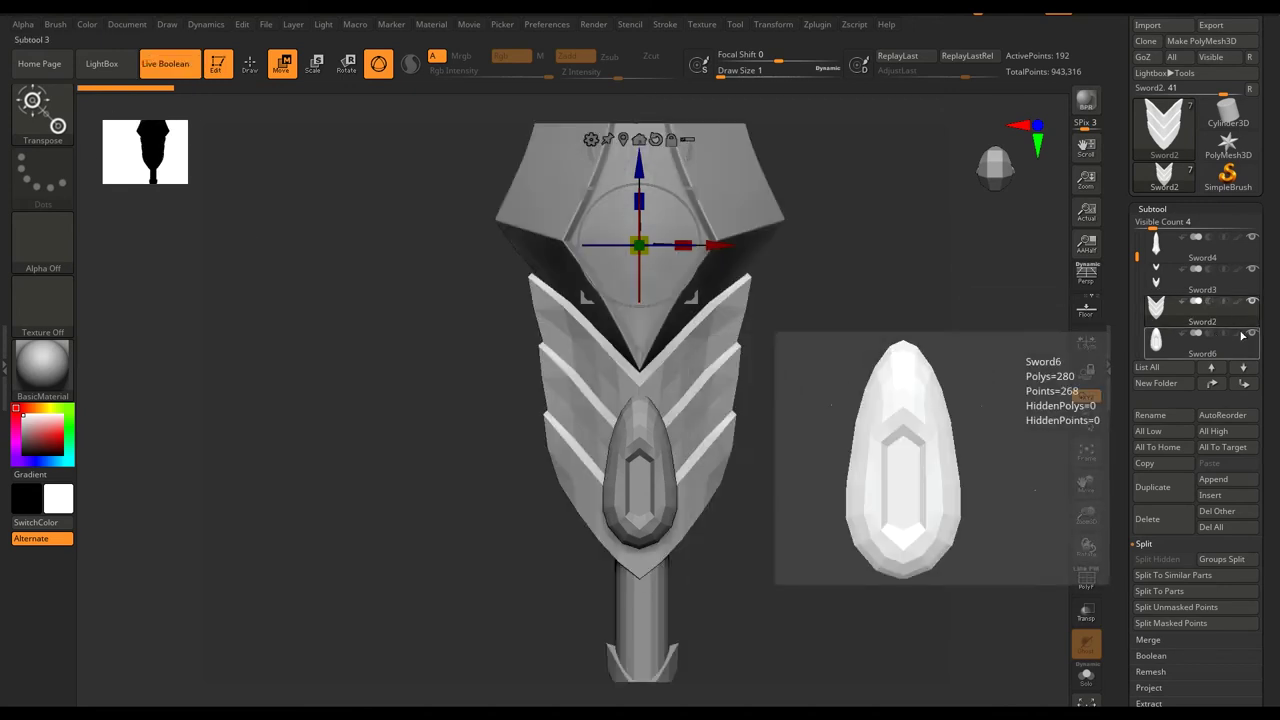
drag(1136, 257, 1134, 295)
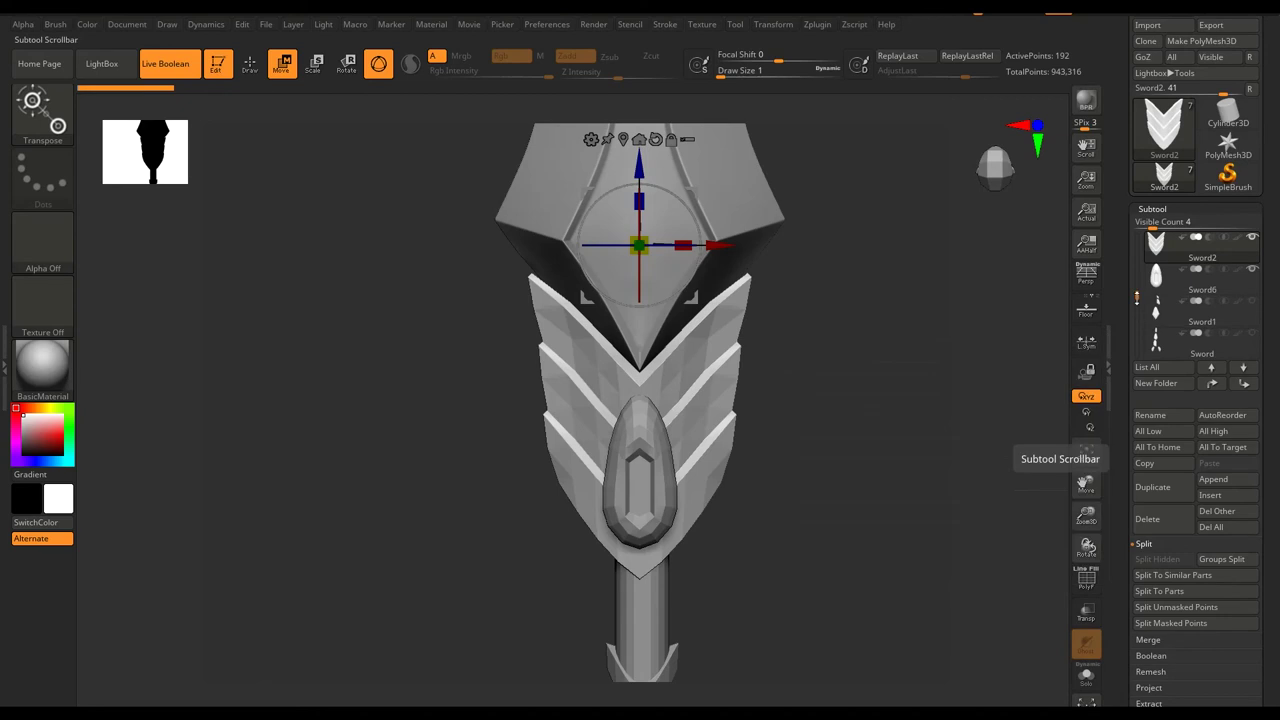
click(1207, 272)
click(1207, 272)
mouse_move(1156, 275)
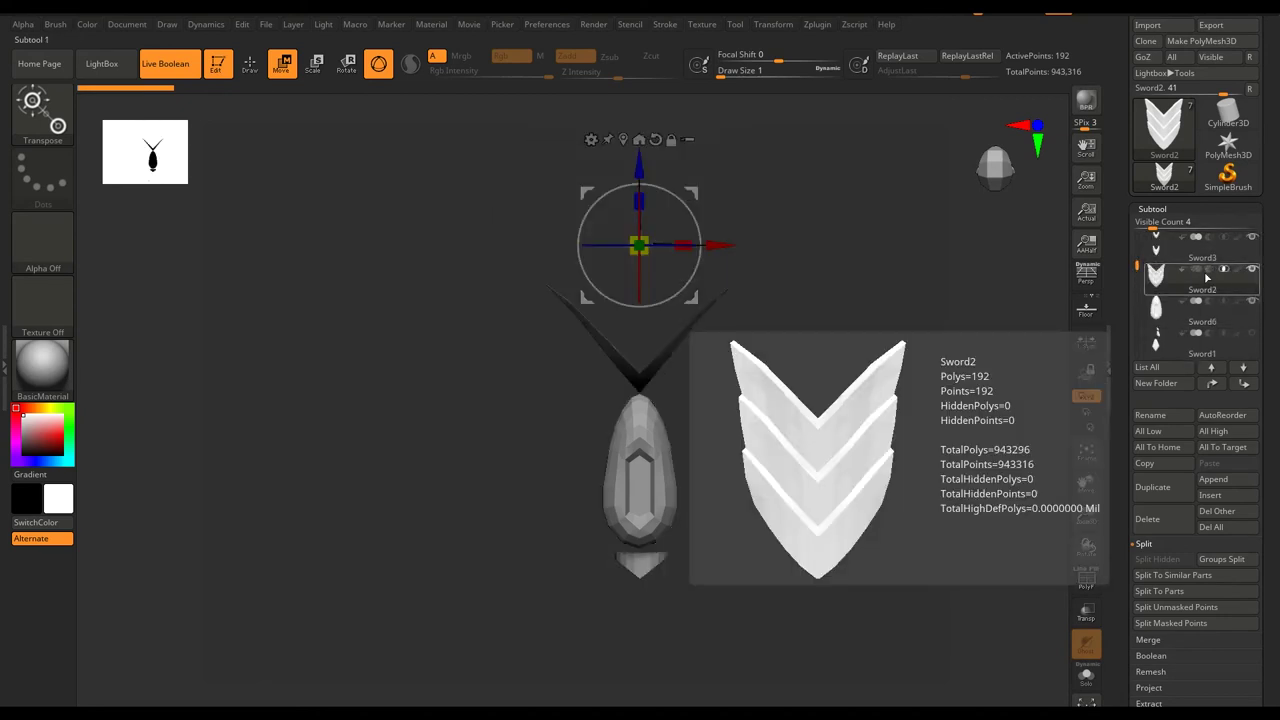
click(1207, 272)
Select the gem emblem, turn the model to face front, then reselect the chevron guard.
drag(880, 330, 777, 332)
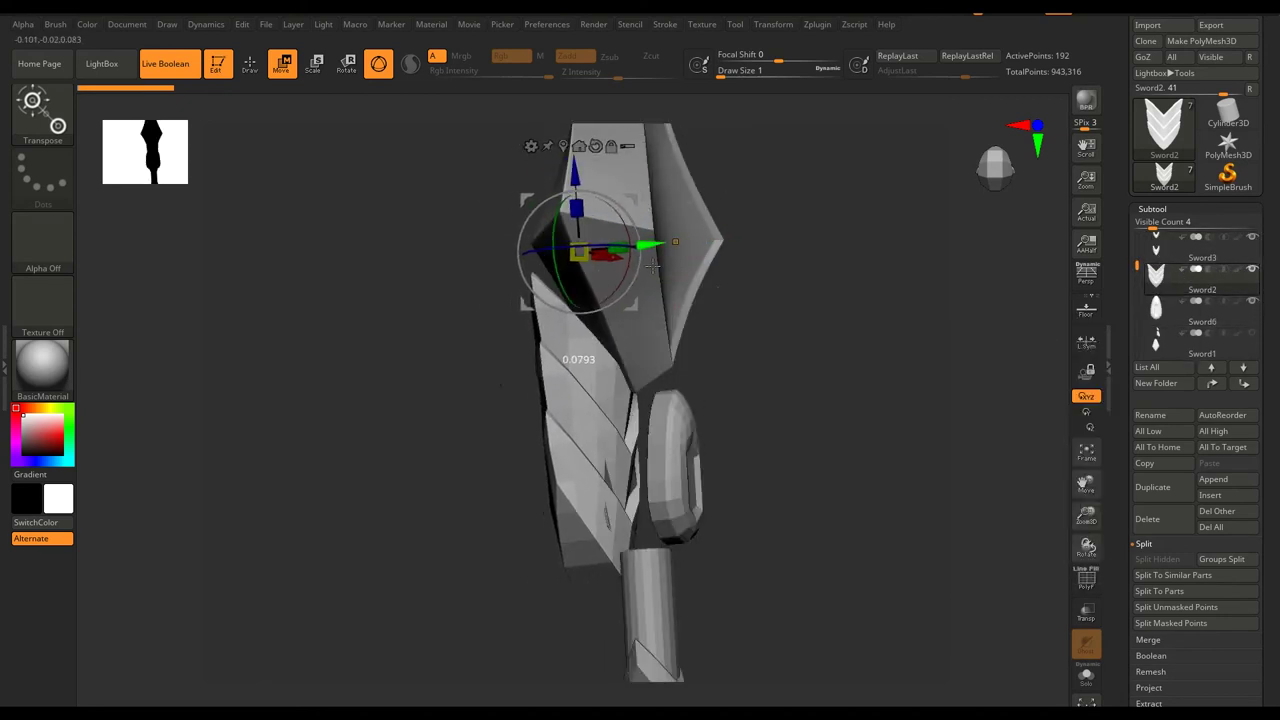
click(1156, 308)
drag(1136, 275, 1134, 232)
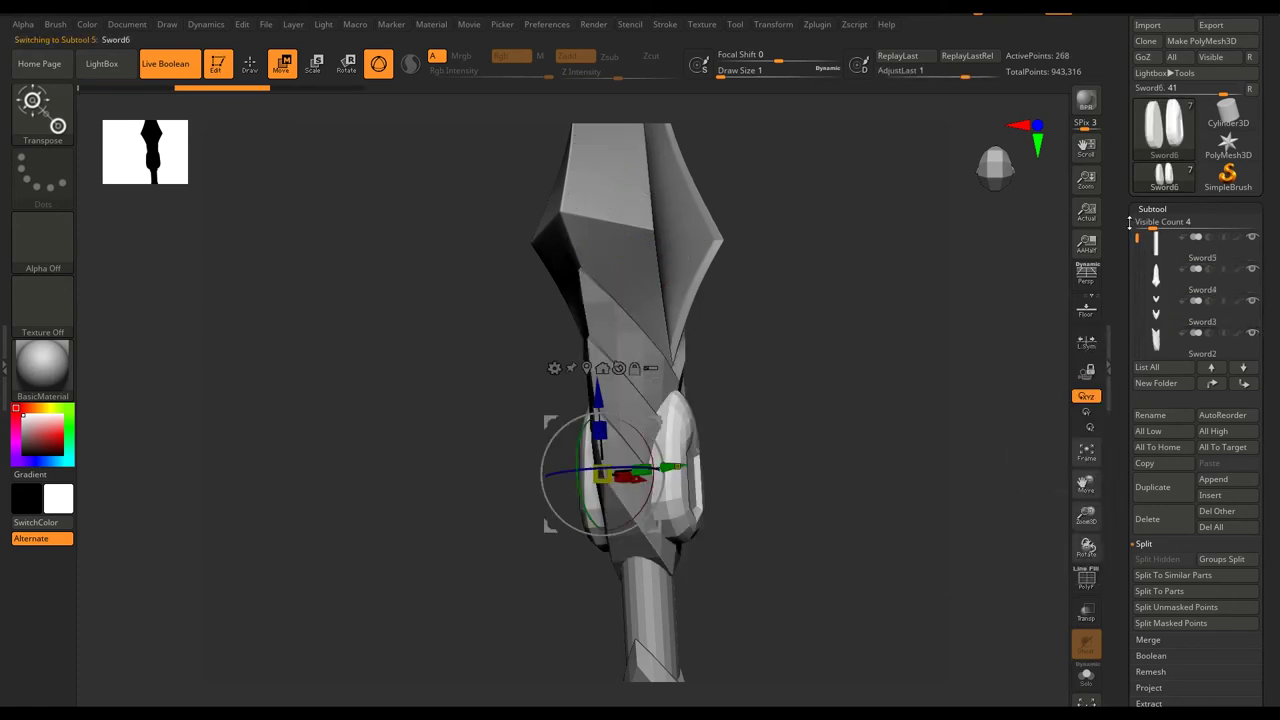
scroll(1232, 260, down, 3)
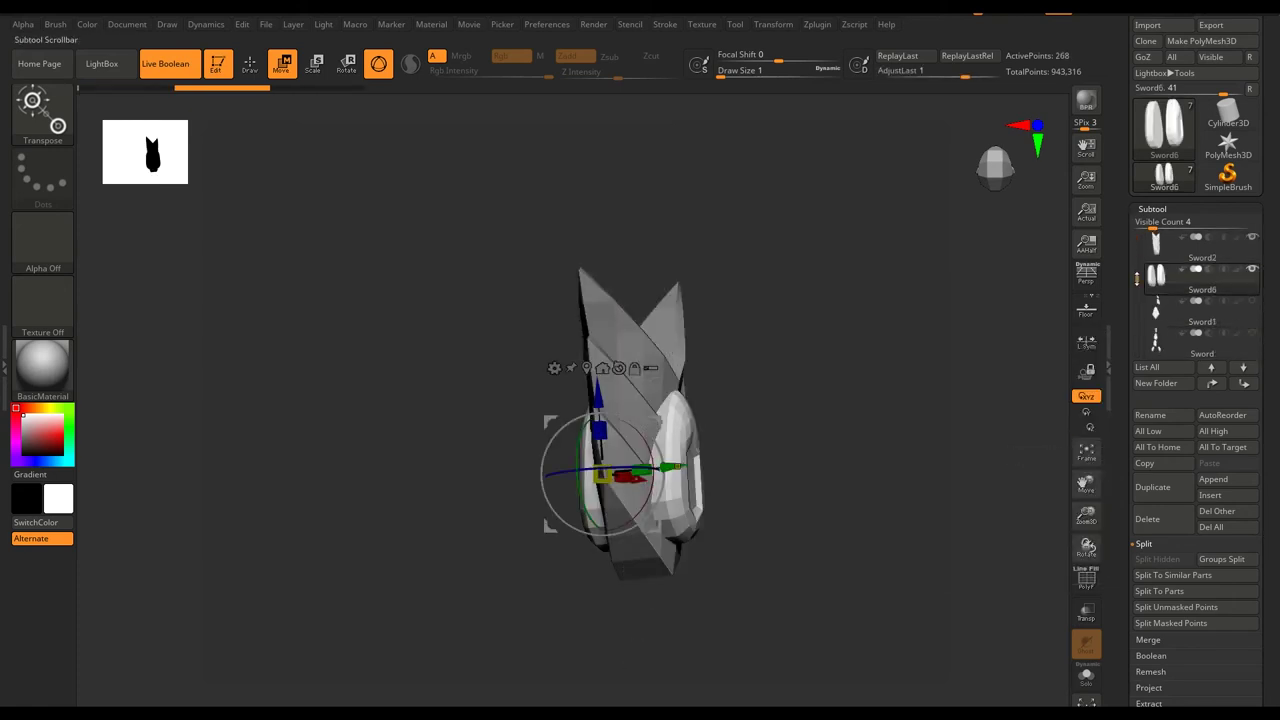
drag(676, 477, 757, 400)
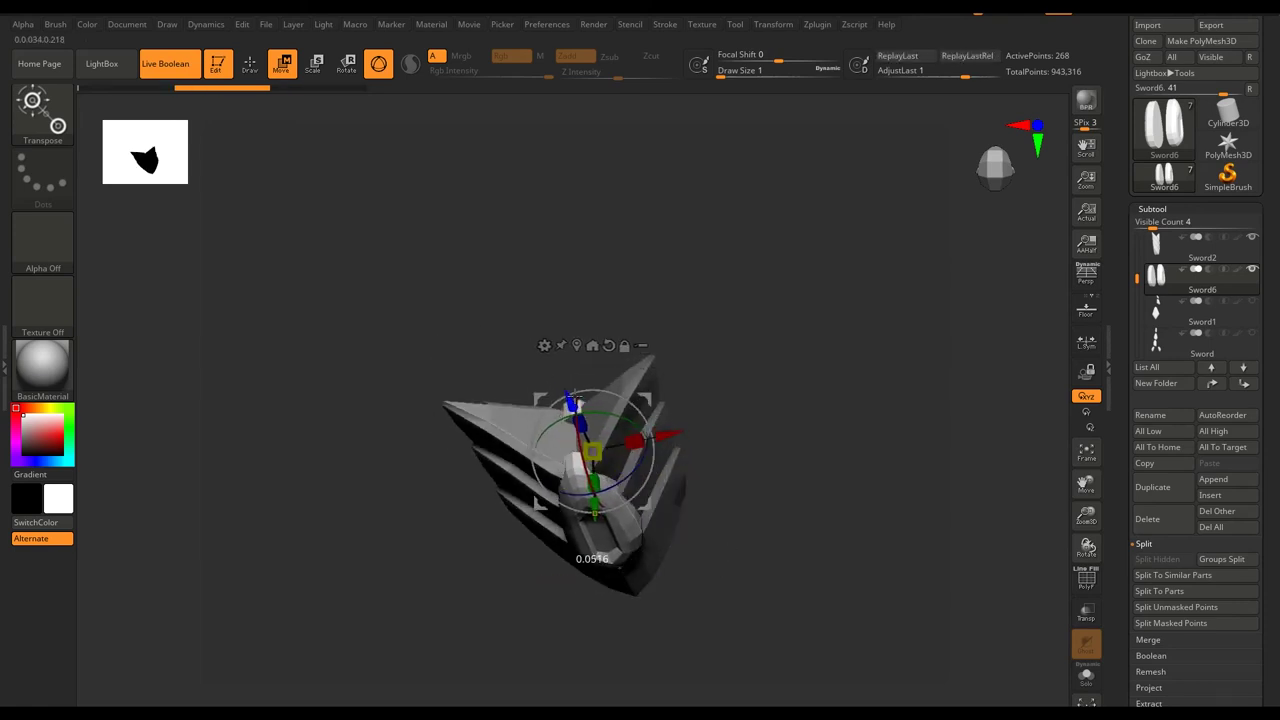
key(q)
click(1183, 243)
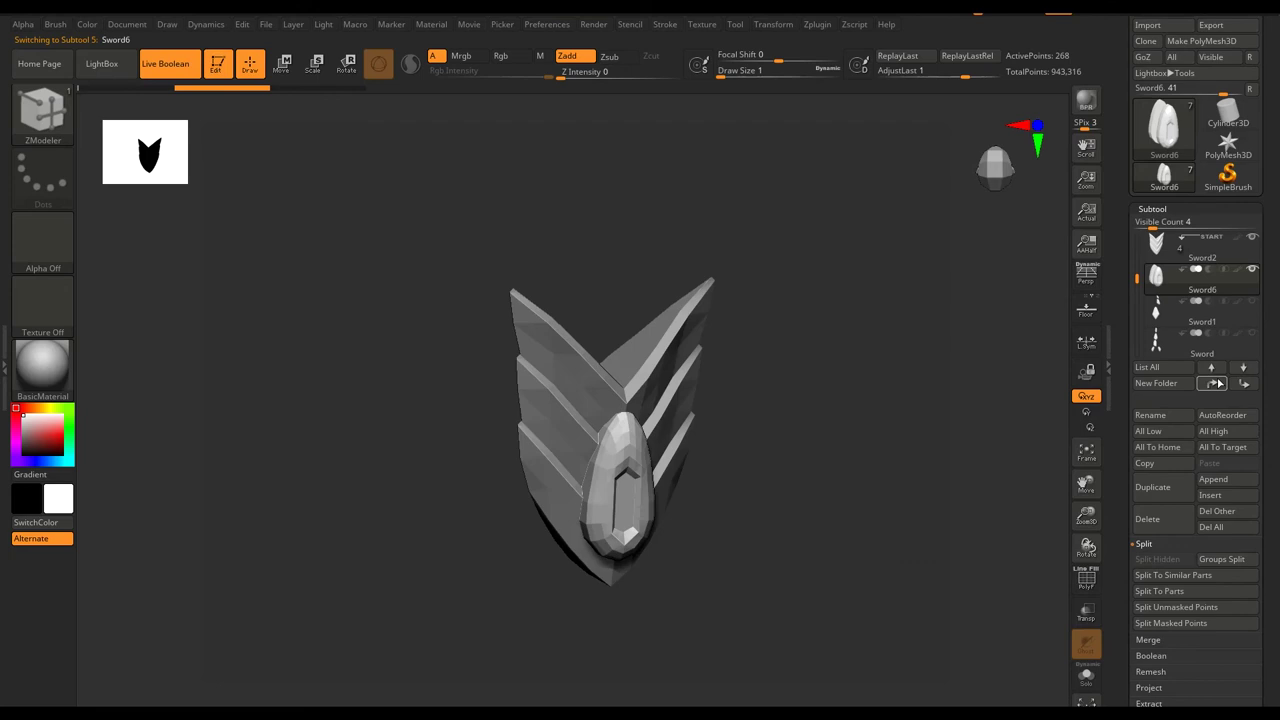
Switch between the guard and emblem subtools and zoom in on the guard from the side.
key(w)
mouse_move(648, 484)
mouse_down()
mouse_move(669, 589)
mouse_move(823, 503)
mouse_up()
mouse_move(1200, 246)
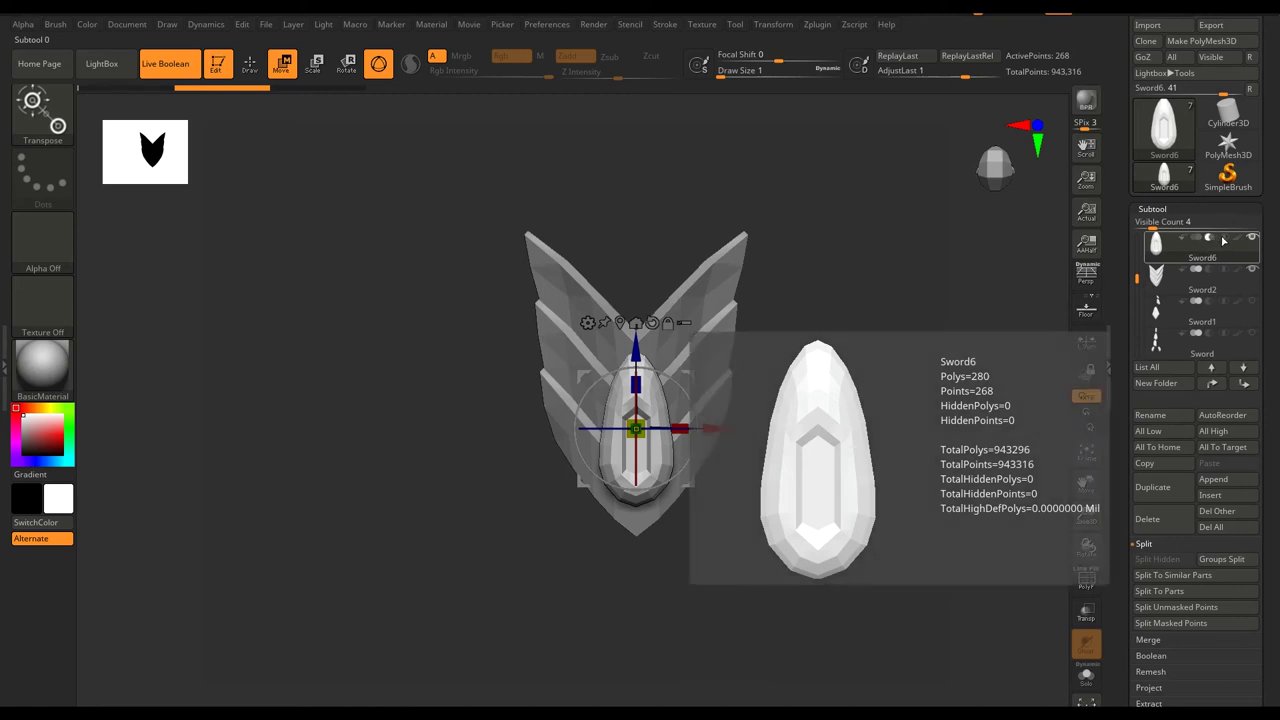
click(1212, 272)
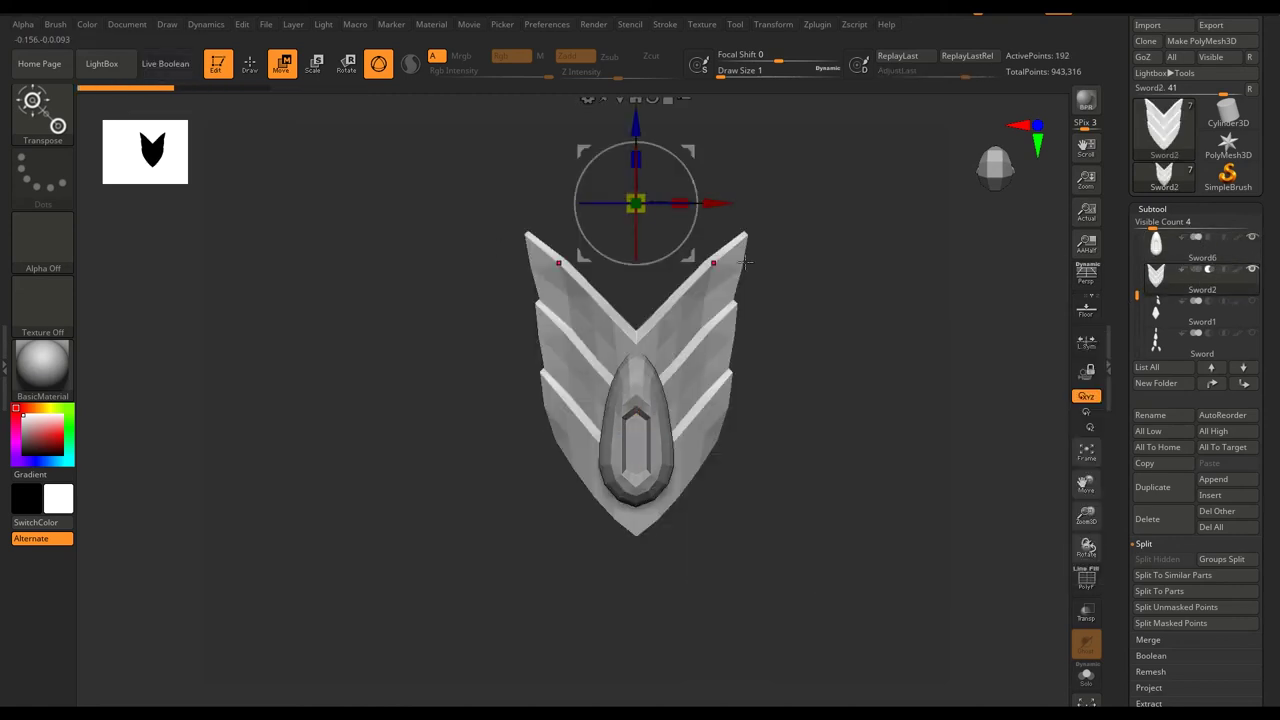
click(1215, 245)
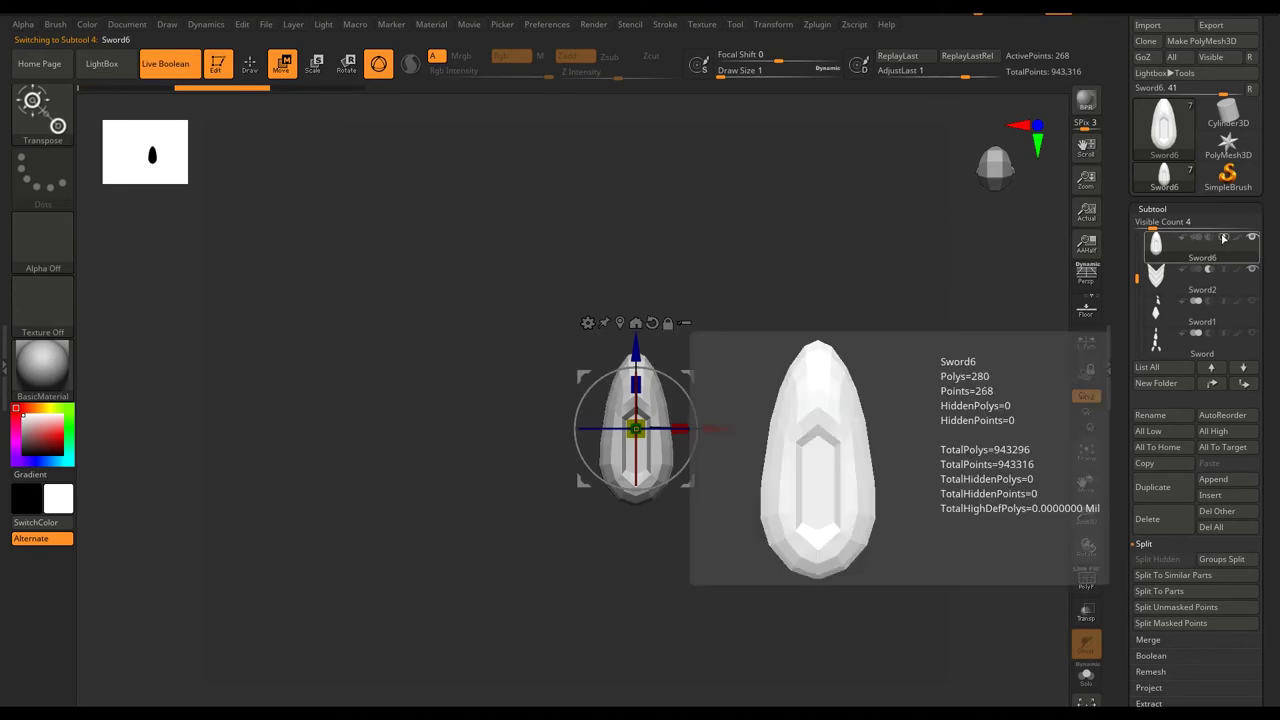
drag(880, 400, 766, 405)
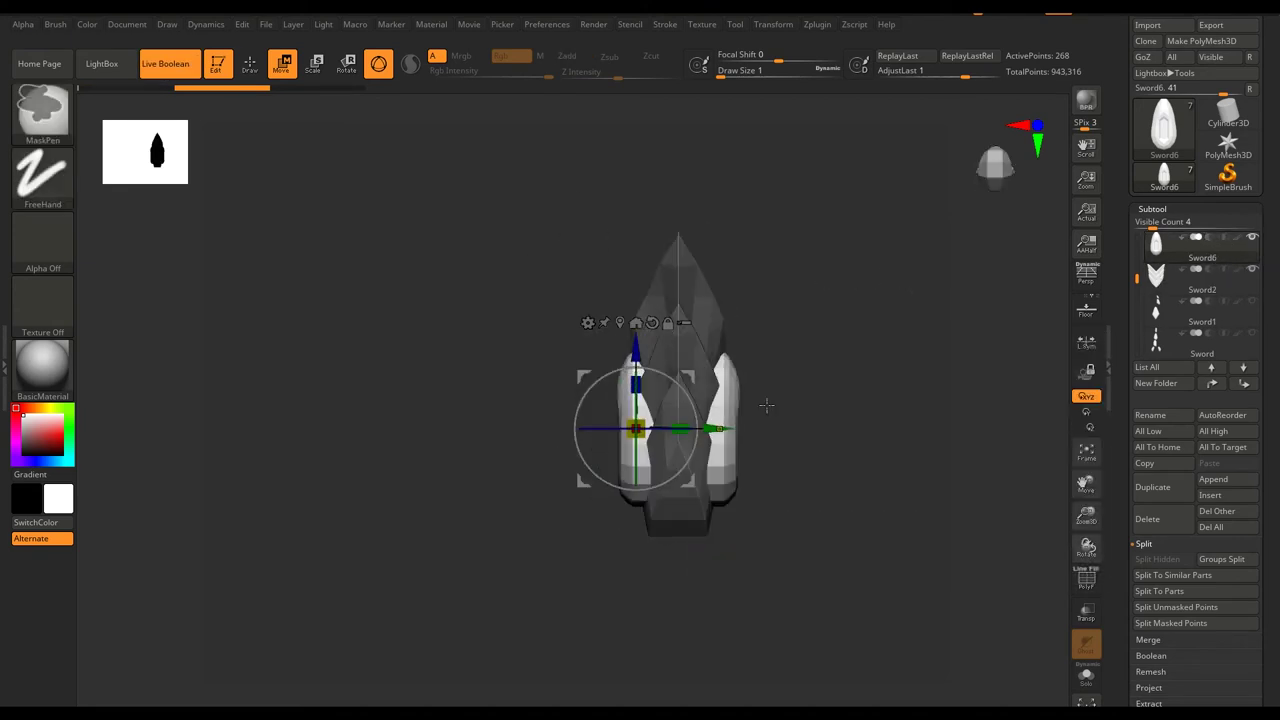
ctrl+right_drag(766, 405, 814, 426)
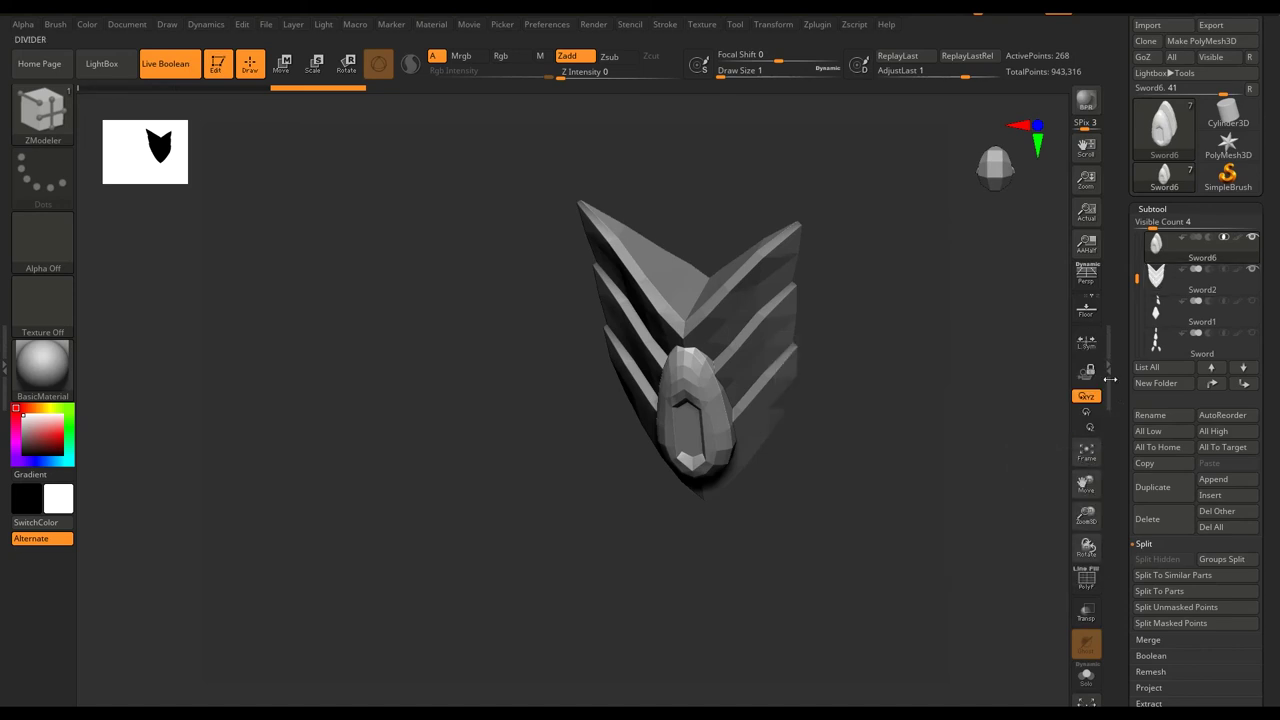
Open the Boolean subpalette and move Sword2 above Sword6 in the subtool list.
click(1180, 278)
click(1170, 656)
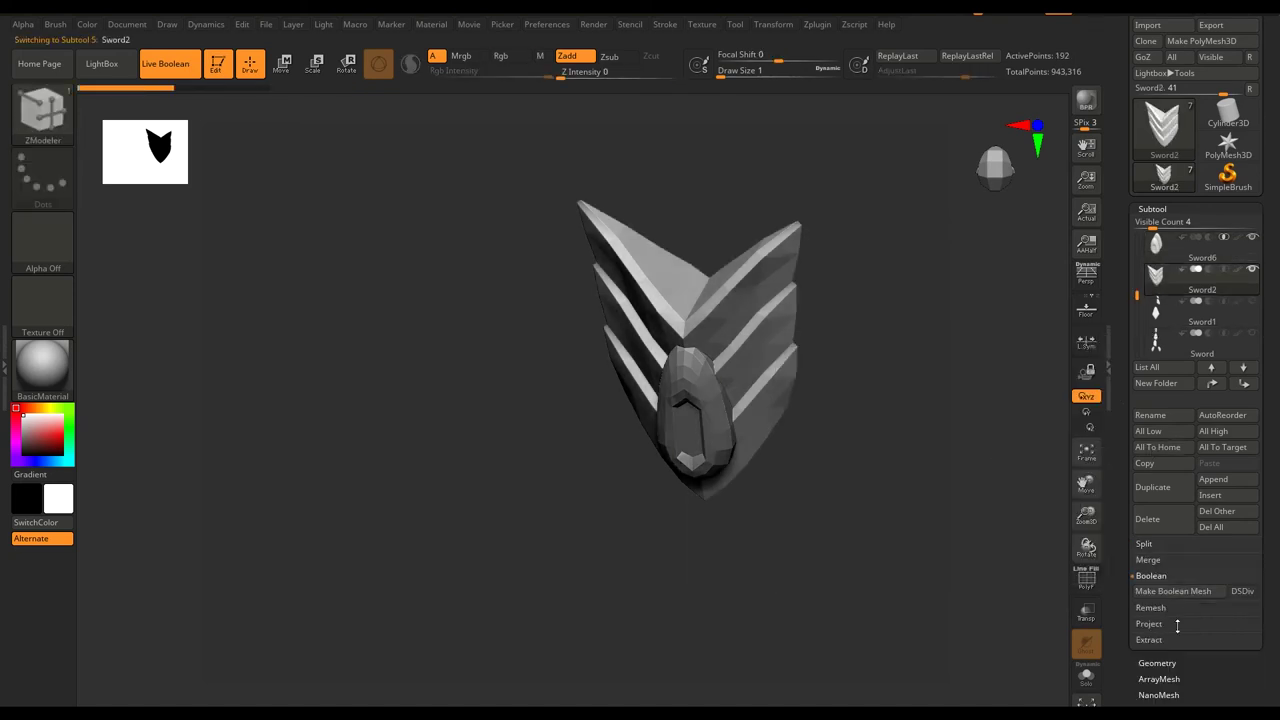
click(1211, 242)
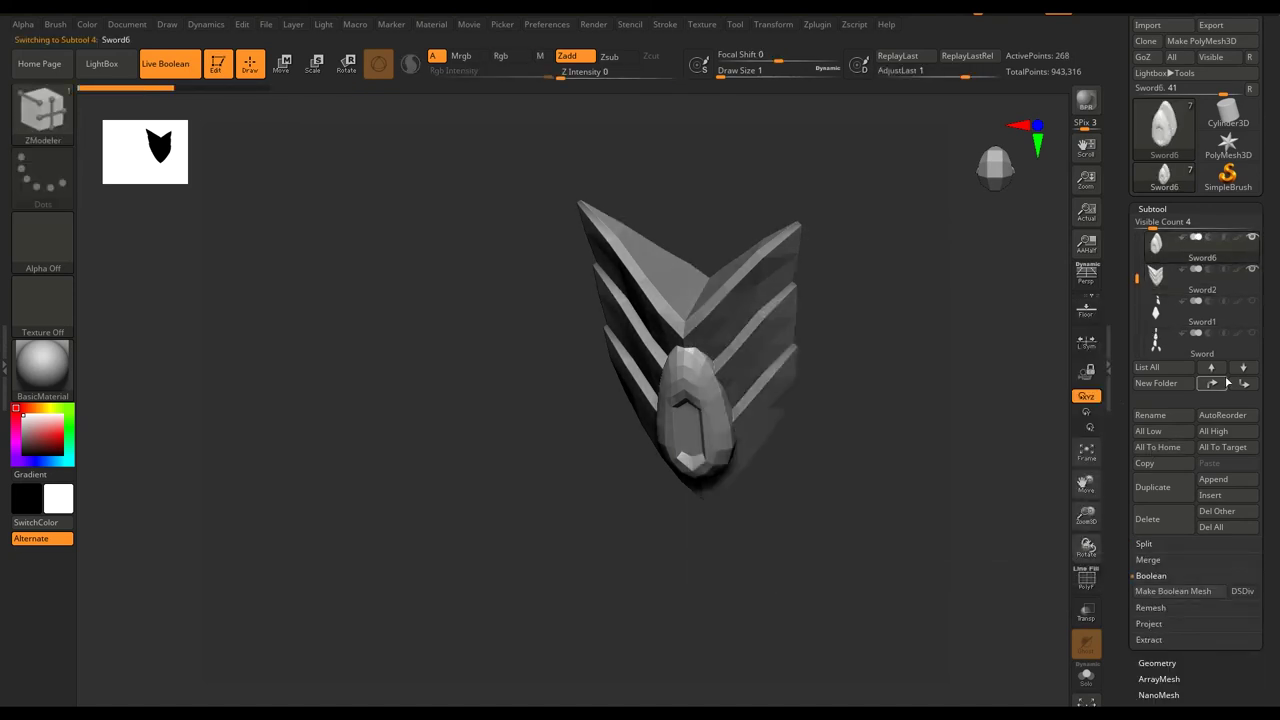
click(1213, 242)
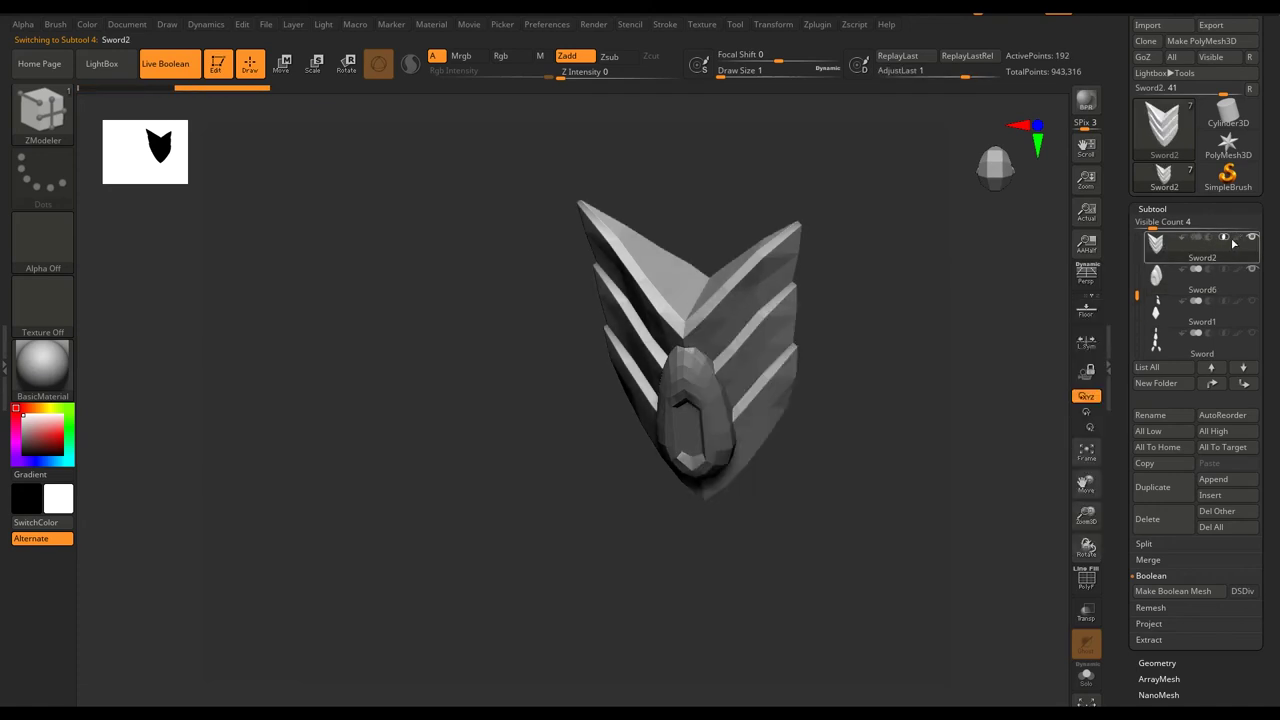
click(1200, 278)
Toggle Live Boolean off and on, then make the 604-point UMesh_Sword2 boolean mesh.
click(165, 63)
alt+click(545, 289)
click(173, 66)
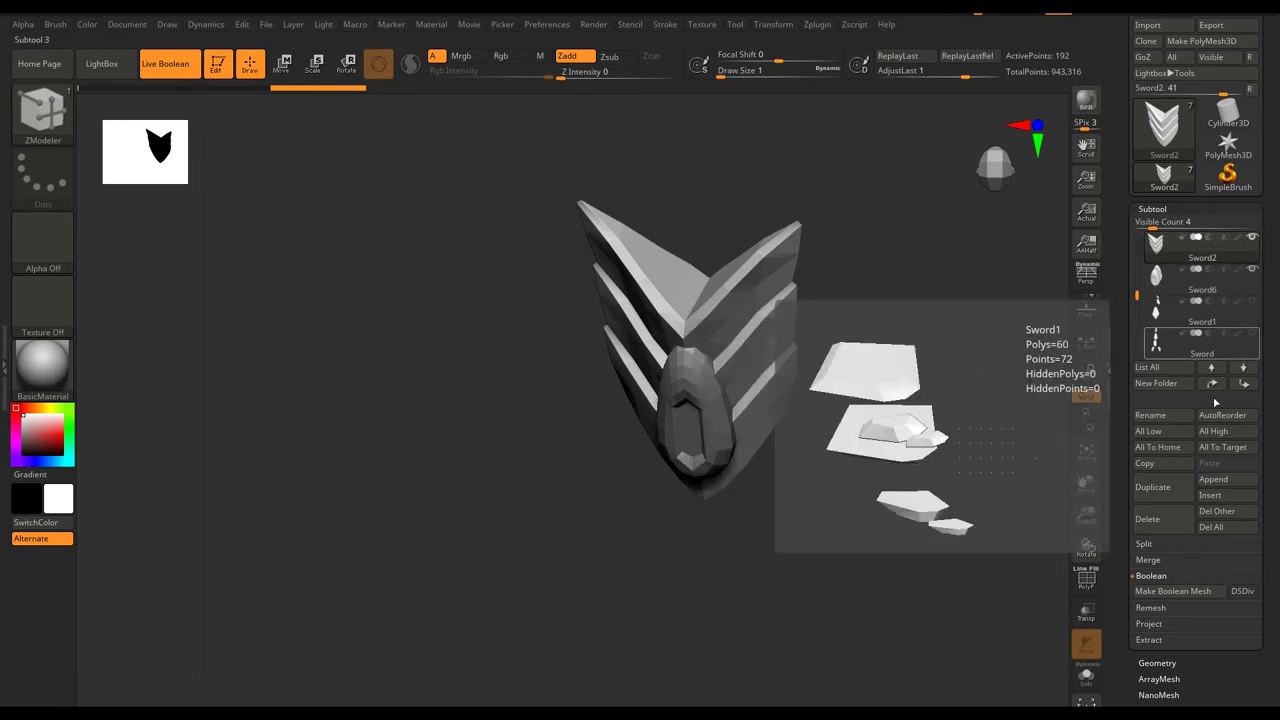
click(1165, 591)
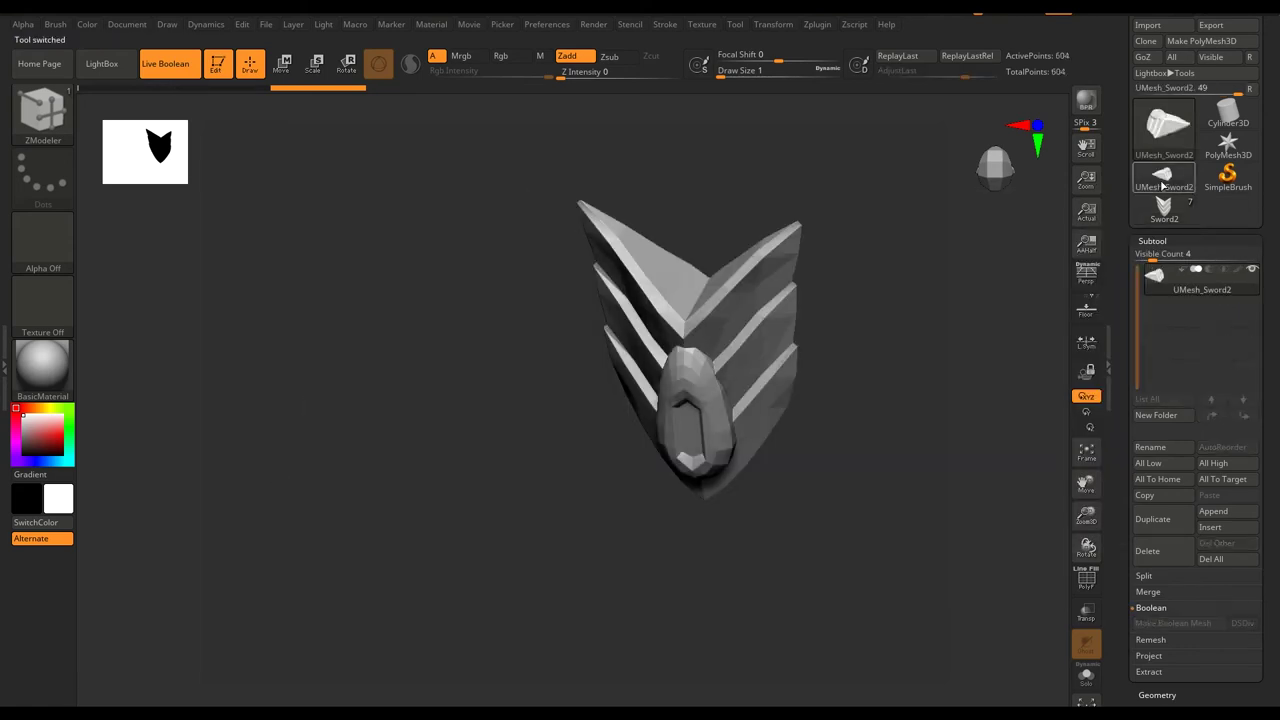
Regenerate the boolean mesh from the original sword with the chevron guard active.
drag(863, 389, 934, 380)
click(1164, 205)
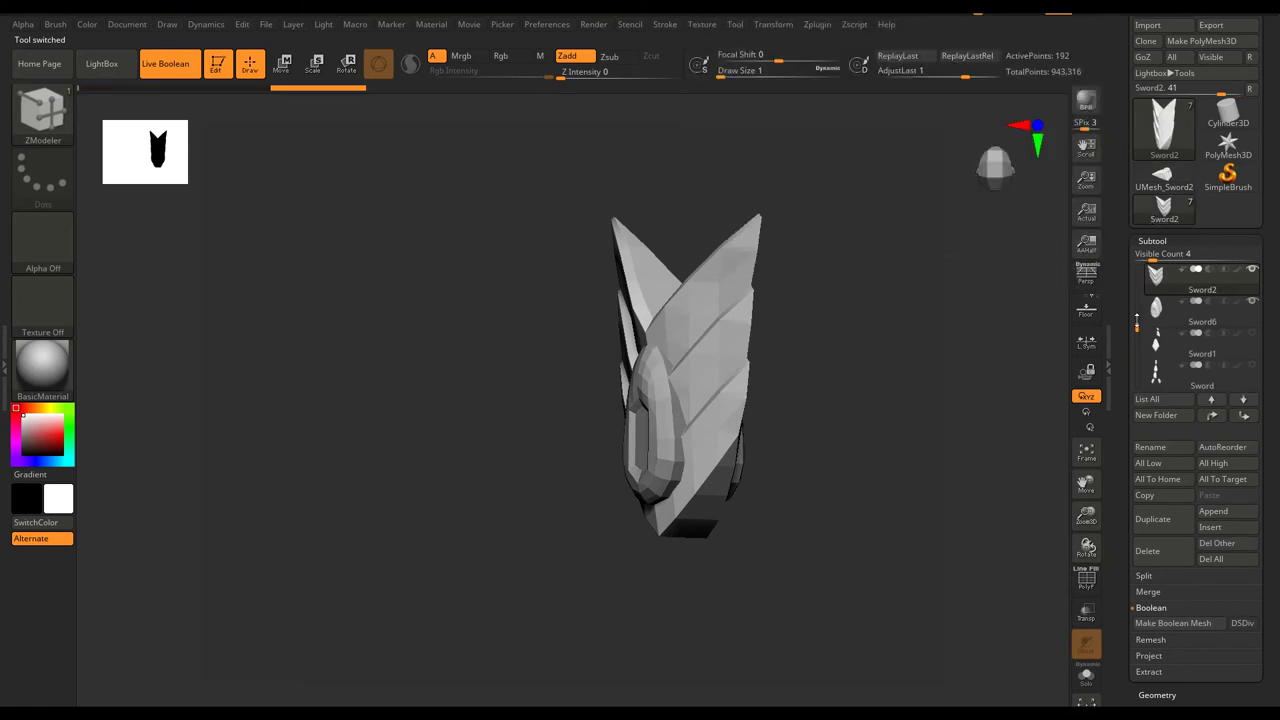
click(1165, 623)
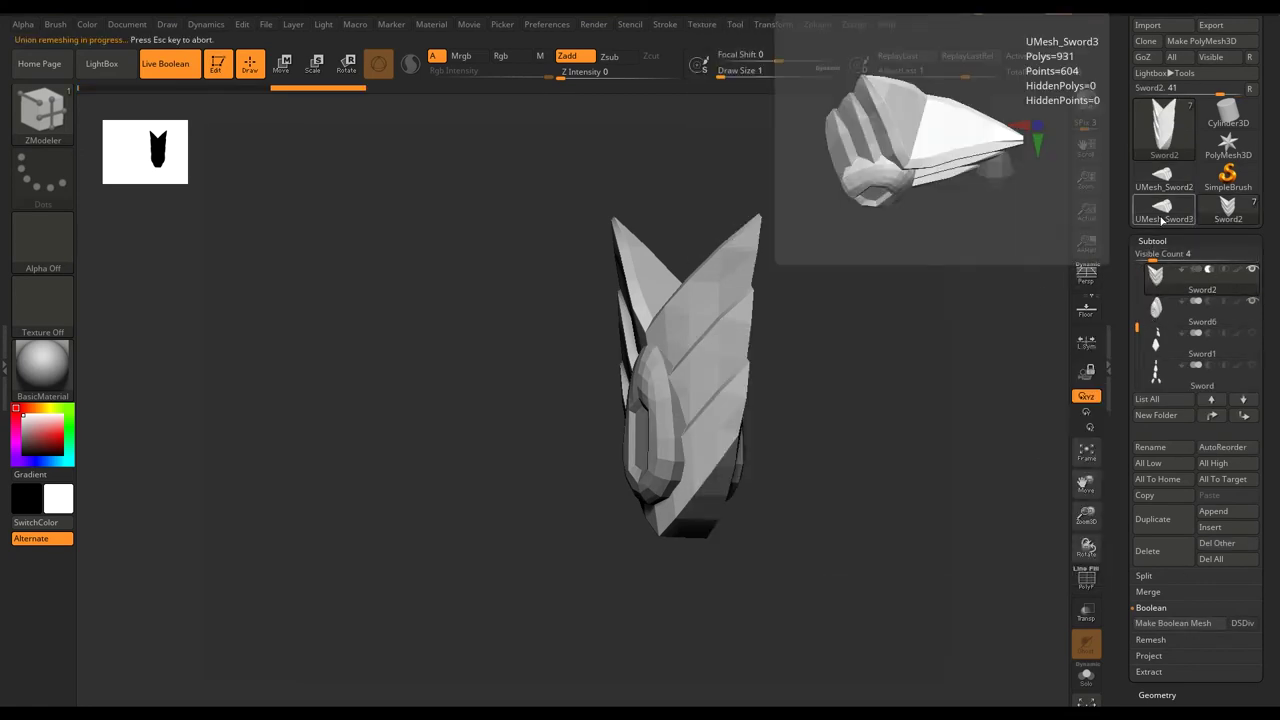
click(1228, 208)
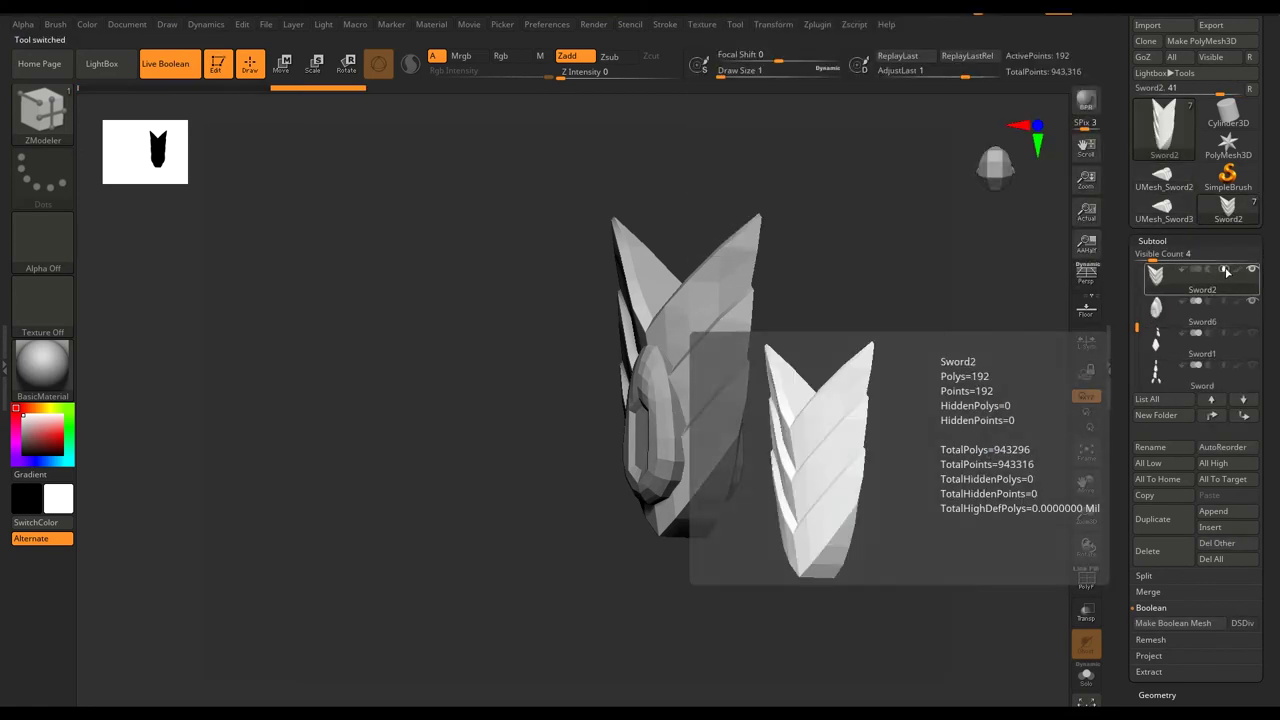
drag(806, 374, 771, 391)
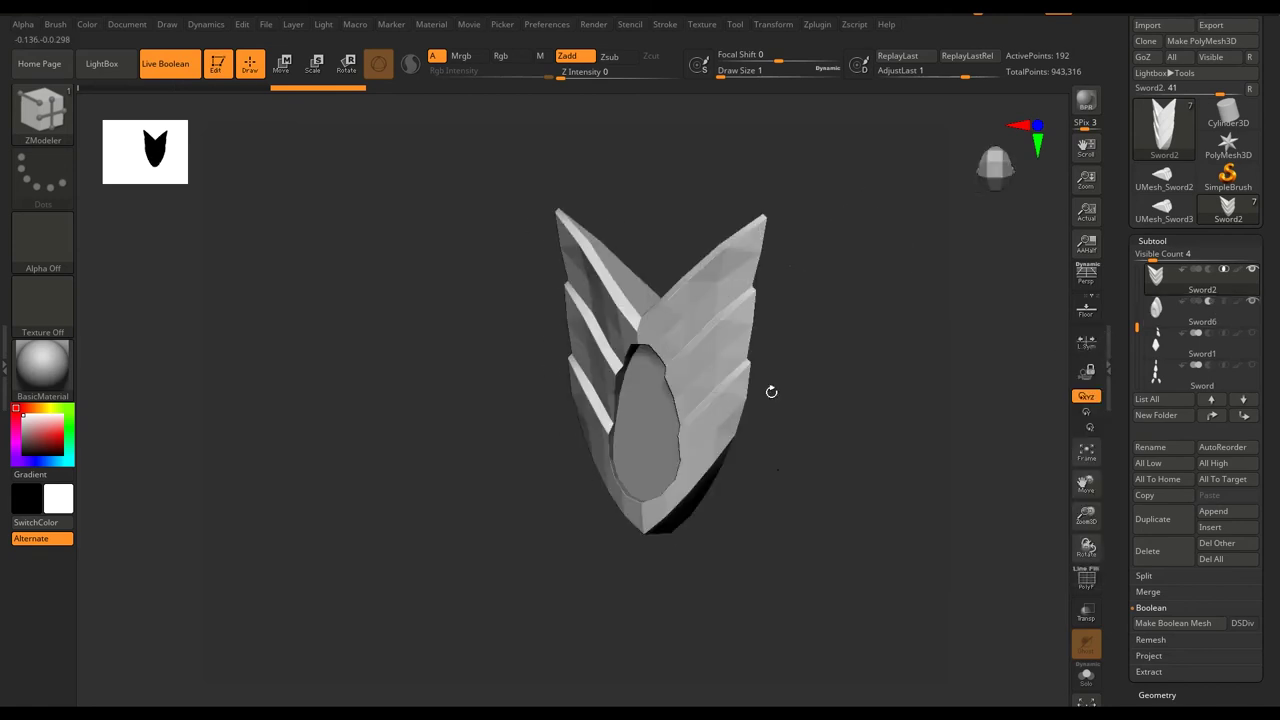
click(1213, 279)
drag(948, 357, 964, 466)
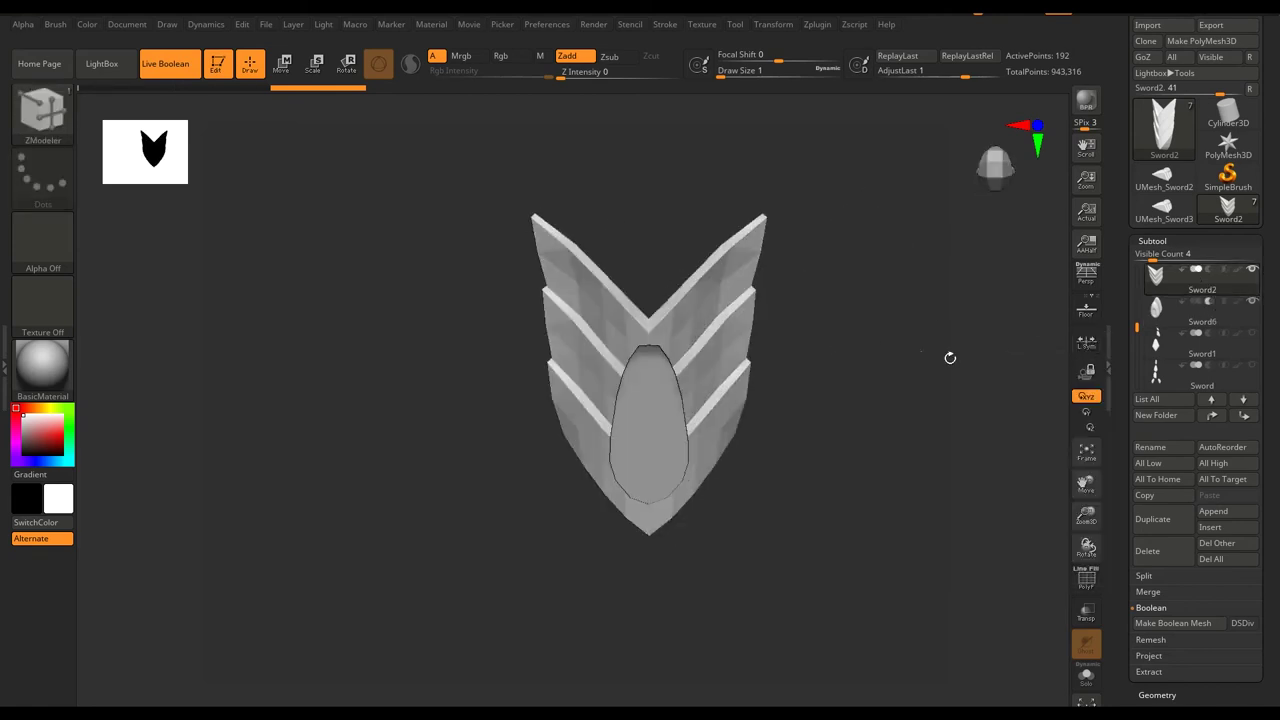
click(1173, 623)
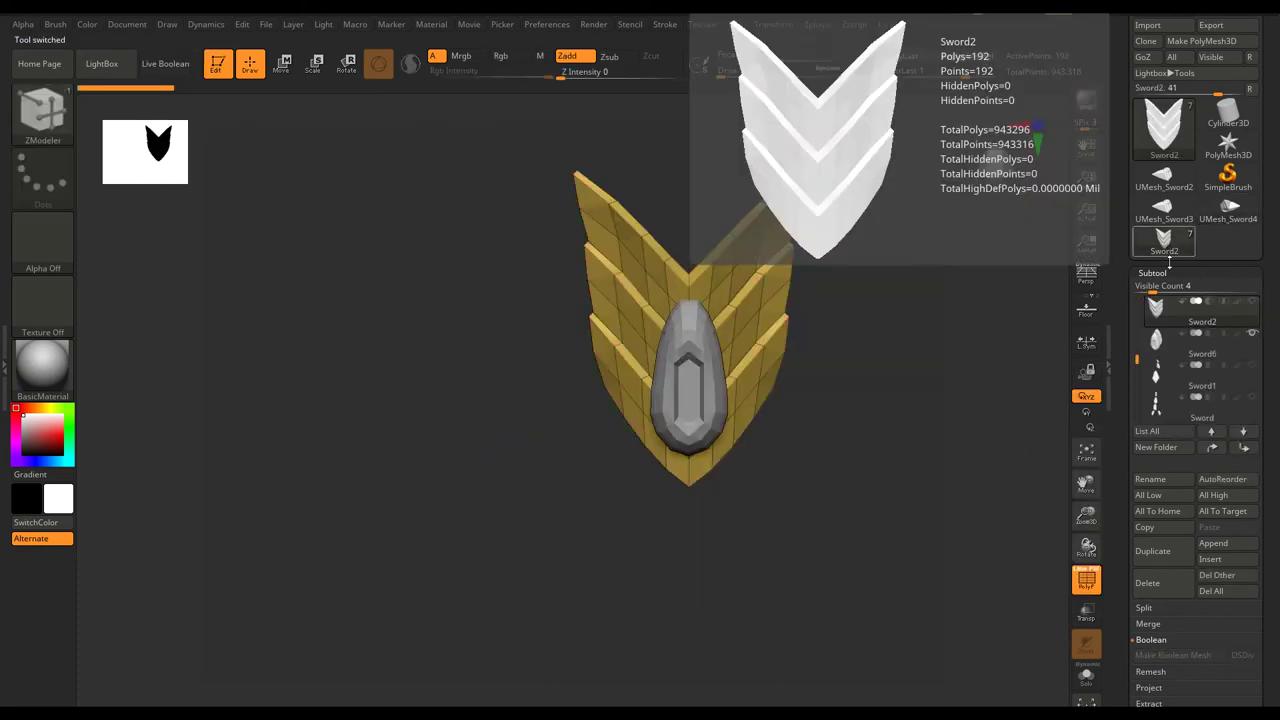
Append the 454-point UMesh_Sword5 boolean guard to the sword and check it in Solo.
click(1217, 548)
click(825, 450)
click(1087, 679)
drag(1138, 378, 1141, 345)
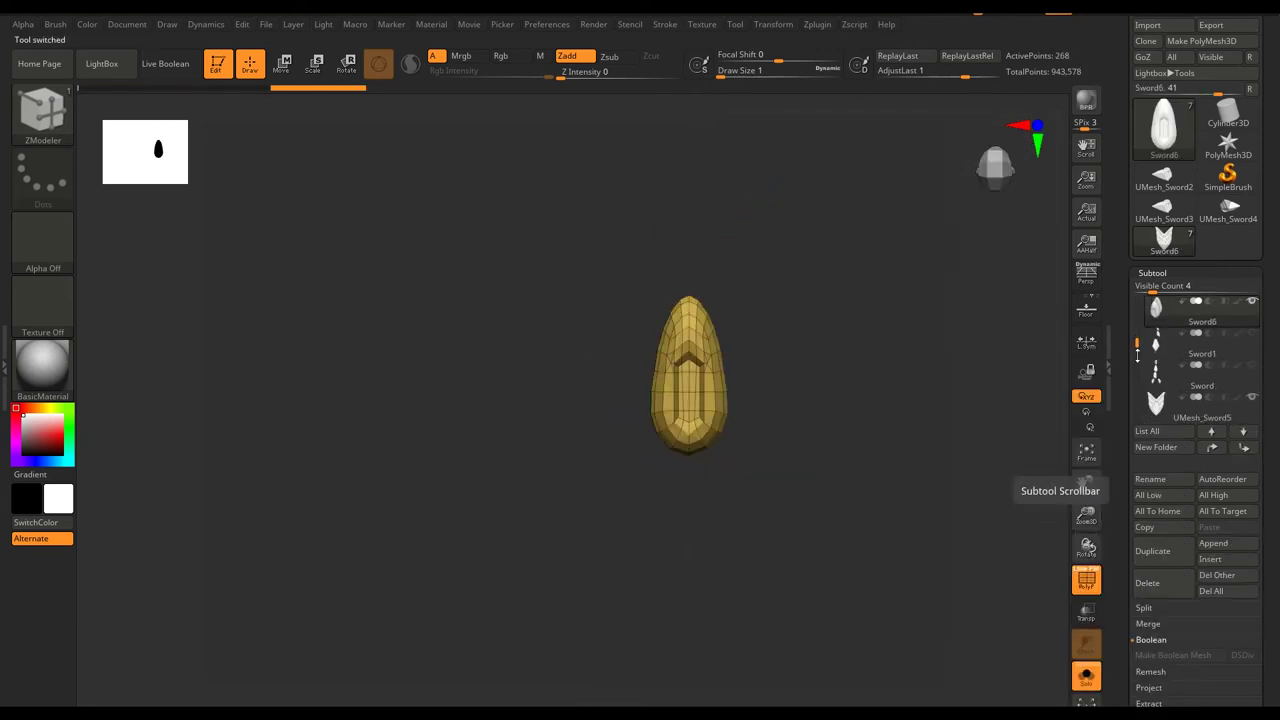
click(1087, 676)
Shift the gem sideways with the Move gizmo to recentre it on the guard.
key(w)
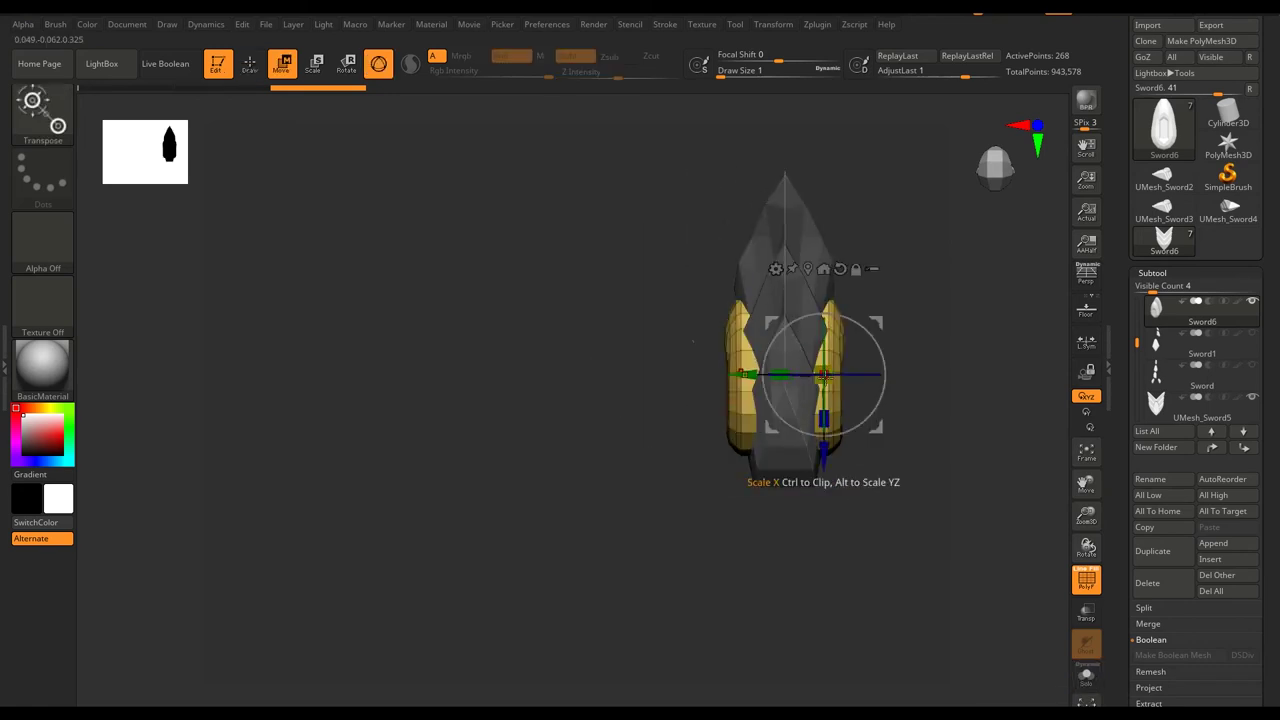
key(f)
mouse_move(823, 375)
mouse_down()
mouse_move(737, 493)
mouse_move(770, 528)
mouse_up()
drag(806, 418, 770, 417)
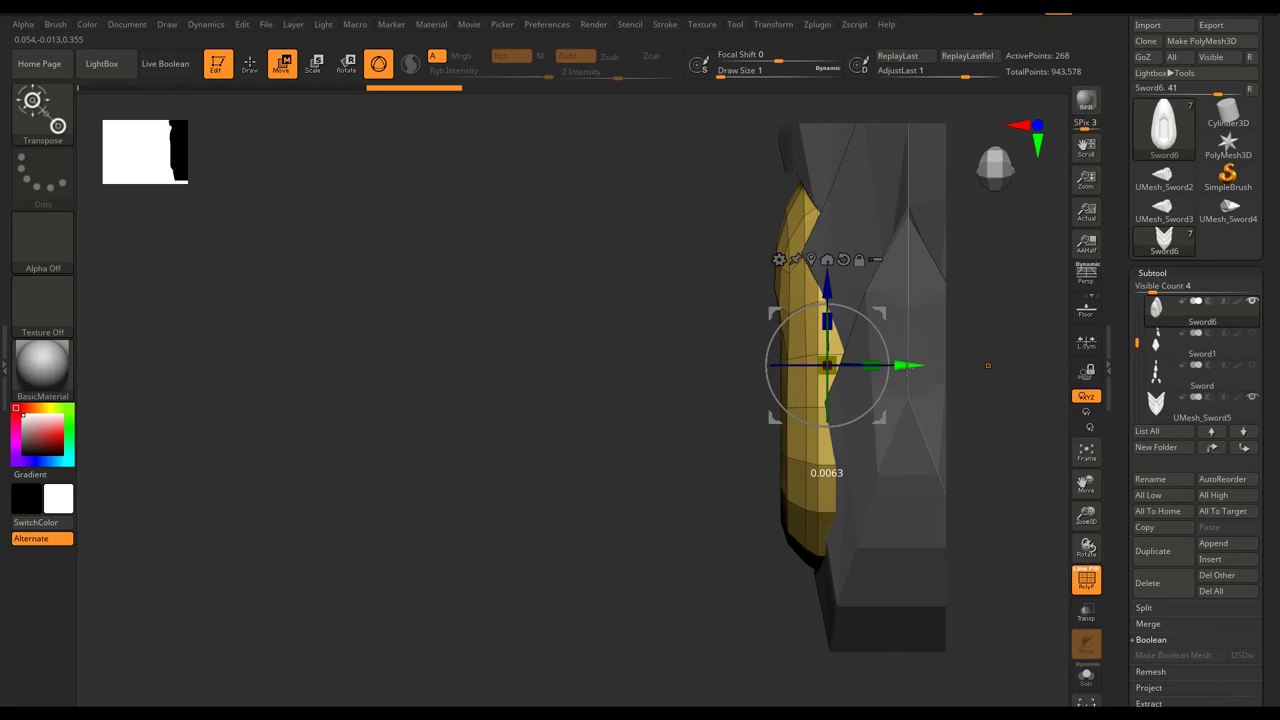
drag(993, 365, 538, 533)
alt+click(566, 295)
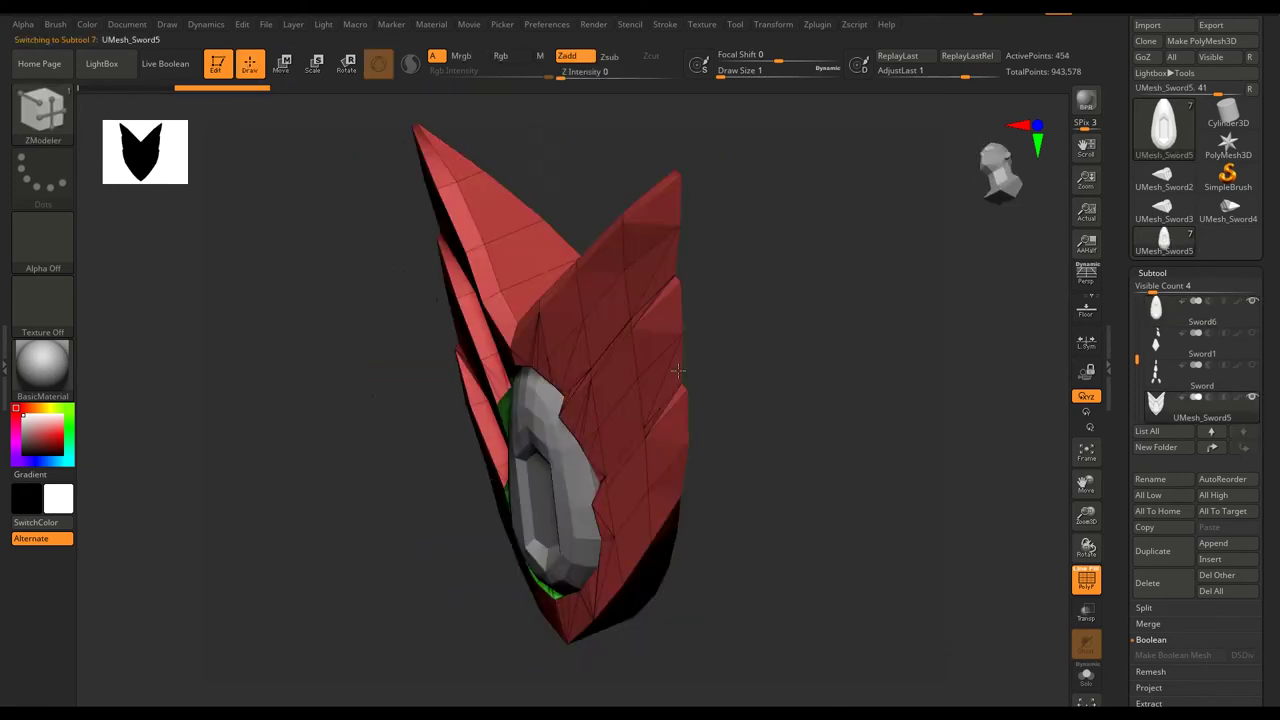
Frame the UMesh_Sword5 guard and open its Geometry subpalette options.
key(f)
click(1170, 273)
click(1164, 431)
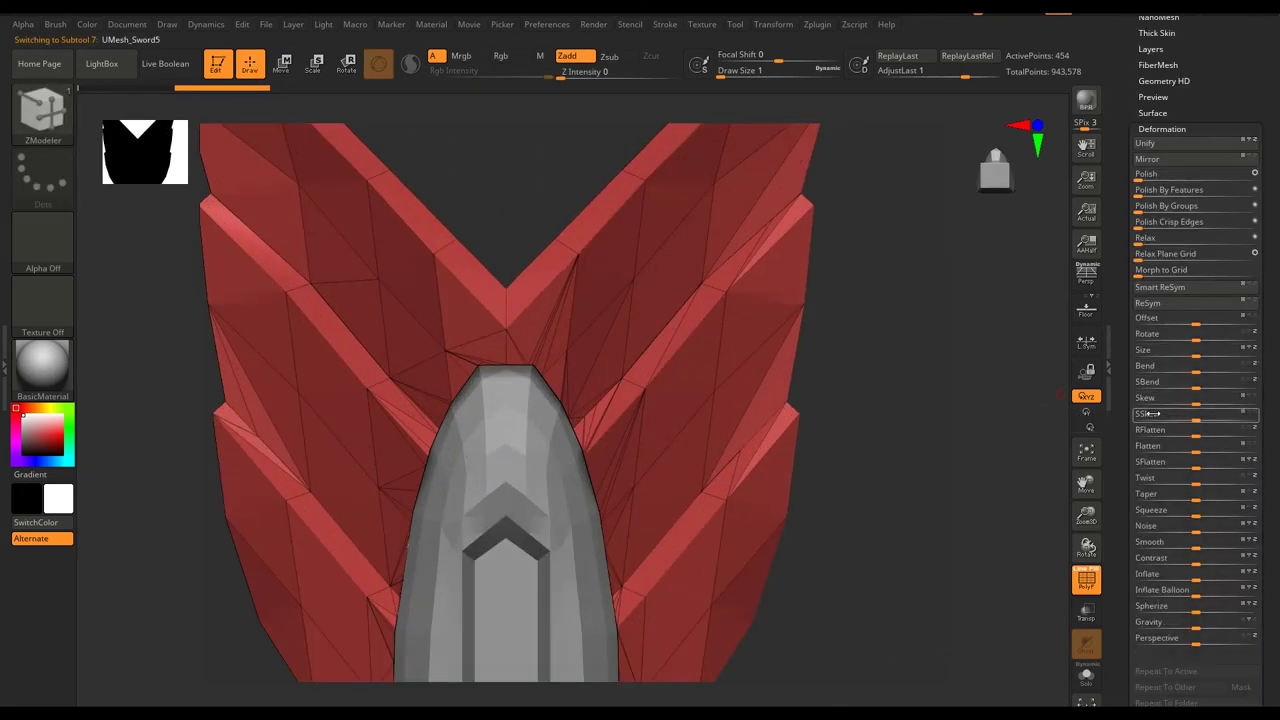
click(1162, 129)
click(1157, 233)
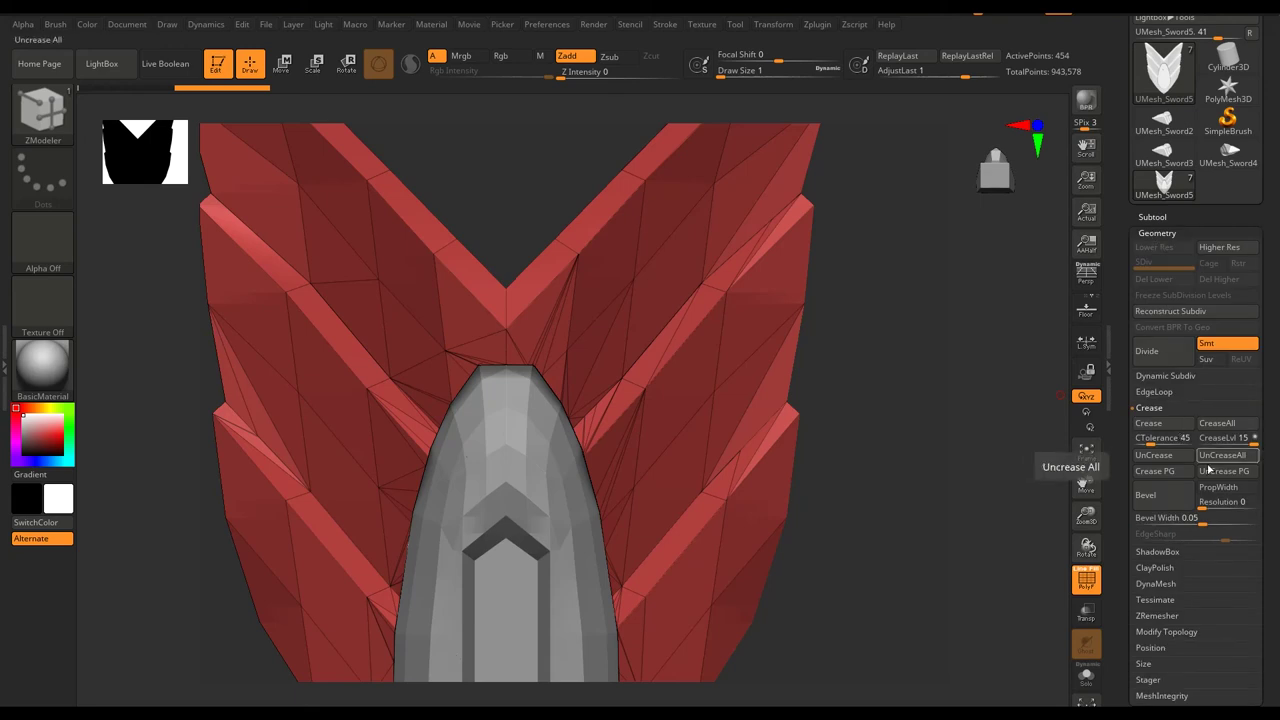
click(1157, 615)
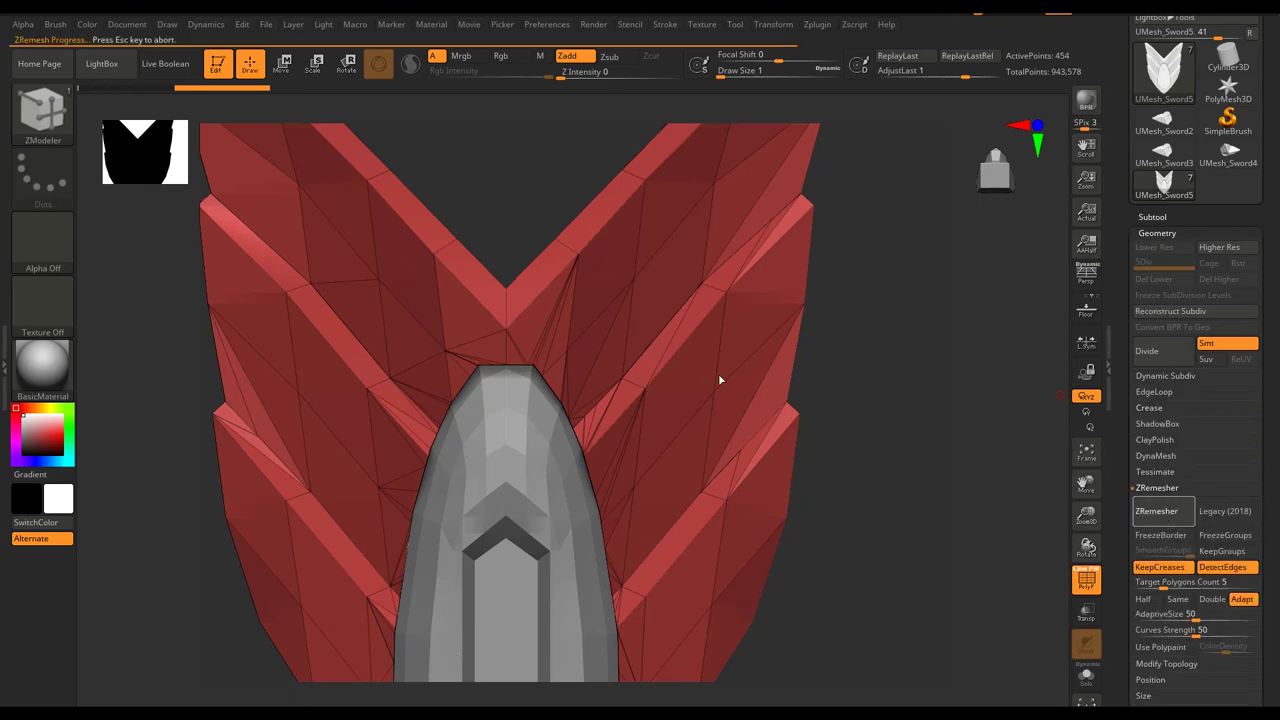
Inspect the guard's fins and flat faces from several angles and open the Crease options.
drag(731, 243, 404, 370)
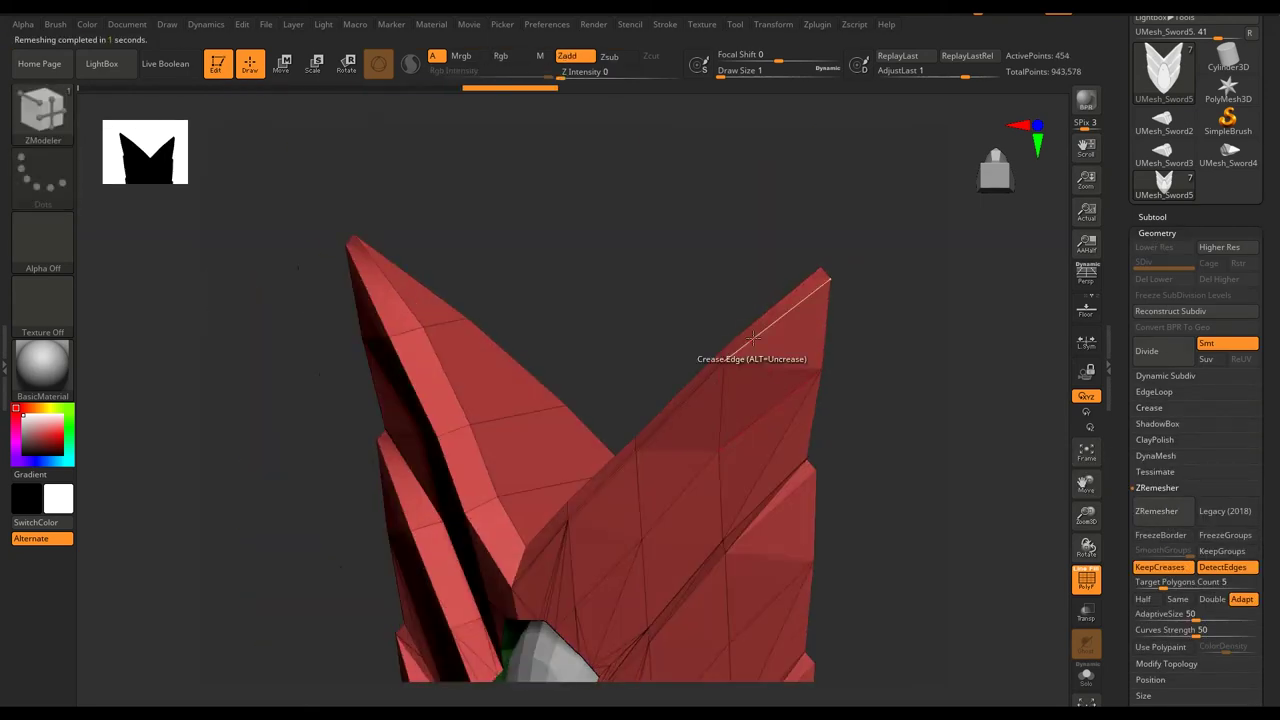
shift+right_drag(681, 398, 678, 385)
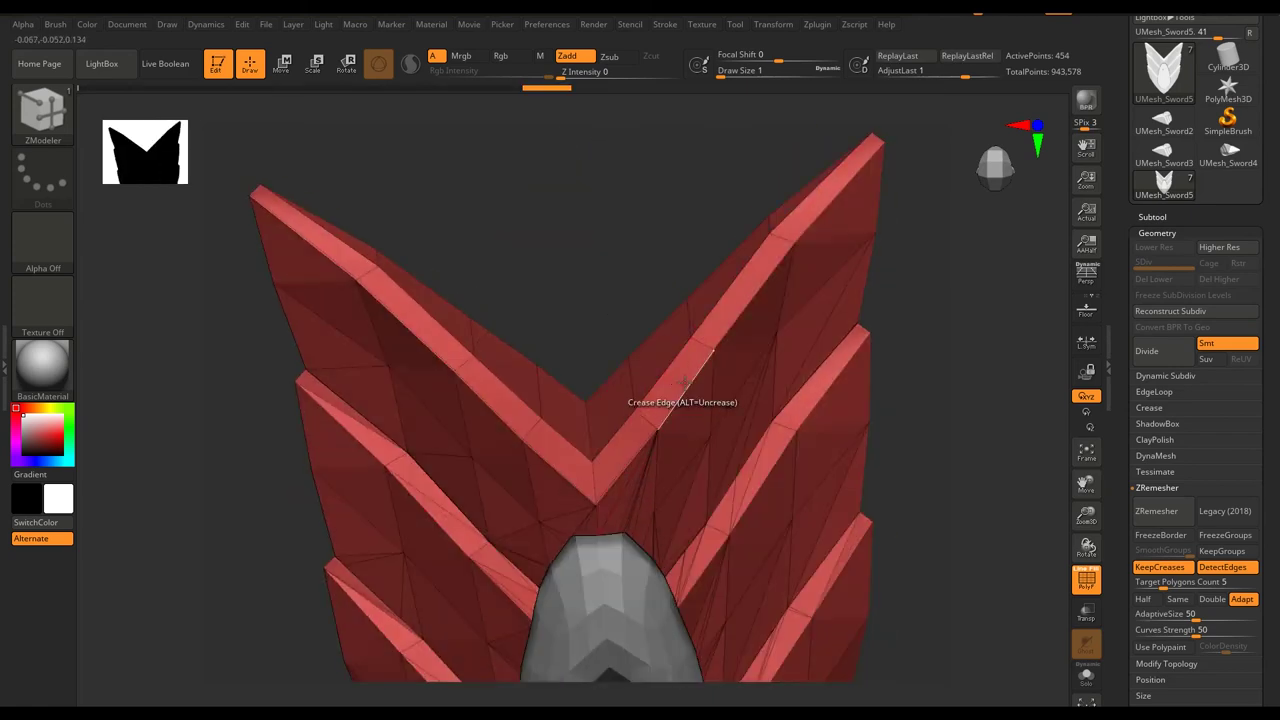
right_drag(580, 444, 589, 478)
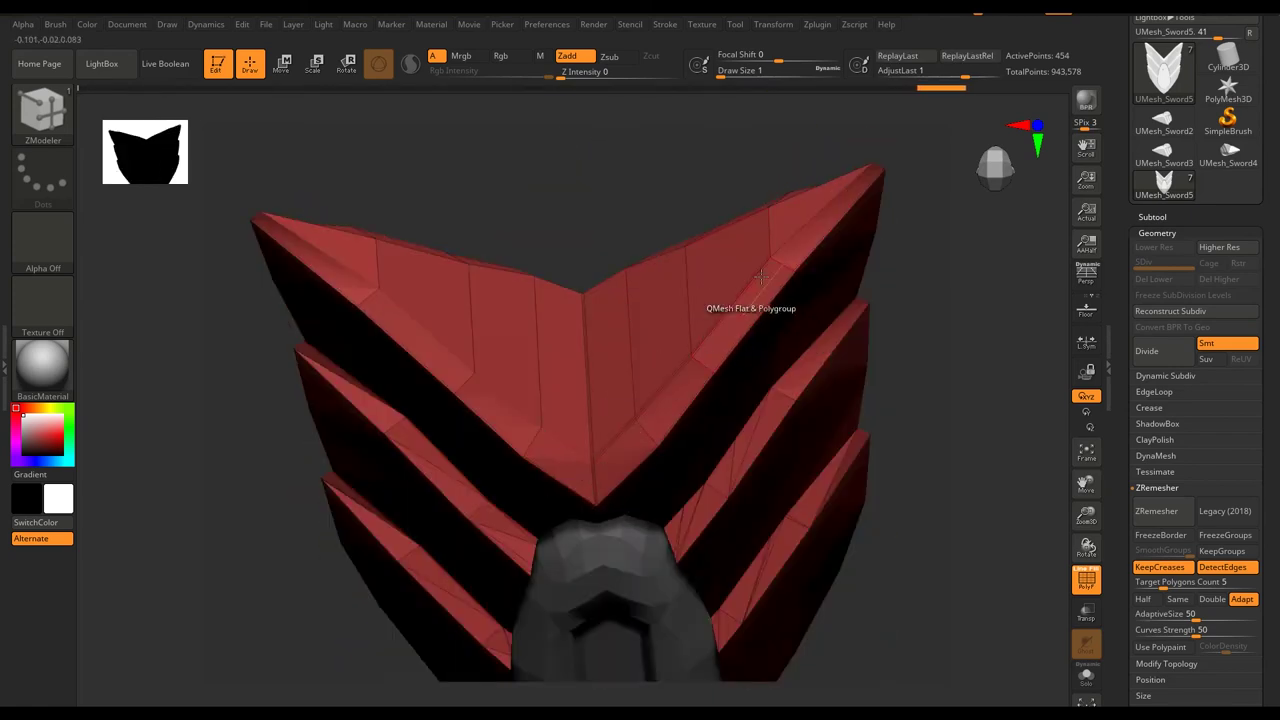
mouse_move(363, 277)
right_down()
mouse_move(600, 354)
mouse_move(686, 357)
mouse_move(384, 445)
right_up()
mouse_move(765, 416)
right_down()
mouse_move(670, 447)
mouse_move(580, 521)
right_up()
right_drag(252, 494, 751, 421)
mouse_move(524, 541)
right_down()
mouse_move(556, 368)
mouse_move(534, 401)
mouse_move(540, 380)
mouse_move(592, 365)
right_up()
click(1157, 223)
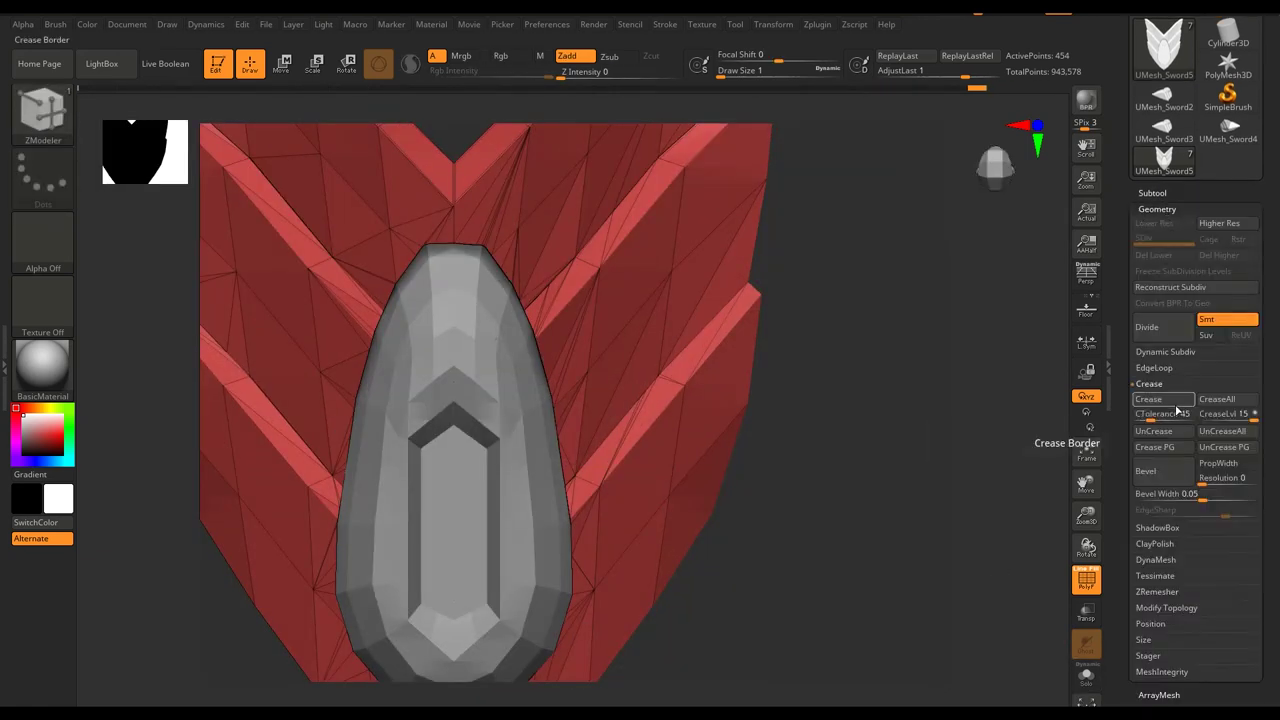
mouse_move(722, 365)
mouse_down()
mouse_move(614, 418)
mouse_move(542, 342)
mouse_move(543, 366)
mouse_move(631, 383)
mouse_move(760, 450)
mouse_move(629, 460)
mouse_move(611, 470)
mouse_move(623, 503)
mouse_move(666, 370)
mouse_up()
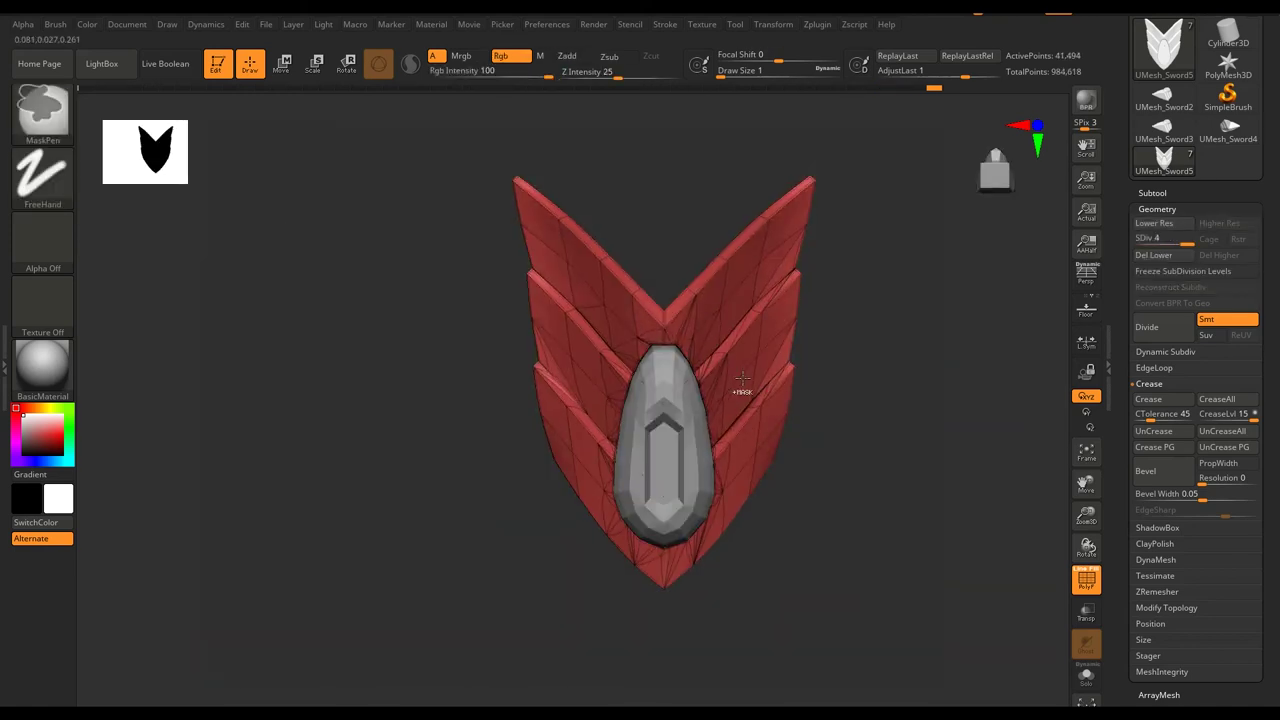
Drop the guard to its lowest SDiv and ZRemesh it at target count 10, checking polygroups.
key(ctrl+d)
key(shift+d)
key(shift+d)
mouse_move(877, 380)
alt+mouse_down()
mouse_move(757, 343)
mouse_move(642, 372)
alt+mouse_up()
key(shift+d)
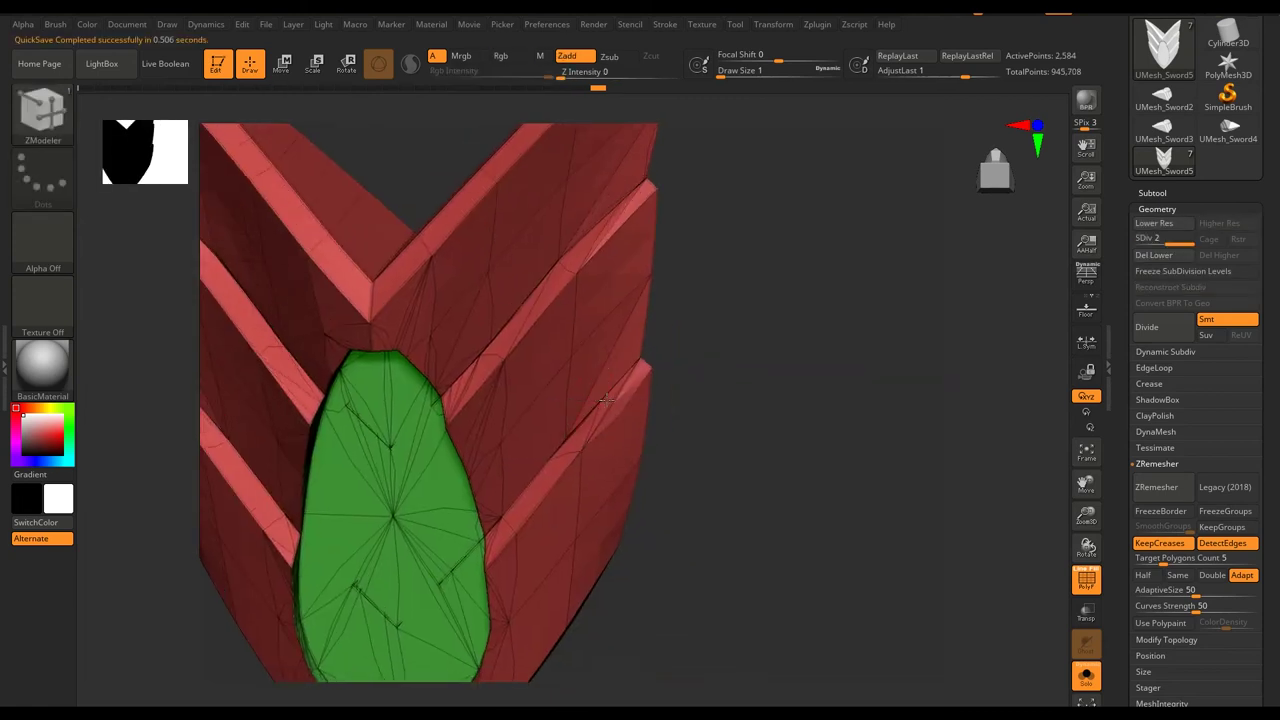
key(shift+f)
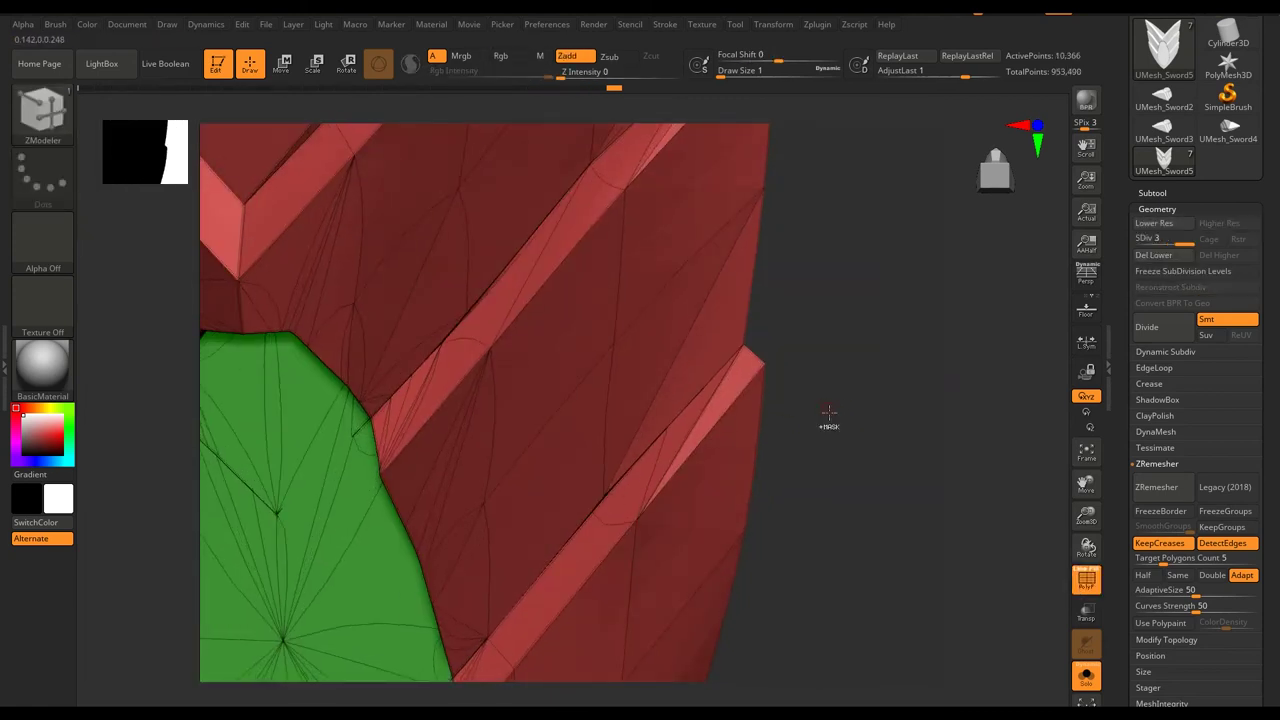
right_drag(713, 390, 508, 457)
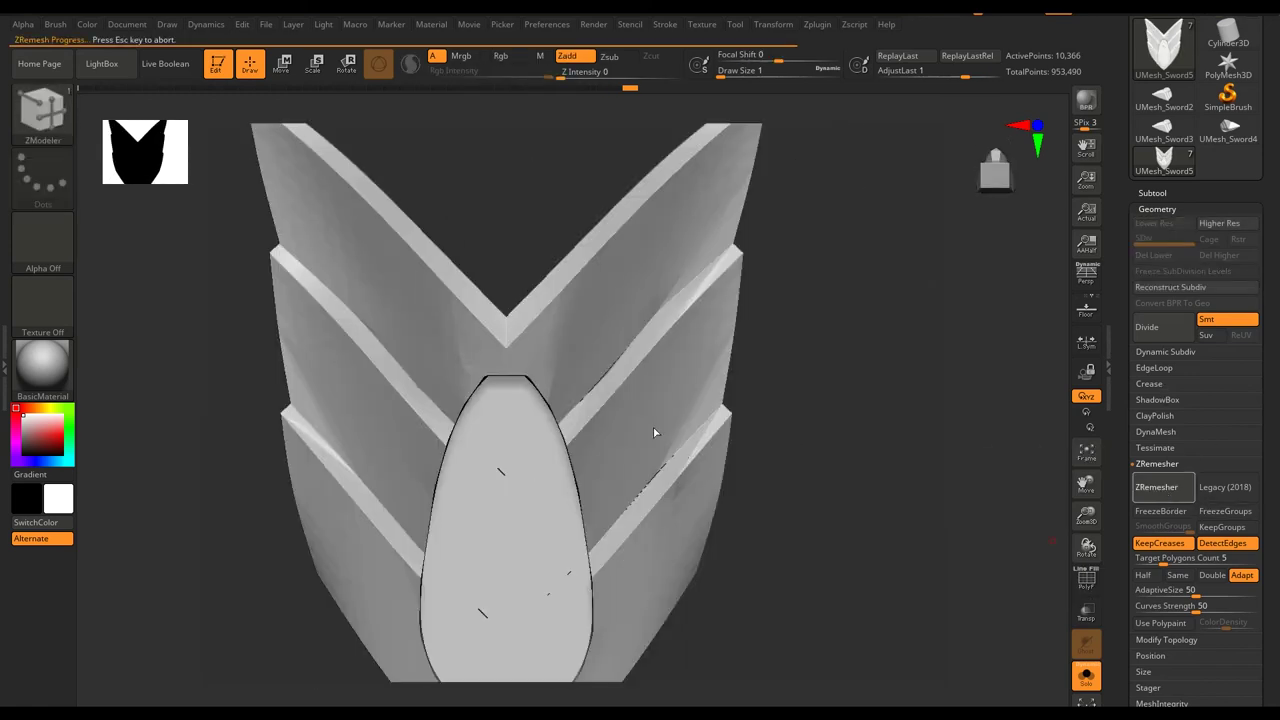
key(shift+f)
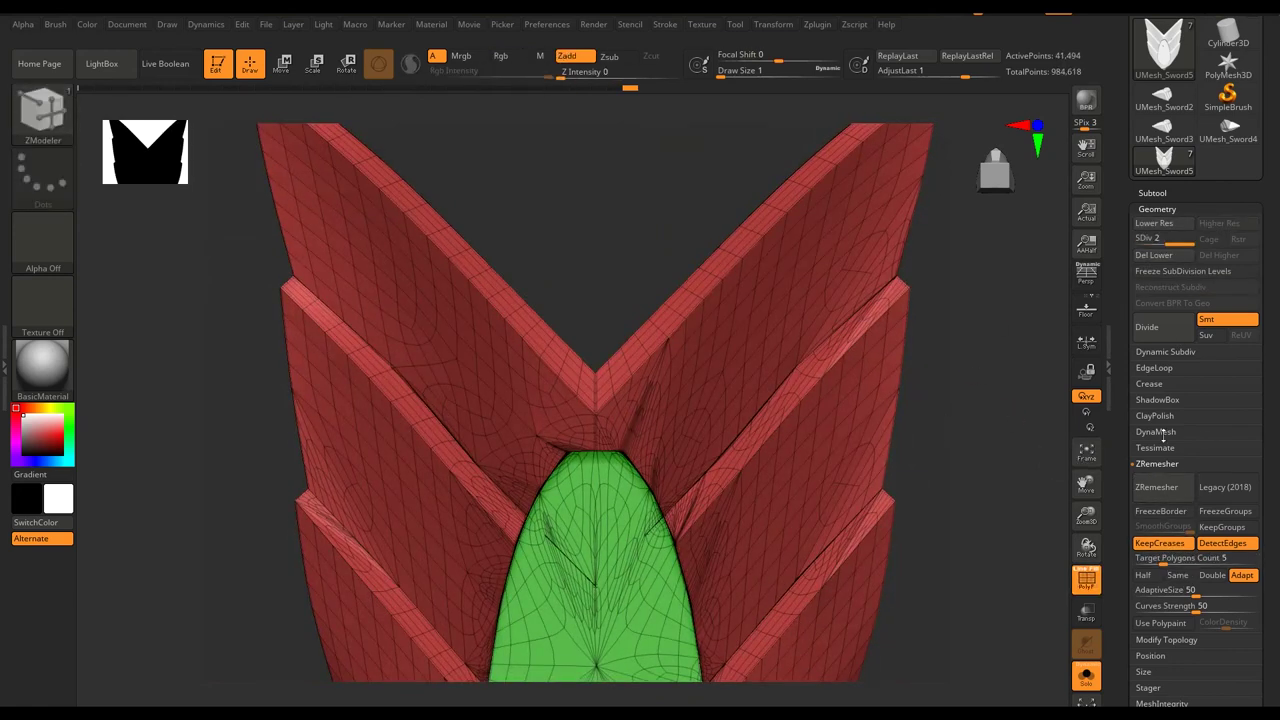
click(1160, 487)
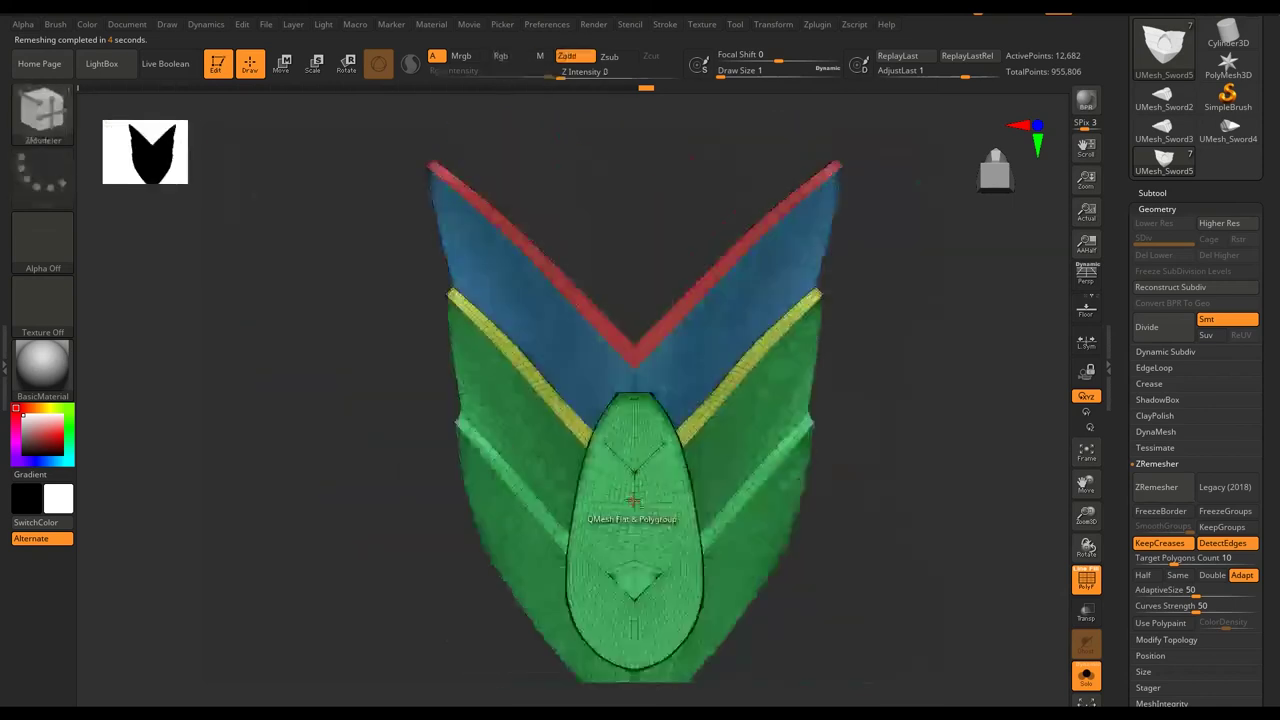
Toggle the polygroup wireframe to check the guard remeshed with KeepGroups at target 25.
key(shift+f)
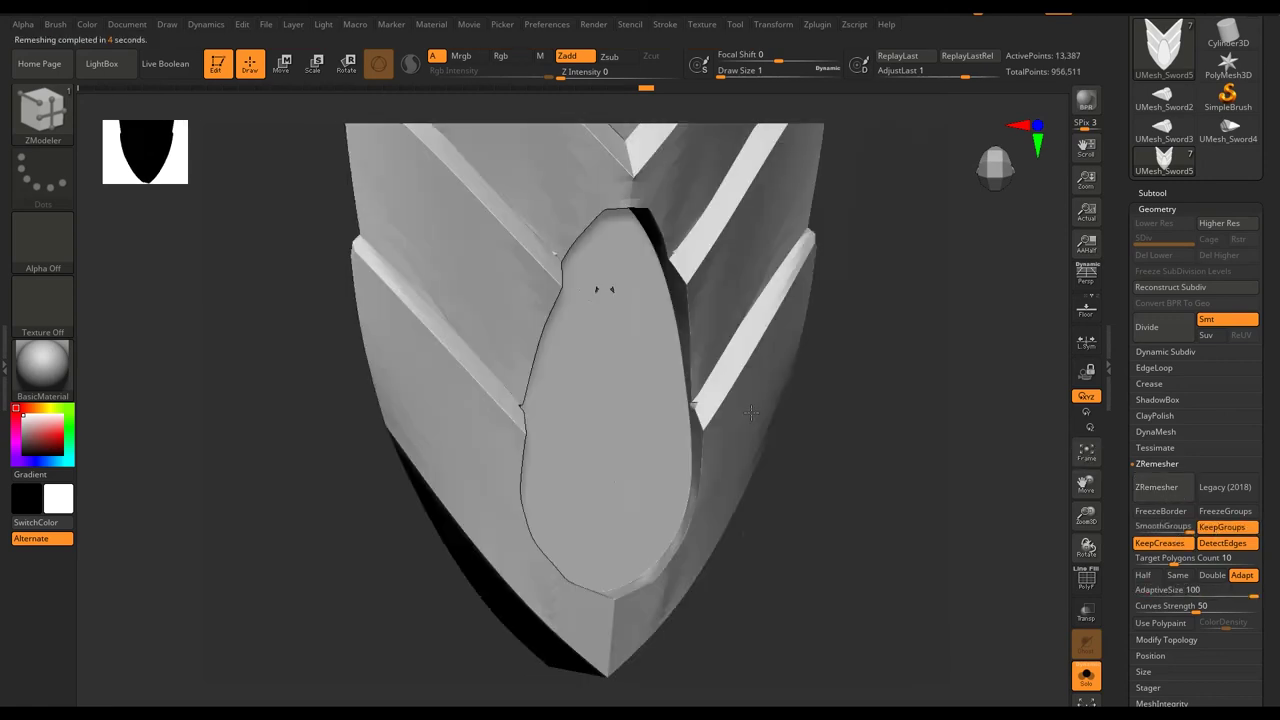
key(shift+f)
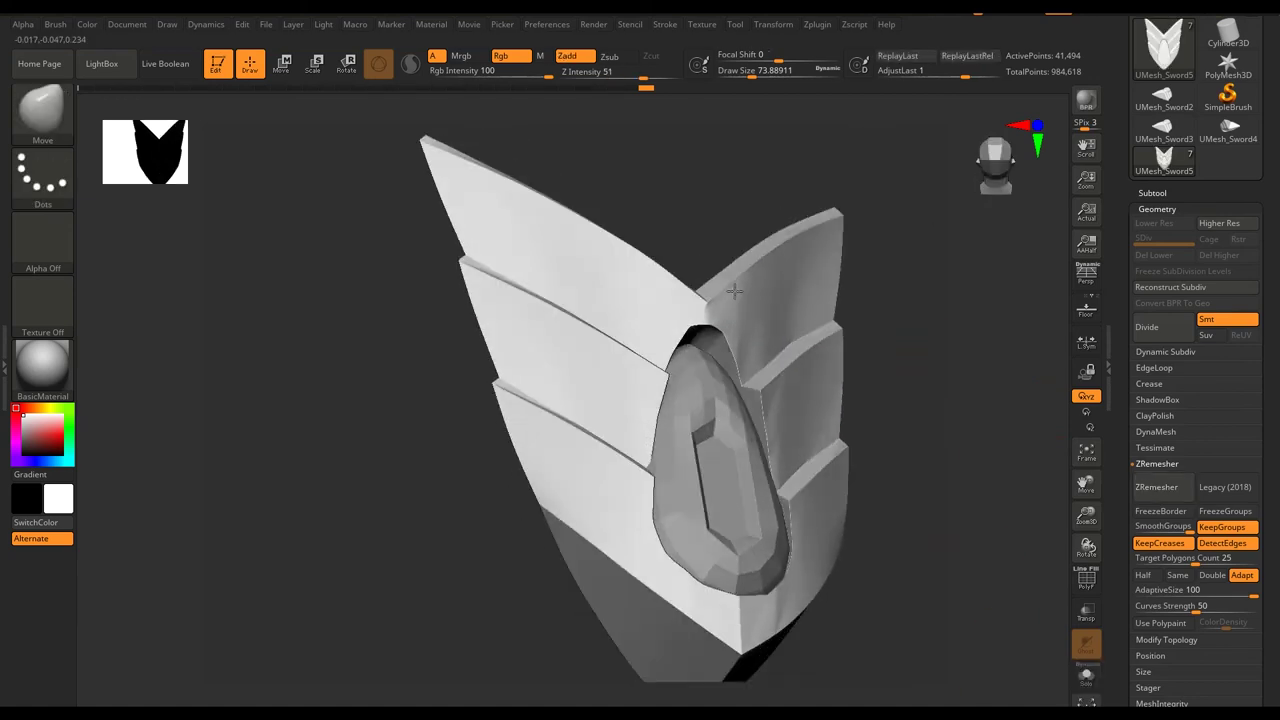
Subdivide the guard to smooth its recess edges, reaching 677,515 active points.
click(1200, 383)
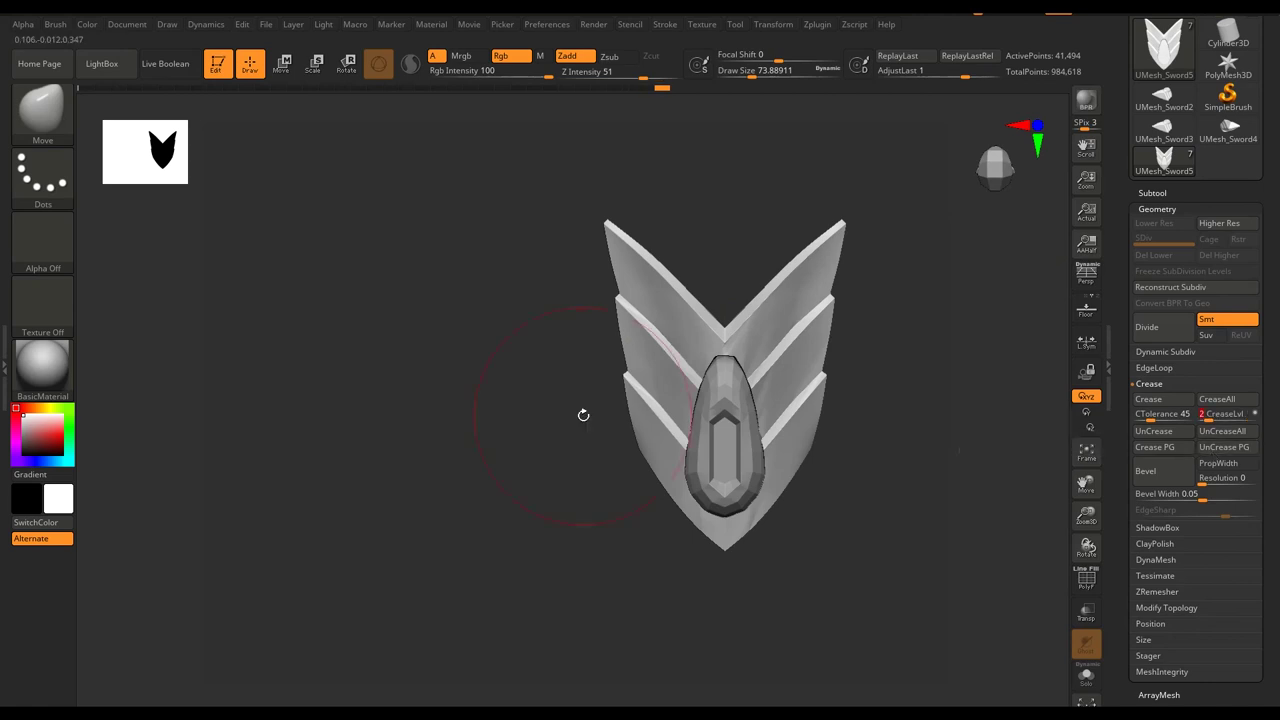
click(1161, 330)
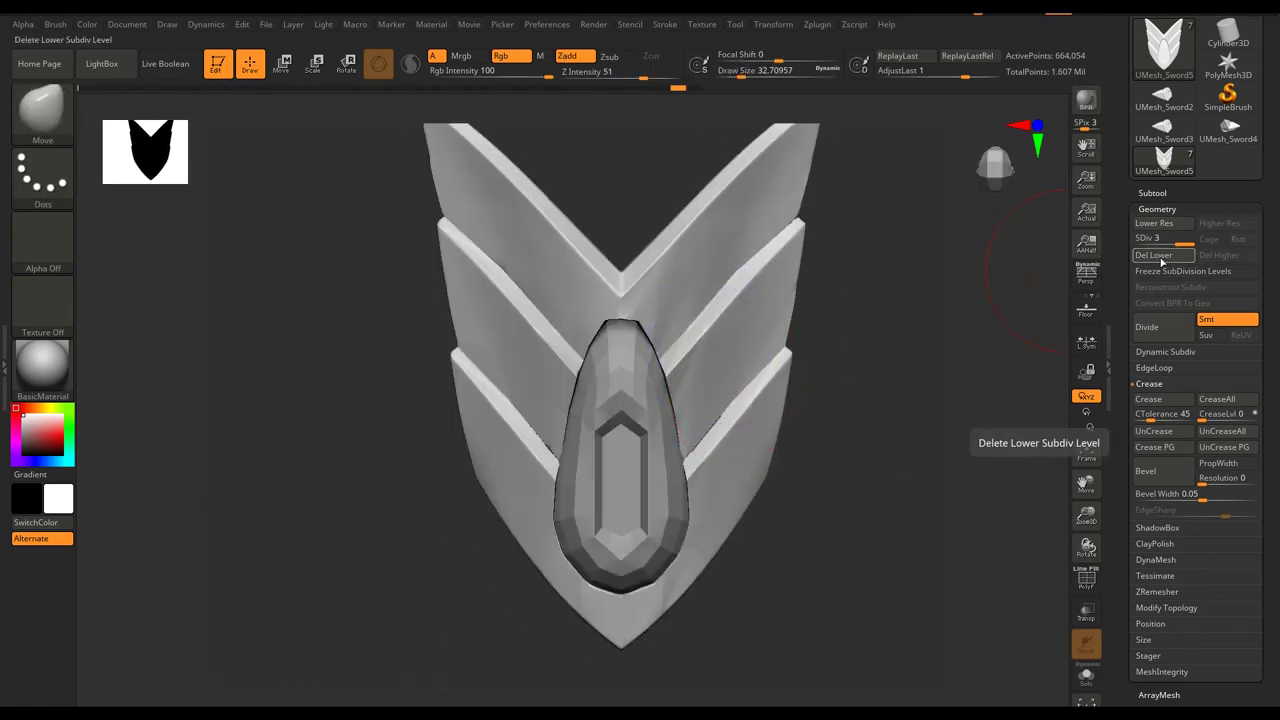
click(1162, 609)
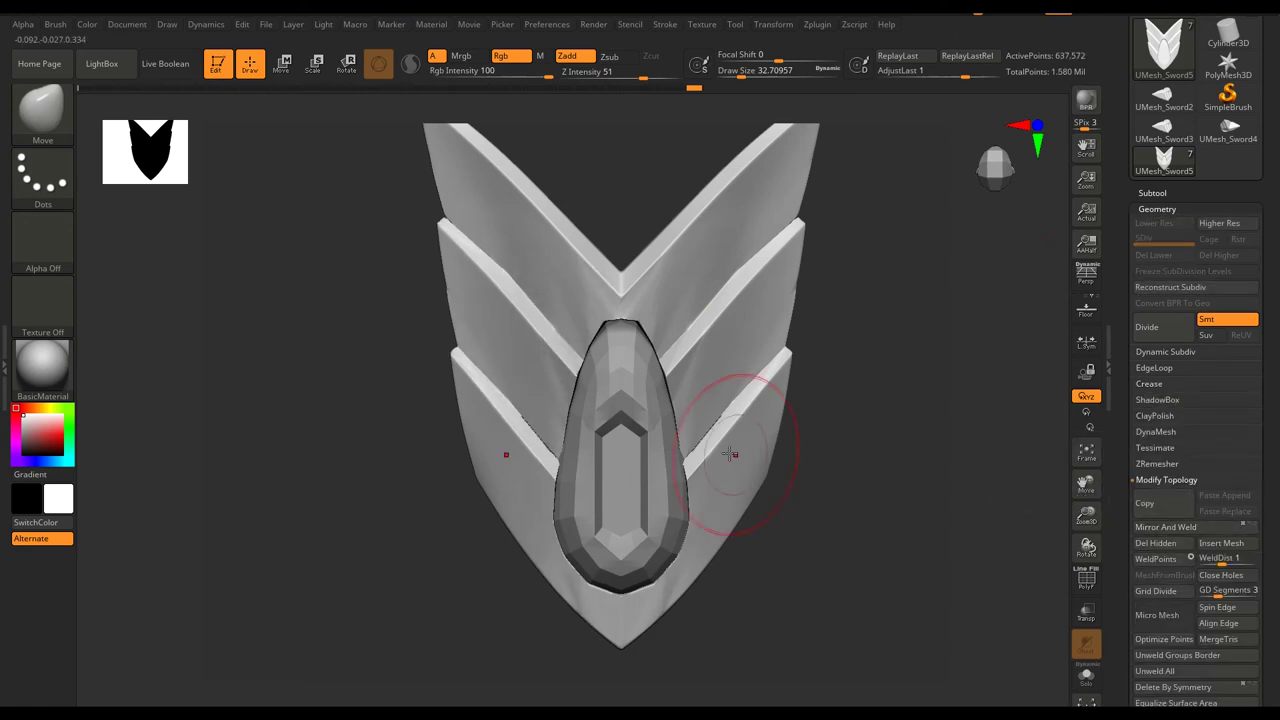
click(1157, 209)
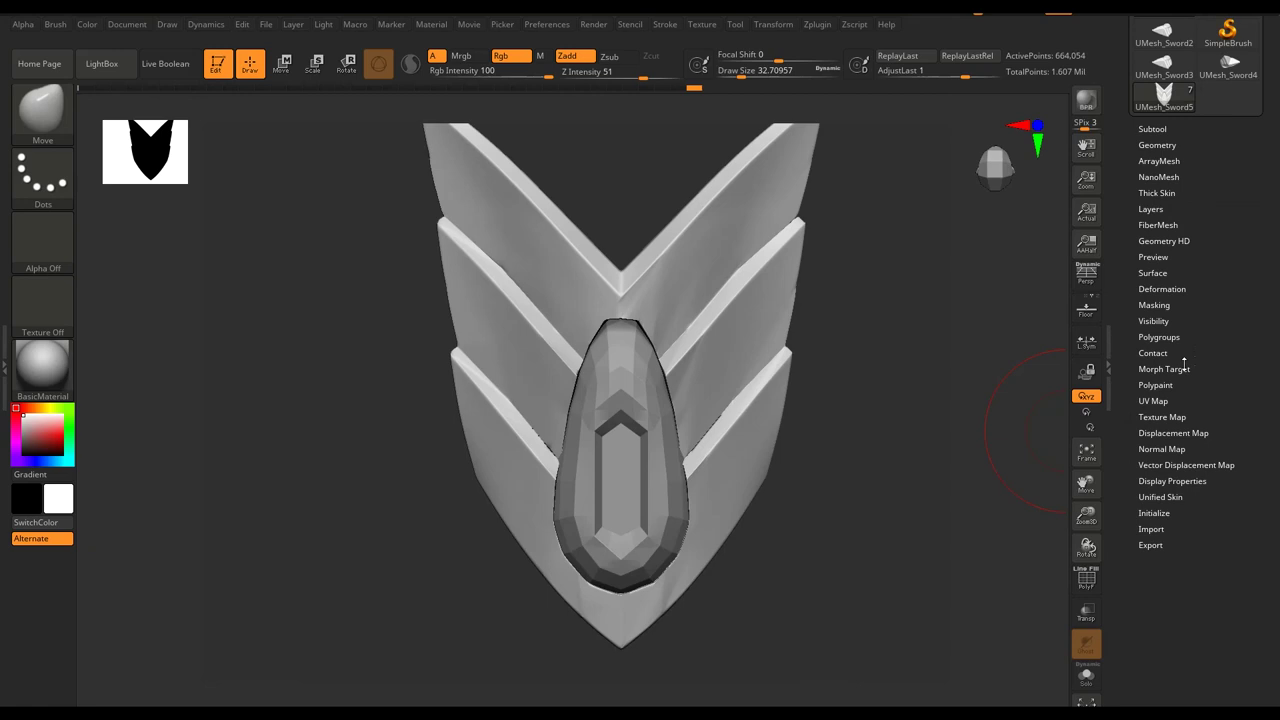
Browse the Deformation and Geometry subpalettes and view the Sword6 gem with PolyF.
click(1162, 289)
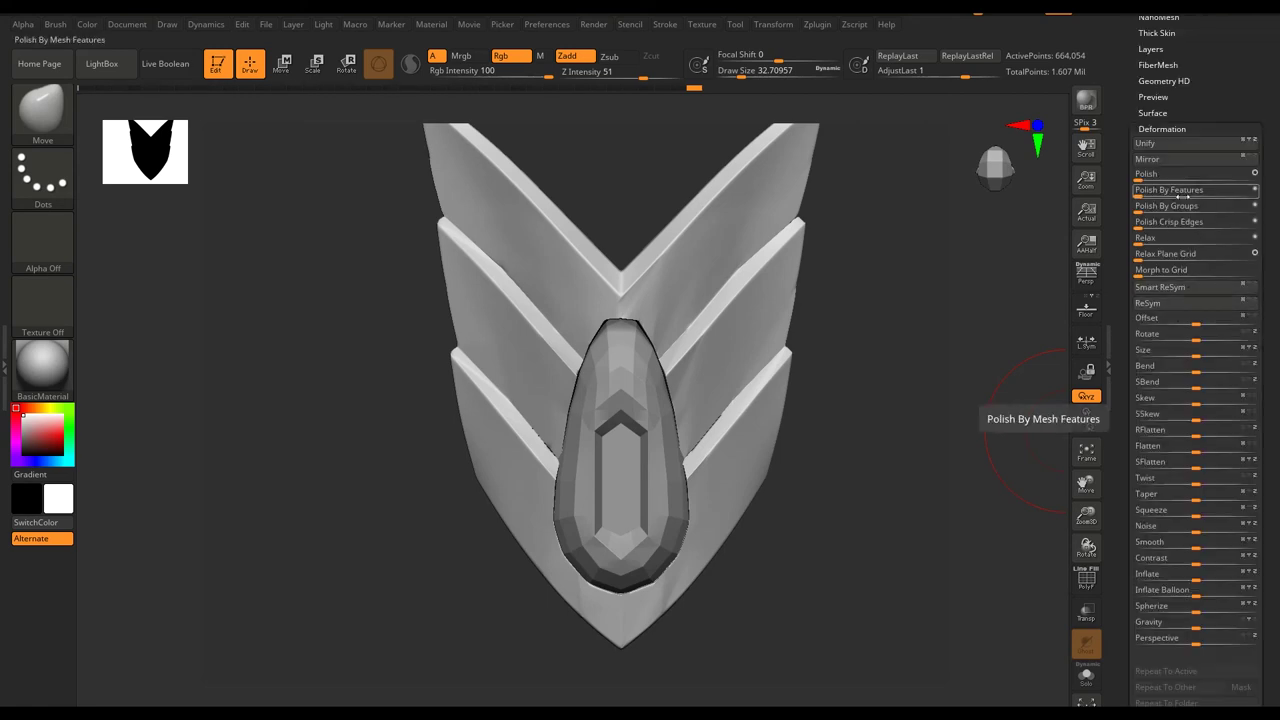
click(1193, 129)
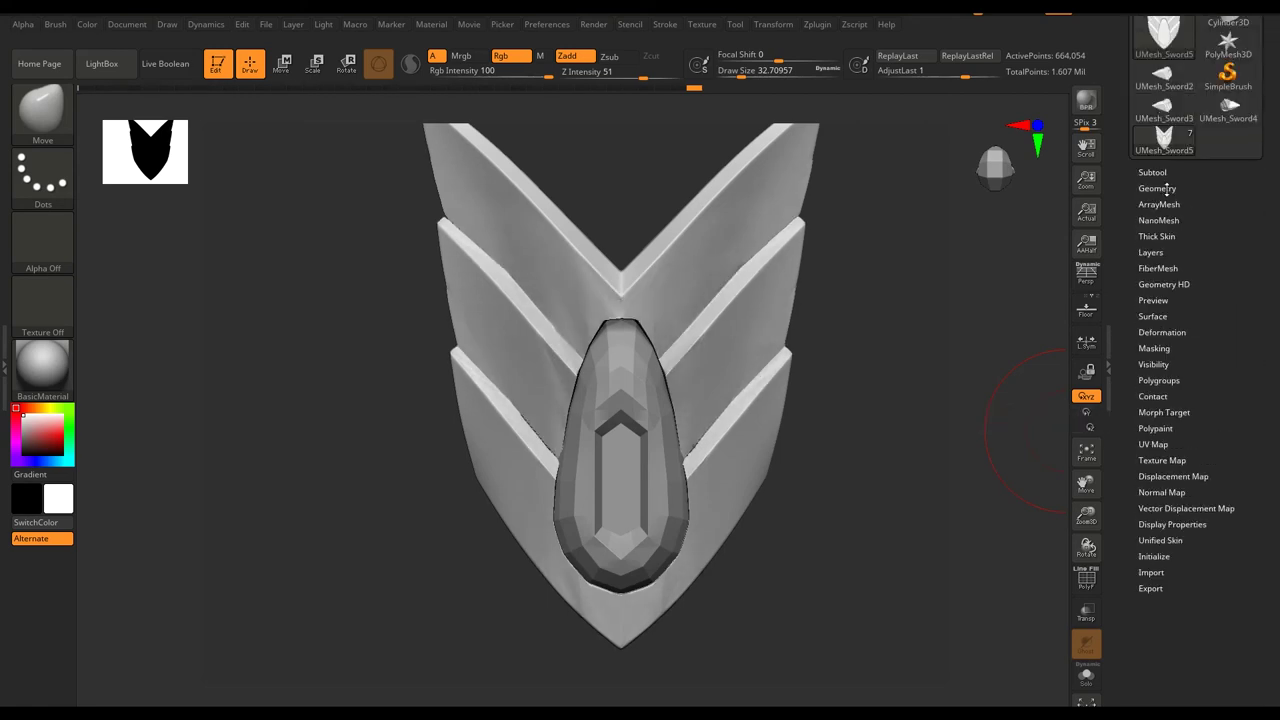
click(1157, 188)
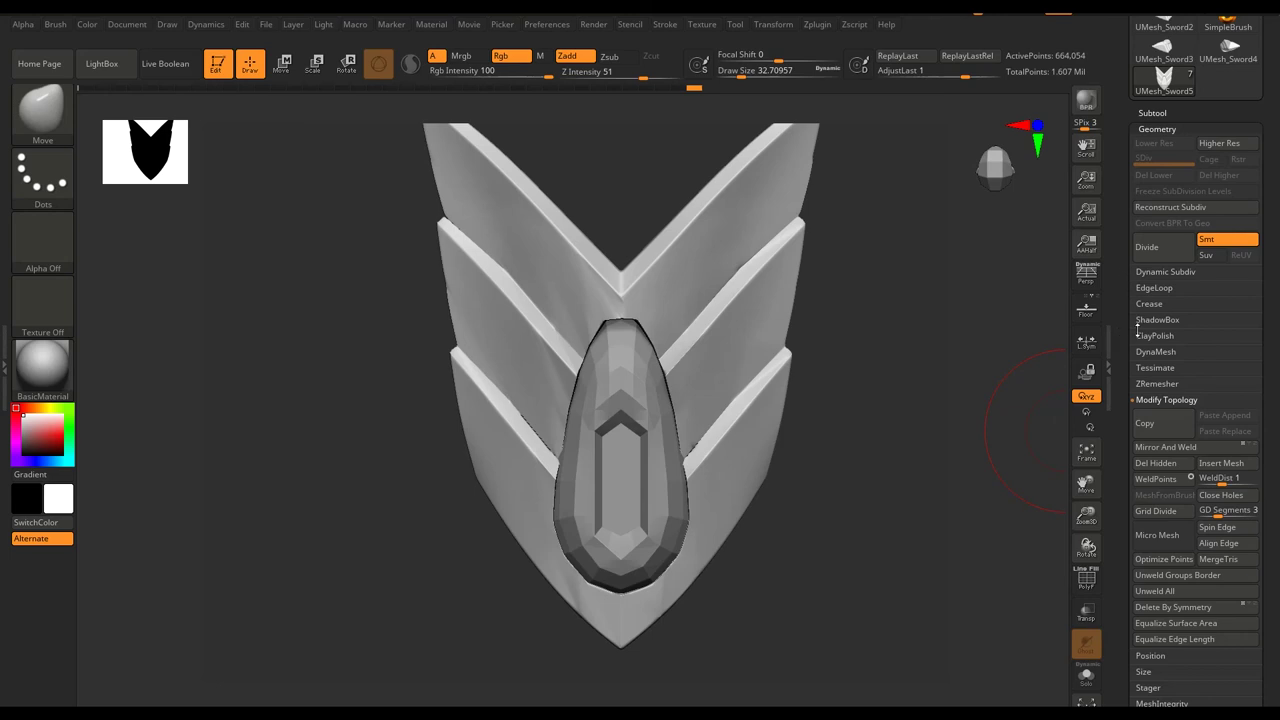
scroll(681, 455, up, 5)
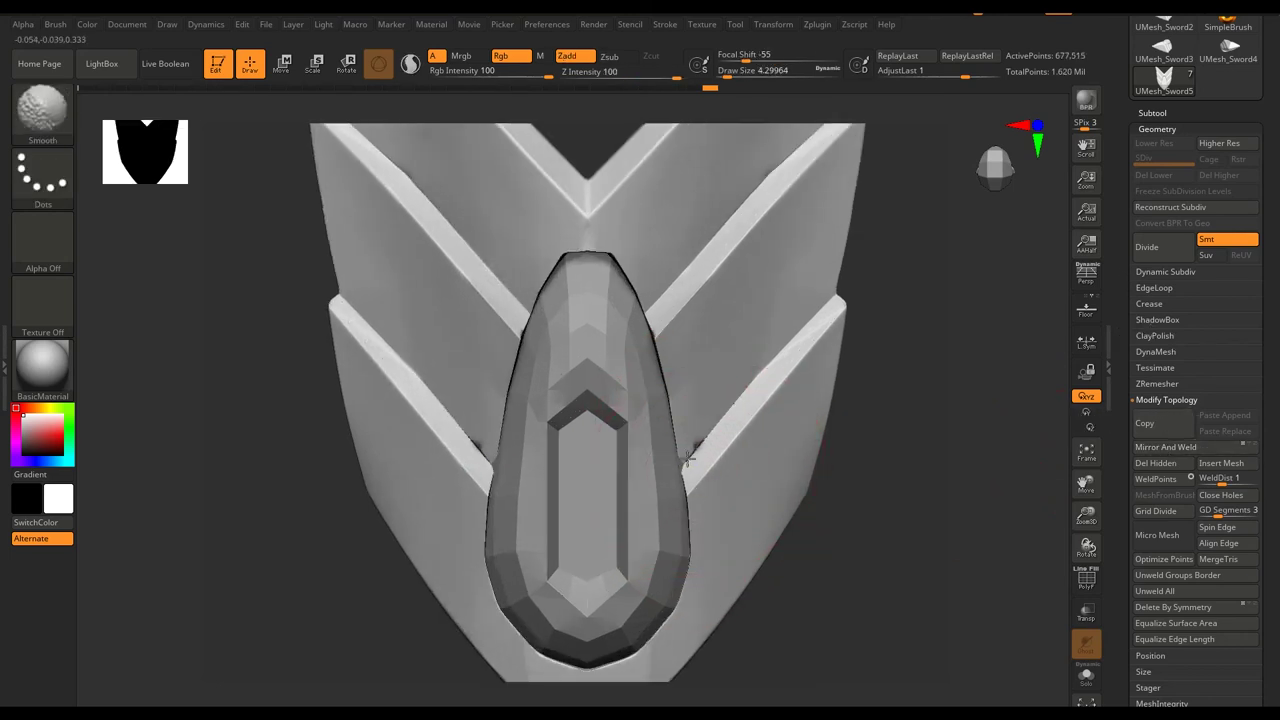
scroll(686, 451, up, 5)
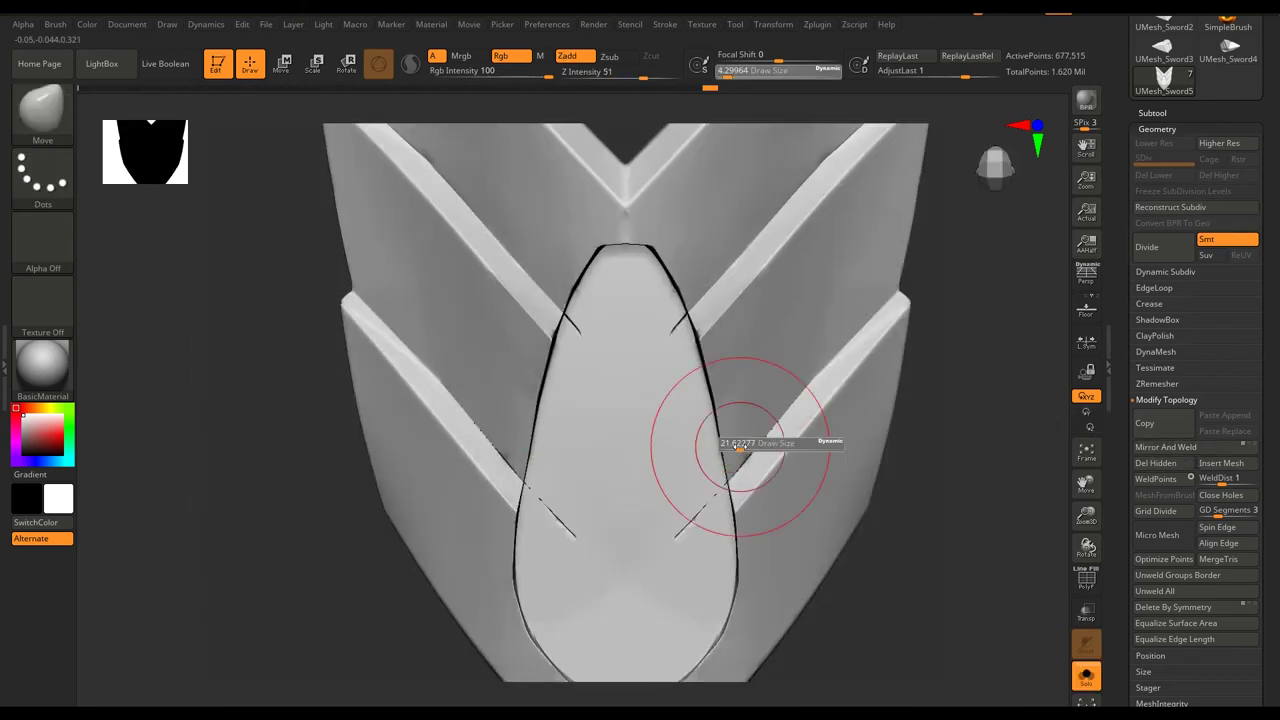
key(shift+f)
key(shift+f)
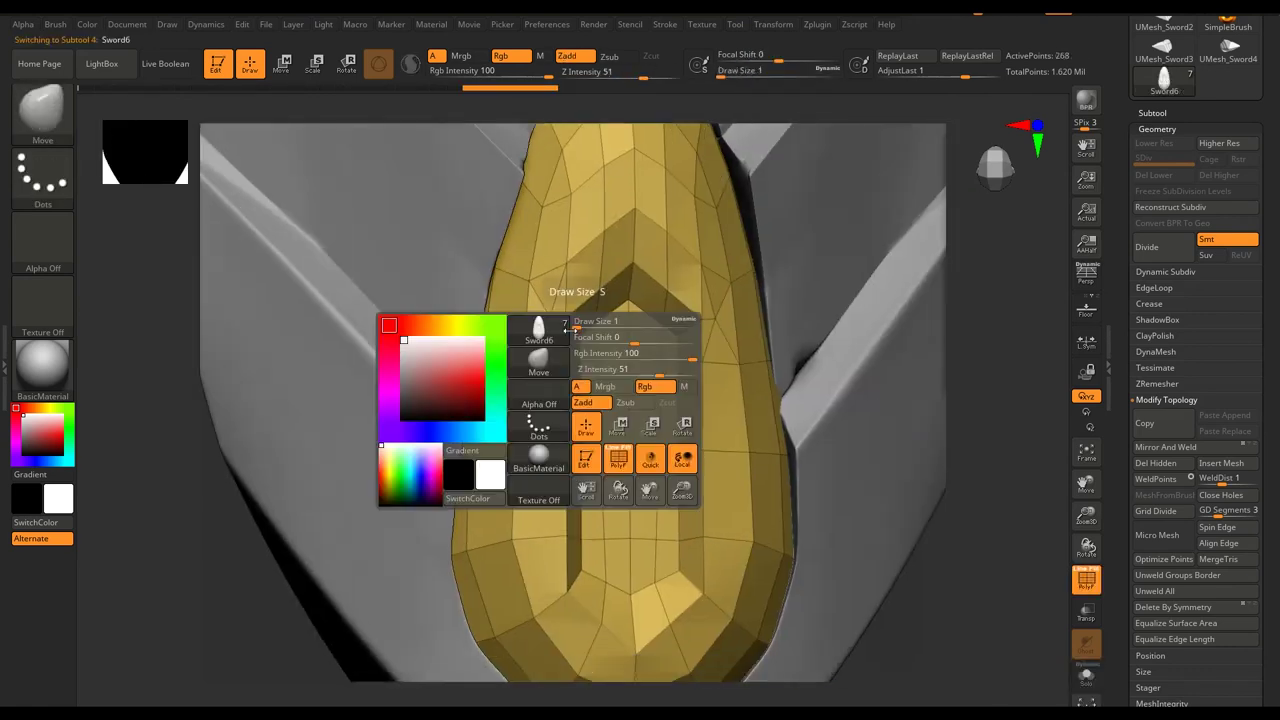
Crease the gem's facet edge loops using ZModeler's Crease EdgeLoop Partial action.
key(b)
key(z)
key(m)
key(space)
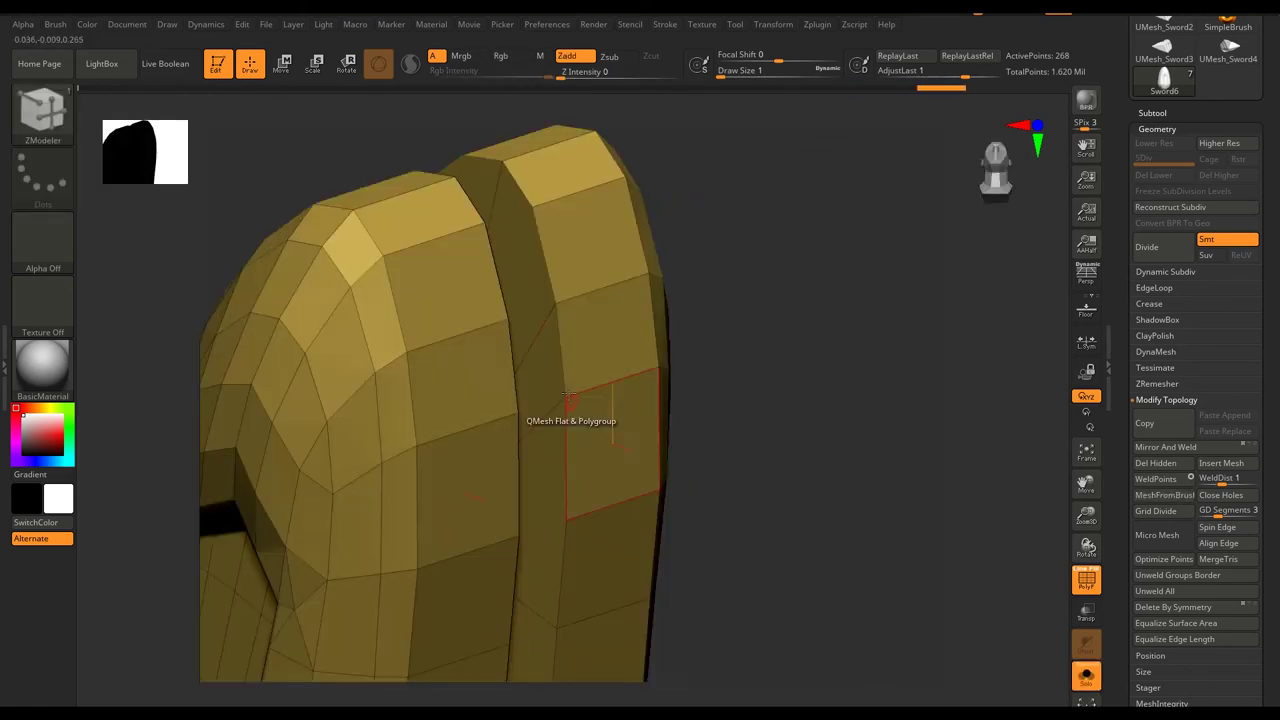
key(space)
click(543, 440)
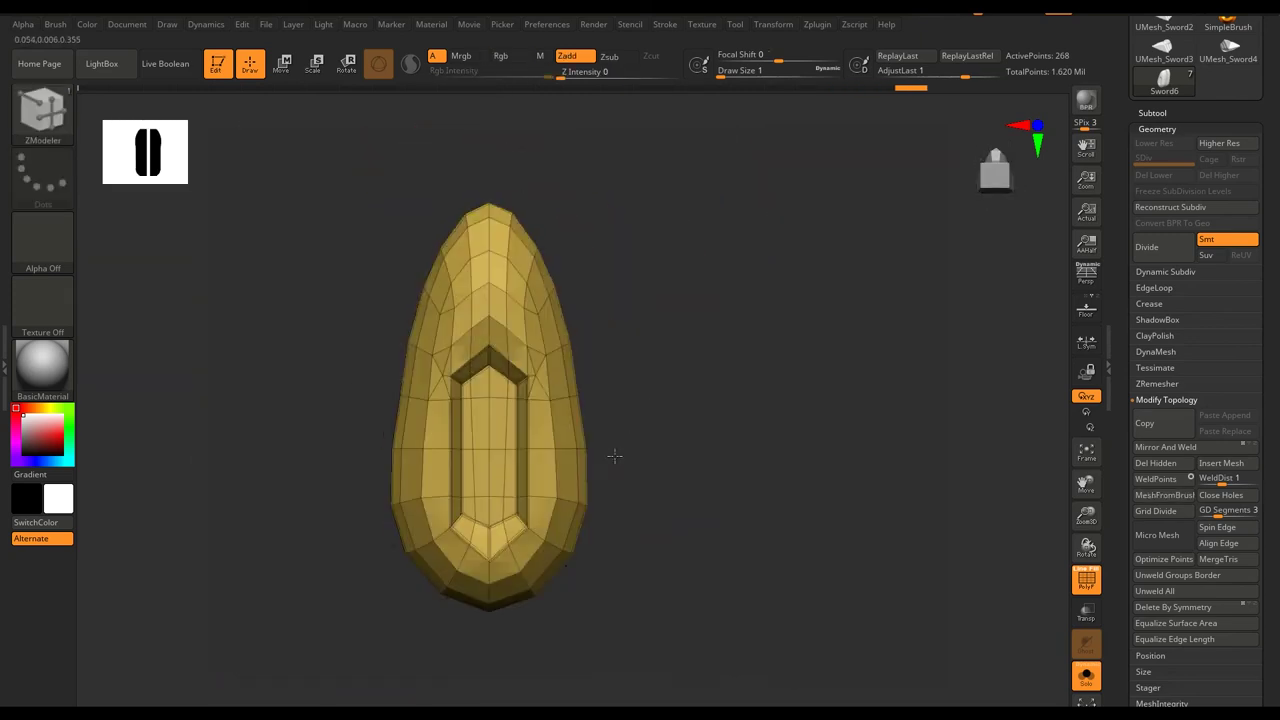
key(b)
key(z)
key(m)
click(1149, 303)
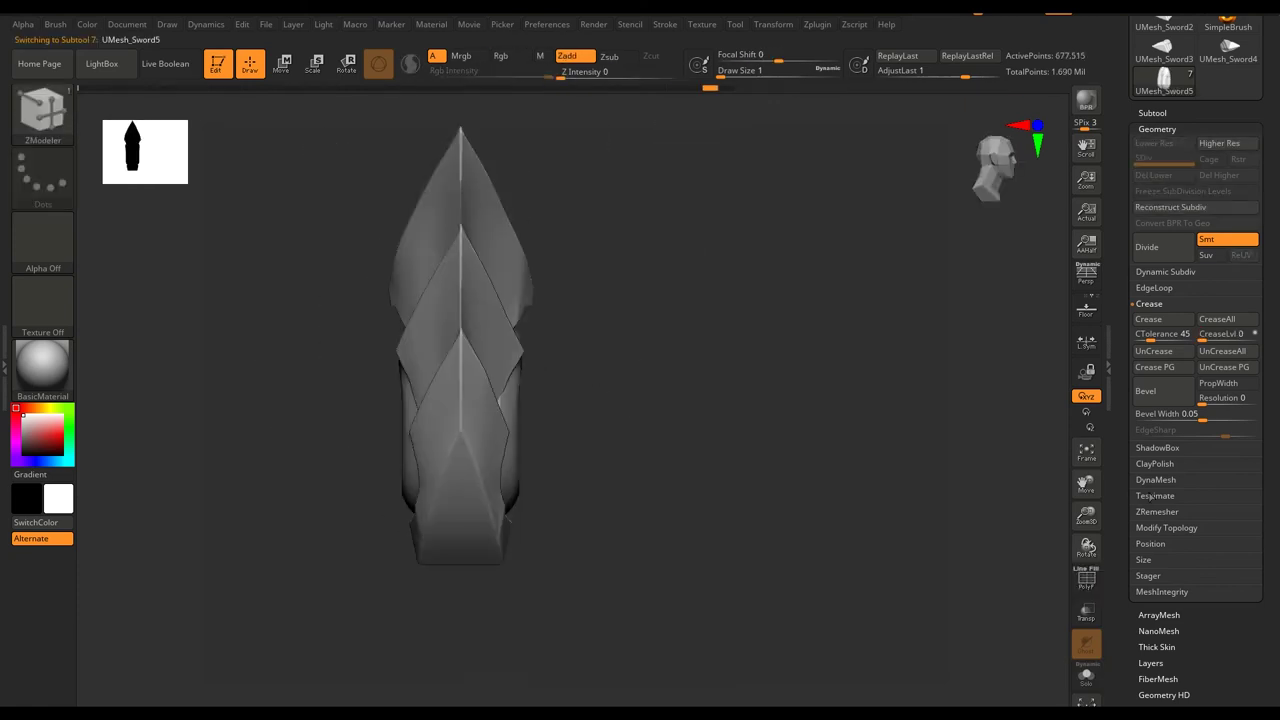
Zoom out to the whole sword and select the Sword5 handle subtool.
click(1163, 528)
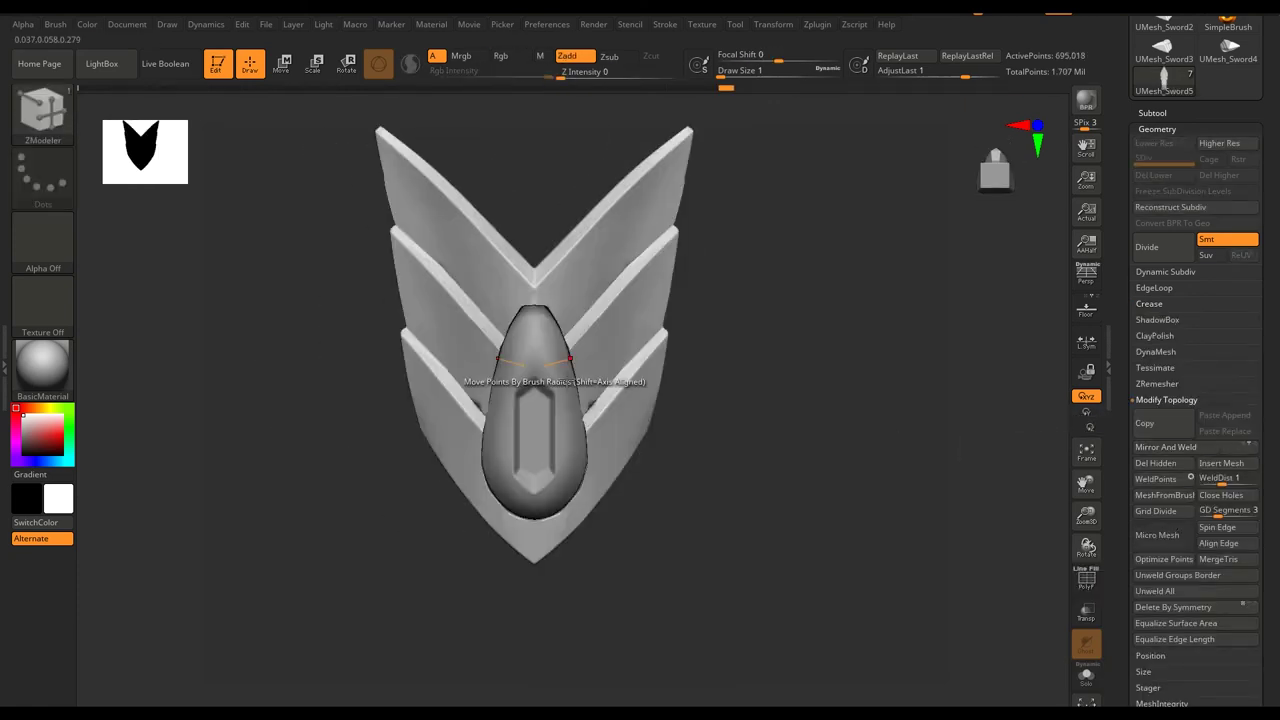
drag(671, 366, 582, 385)
alt+click(582, 385)
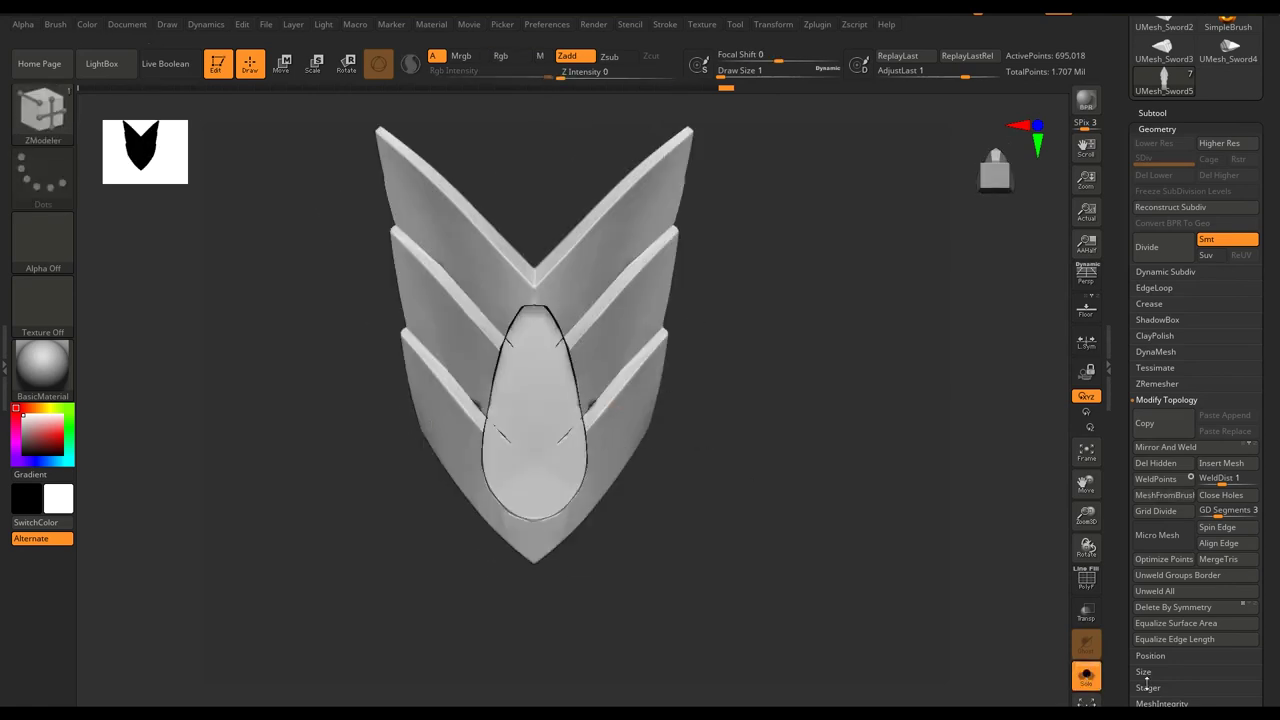
click(1152, 112)
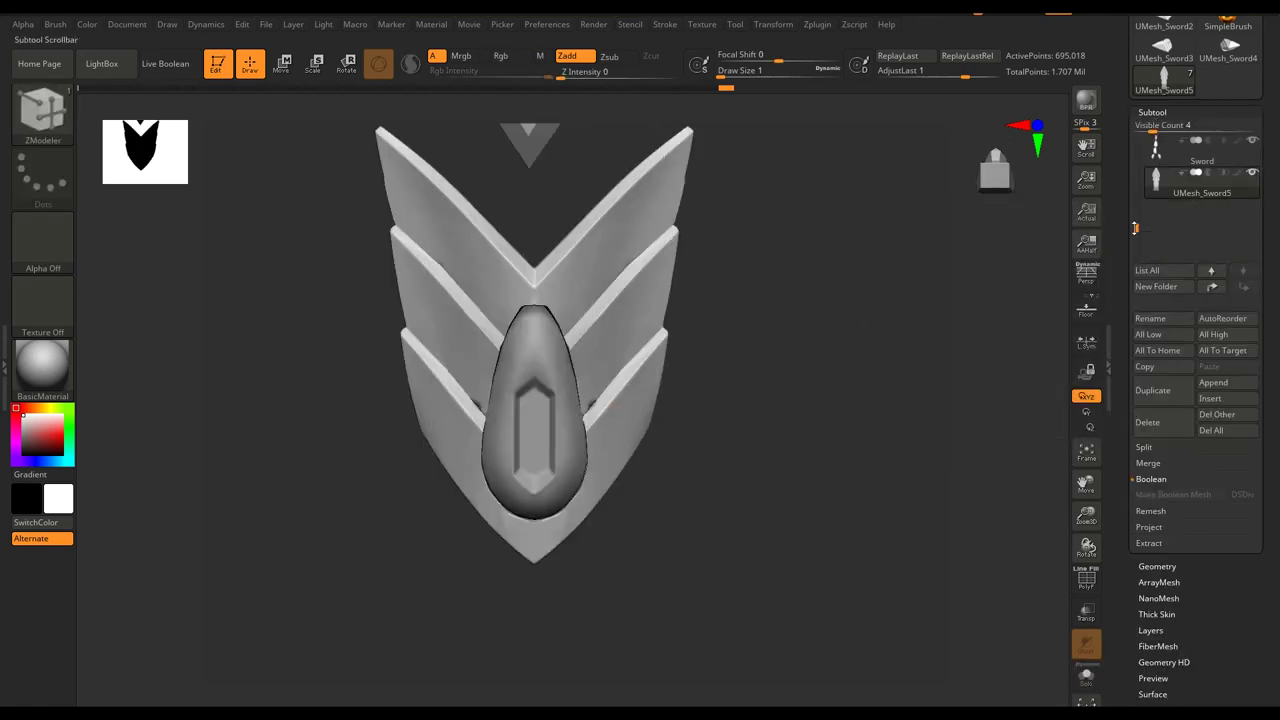
drag(1136, 166, 1136, 140)
alt+drag(786, 371, 623, 488)
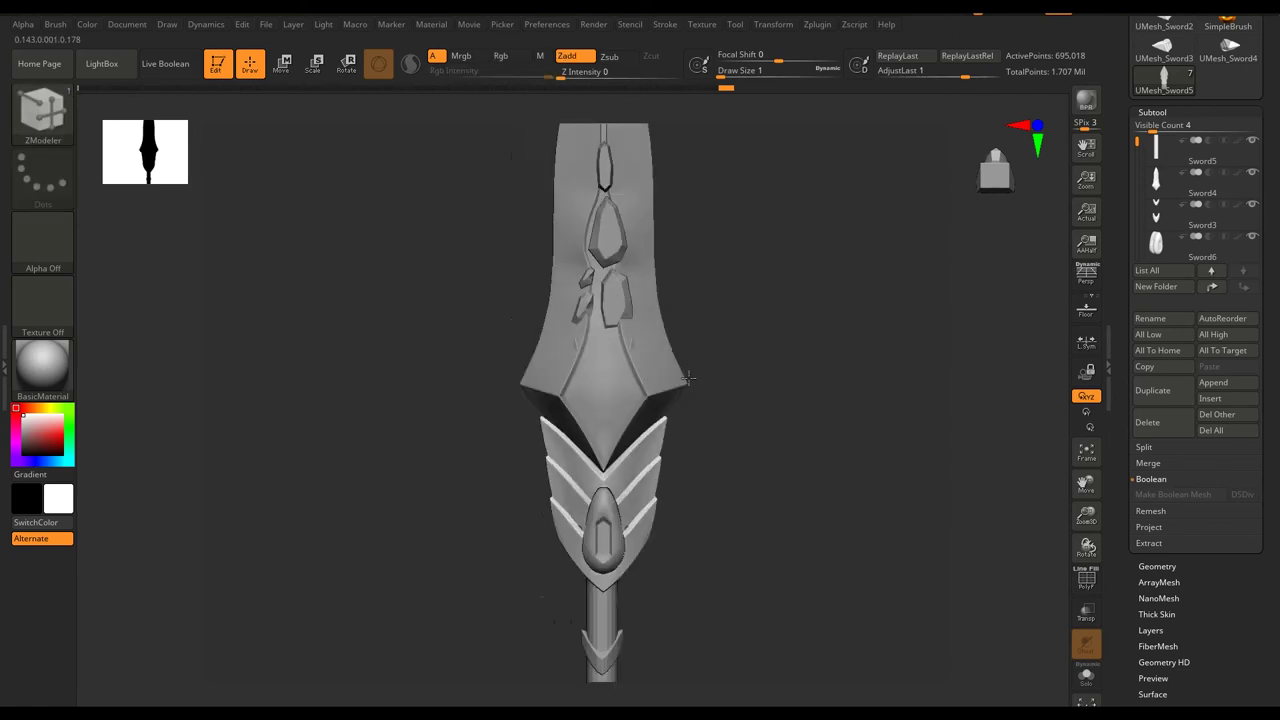
alt+click(623, 488)
click(1152, 112)
ZRemesh the handle with its wireframe shown, and isolate it with Solo.
click(1157, 128)
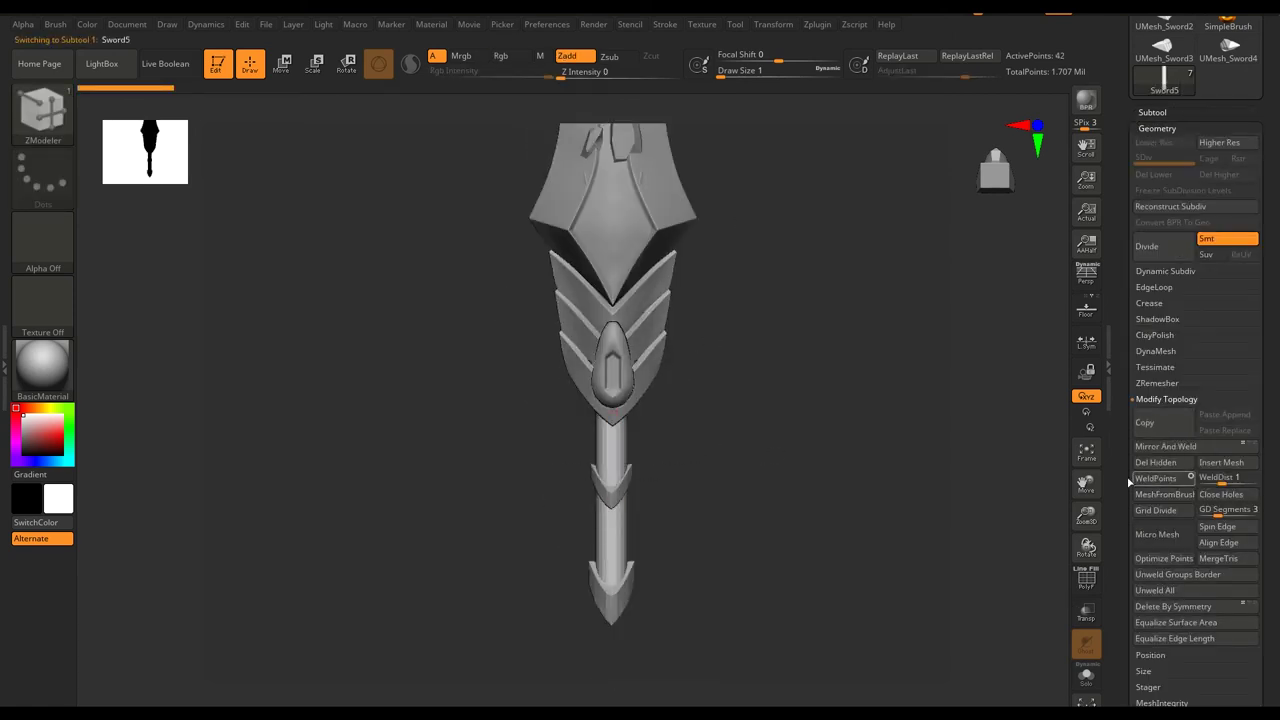
key(shift+f)
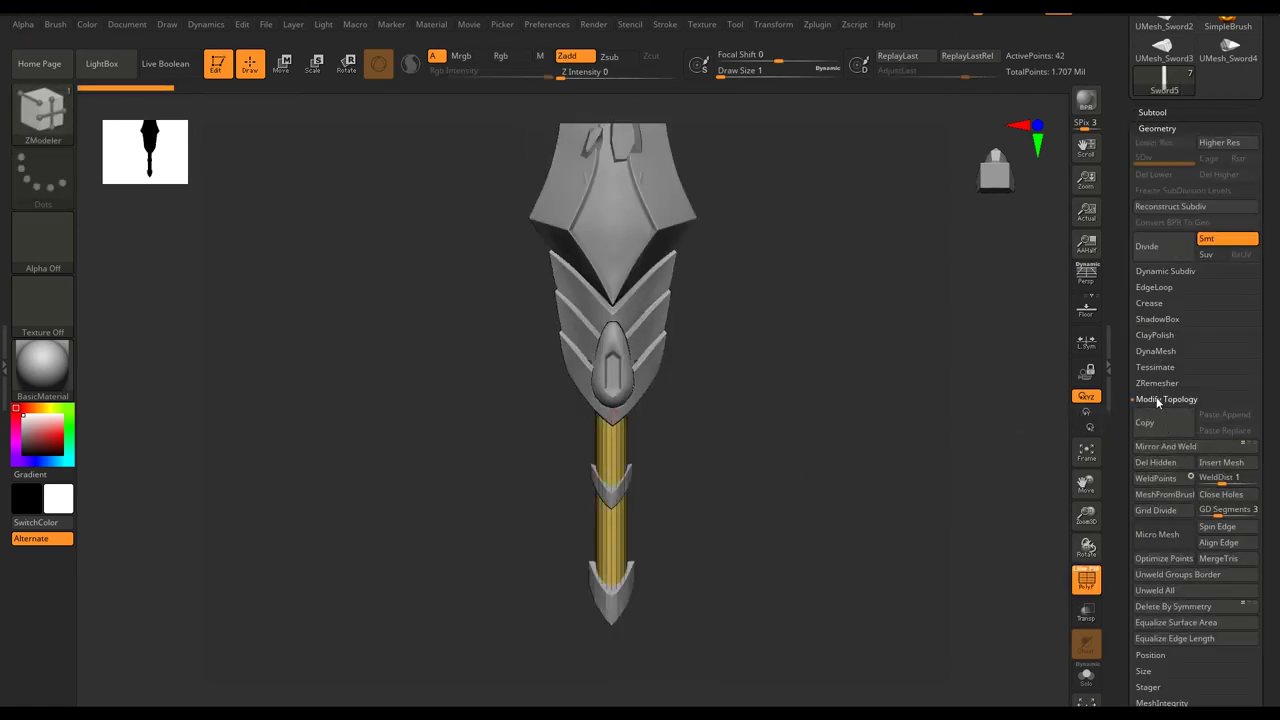
click(1157, 383)
click(1156, 406)
key(f)
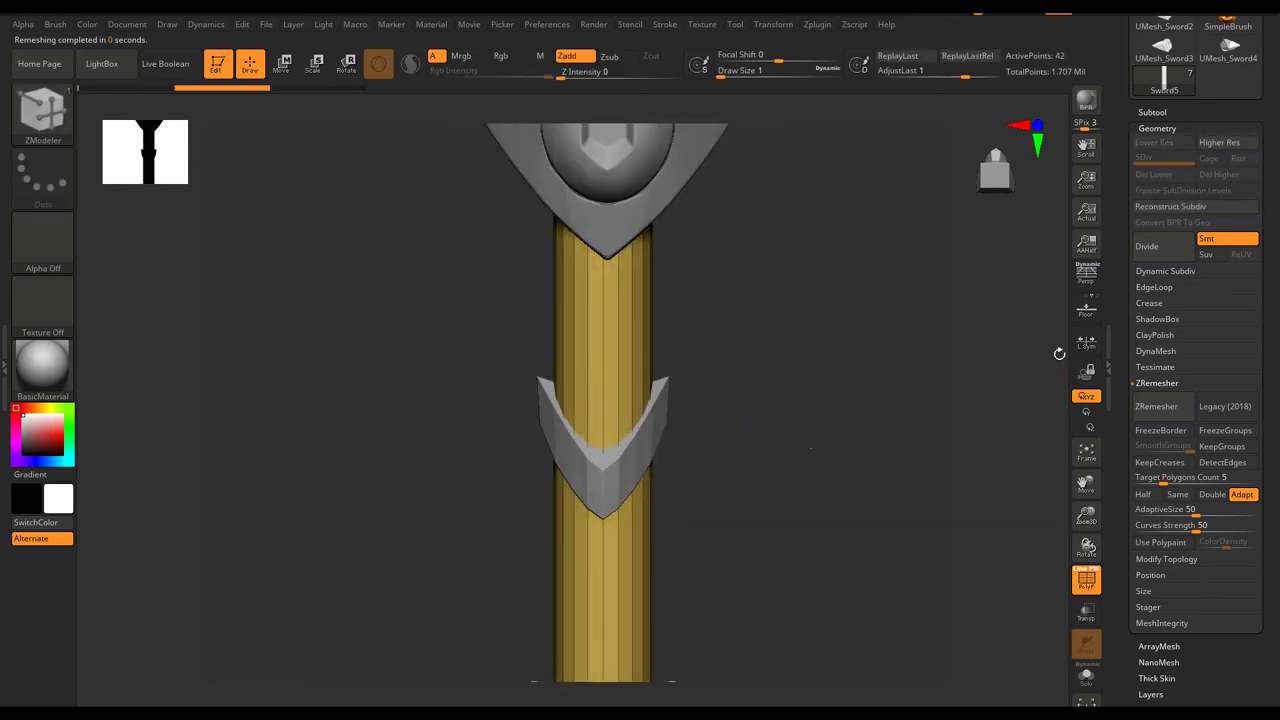
click(1086, 676)
drag(966, 543, 880, 640)
Crease the handle's end loops with Crease EdgeLoop Partial, divide and remesh it again.
key(space)
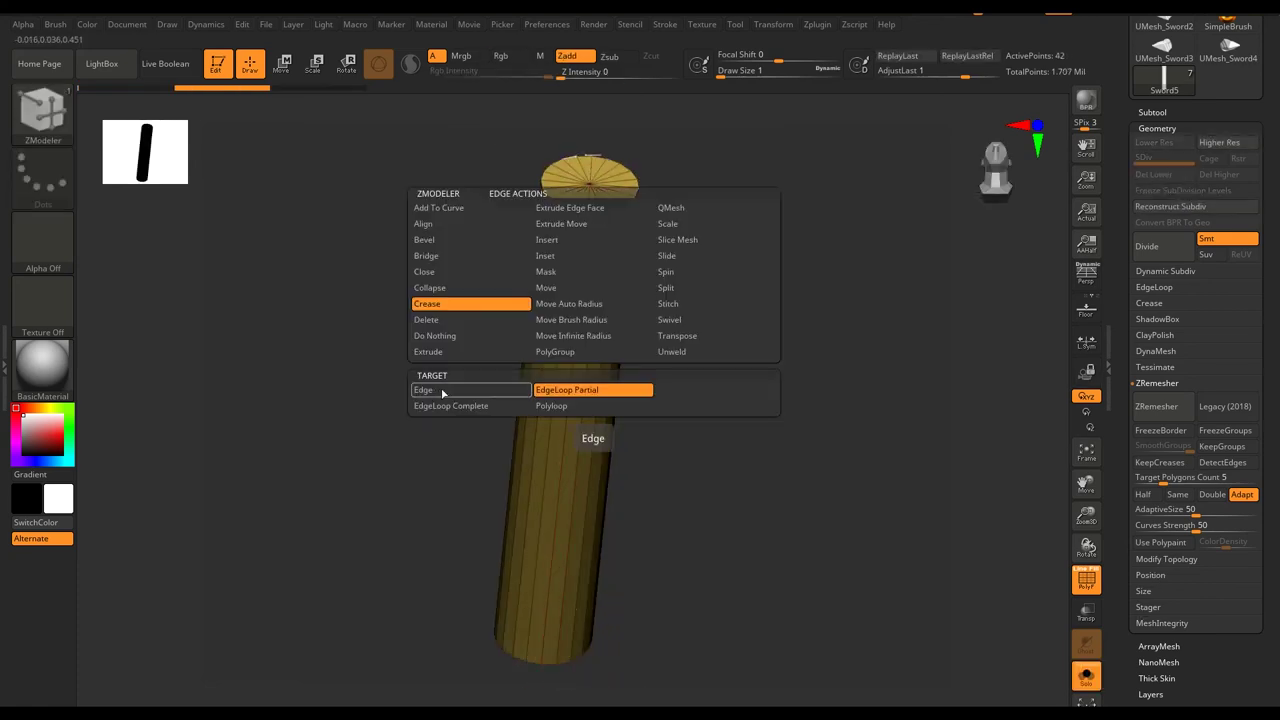
drag(595, 210, 551, 543)
key(ctrl+d)
key(ctrl+d)
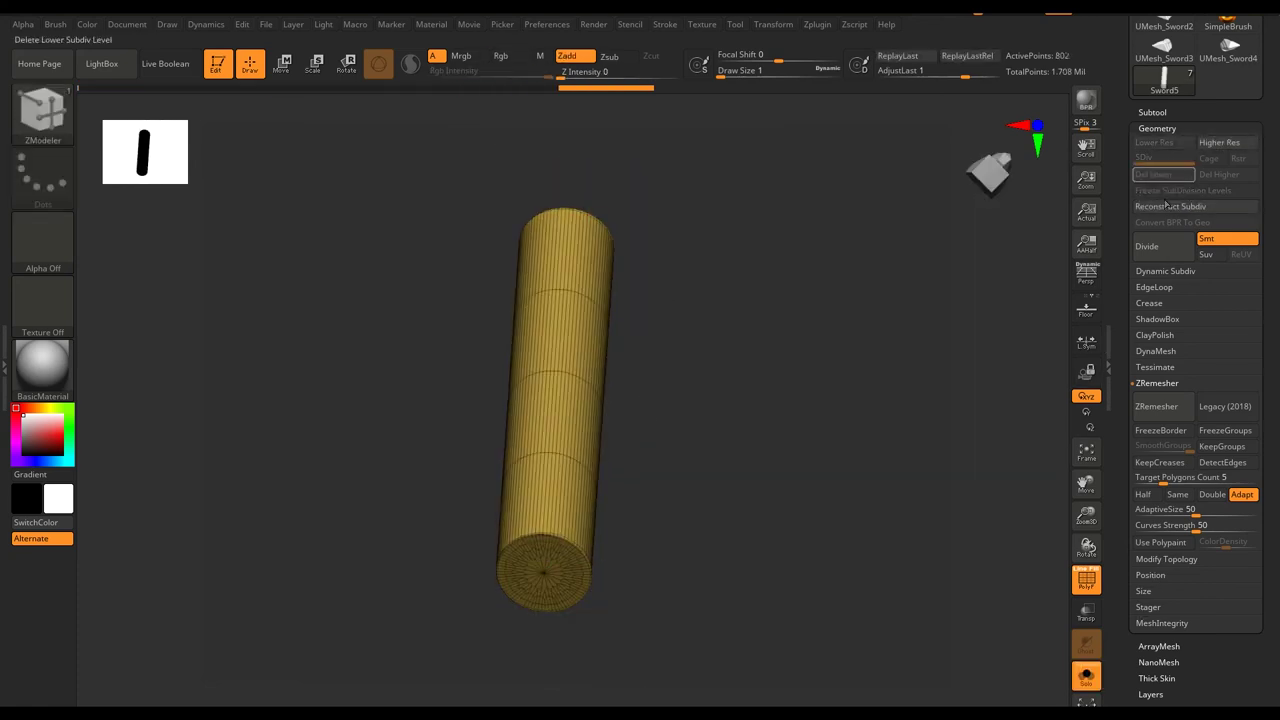
click(1156, 406)
shift+drag(709, 457, 643, 367)
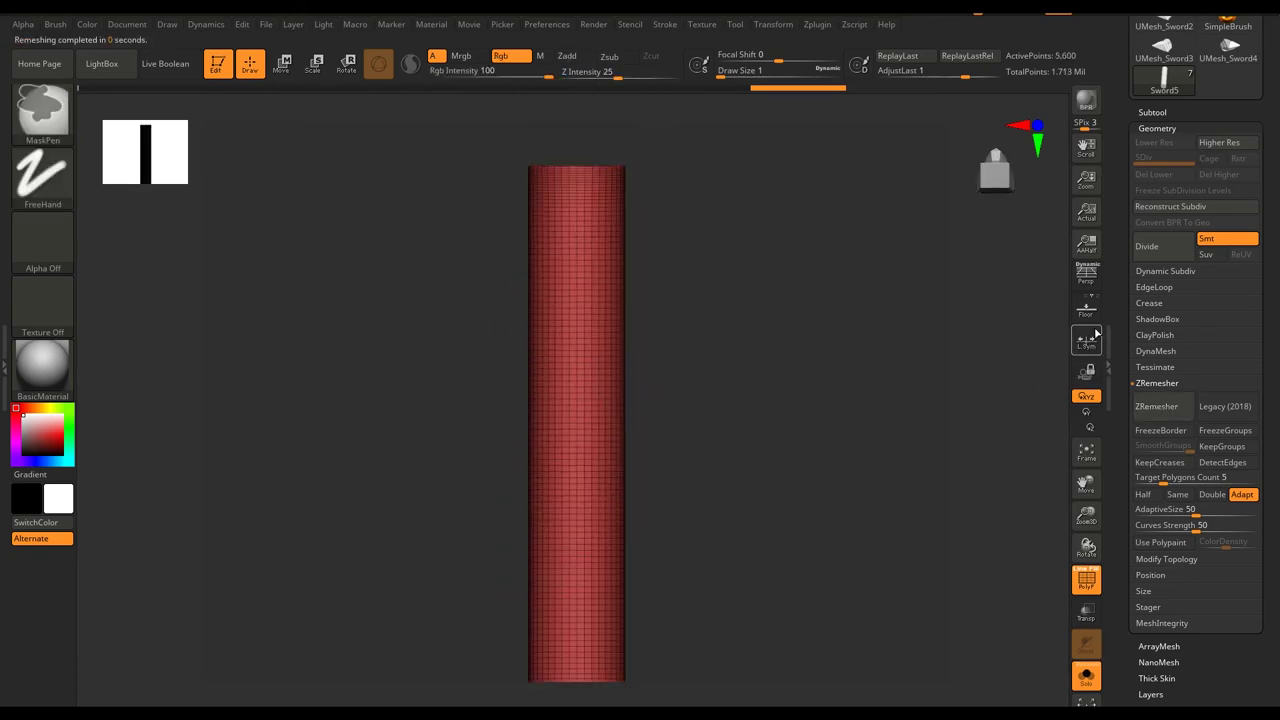
click(1149, 303)
Divide the handle to SDiv 5 (1.433 million points), unsolo, and select the Sword3 bands.
key(ctrl+d)
key(ctrl+d)
key(ctrl+d)
key(shift+f)
click(1086, 676)
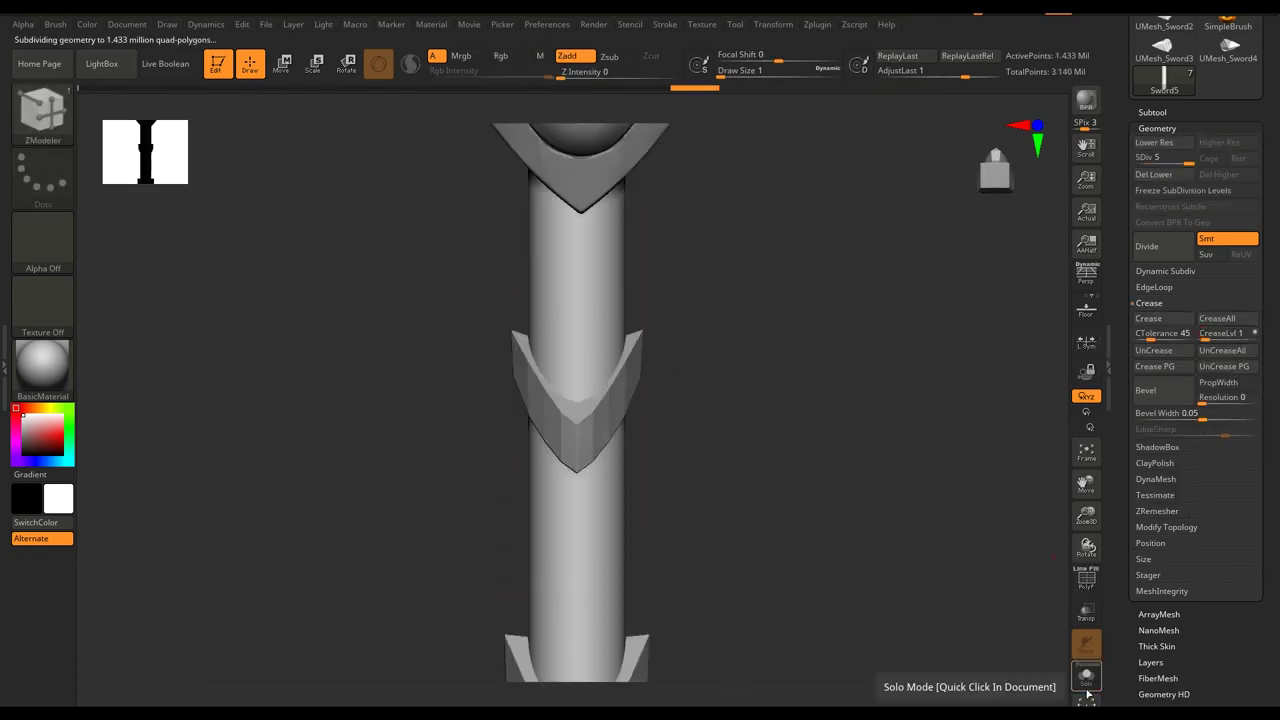
alt+click(595, 350)
key(shift+f)
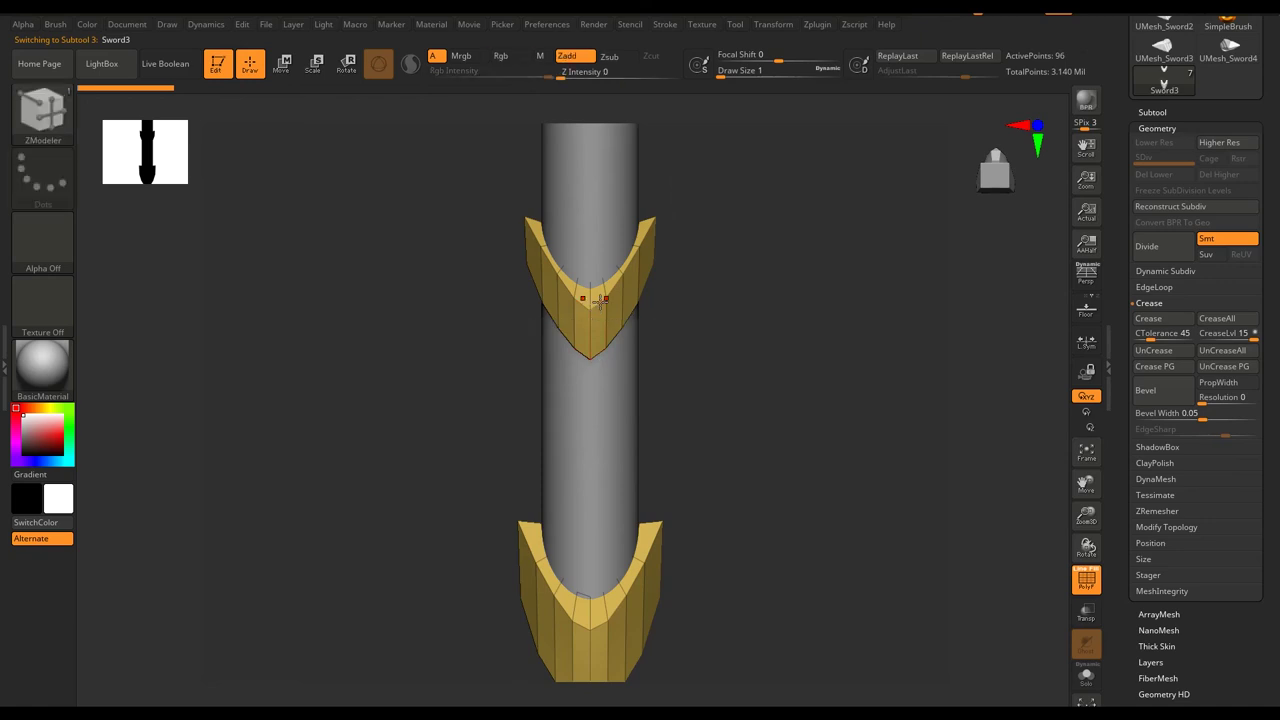
Crease the chevron band edges with ZModeler, using single-edge and partial edge-loop crease actions.
key(space)
click(592, 449)
right_drag(594, 400, 597, 200)
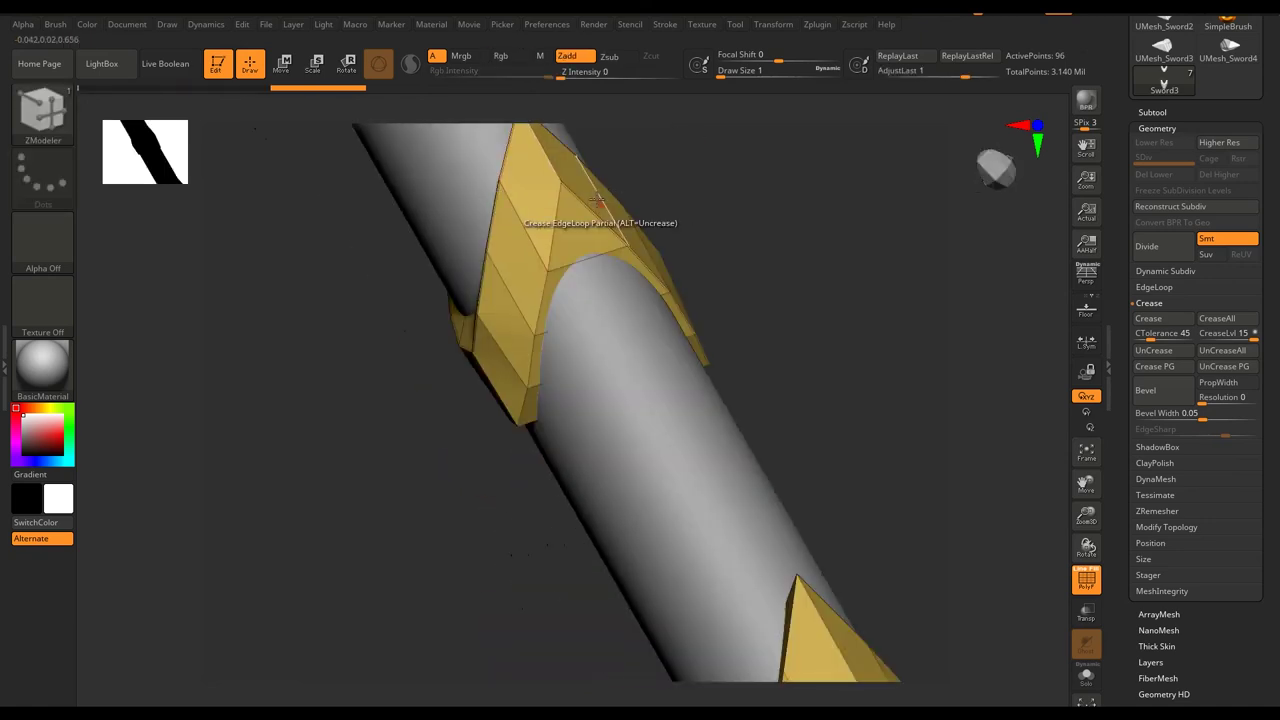
mouse_move(519, 358)
right_down()
mouse_move(371, 345)
mouse_move(441, 298)
right_up()
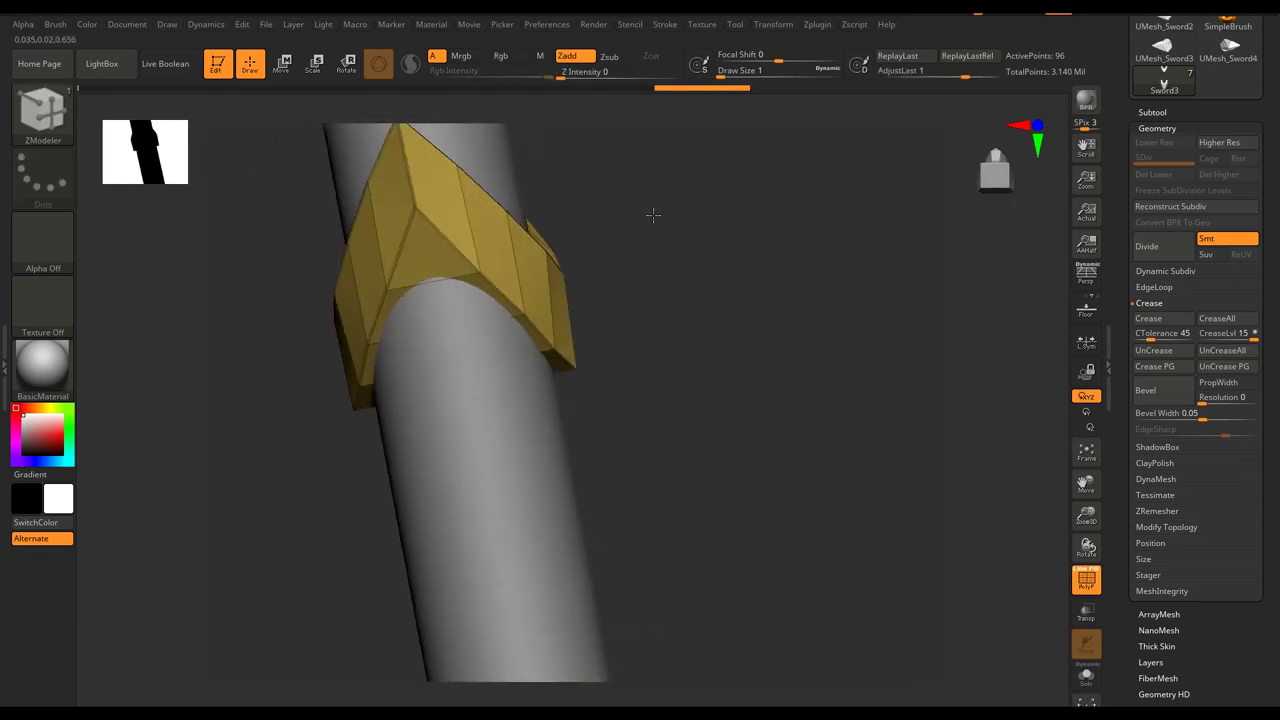
key(space)
click(349, 449)
mouse_move(349, 449)
right_down()
mouse_move(450, 400)
mouse_move(583, 537)
mouse_move(461, 280)
right_up()
mouse_move(544, 347)
right_down()
mouse_move(486, 517)
mouse_move(528, 383)
mouse_move(603, 366)
mouse_move(409, 399)
mouse_move(440, 400)
right_up()
key(space)
click(606, 366)
key(space)
click(457, 449)
mouse_move(416, 492)
right_down()
mouse_move(506, 420)
mouse_move(457, 491)
mouse_move(434, 380)
right_up()
Isolate the chevron bands and subdivide them smooth with Divide.
ctrl+shift+click(480, 500)
right_drag(451, 477, 420, 250)
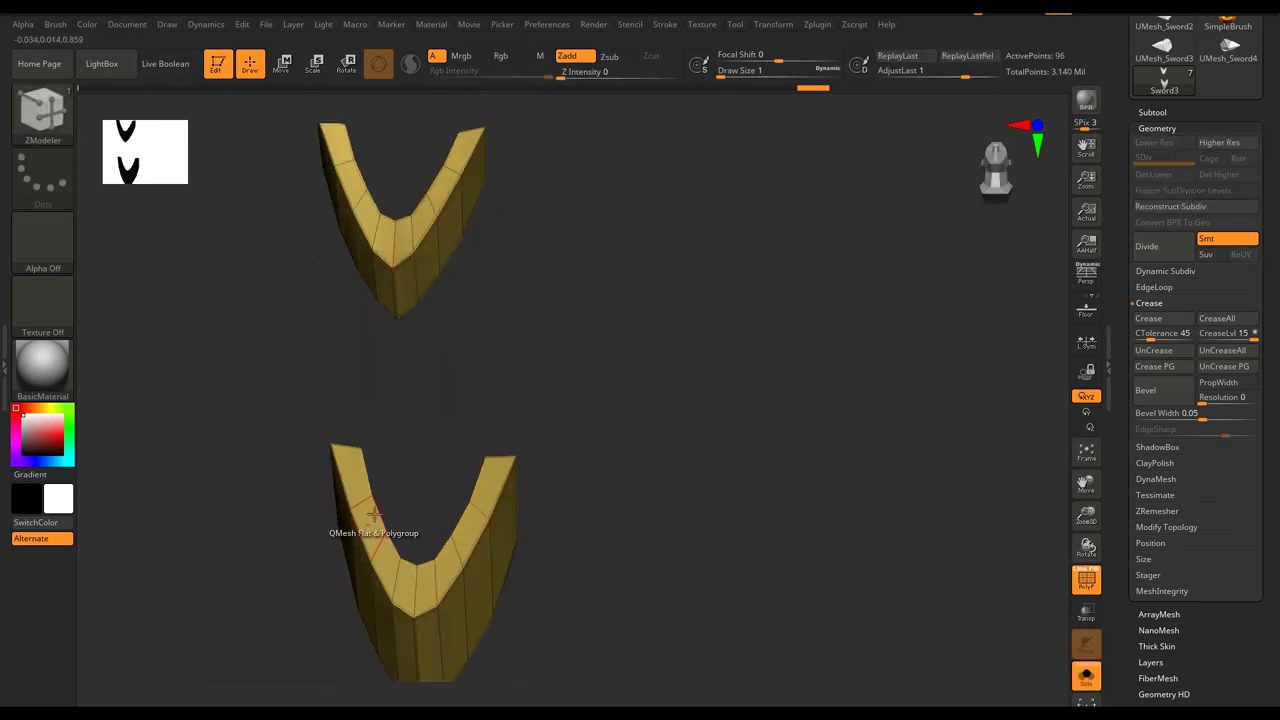
key(ctrl+d)
key(ctrl+d)
mouse_move(520, 329)
right_down()
mouse_move(649, 377)
mouse_move(679, 315)
mouse_move(614, 486)
mouse_move(660, 277)
right_up()
key(shift+f)
Show the other sword parts, freeze the subdivision levels and expand ZRemesher's crease options.
ctrl+shift+click(954, 473)
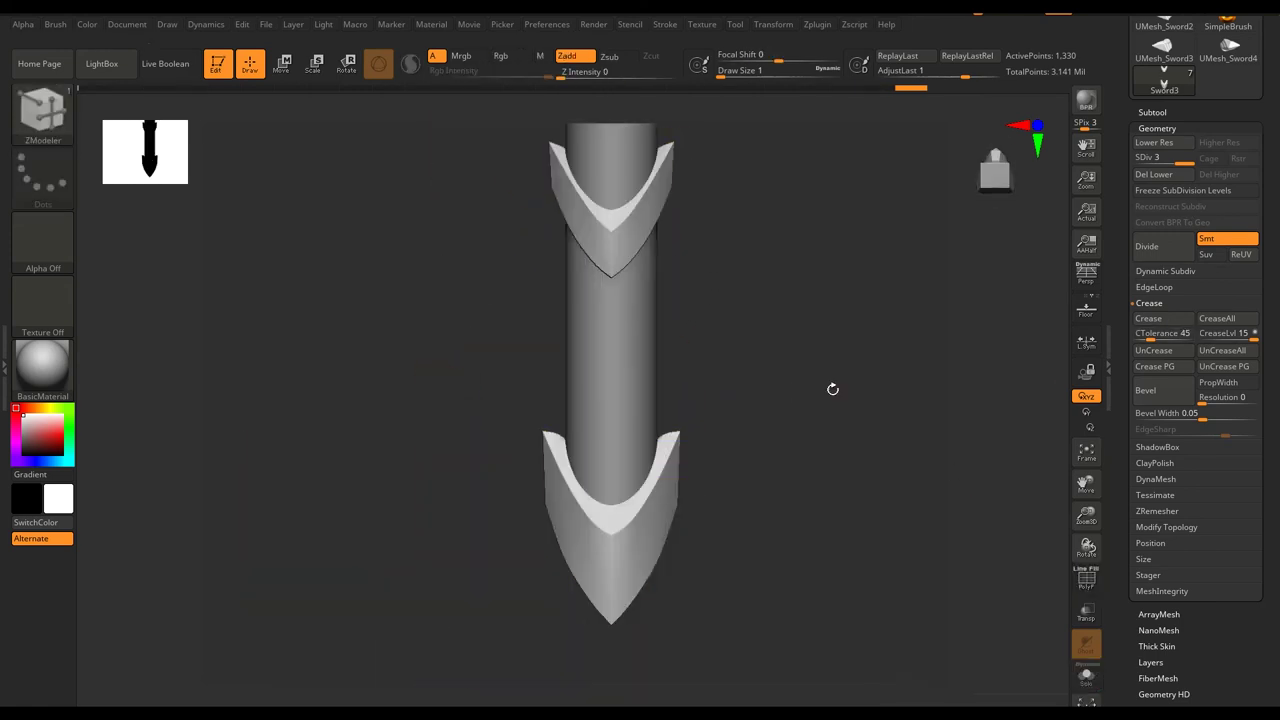
click(1166, 189)
click(1185, 509)
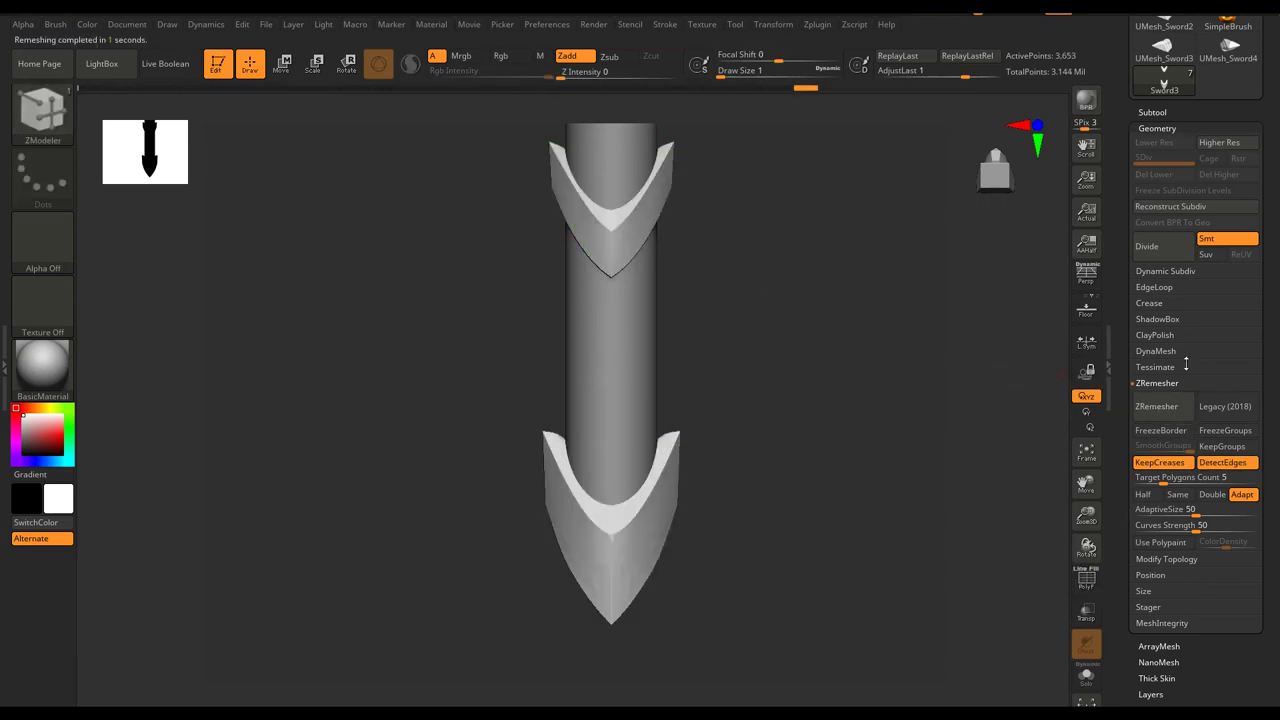
click(1149, 303)
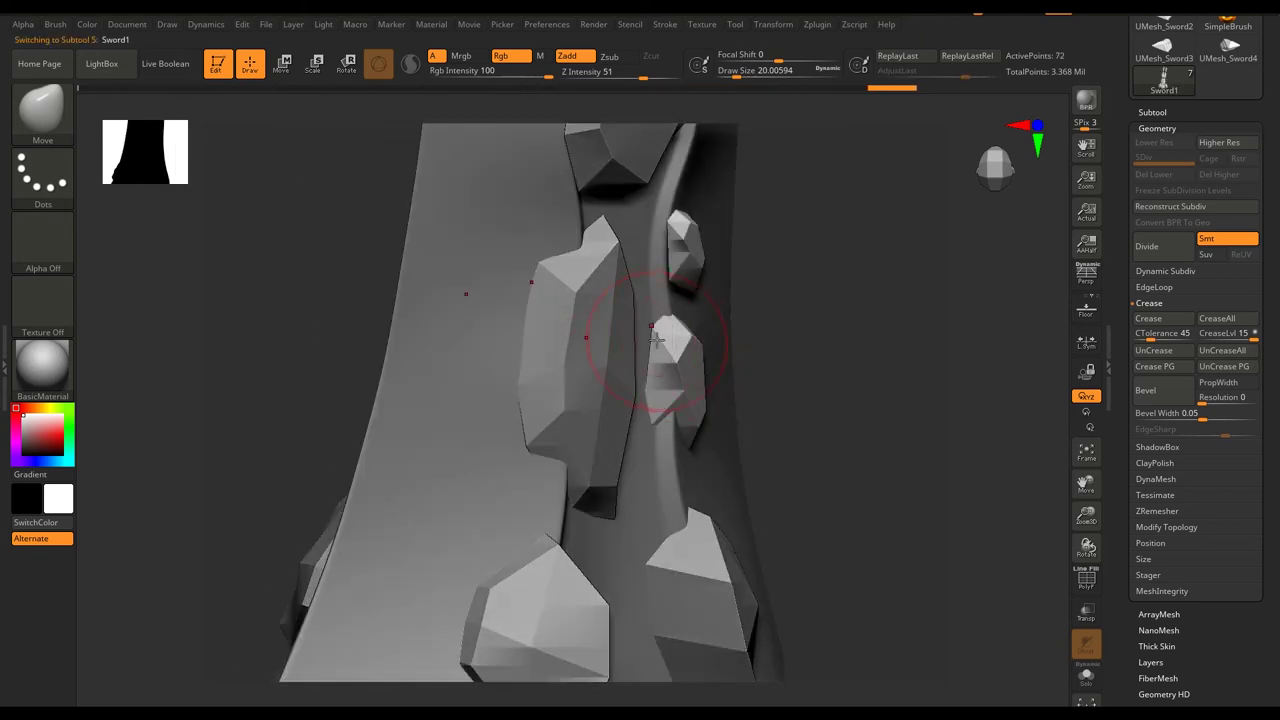
Reshape the upper crystal facets on the blade with the Move Topological brush.
key(ctrl)
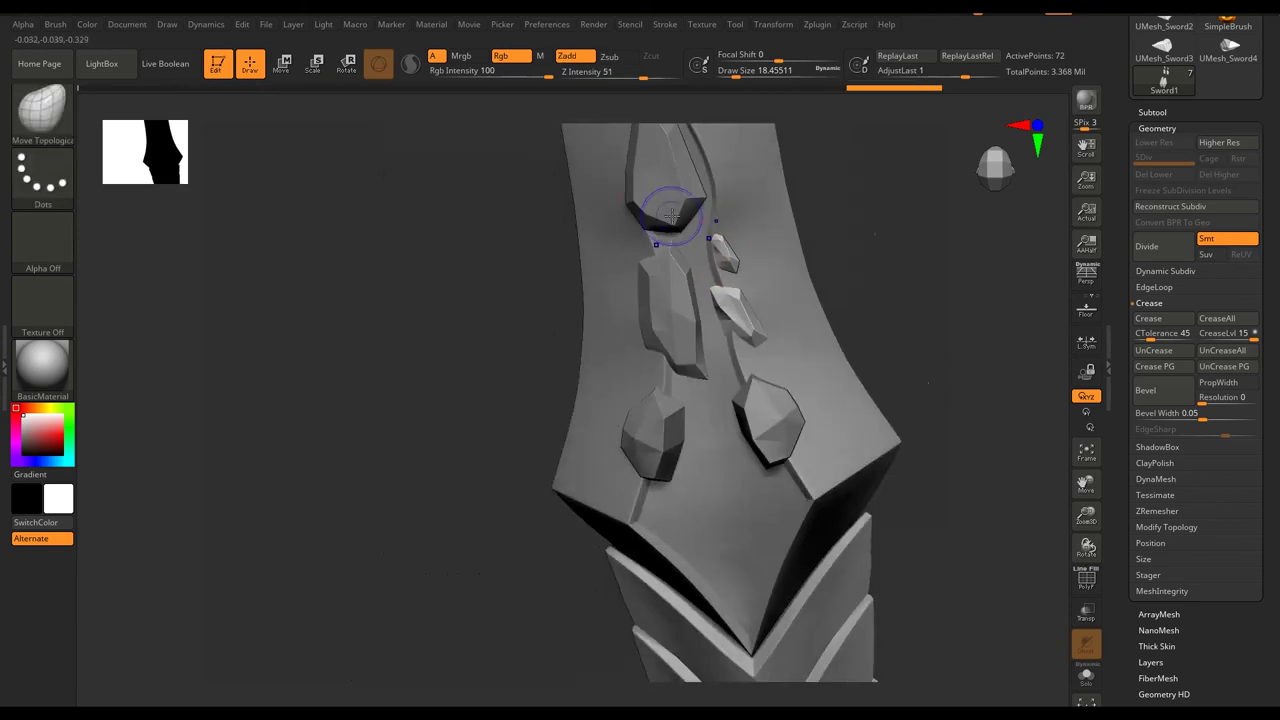
drag(731, 238, 764, 241)
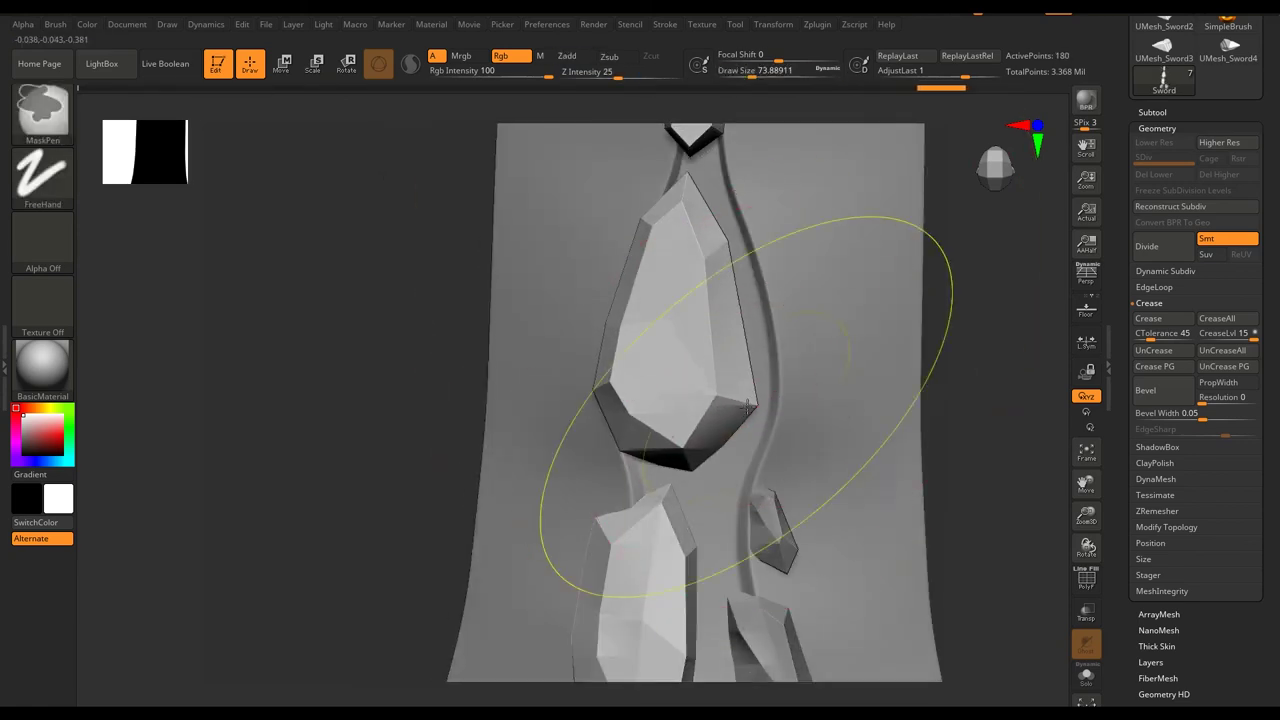
drag(722, 390, 766, 229)
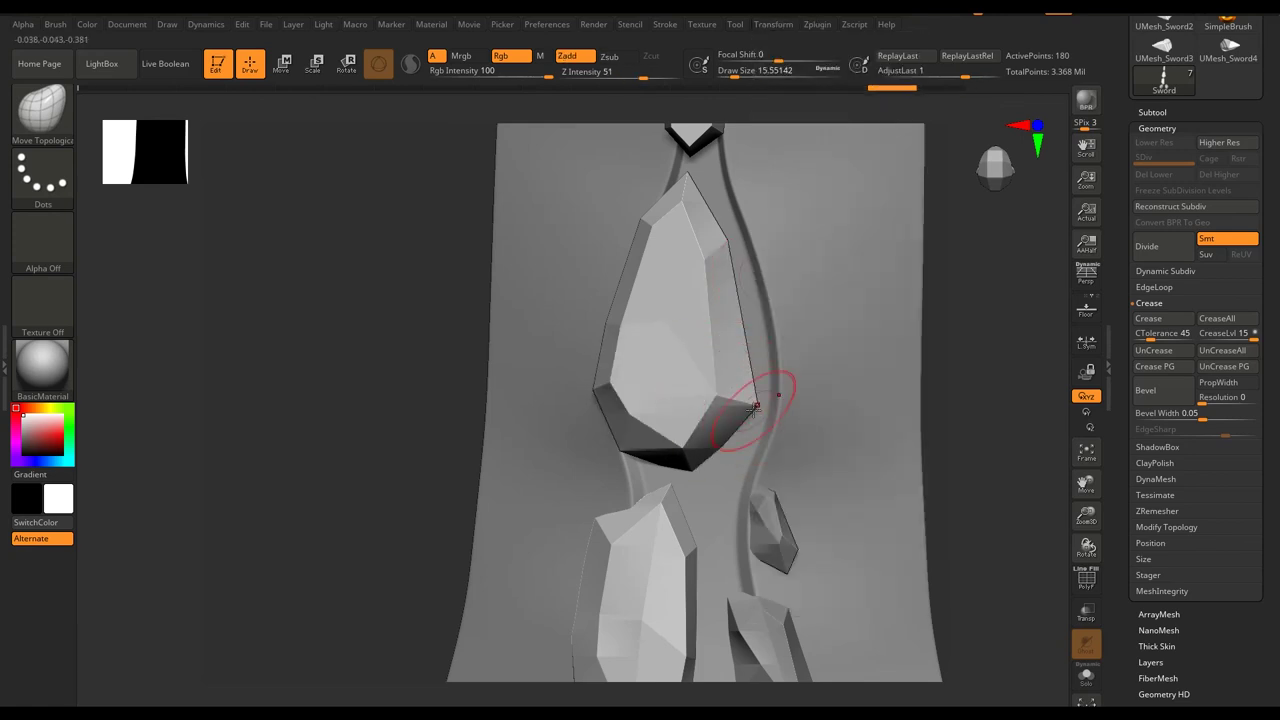
right_drag(738, 392, 725, 250)
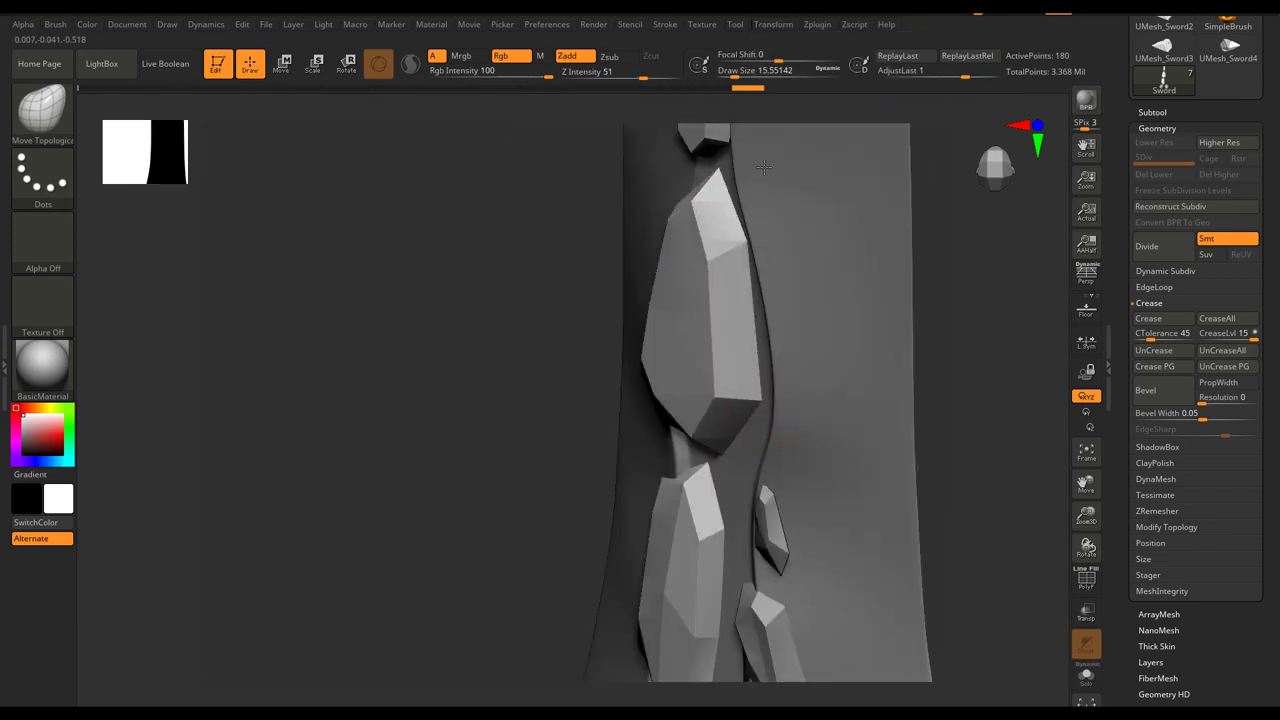
right_drag(763, 167, 655, 211)
right_drag(563, 325, 514, 342)
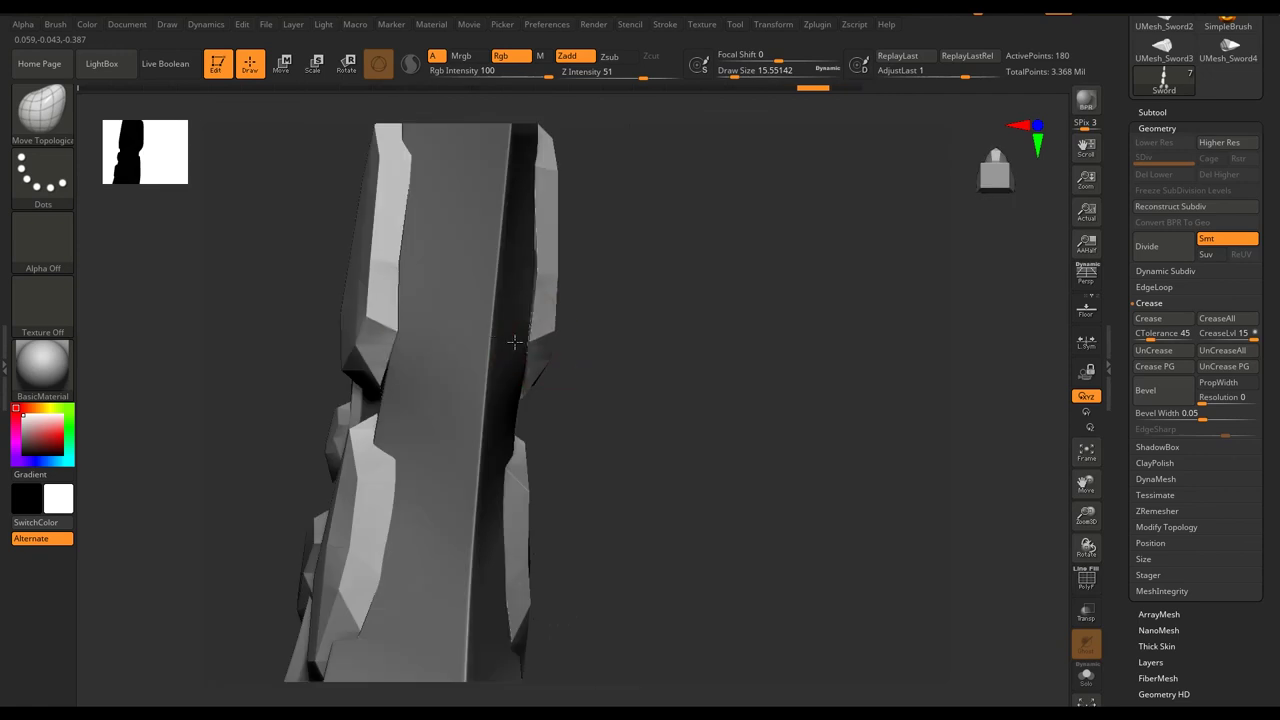
mouse_move(522, 274)
shift+right_down()
mouse_move(548, 403)
mouse_move(529, 457)
mouse_move(571, 459)
mouse_move(593, 387)
shift+right_up()
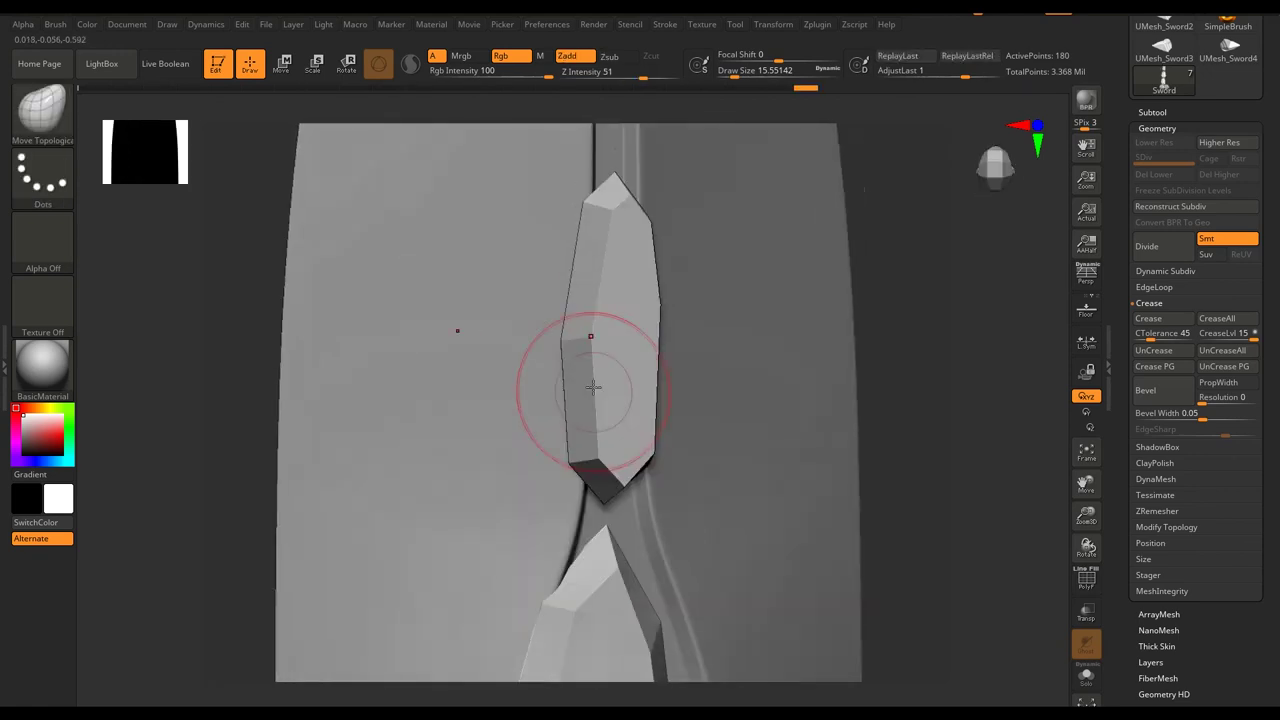
mouse_move(557, 339)
shift+right_down()
mouse_move(658, 311)
mouse_move(686, 534)
shift+right_up()
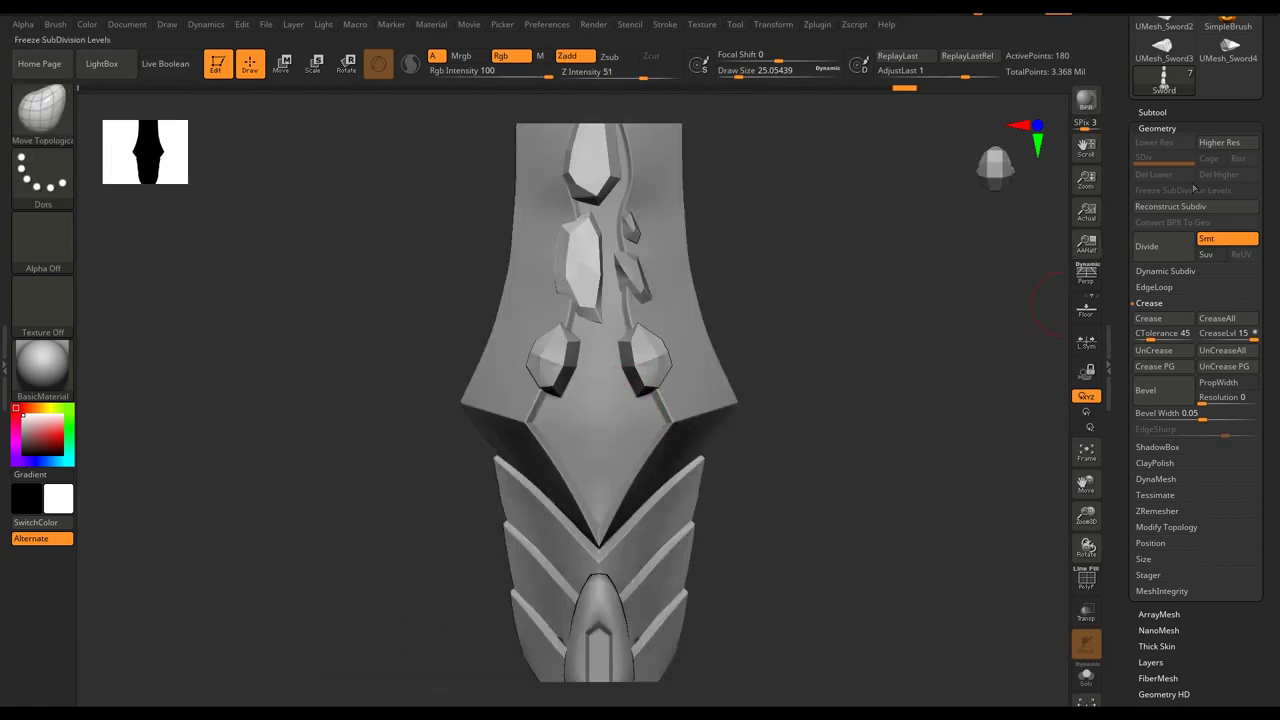
Inspect the upper gem pieces up close with the brush size set to about 25.
click(1152, 112)
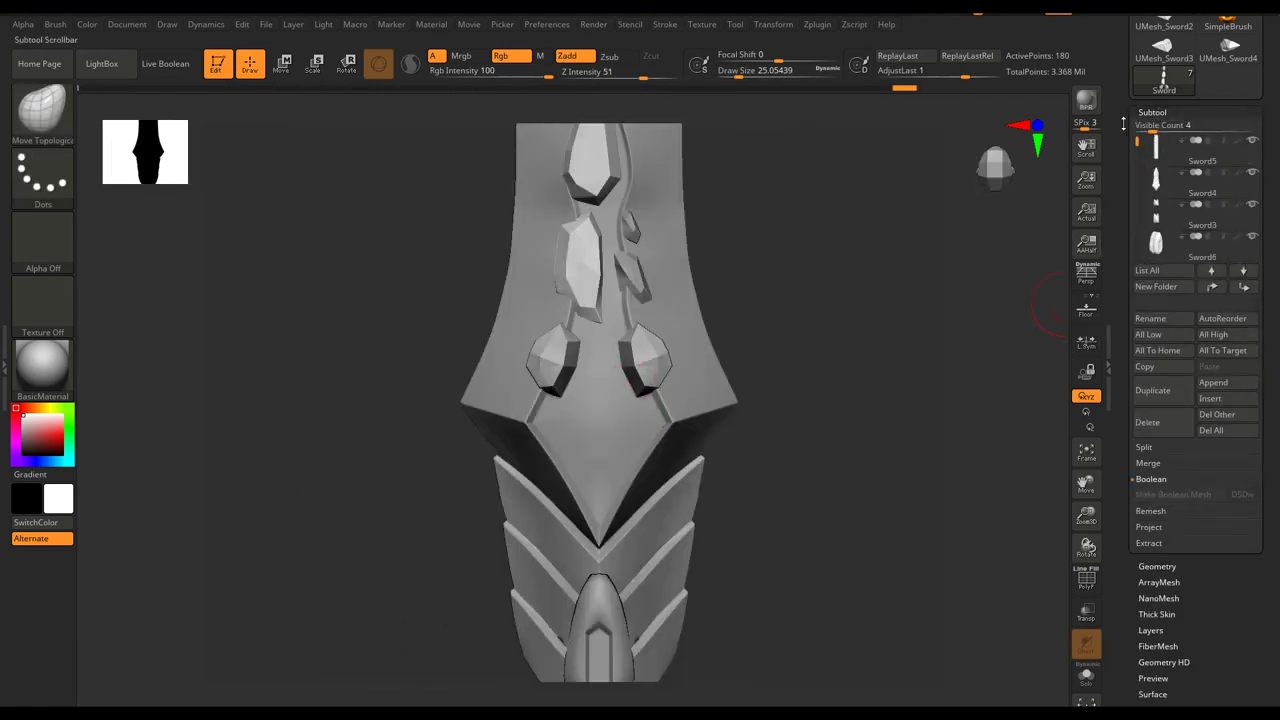
key(f)
mouse_move(608, 300)
alt+right_down()
mouse_move(608, 334)
mouse_move(689, 367)
alt+right_up()
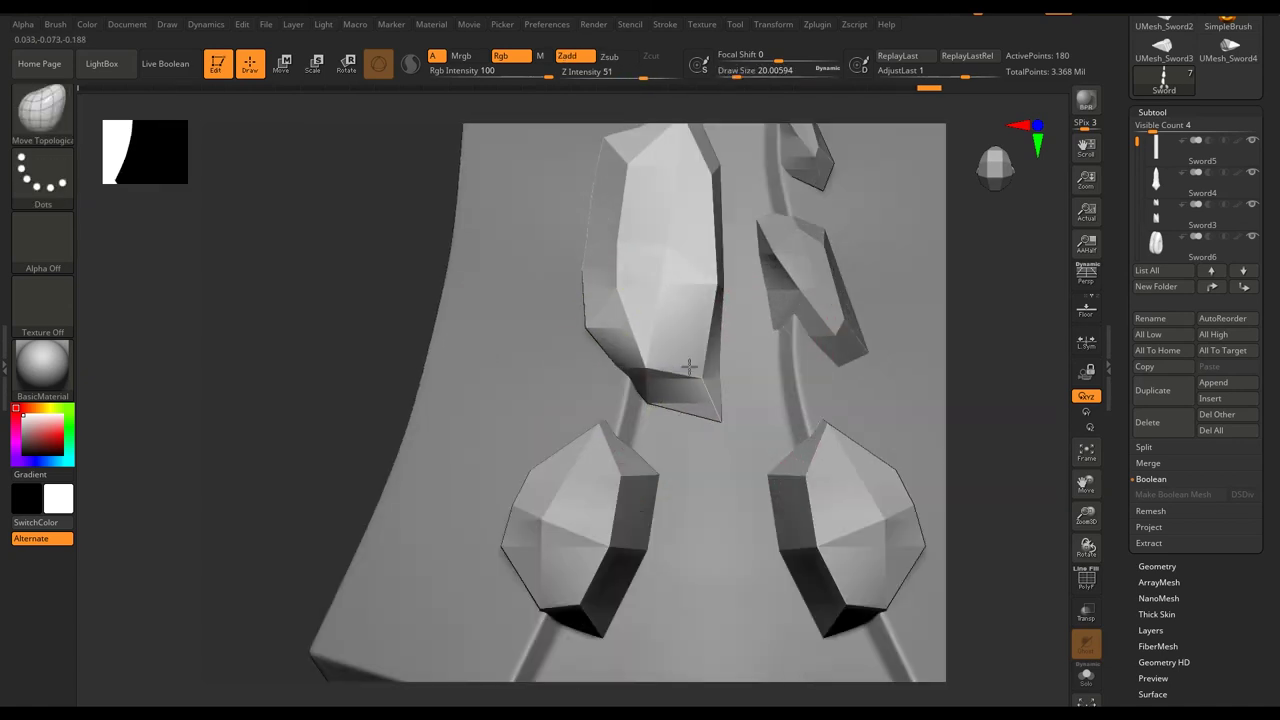
click(667, 340)
mouse_move(666, 357)
right_down()
mouse_move(704, 418)
mouse_move(540, 404)
mouse_move(655, 398)
right_up()
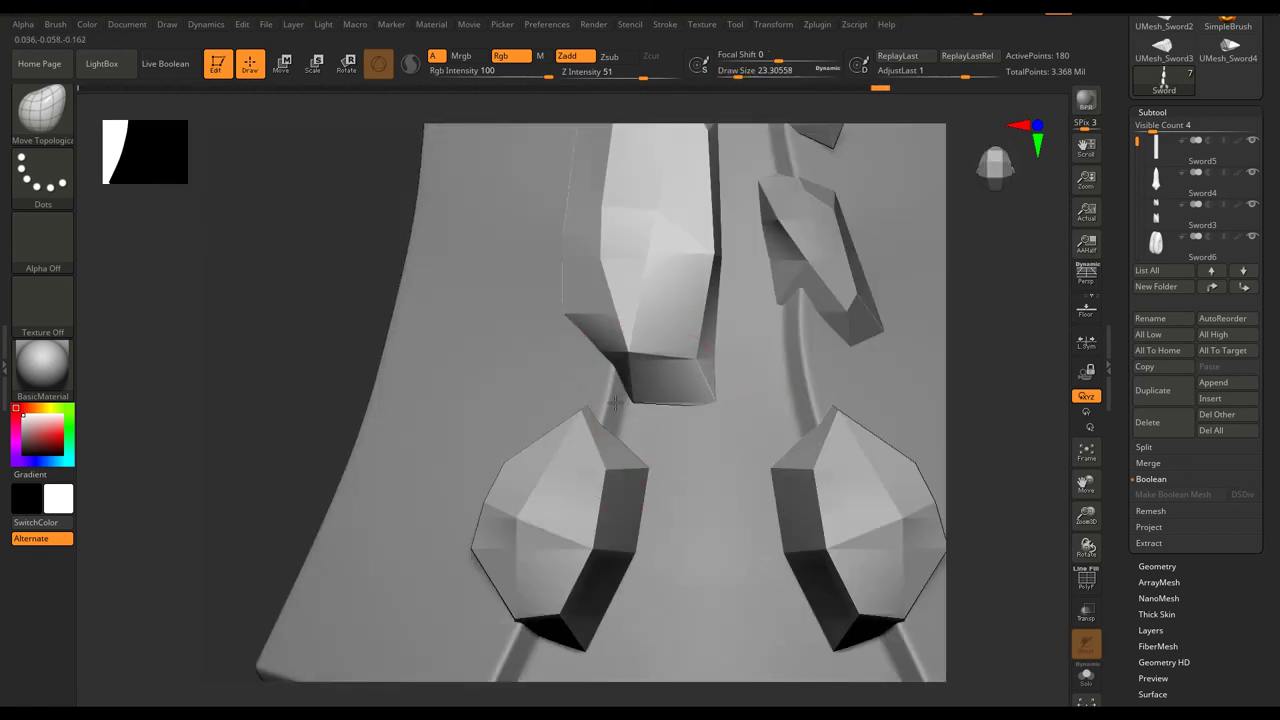
Save the whole sword as the ZTool Sword5 in the Sword folder.
key(f)
key(ctrl+s)
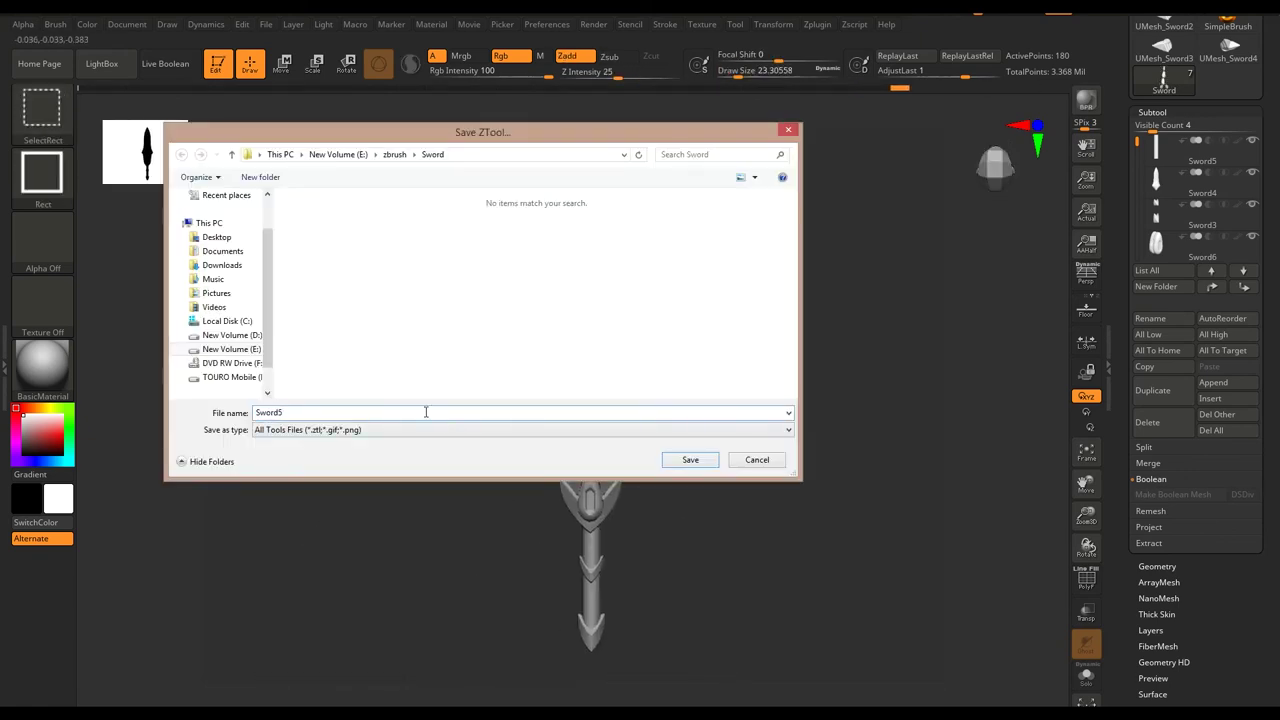
click(690, 461)
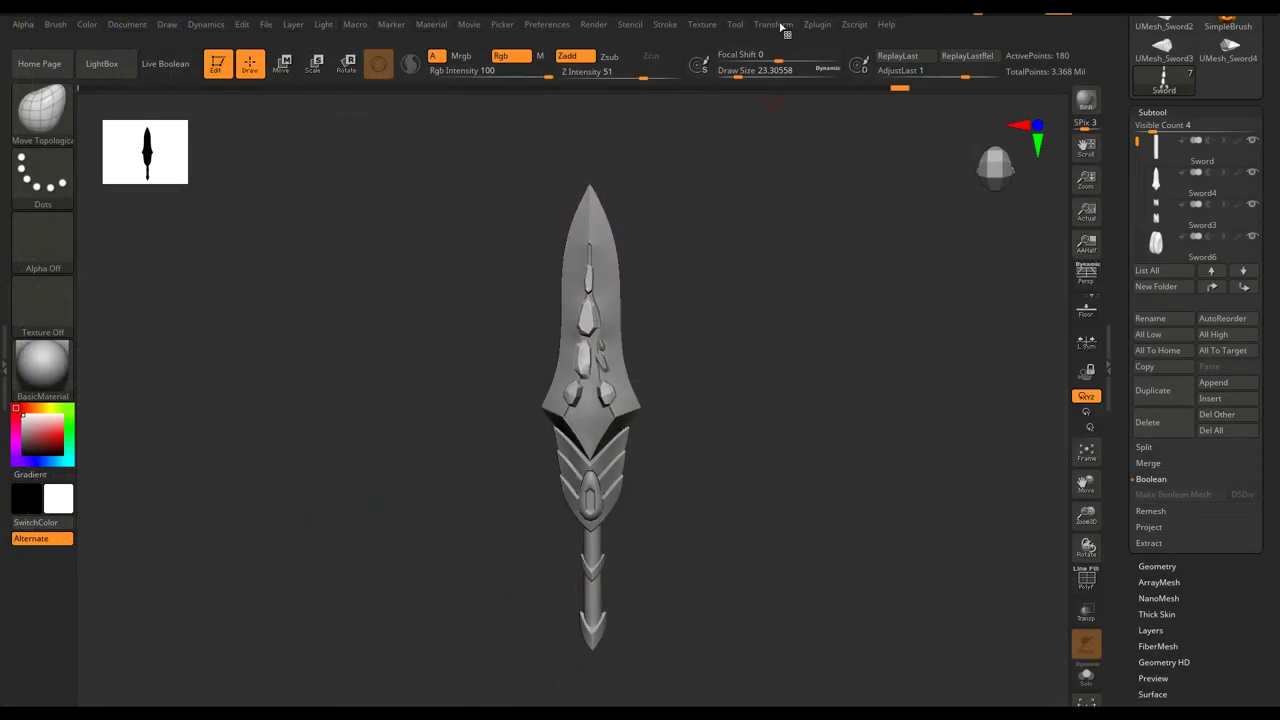
Append the Sword gem subtool from a saved file via SubTool Master > Append.
click(817, 24)
click(864, 265)
click(861, 322)
double_click(393, 230)
alt+click(590, 430)
Rotate and move the diamond gem into the centre of the guard using the transpose gizmo.
key(w)
key(f)
click(1087, 612)
click(1087, 645)
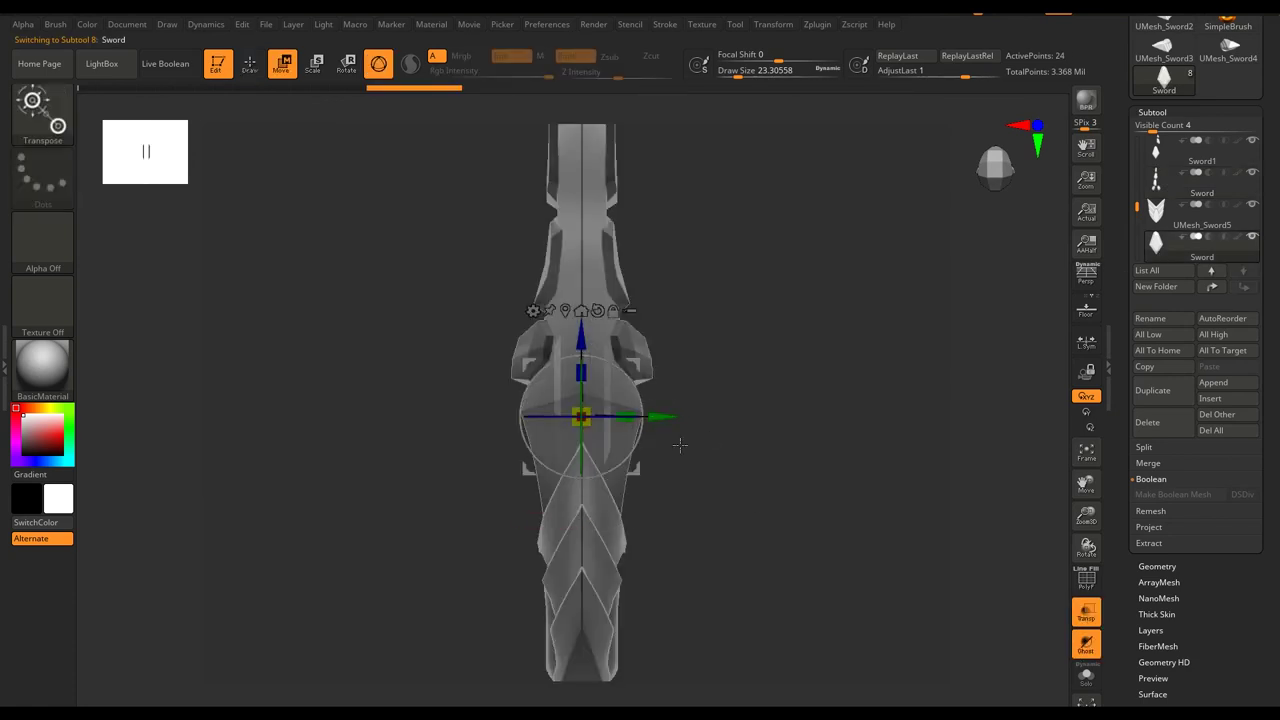
click(773, 24)
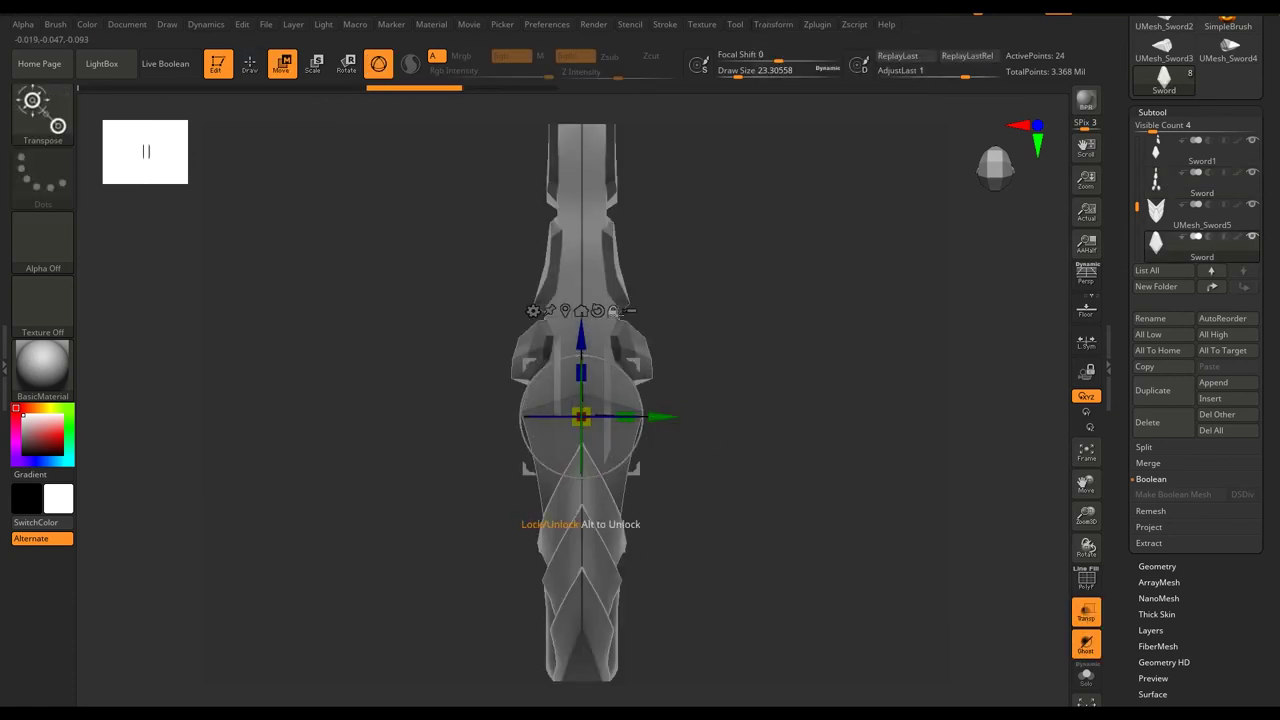
drag(615, 343, 775, 425)
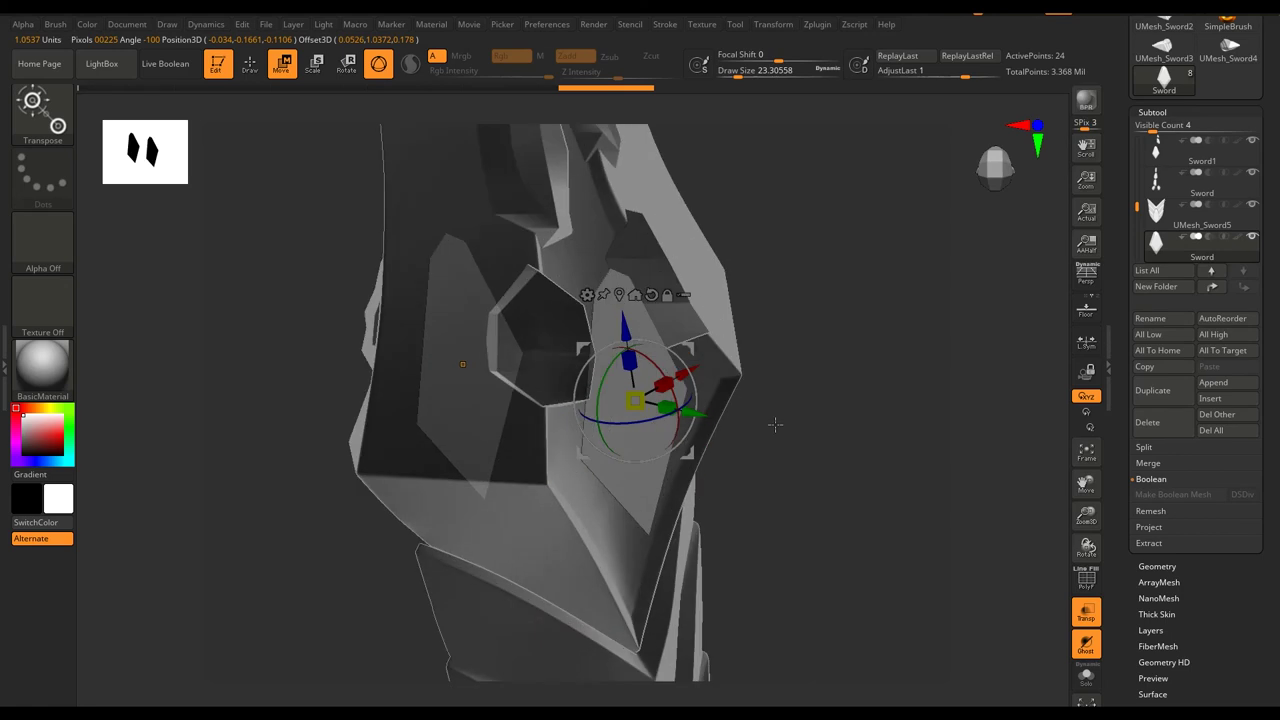
click(1087, 615)
mouse_move(880, 420)
mouse_down()
mouse_move(655, 350)
mouse_move(706, 443)
mouse_up()
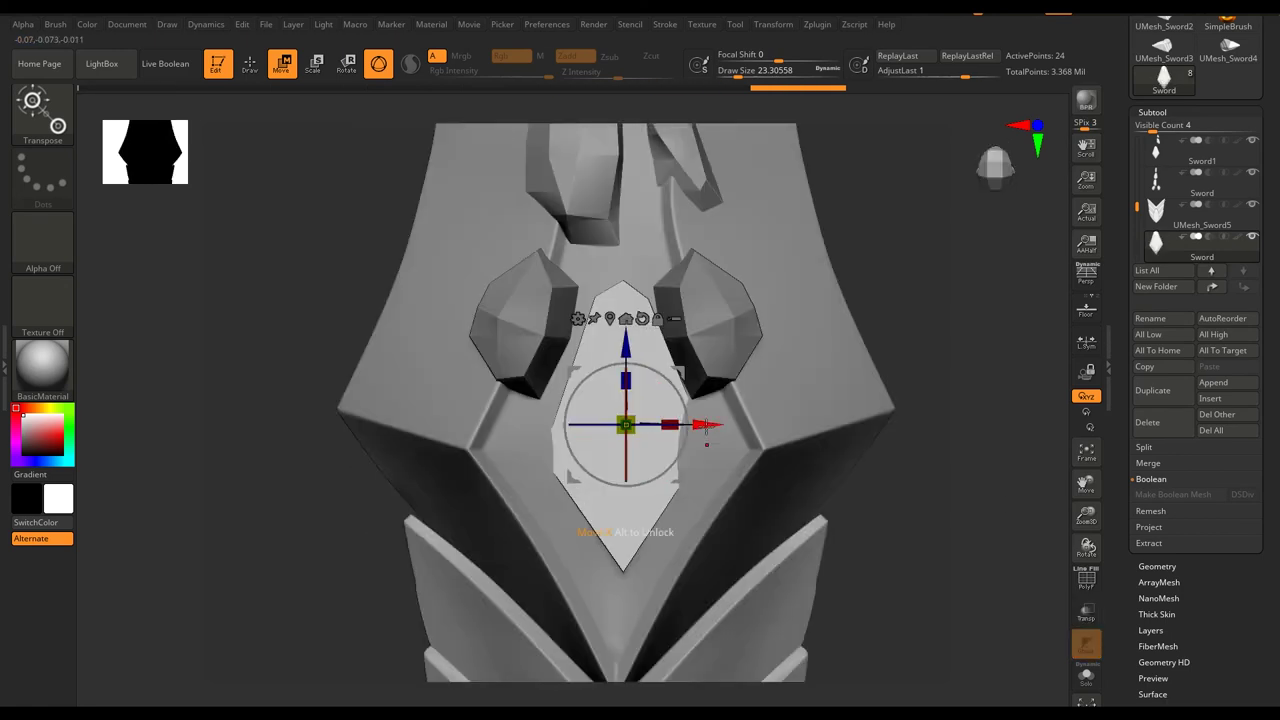
Enable Double in the gem's Display Properties so it renders double-sided.
scroll(1158, 645, down, 5)
click(1170, 494)
click(1163, 421)
key(q)
Switch between the blade and gem subtools and show polygroup outlines on the gem.
alt+click(620, 566)
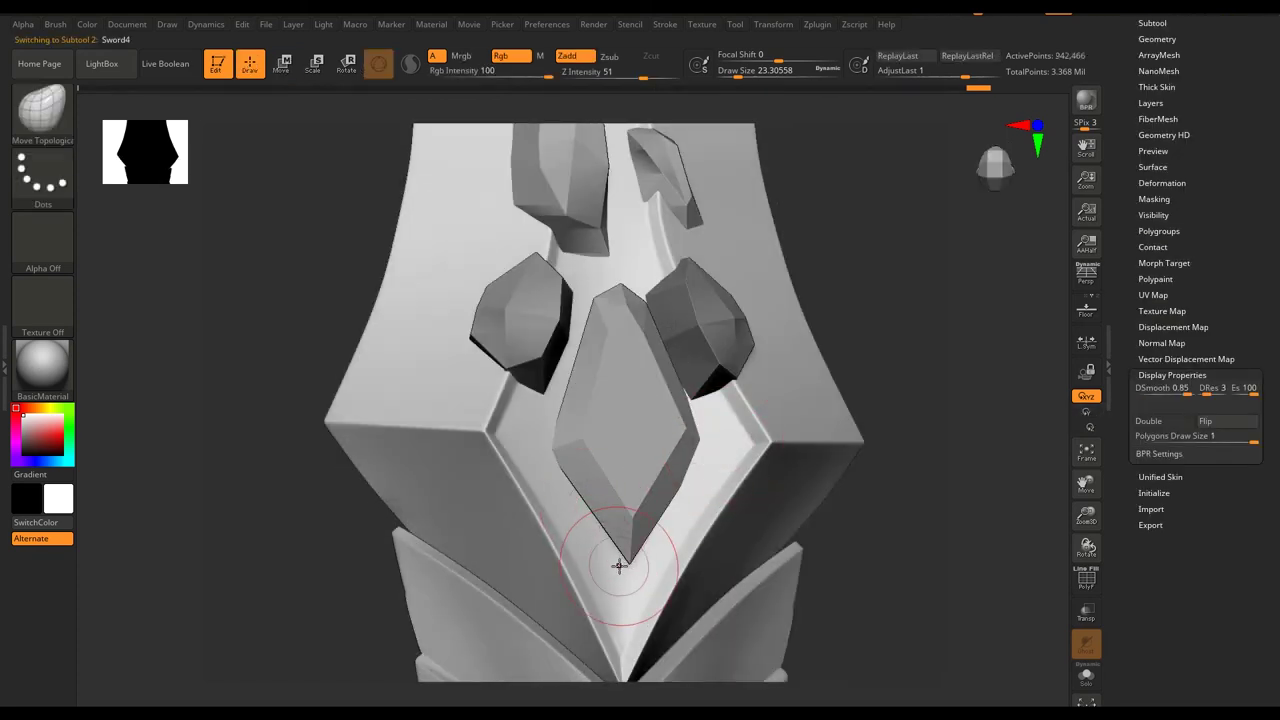
alt+click(627, 444)
key(w)
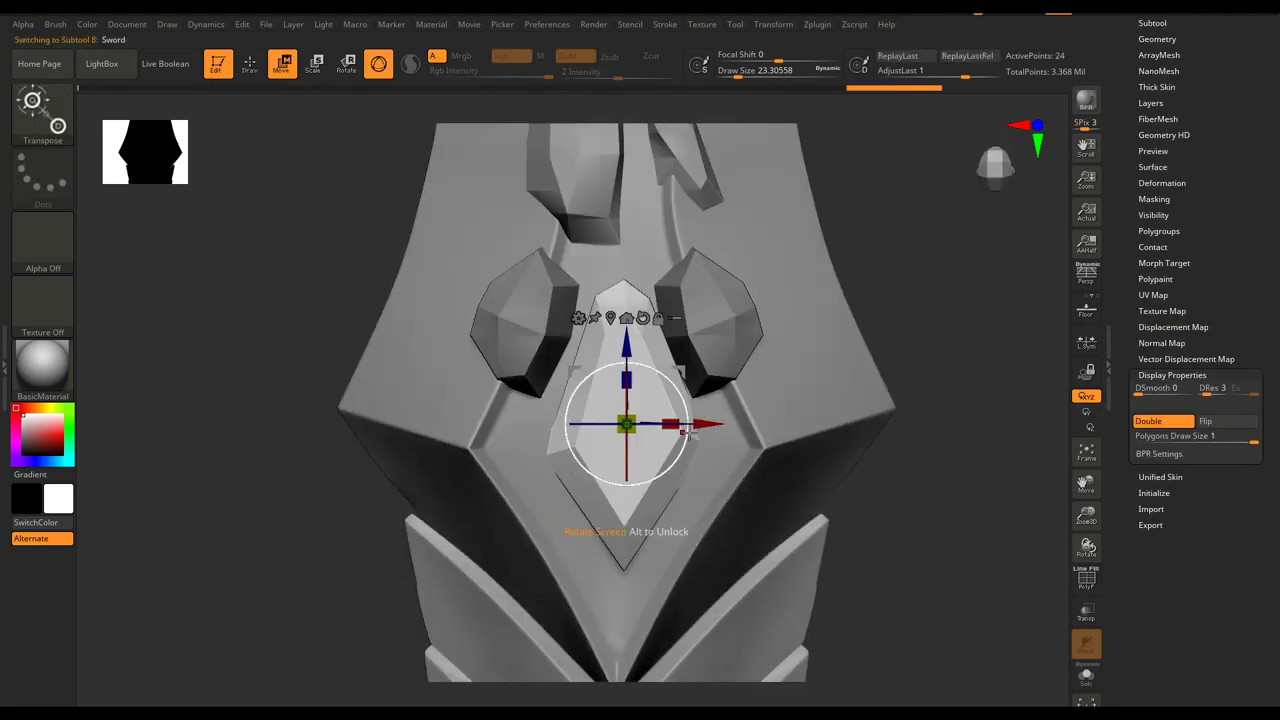
scroll(1165, 343, up, 5)
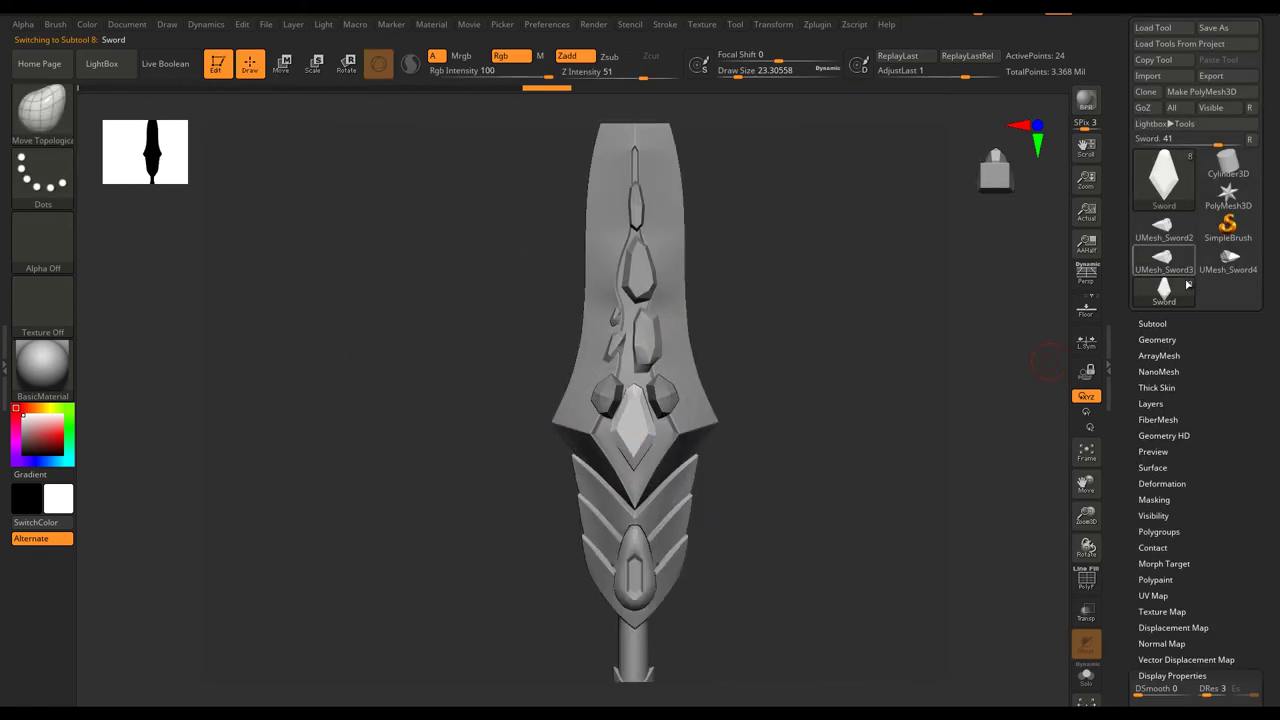
click(1157, 340)
key(shift+f)
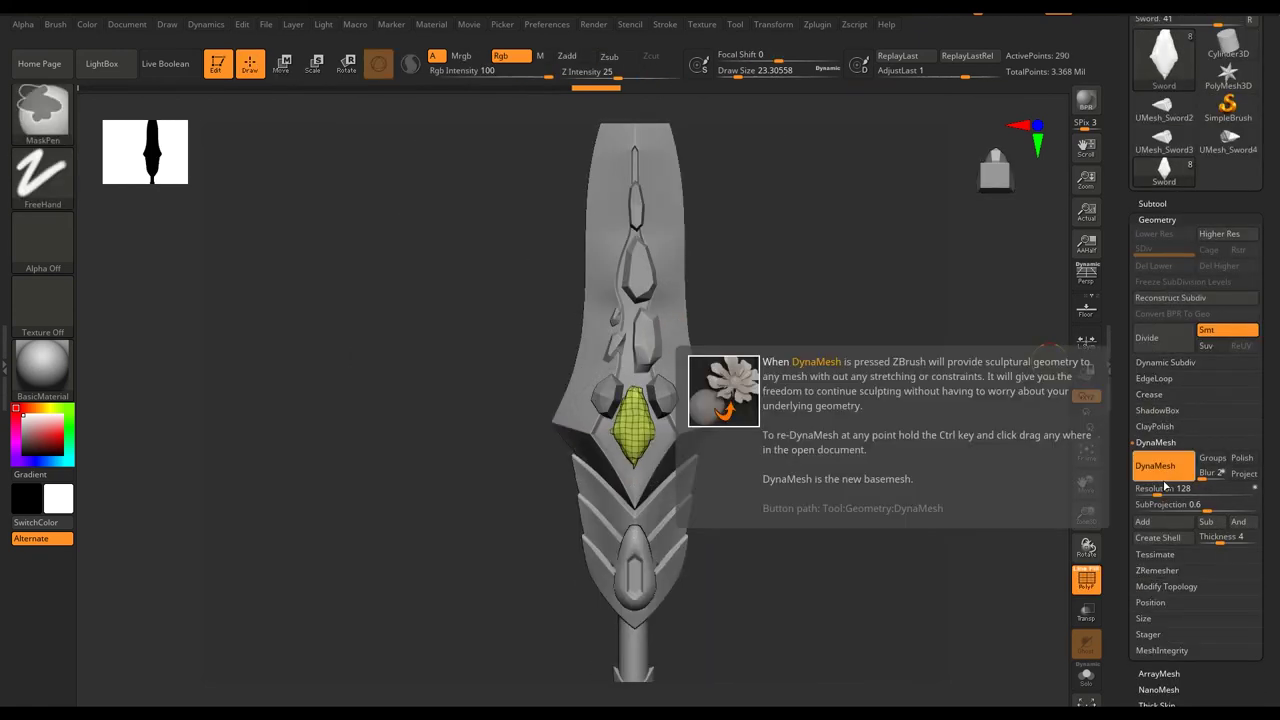
alt+drag(929, 449, 960, 400)
alt+click(694, 363)
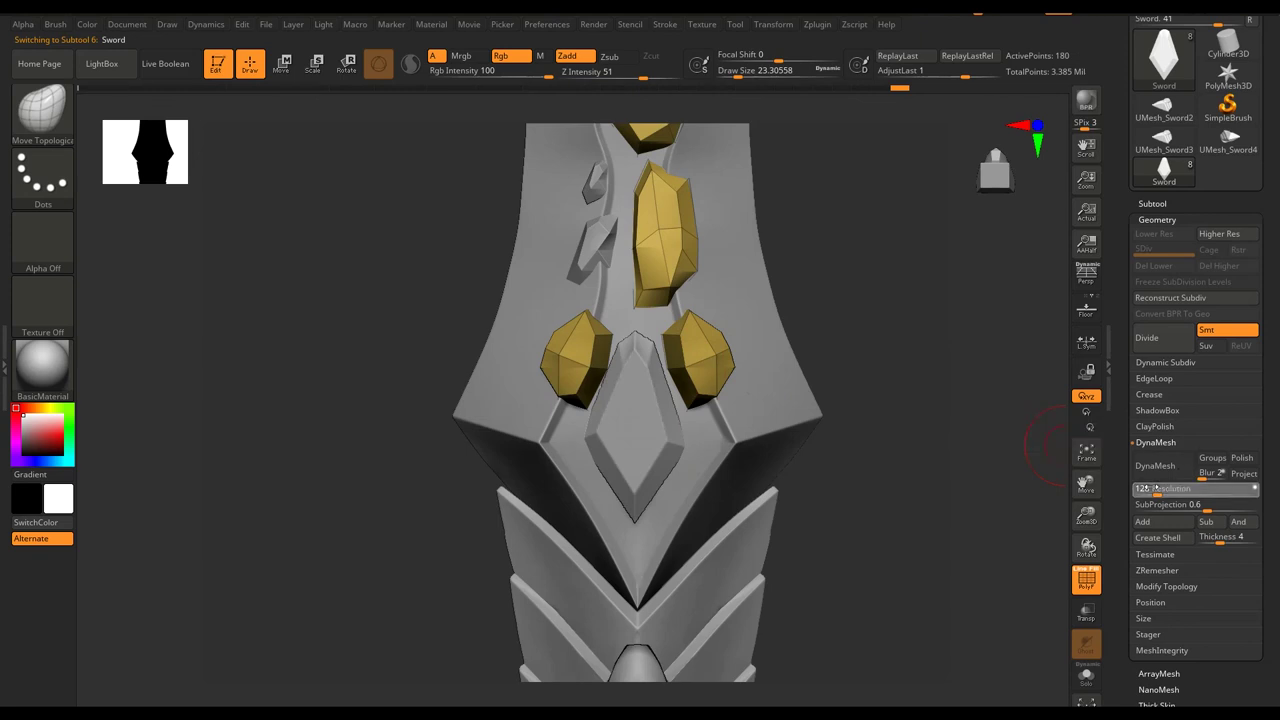
text(1024)
DynaMesh the Sword1 blade subtool, then select the Sword4 blade subtool.
alt+click(543, 314)
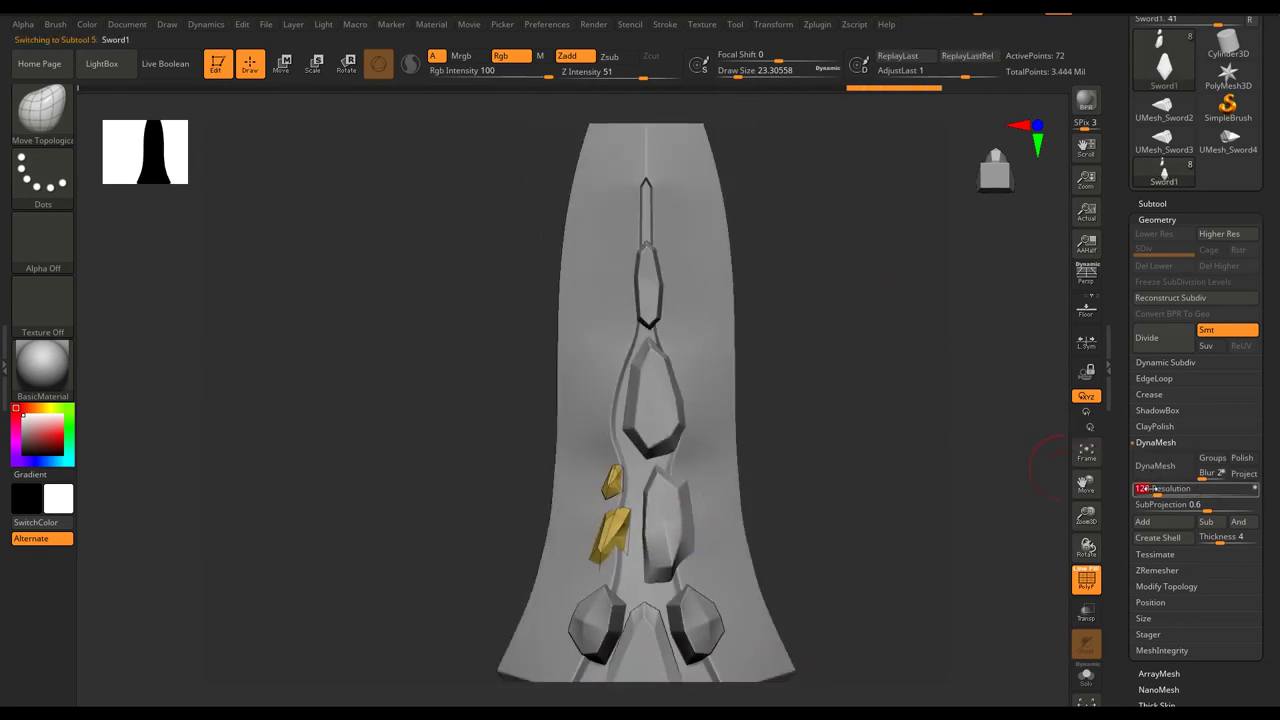
click(1155, 465)
mouse_move(671, 403)
mouse_down()
mouse_move(744, 457)
mouse_move(648, 412)
mouse_up()
ctrl+right_drag(632, 388, 685, 458)
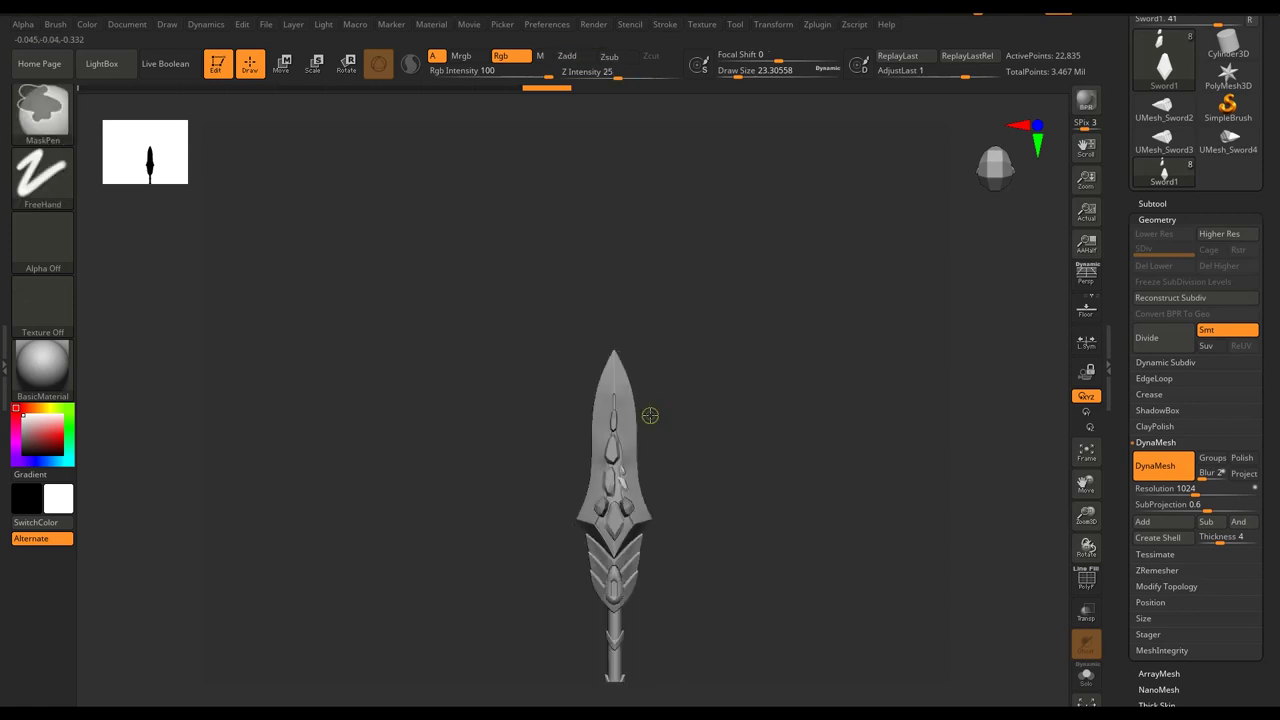
alt+click(654, 386)
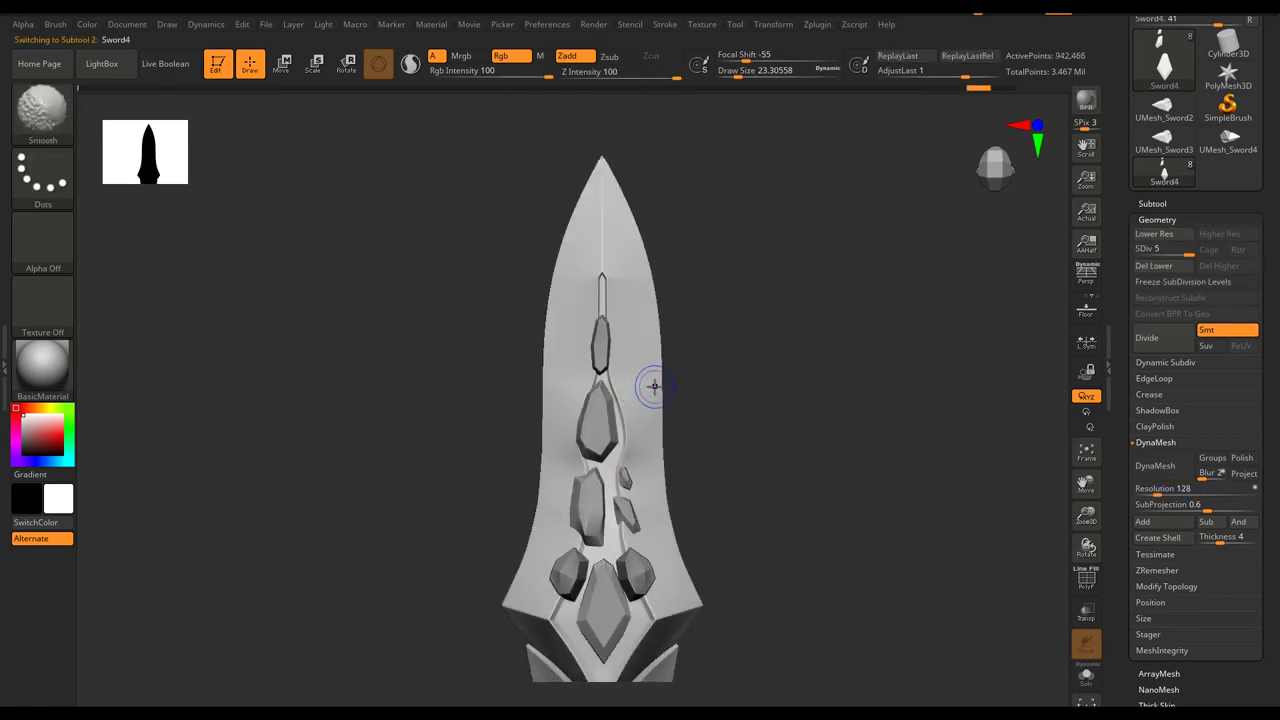